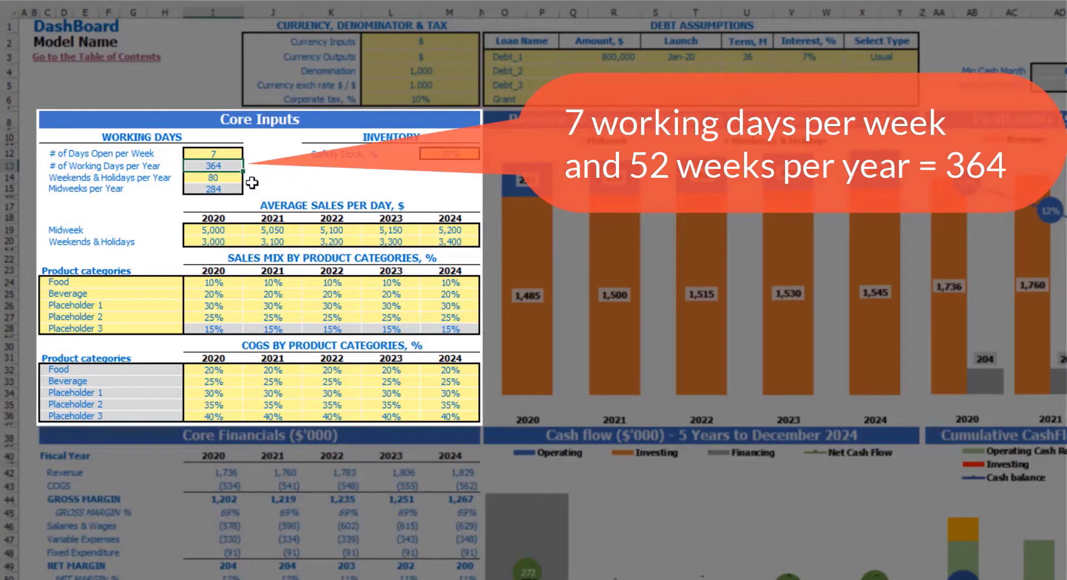
Set the Weekends & Holidays per Year input to 100.
{"action": "left_click", "coordinate": [222, 175]}
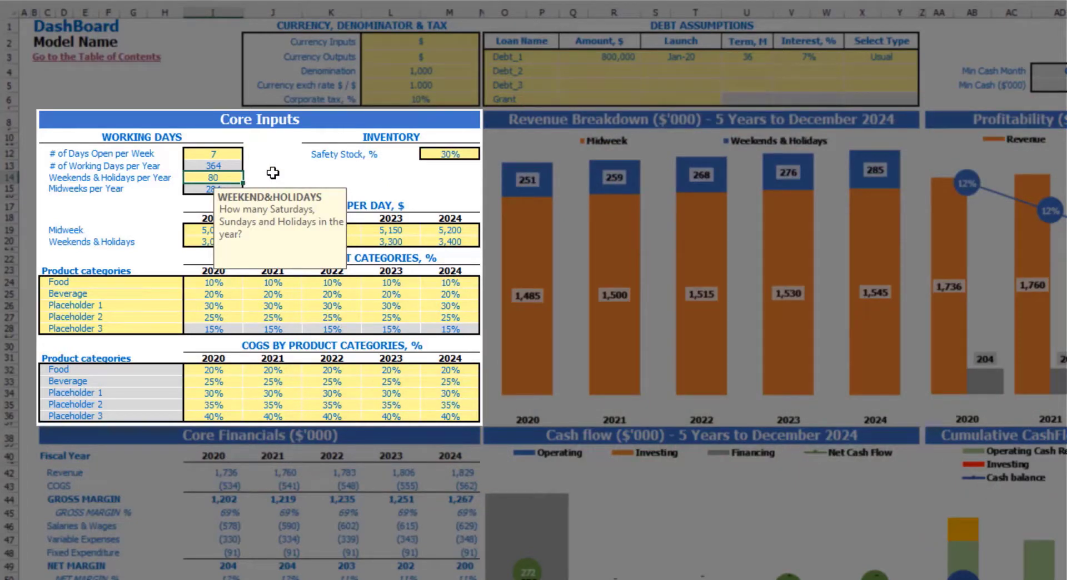
{"action": "type", "text": "100"}
{"action": "key", "text": "Return"}
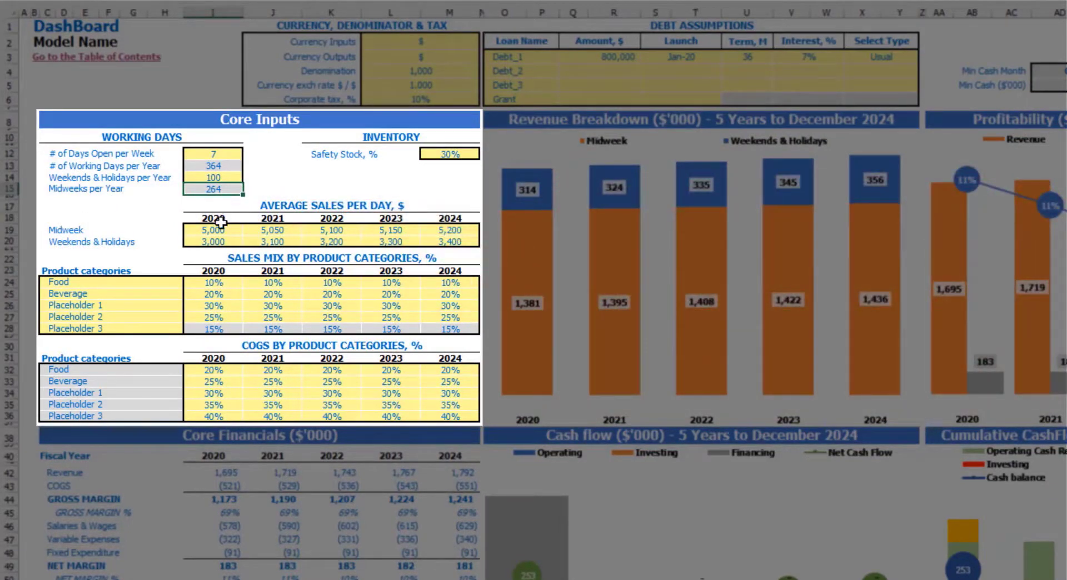
Set the 2020 midweek average sales per day to 3,000.
{"action": "left_click_drag", "start_coordinate": [219, 228], "coordinate": [446, 247]}
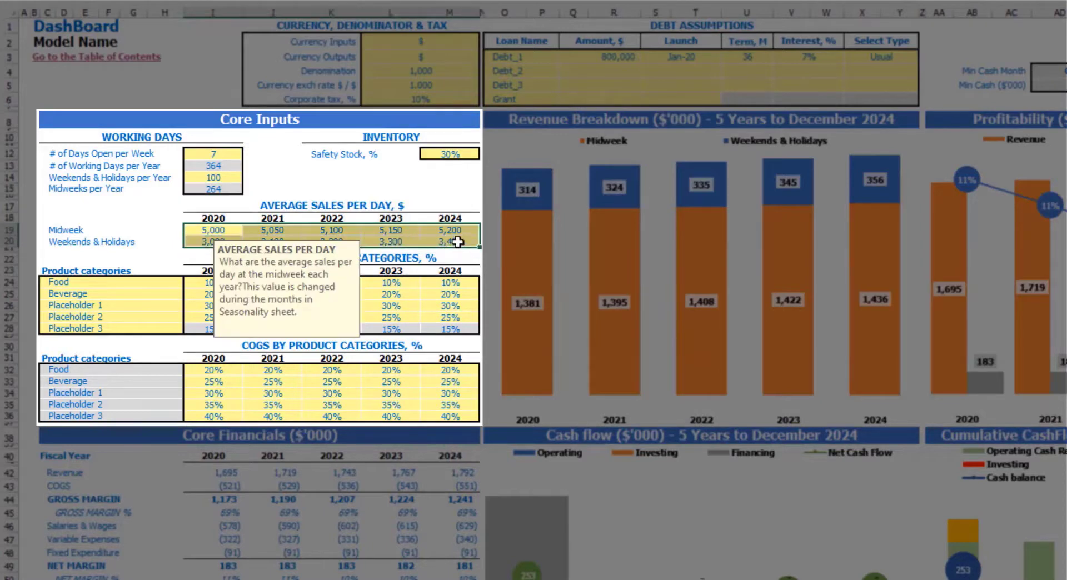
{"action": "left_click", "coordinate": [342, 176]}
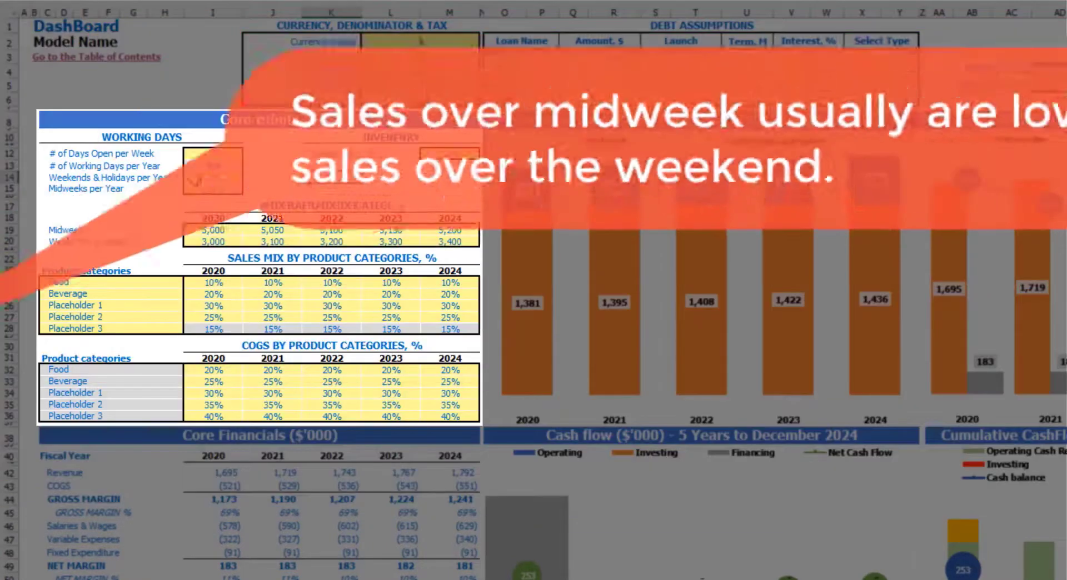
{"action": "left_click", "coordinate": [54, 231]}
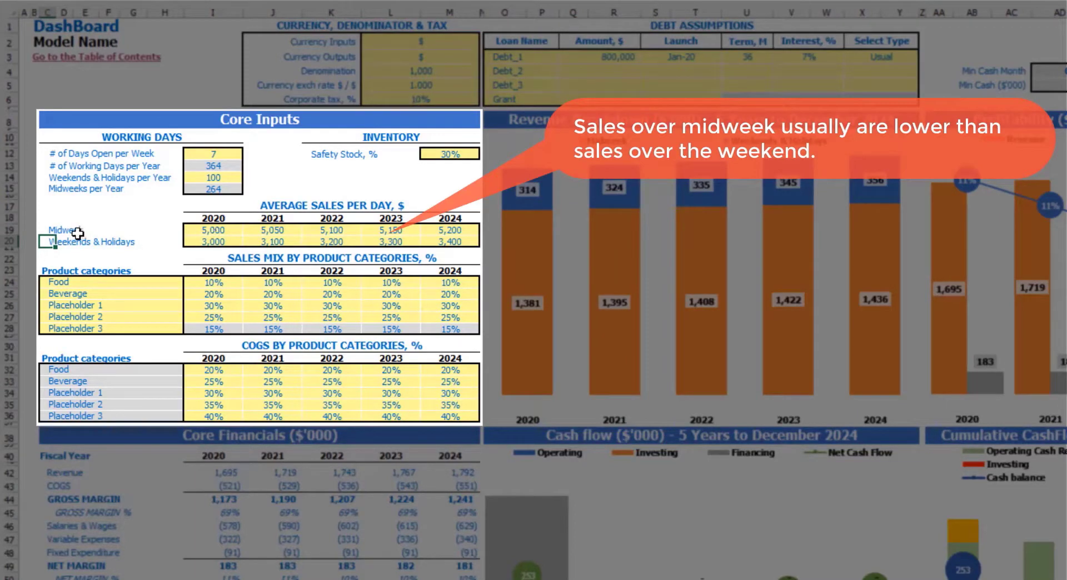
{"action": "left_click", "coordinate": [210, 230]}
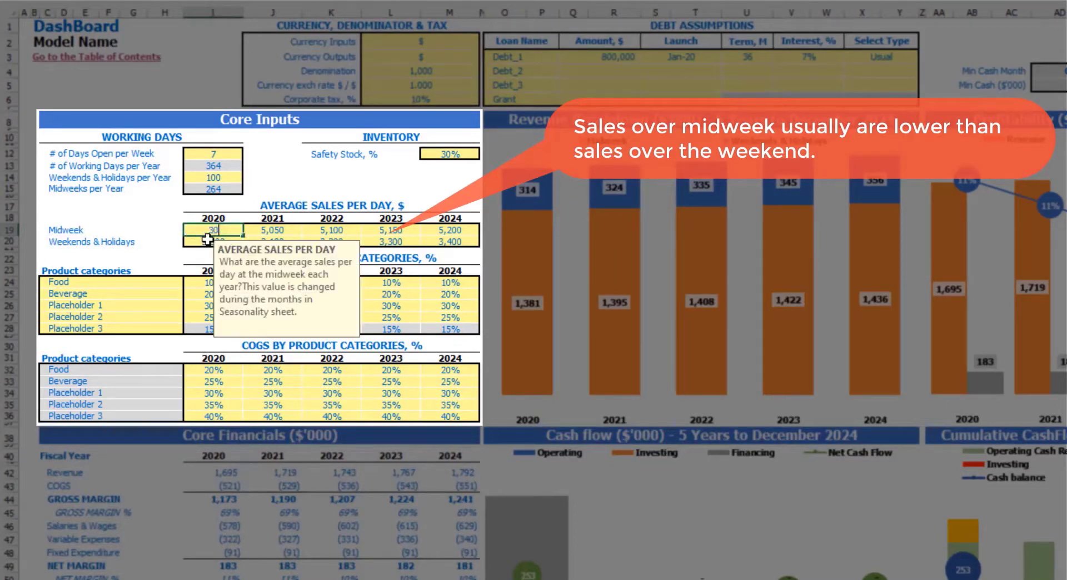
{"action": "key", "text": "Tab"}
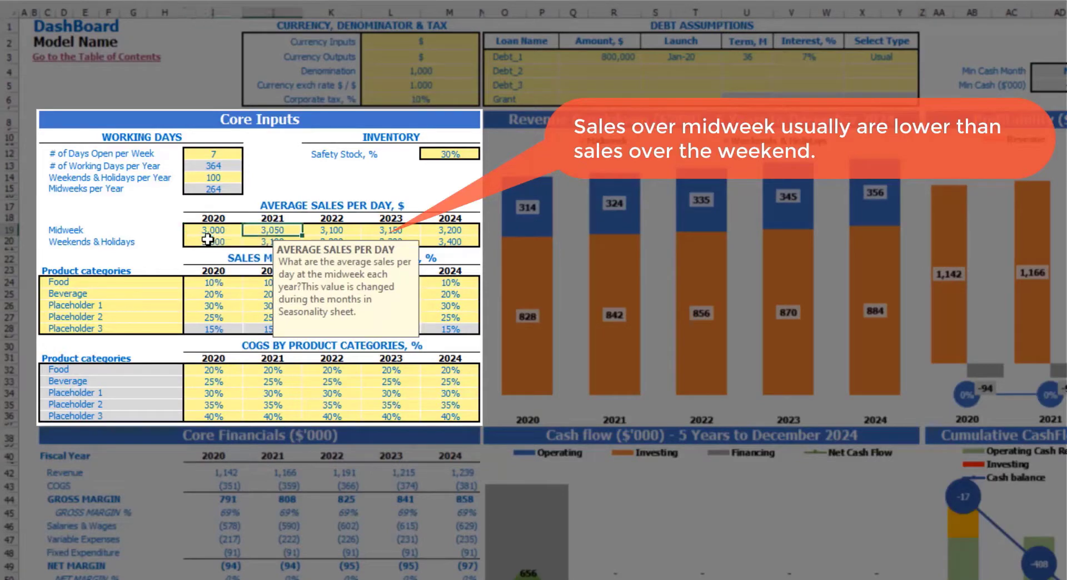
Change the 2021 midweek average sales formula to =I19+100.
{"action": "key", "text": "F2"}
{"action": "key", "text": "BackSpace"}
{"action": "key", "text": "BackSpace"}
{"action": "type", "text": "100"}
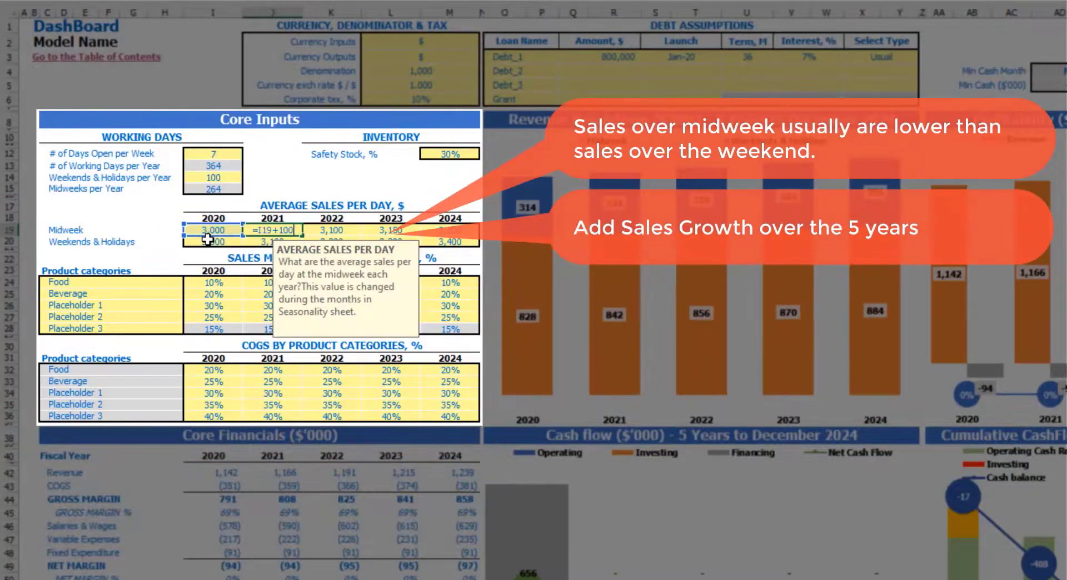
{"action": "key", "text": "Return"}
Copy the 2021 midweek sales growth formula across the 2022 to 2024 cells.
{"action": "key", "text": "Up"}
{"action": "key", "text": "ctrl+c"}
{"action": "key", "text": "shift+Right"}
{"action": "key", "text": "shift+Right"}
{"action": "key", "text": "shift+Right"}
{"action": "key", "text": "ctrl+v"}
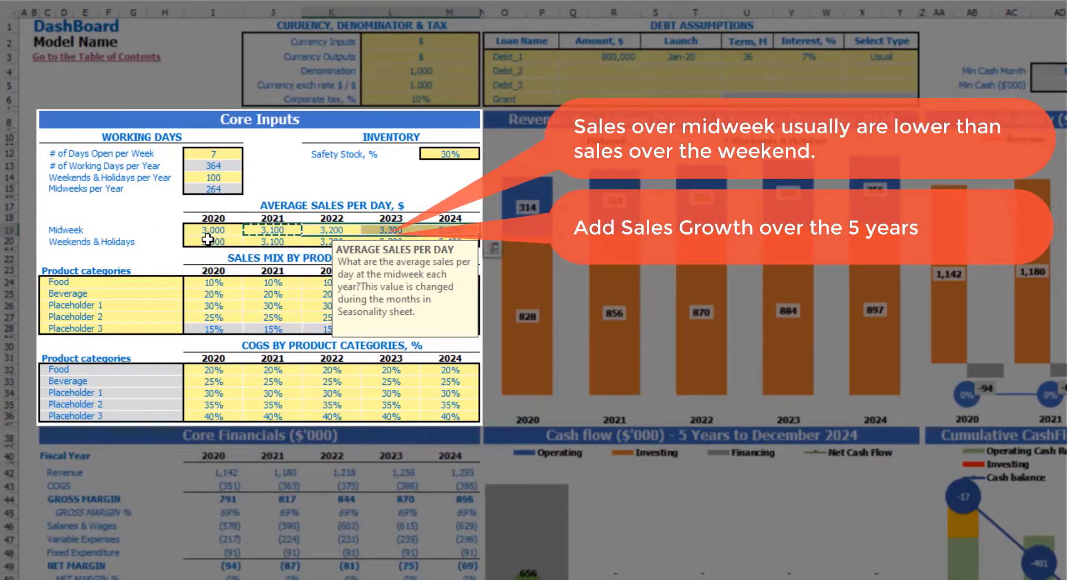
Set the 2020 weekends and holidays average sales per day to 5,000.
{"action": "key", "text": "Left"}
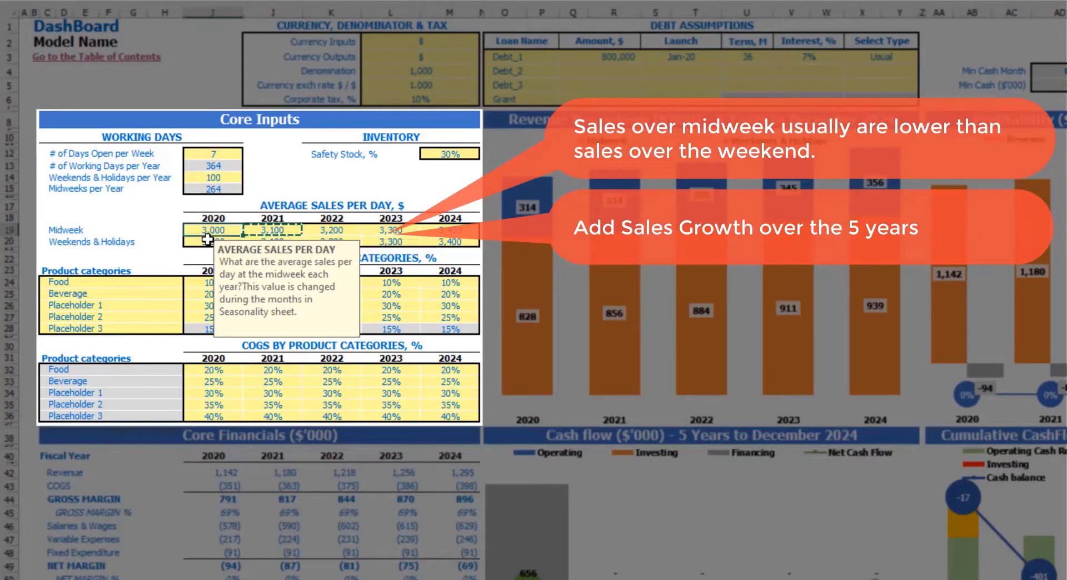
{"action": "key", "text": "Down"}
{"action": "type", "text": "40"}
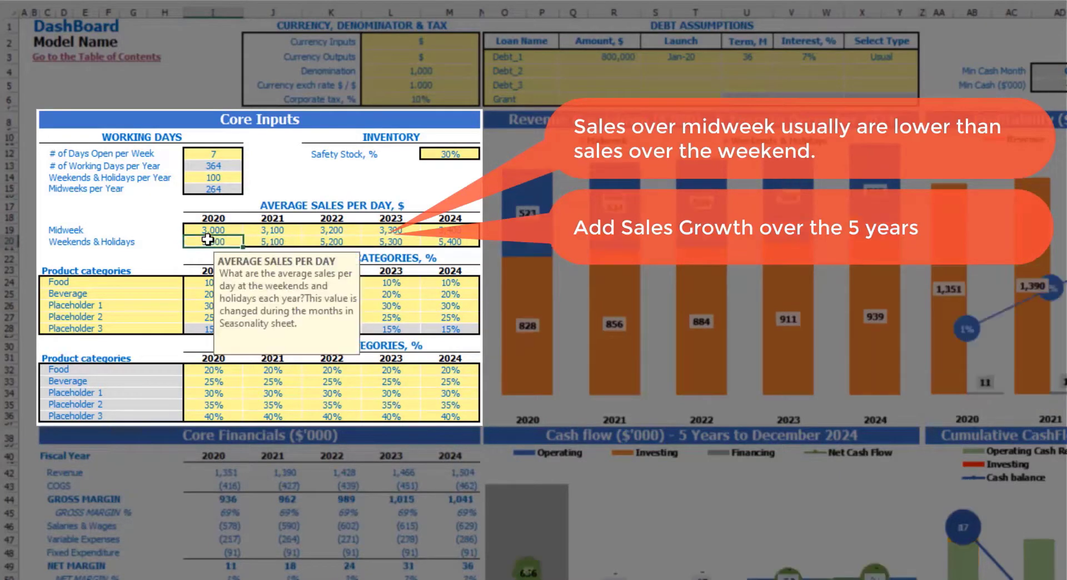
Enter the formula =I20+200 for the 2021 weekends and holidays average sales.
{"action": "key", "text": "Right"}
{"action": "type", "text": "="}
{"action": "left_click", "coordinate": [207, 239]}
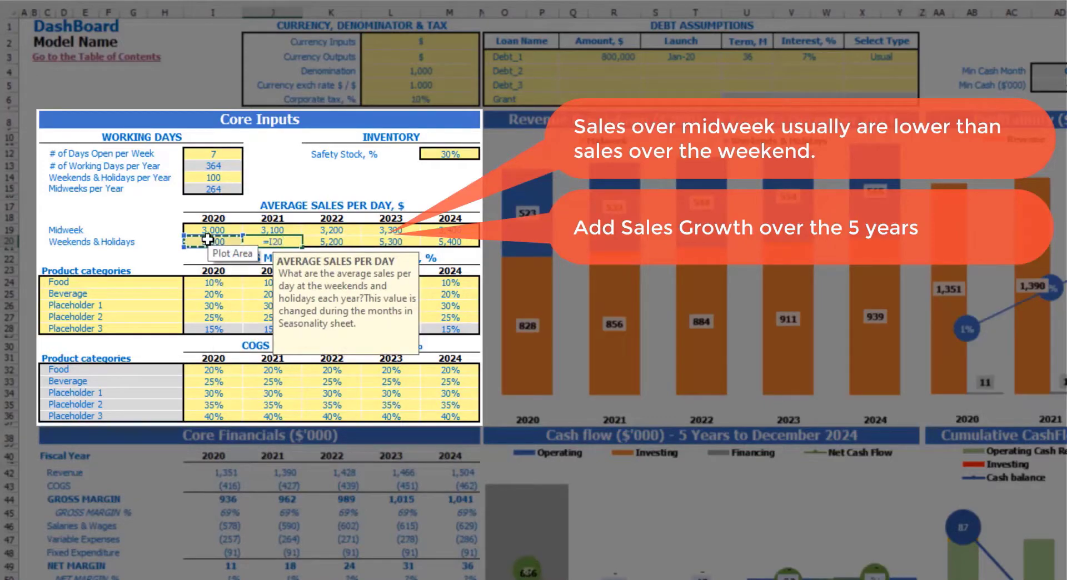
{"action": "type", "text": "+200"}
{"action": "key", "text": "ctrl+Return"}
Copy the 2021 weekends and holidays sales formula across the 2022 to 2024 cells.
{"action": "key", "text": "ctrl+c"}
{"action": "key", "text": "Right"}
{"action": "key", "text": "shift+Right"}
{"action": "key", "text": "shift+Right"}
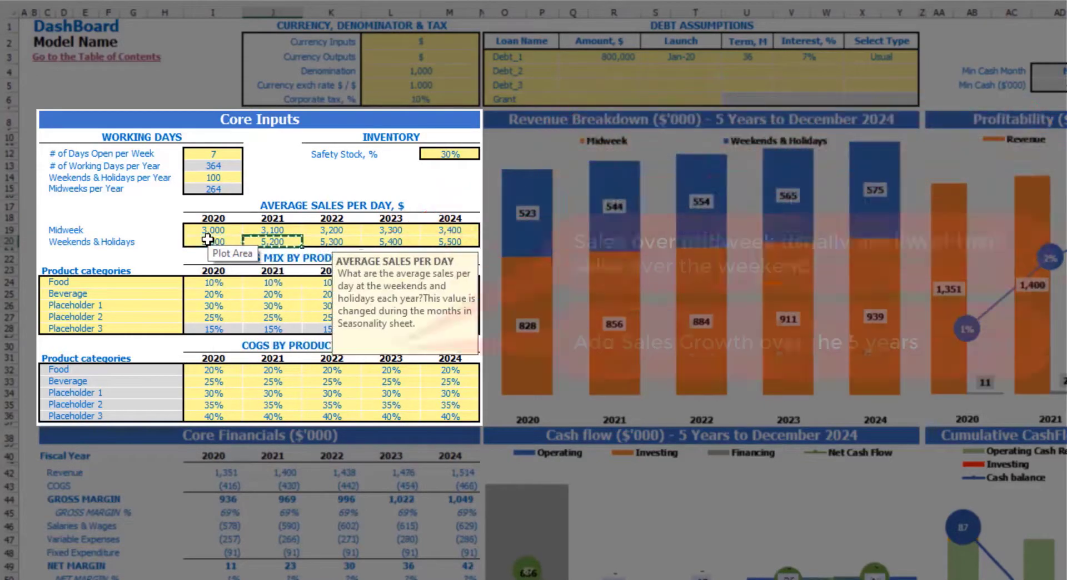
{"action": "key", "text": "ctrl+v"}
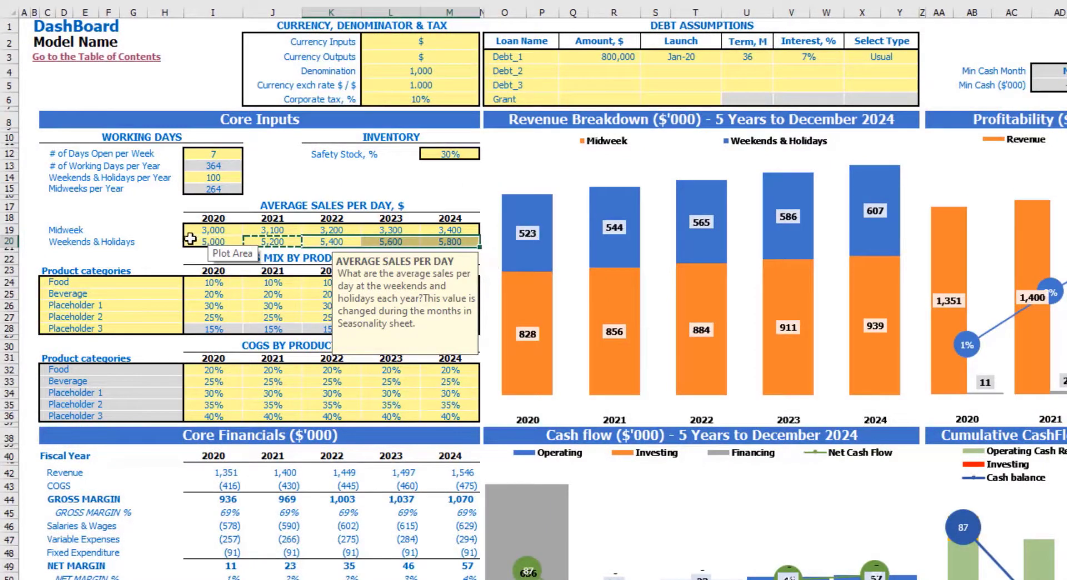
{"action": "left_click", "coordinate": [161, 229]}
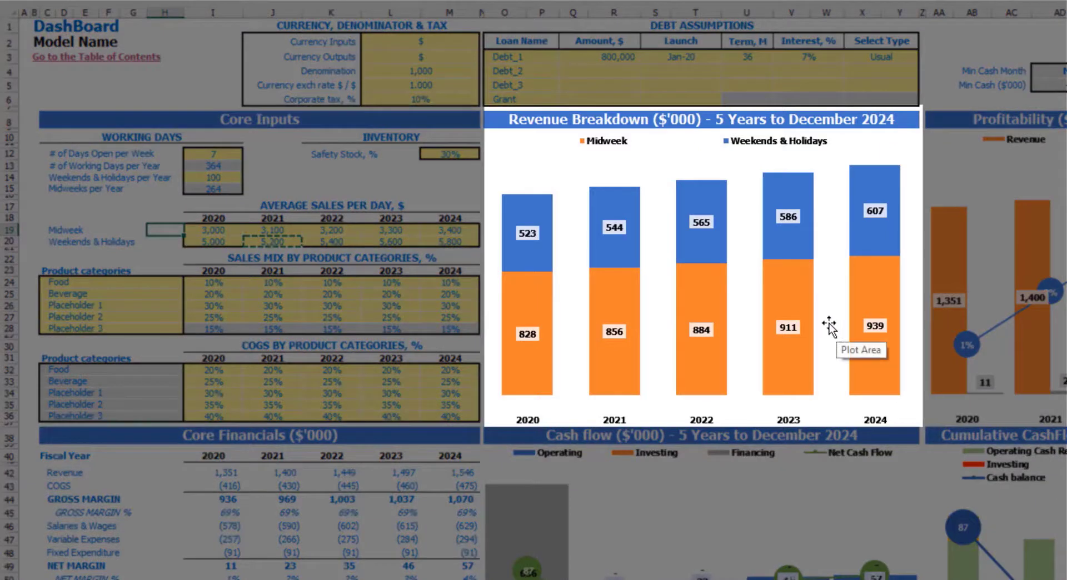
Examine the revenue breakdown chart, then the product categories and their 2020 percentages in the sales mix table.
{"action": "mouse_move", "coordinate": [642, 281]}
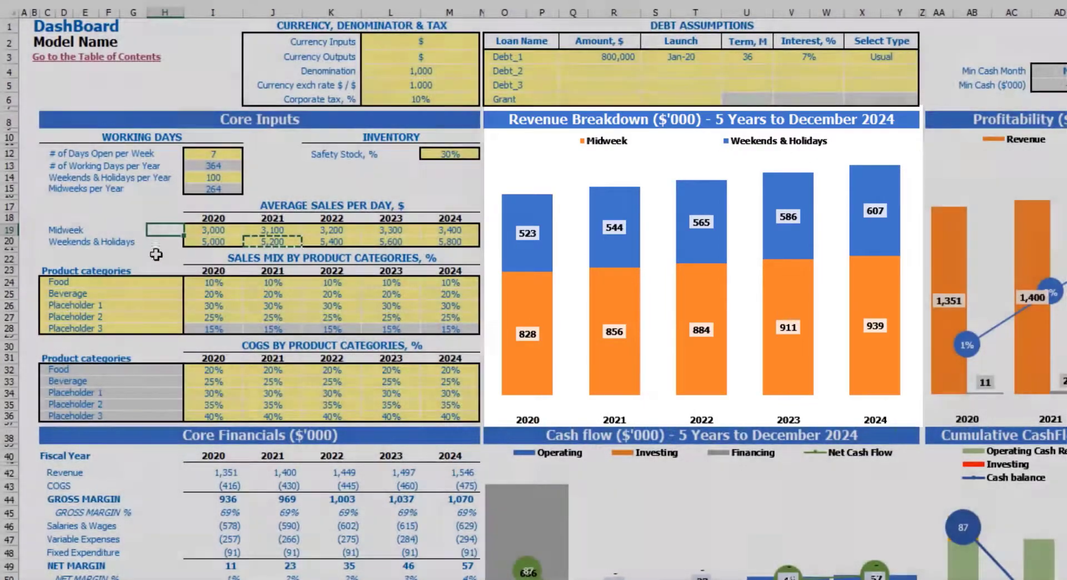
{"action": "left_click", "coordinate": [167, 255]}
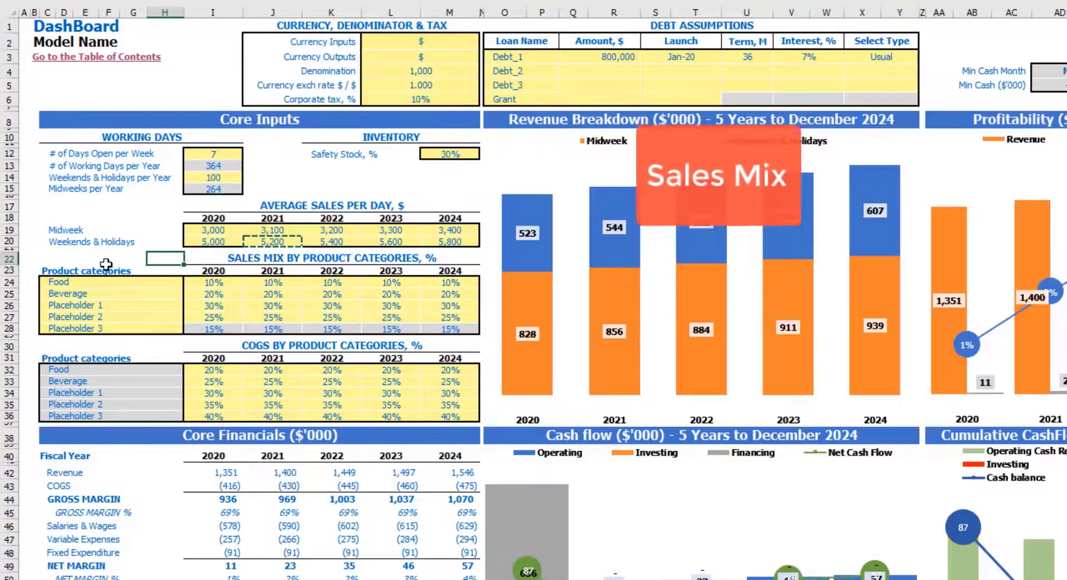
{"action": "left_click_drag", "start_coordinate": [83, 283], "coordinate": [96, 329]}
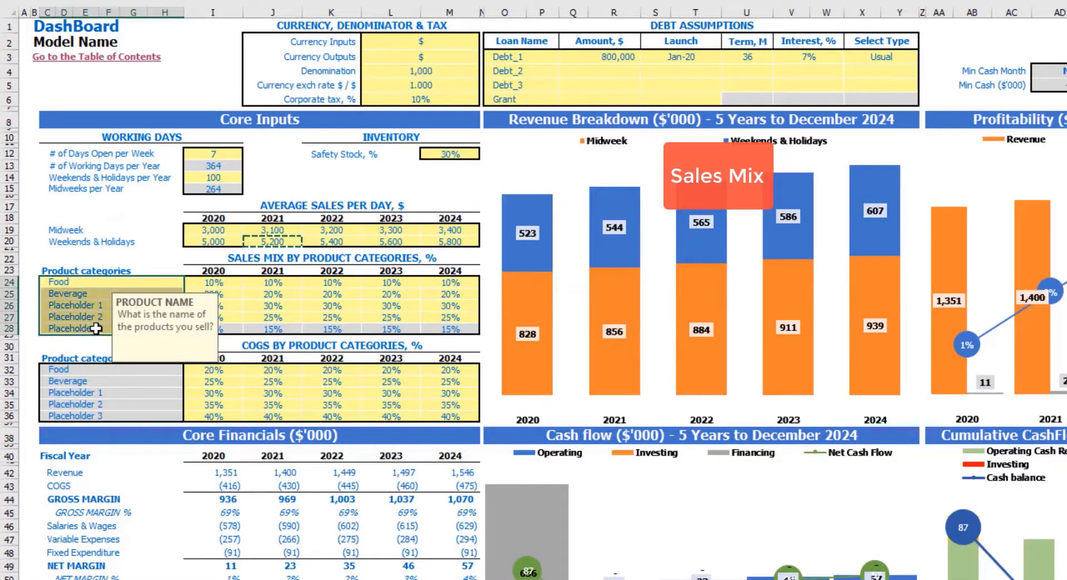
{"action": "left_click", "coordinate": [94, 258]}
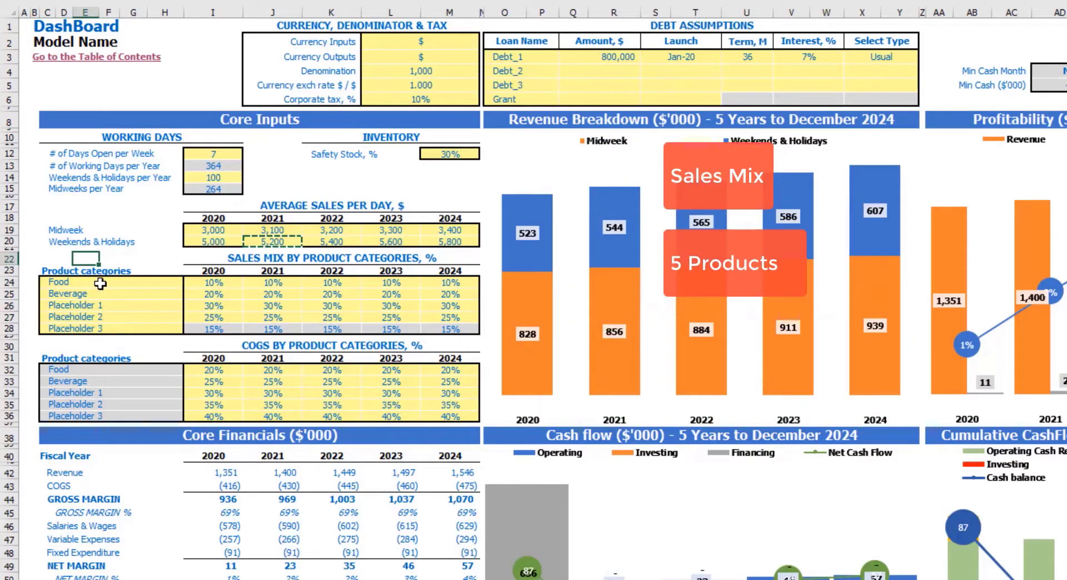
{"action": "left_click", "coordinate": [100, 284]}
{"action": "left_click_drag", "start_coordinate": [83, 305], "coordinate": [80, 328]}
{"action": "left_click", "coordinate": [163, 250]}
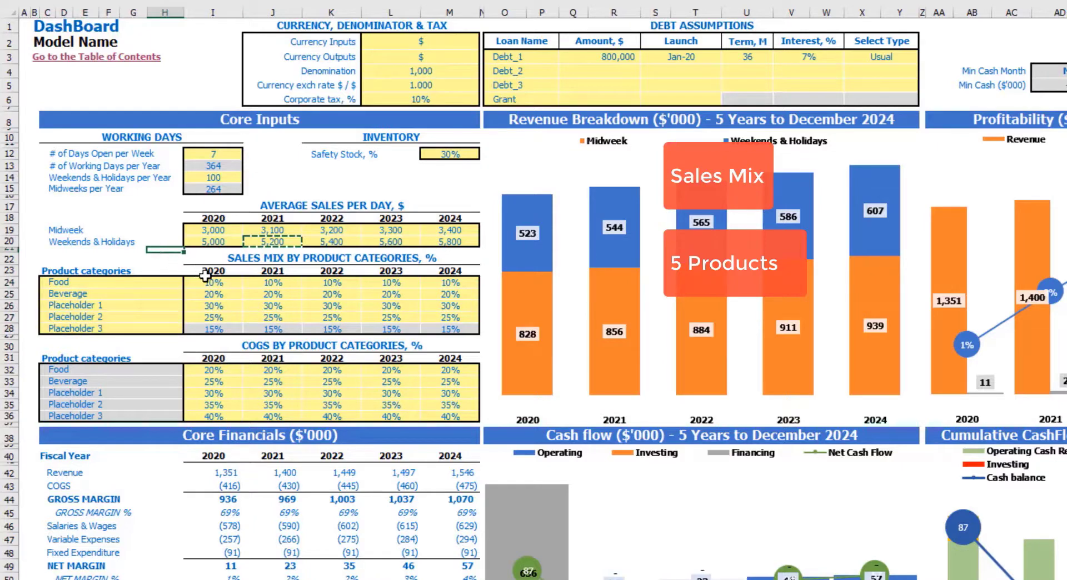
{"action": "left_click_drag", "start_coordinate": [214, 285], "coordinate": [214, 329]}
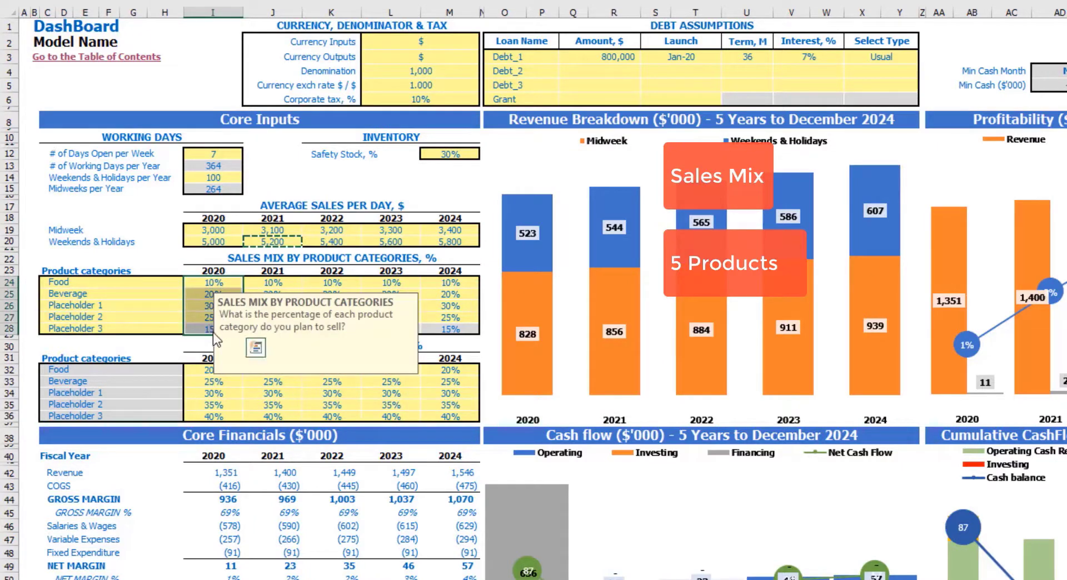
Test an 80% Food share in the 2020 sales mix against the Placeholder 3 remainder, and undo it.
{"action": "left_click", "coordinate": [206, 285]}
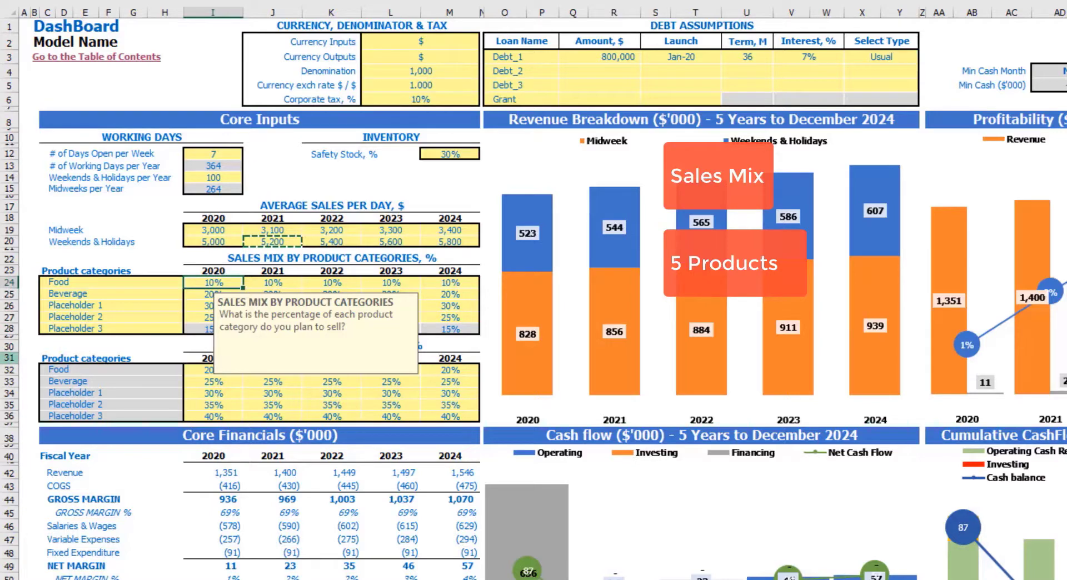
{"action": "type", "text": "80"}
{"action": "key", "text": "Return"}
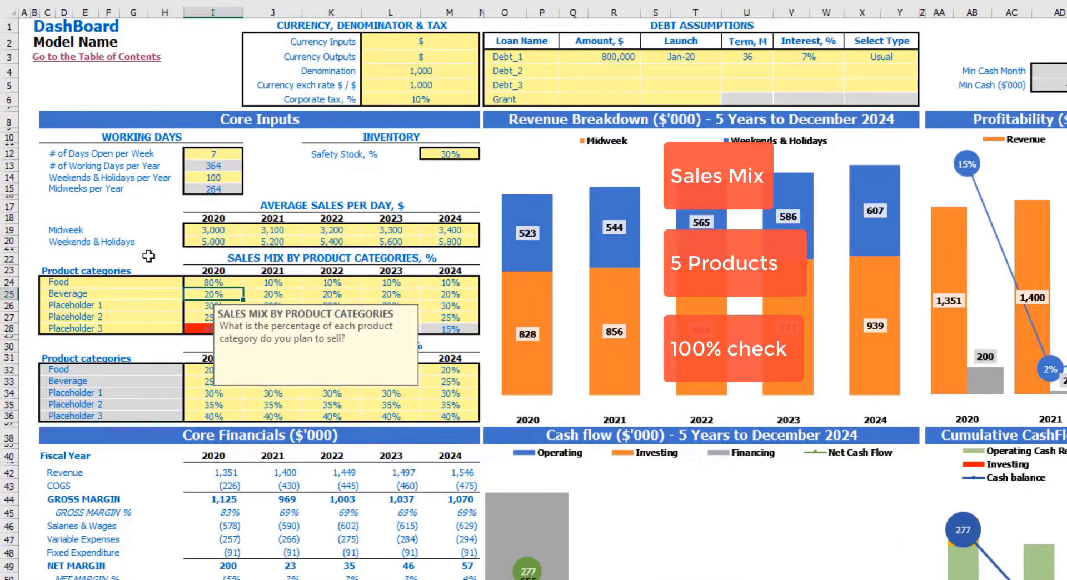
{"action": "left_click", "coordinate": [221, 328]}
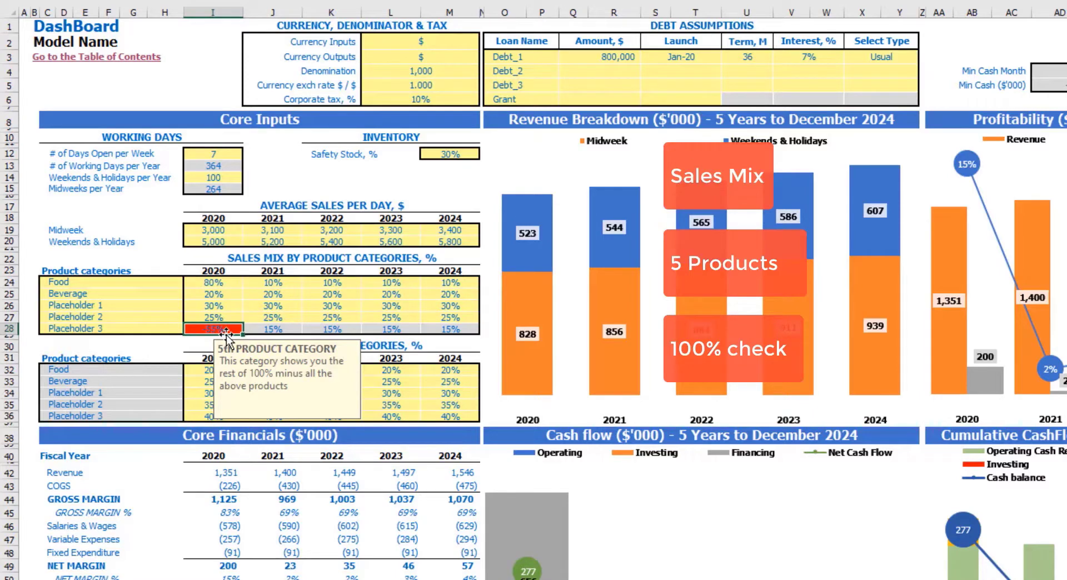
{"action": "key", "text": "ctrl+z"}
{"action": "left_click", "coordinate": [154, 229]}
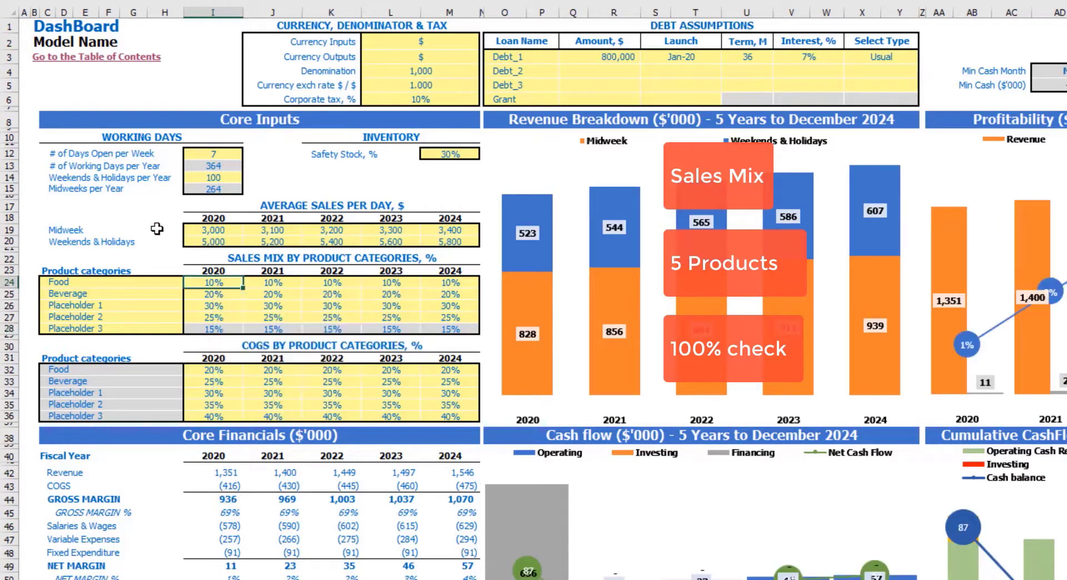
Examine the Placeholder 3 sales mix row across the years and the COGS percentages by product category.
{"action": "left_click_drag", "start_coordinate": [219, 327], "coordinate": [450, 329]}
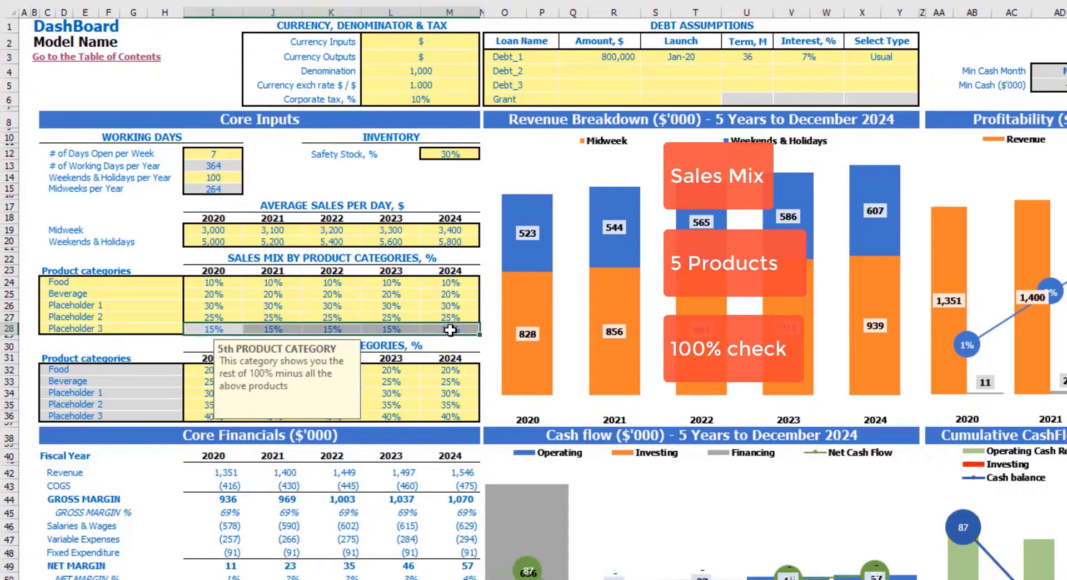
{"action": "left_click", "coordinate": [215, 330]}
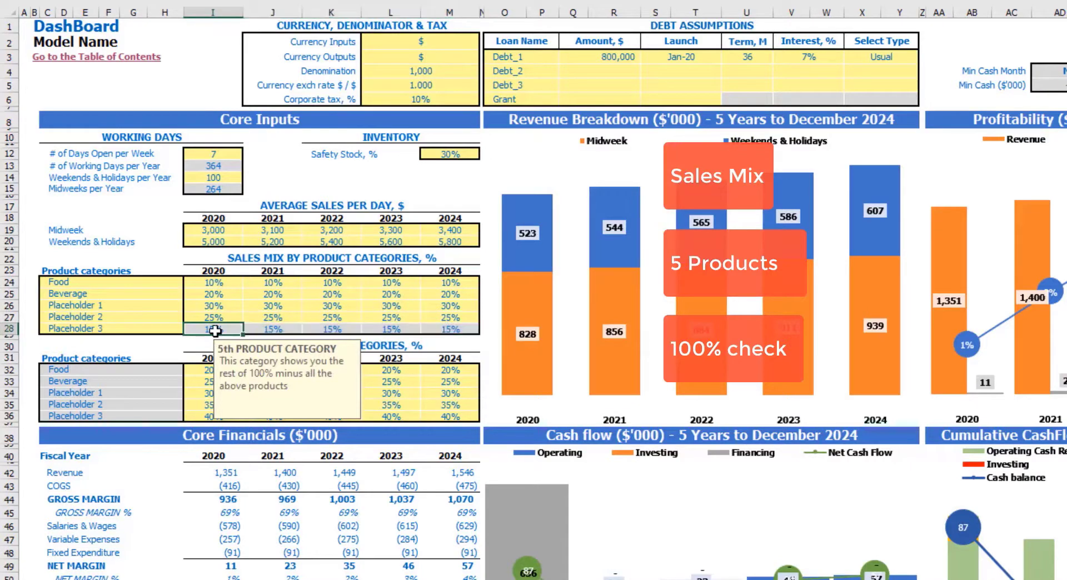
{"action": "key", "text": "Right"}
{"action": "key", "text": "Right"}
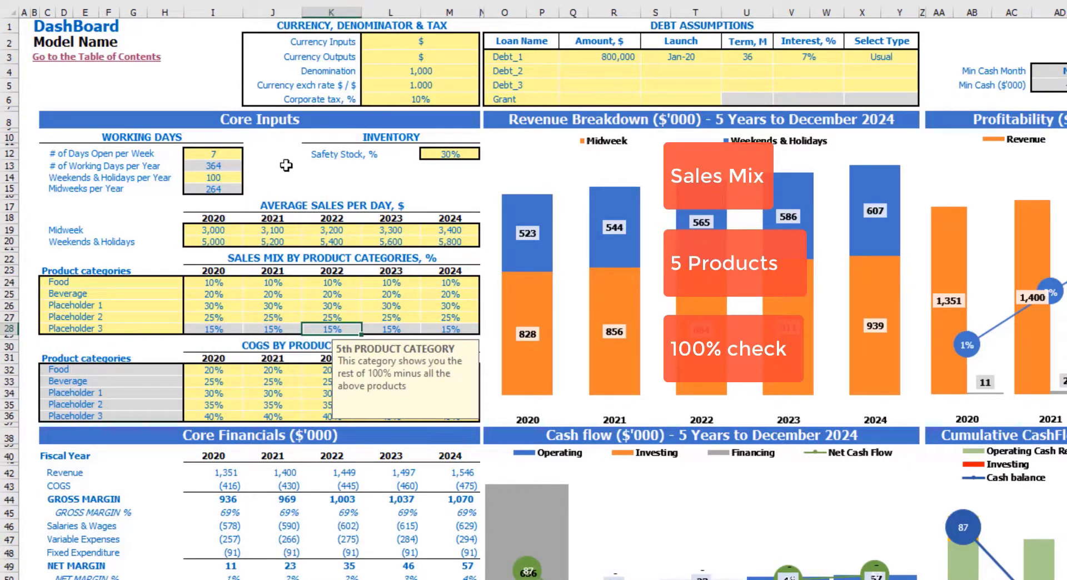
{"action": "key", "text": "F2"}
{"action": "key", "text": "Escape"}
{"action": "left_click", "coordinate": [48, 347]}
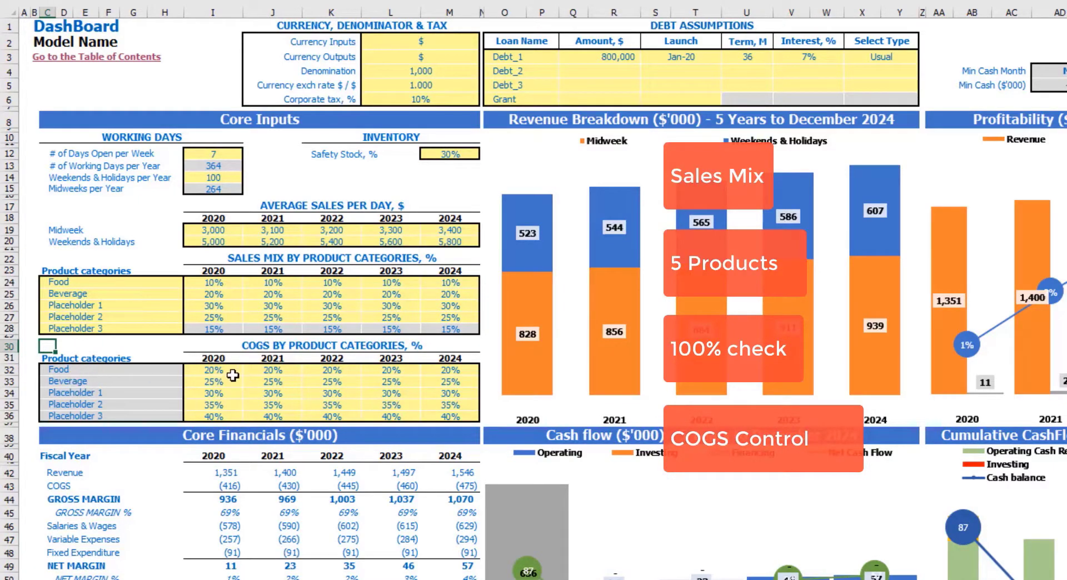
{"action": "left_click_drag", "start_coordinate": [222, 371], "coordinate": [221, 417]}
{"action": "left_click_drag", "start_coordinate": [275, 371], "coordinate": [451, 418]}
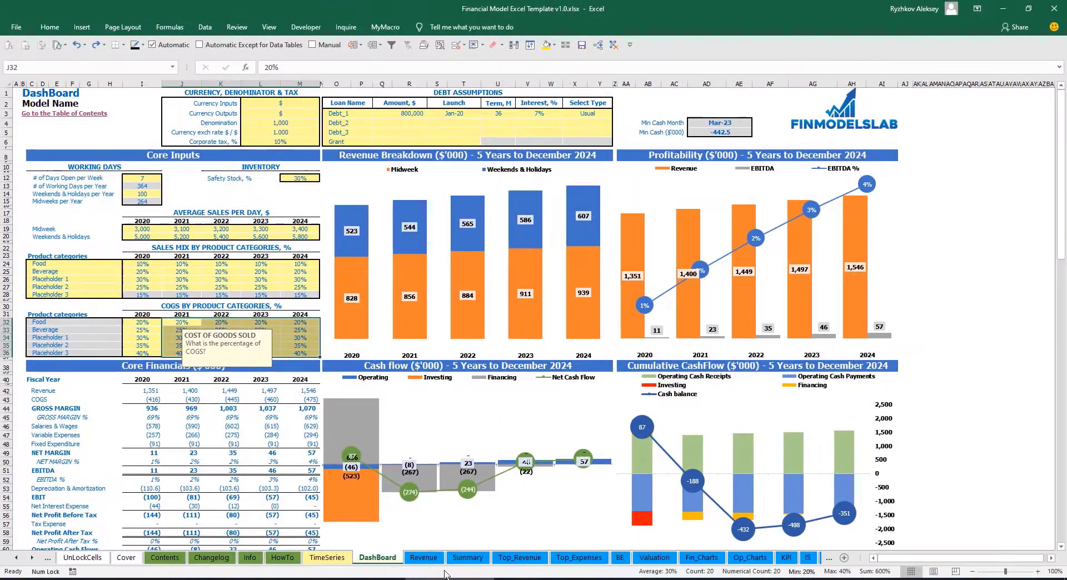
Open the Revenue sheet and review its total revenue, average revenue per day and sales mix for 2020 to 2024.
{"action": "left_click", "coordinate": [434, 567]}
{"action": "left_click", "coordinate": [84, 283]}
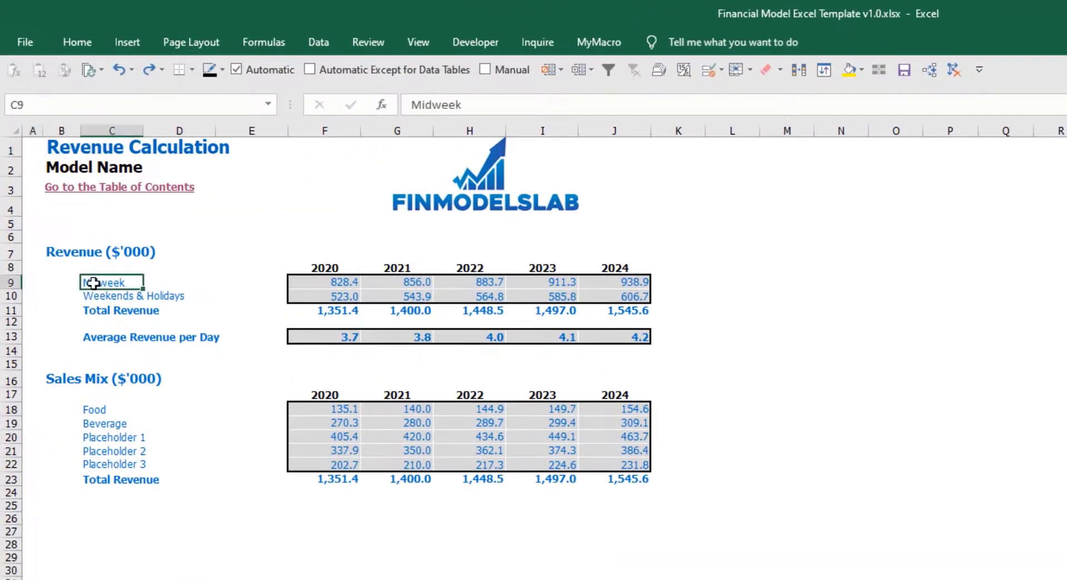
{"action": "left_click", "coordinate": [92, 295]}
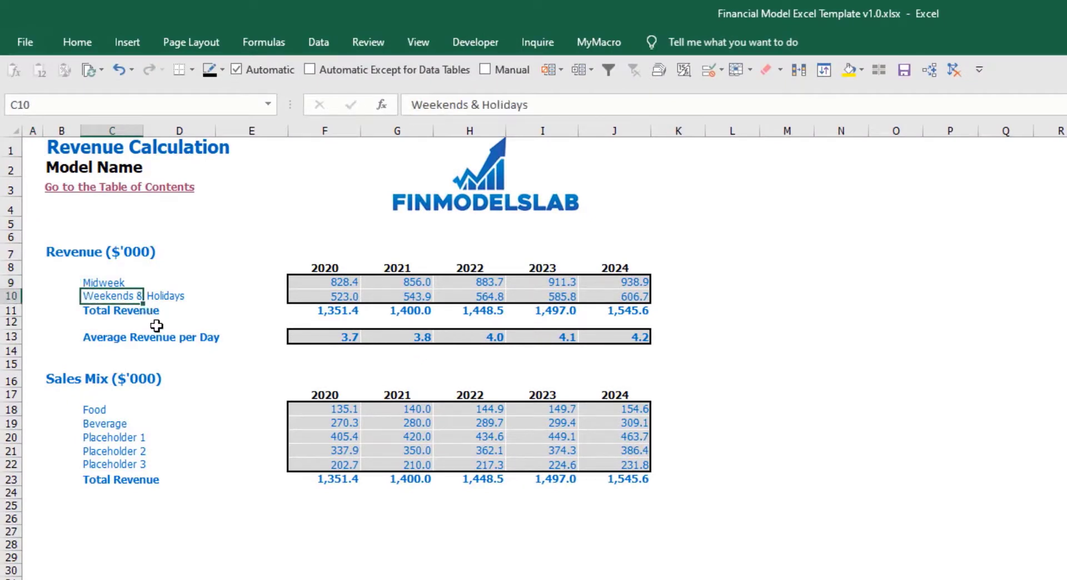
{"action": "left_click_drag", "start_coordinate": [330, 309], "coordinate": [633, 312]}
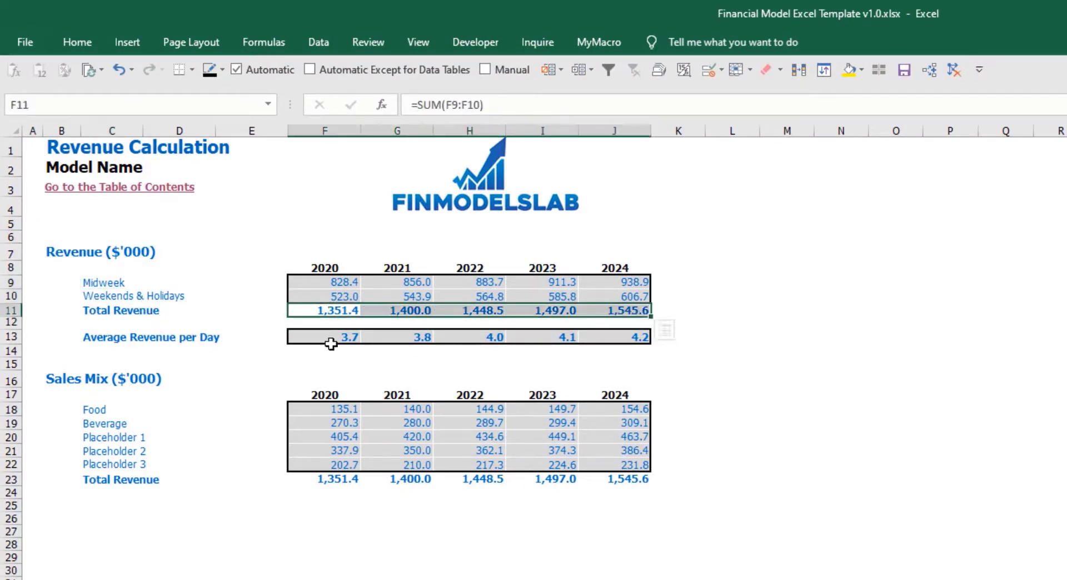
{"action": "left_click_drag", "start_coordinate": [317, 336], "coordinate": [598, 337]}
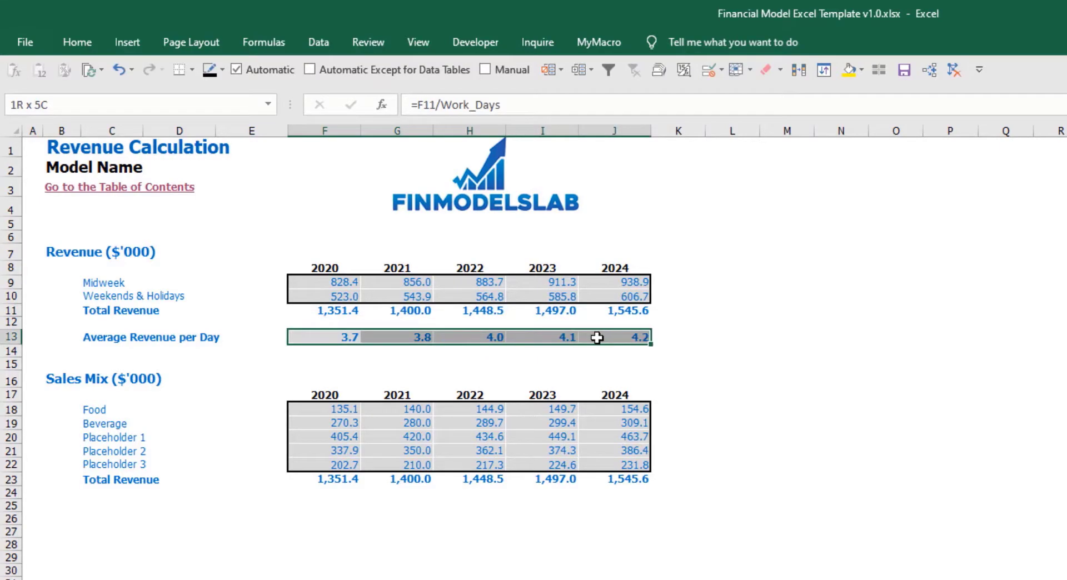
{"action": "left_click_drag", "start_coordinate": [310, 411], "coordinate": [628, 464]}
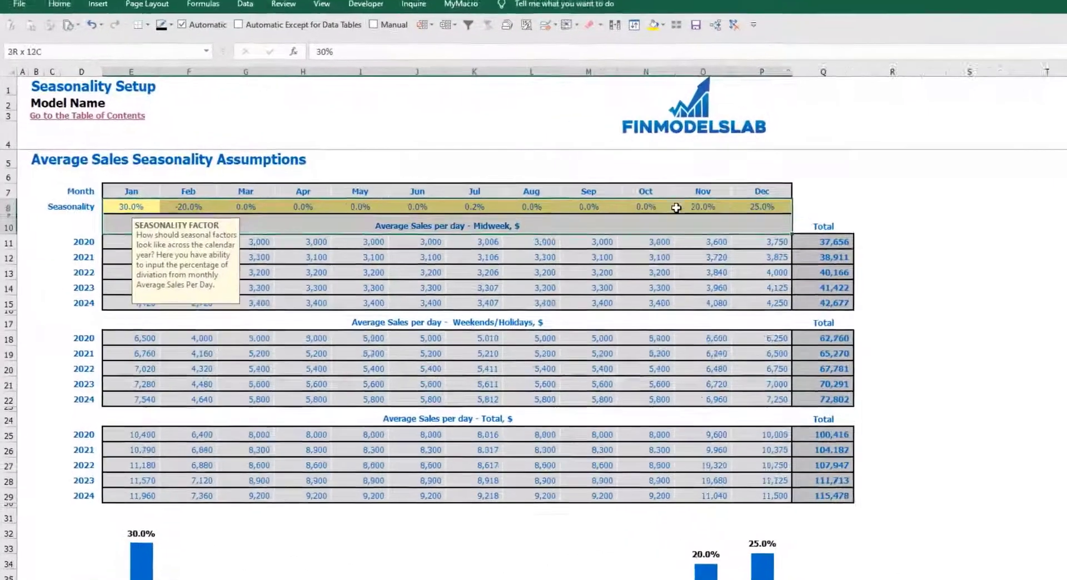
Examine the monthly seasonality percentages from January to December on the Seasonality sheet.
{"action": "left_click_drag", "start_coordinate": [676, 207], "coordinate": [779, 207]}
{"action": "left_click", "coordinate": [852, 179]}
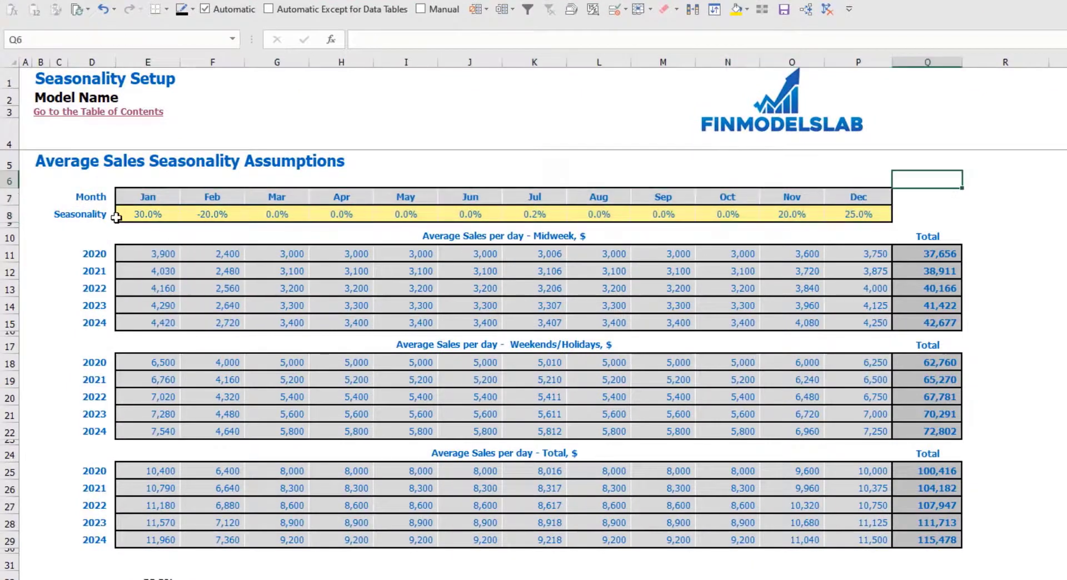
{"action": "left_click", "coordinate": [129, 212]}
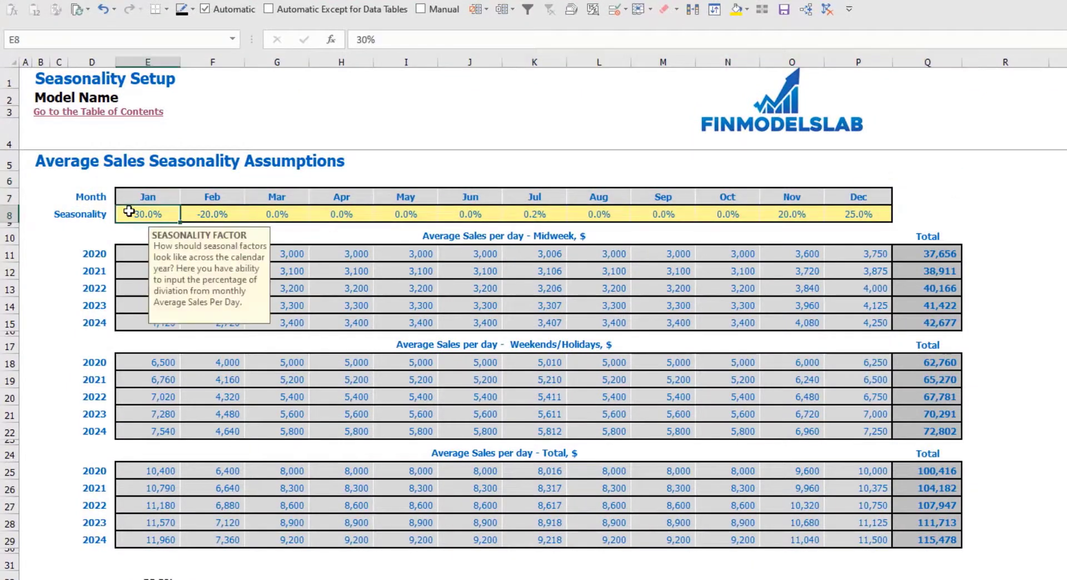
{"action": "left_click", "coordinate": [407, 171]}
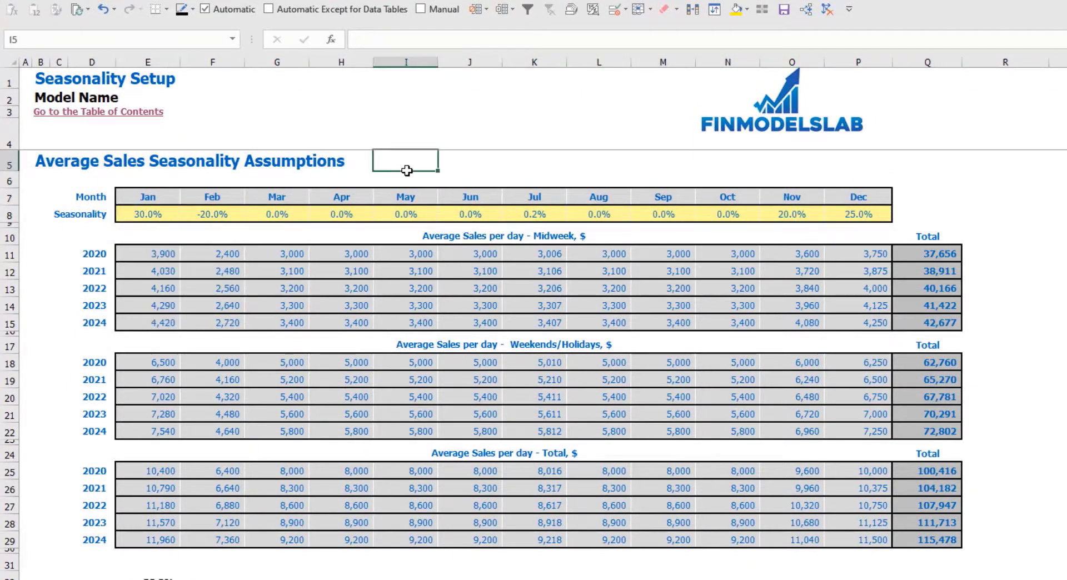
{"action": "left_click", "coordinate": [166, 211]}
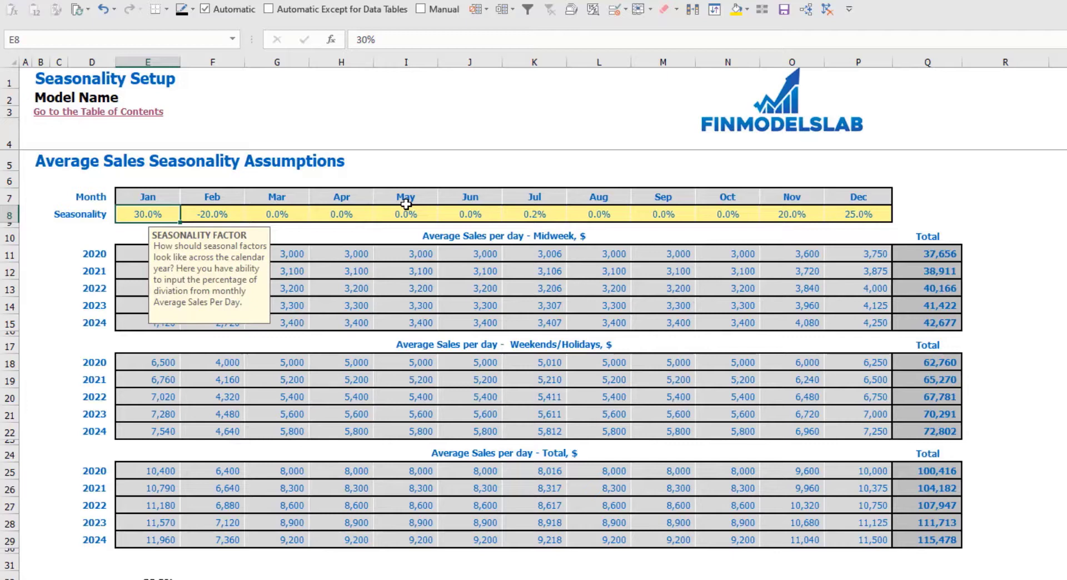
{"action": "left_click", "coordinate": [216, 212]}
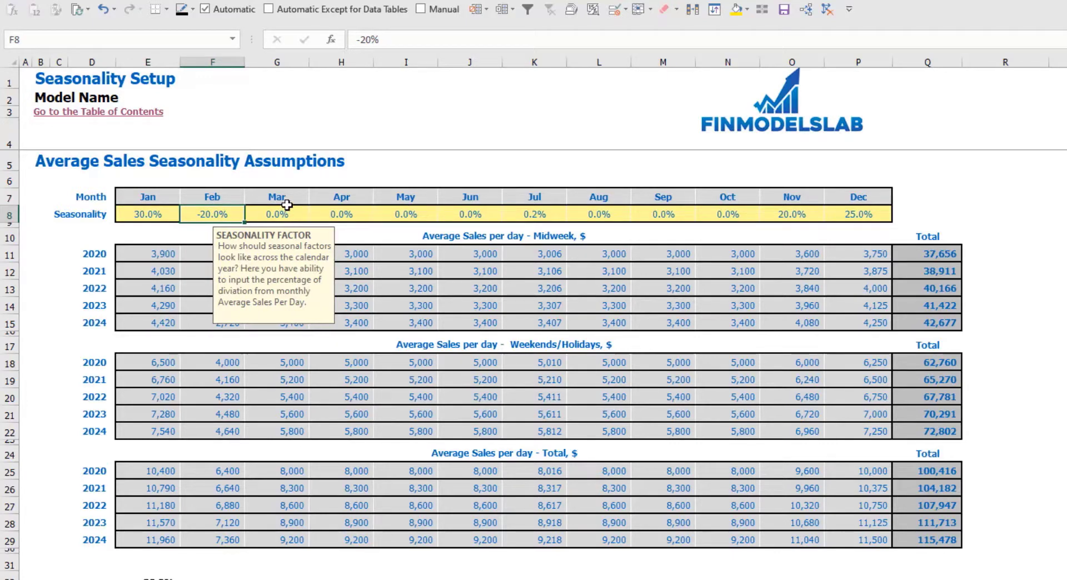
{"action": "left_click", "coordinate": [290, 212]}
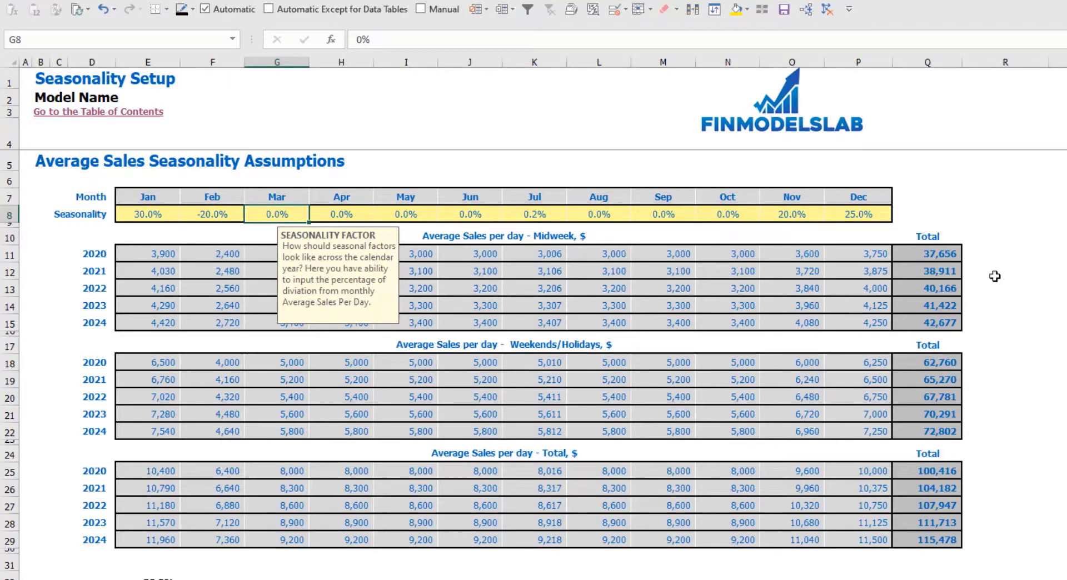
{"action": "left_click", "coordinate": [1051, 249]}
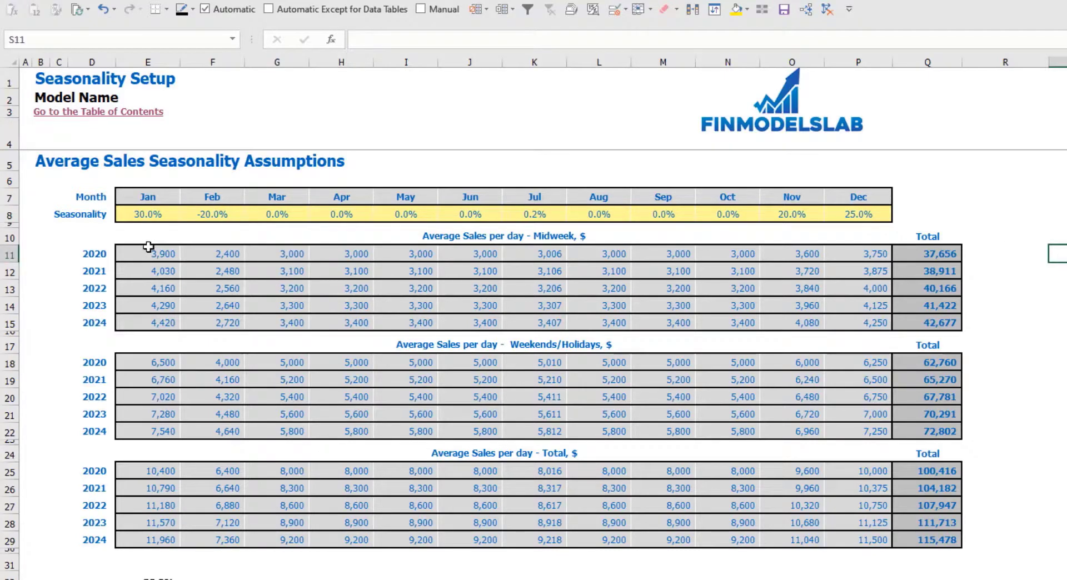
Compare the Seasonality sheet's midweek, weekend and total average sales per day tables with the dashboard's average sales per day inputs.
{"action": "left_click_drag", "start_coordinate": [148, 247], "coordinate": [878, 322]}
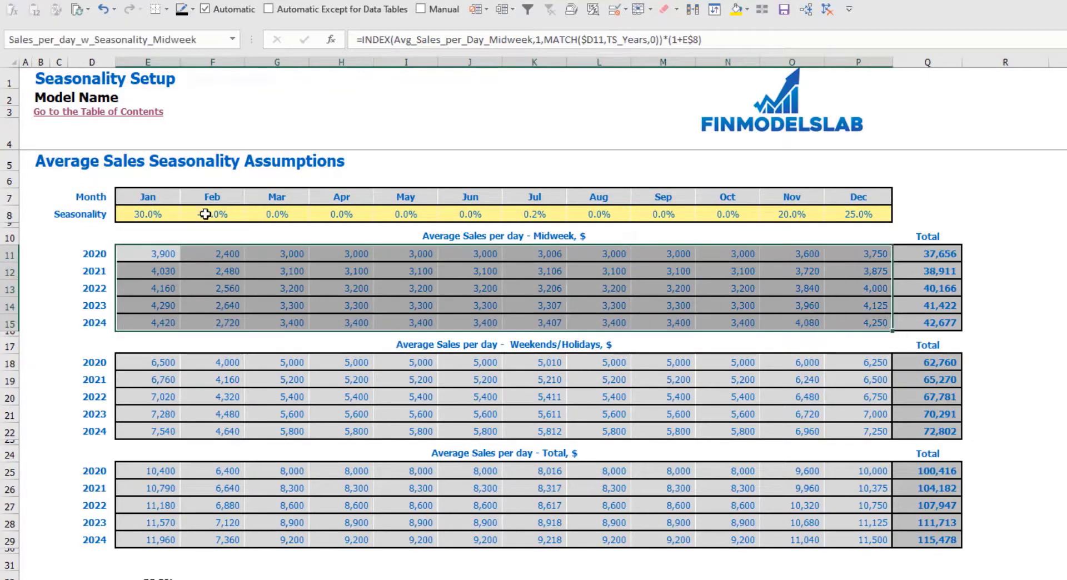
{"action": "left_click", "coordinate": [157, 213]}
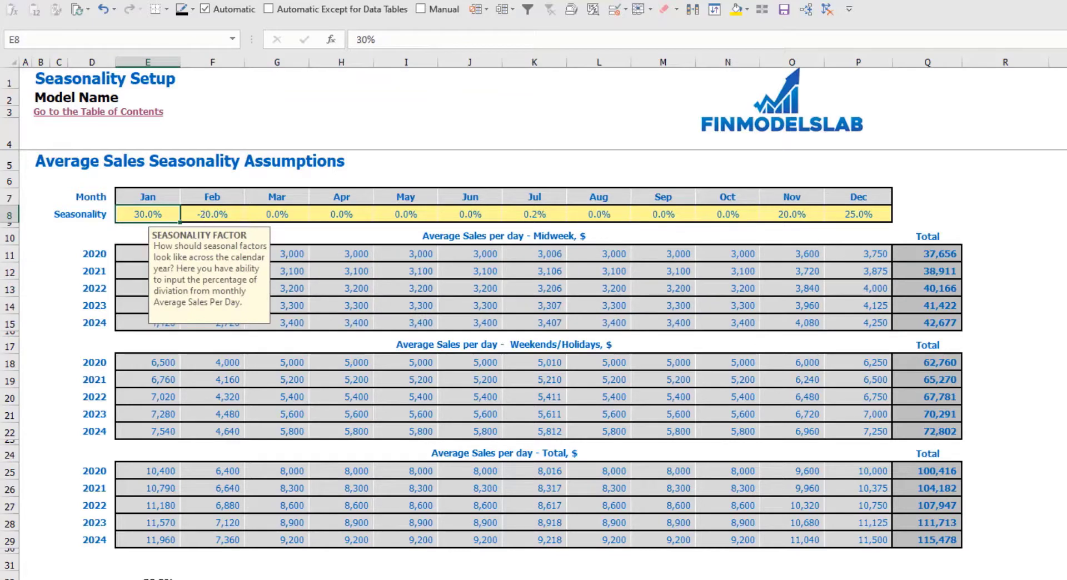
{"action": "key", "text": "ctrl+Page_Up"}
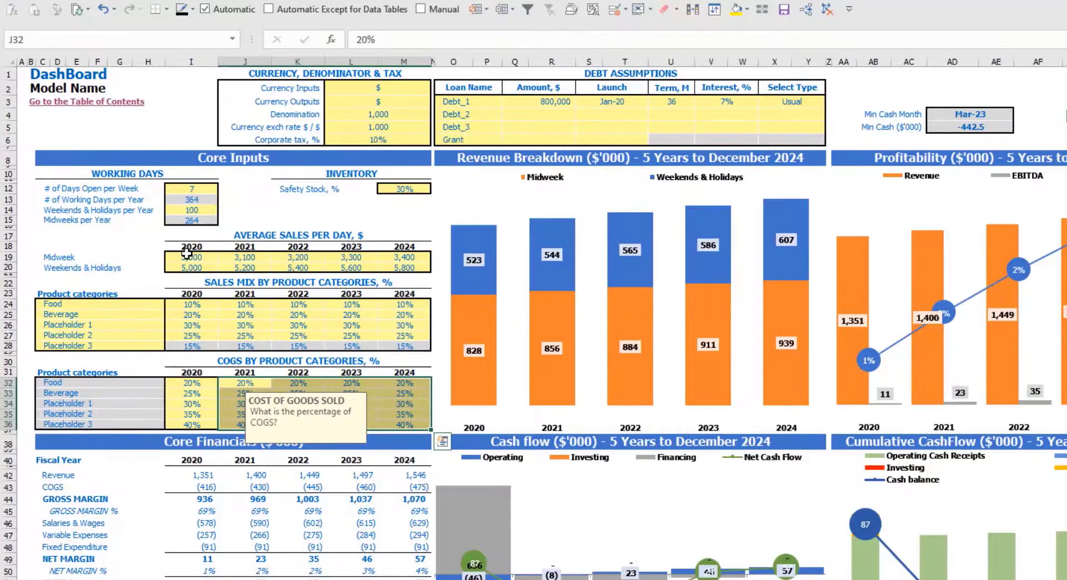
{"action": "left_click_drag", "start_coordinate": [187, 253], "coordinate": [409, 268]}
{"action": "key", "text": "ctrl+Page_Down"}
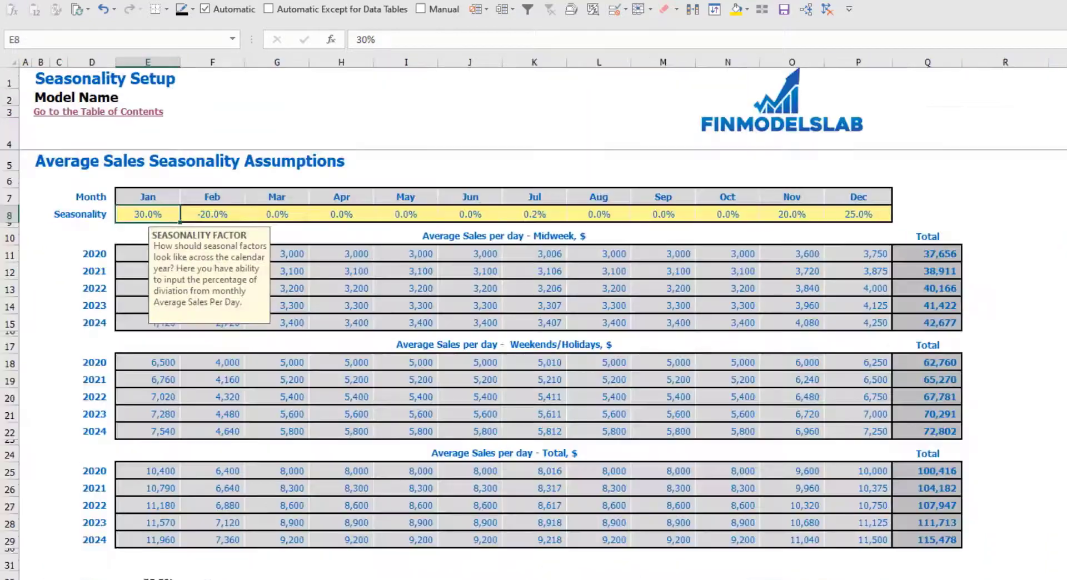
{"action": "left_click_drag", "start_coordinate": [480, 240], "coordinate": [528, 319]}
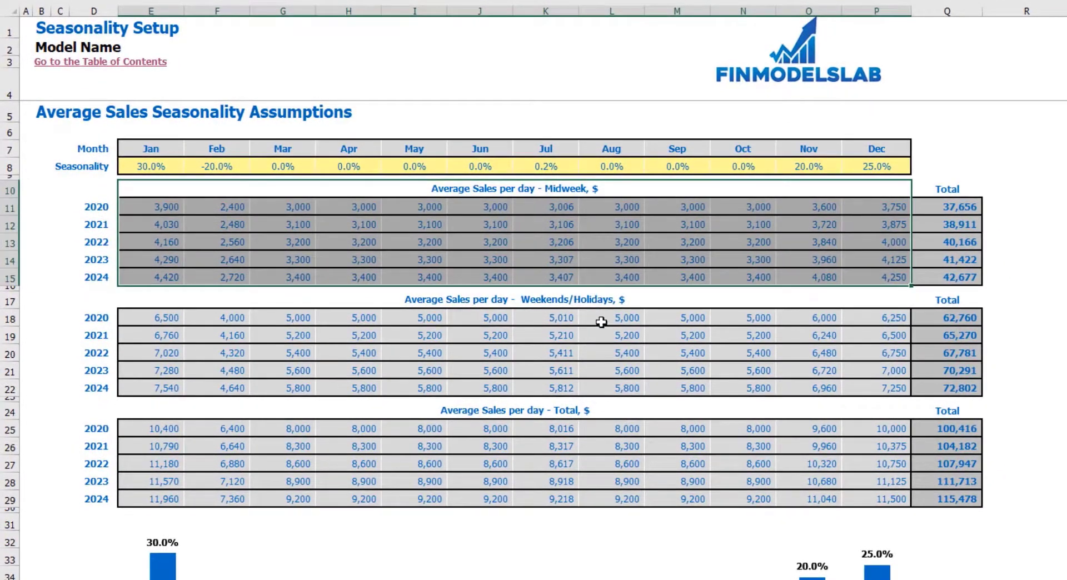
{"action": "left_click_drag", "start_coordinate": [378, 408], "coordinate": [570, 504]}
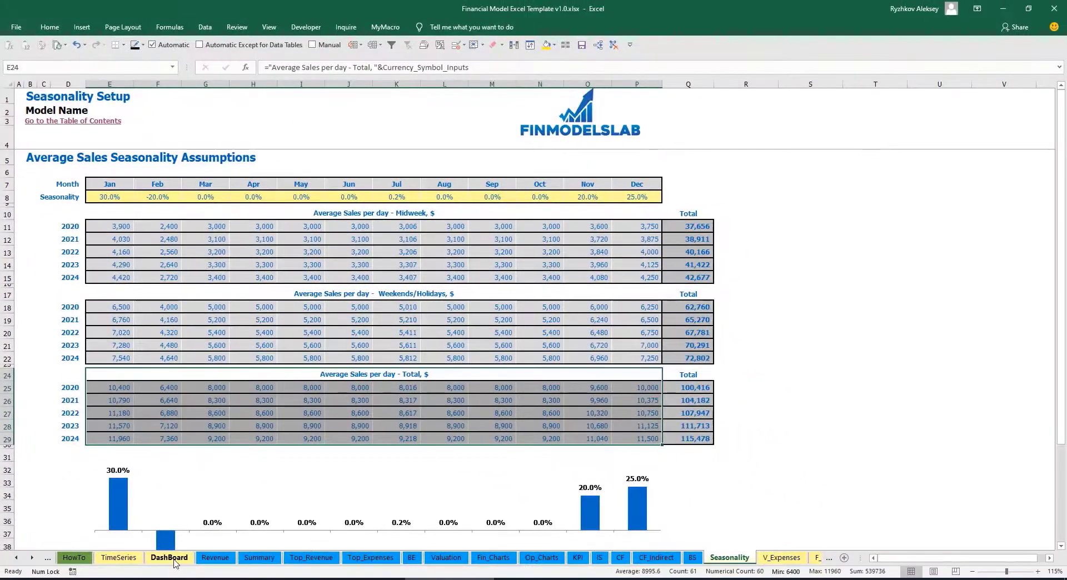
Review the Core Financials table on the DashBoard sheet, and open the CF_Indirect sheet from the cash flow statement.
{"action": "left_click", "coordinate": [169, 558]}
{"action": "left_click", "coordinate": [1009, 323]}
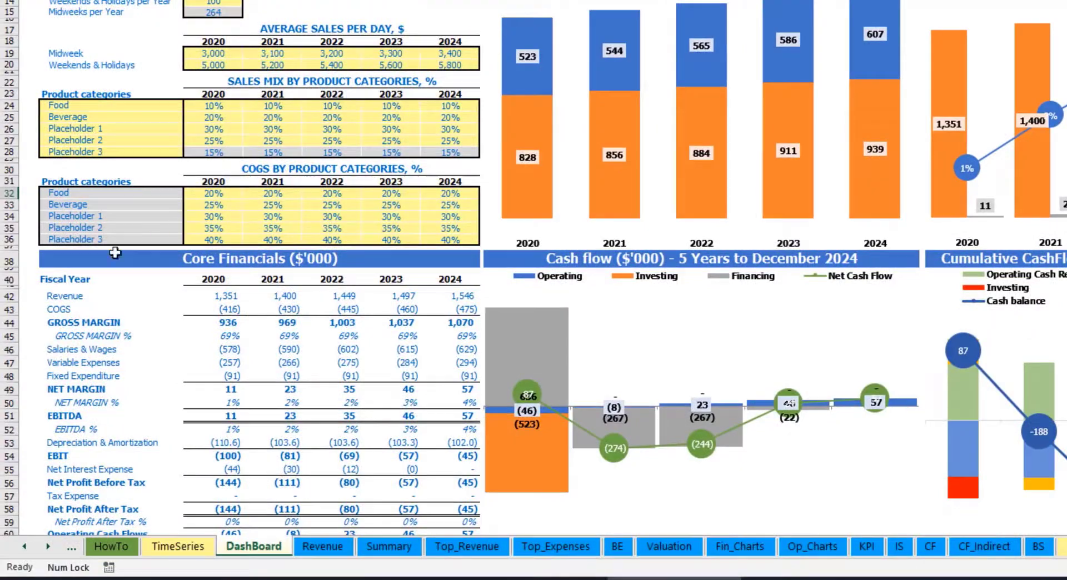
{"action": "left_click_drag", "start_coordinate": [47, 286], "coordinate": [463, 534]}
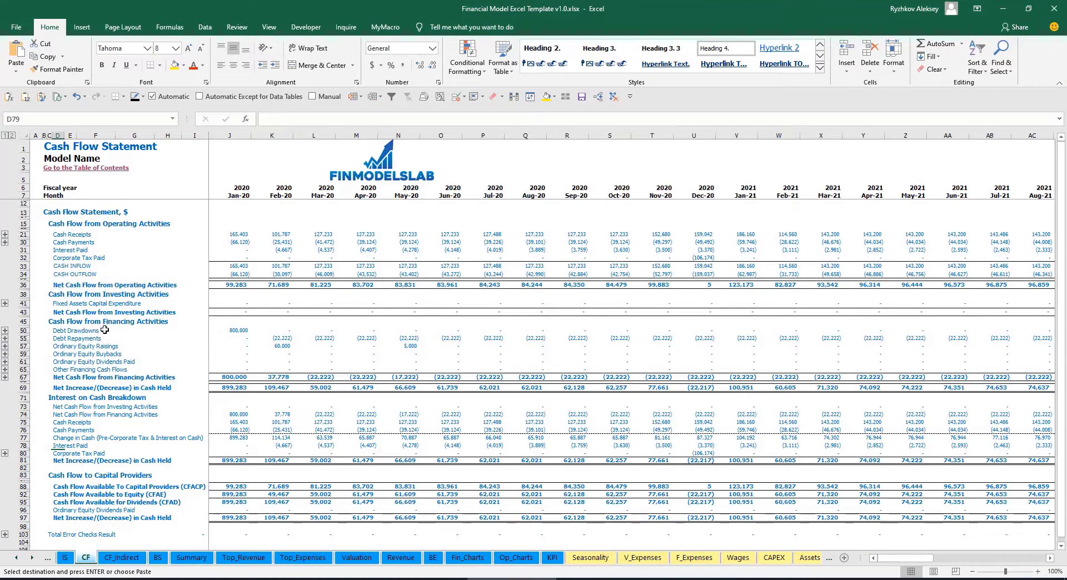
{"action": "left_click", "coordinate": [122, 558]}
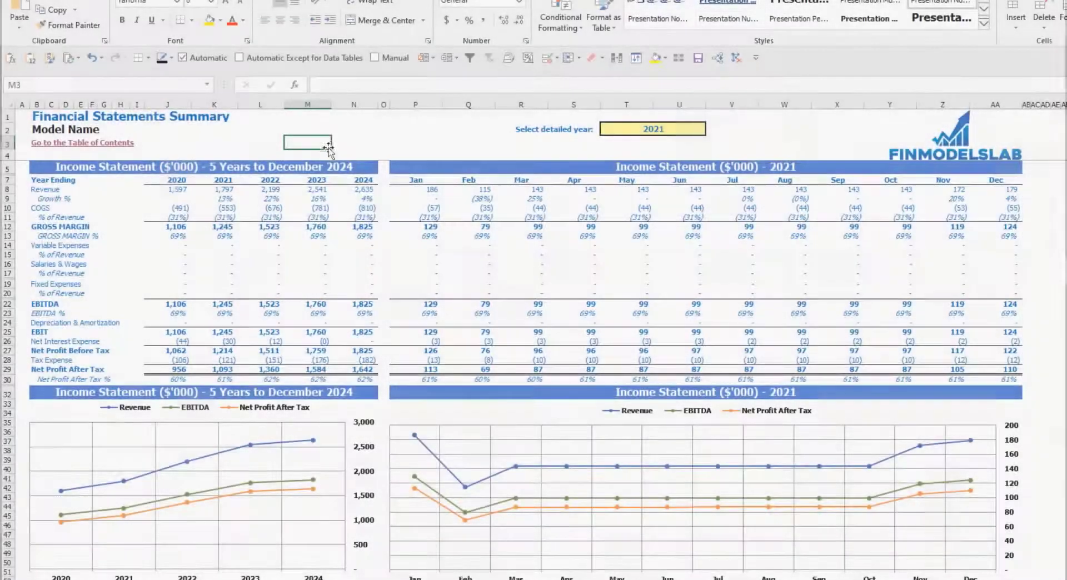
Review the five-year income statement, its chart and the balance sheet in the Financial Statements Summary.
{"action": "scroll", "coordinate": [184, 351], "scroll_direction": "down", "scroll_amount": 20}
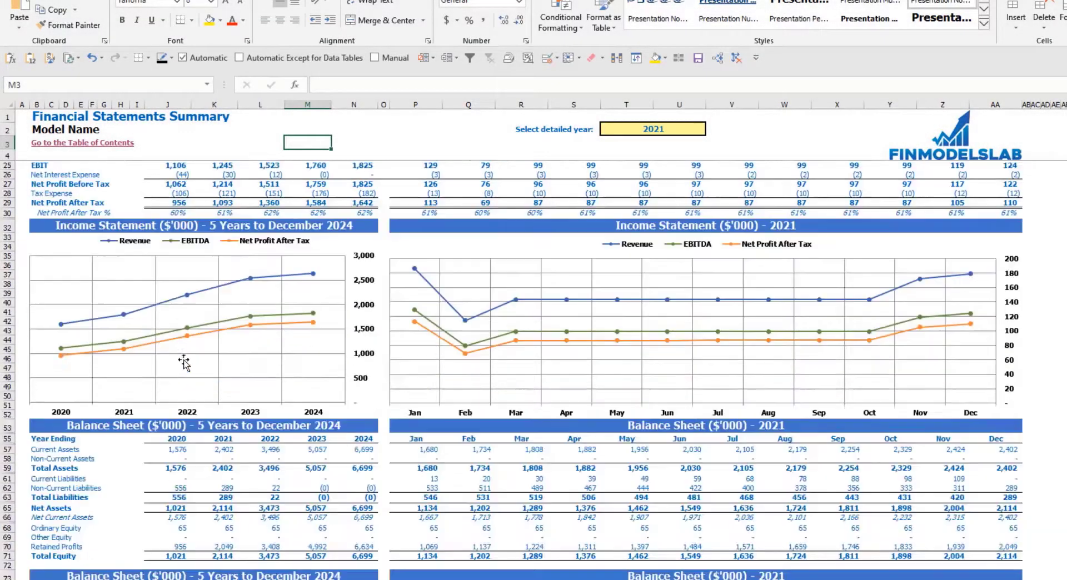
{"action": "scroll", "coordinate": [186, 362], "scroll_direction": "up", "scroll_amount": 20}
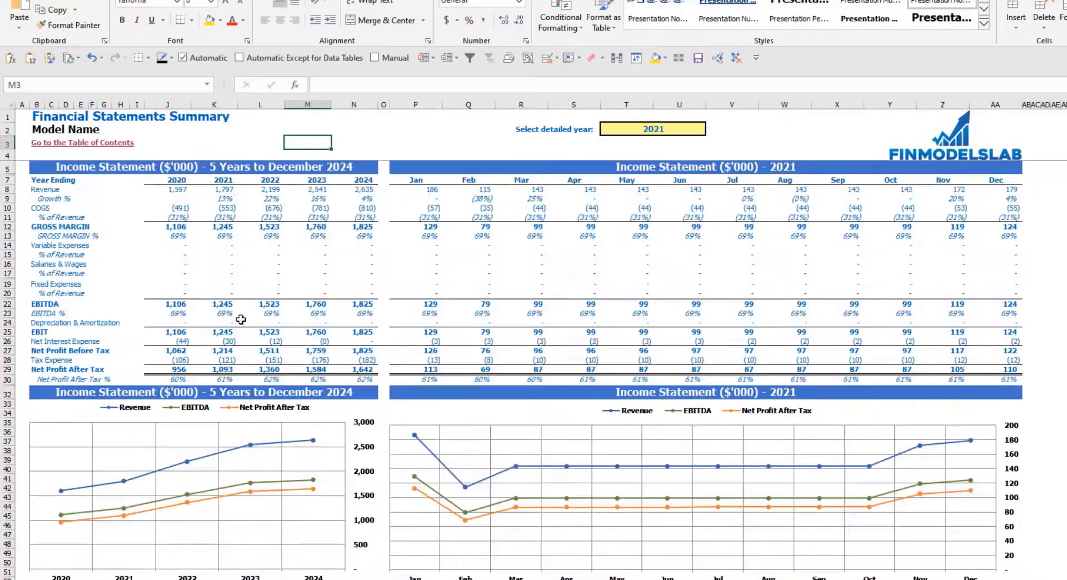
{"action": "left_click", "coordinate": [85, 406]}
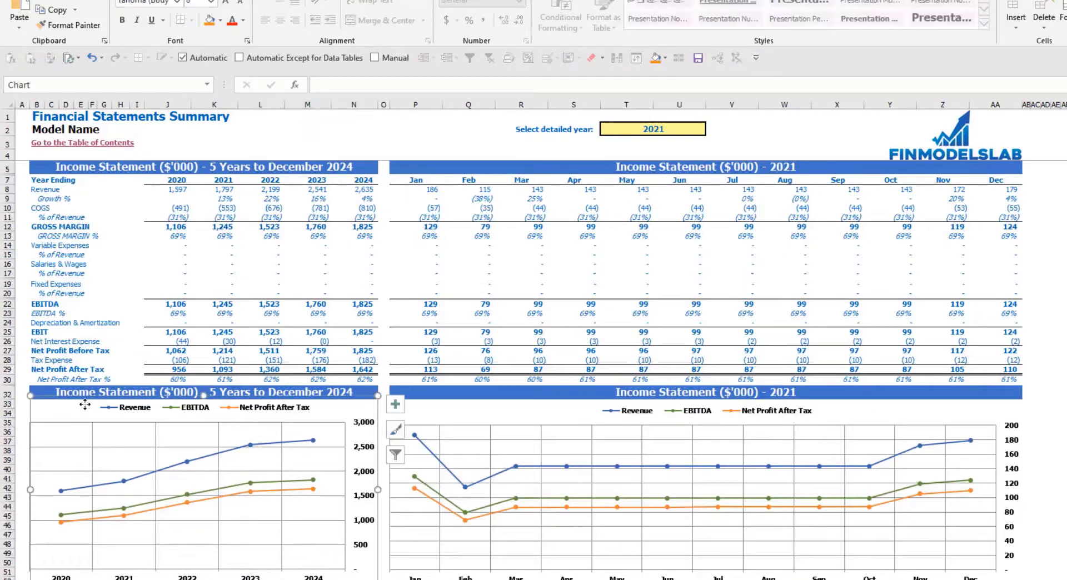
{"action": "left_click", "coordinate": [404, 134]}
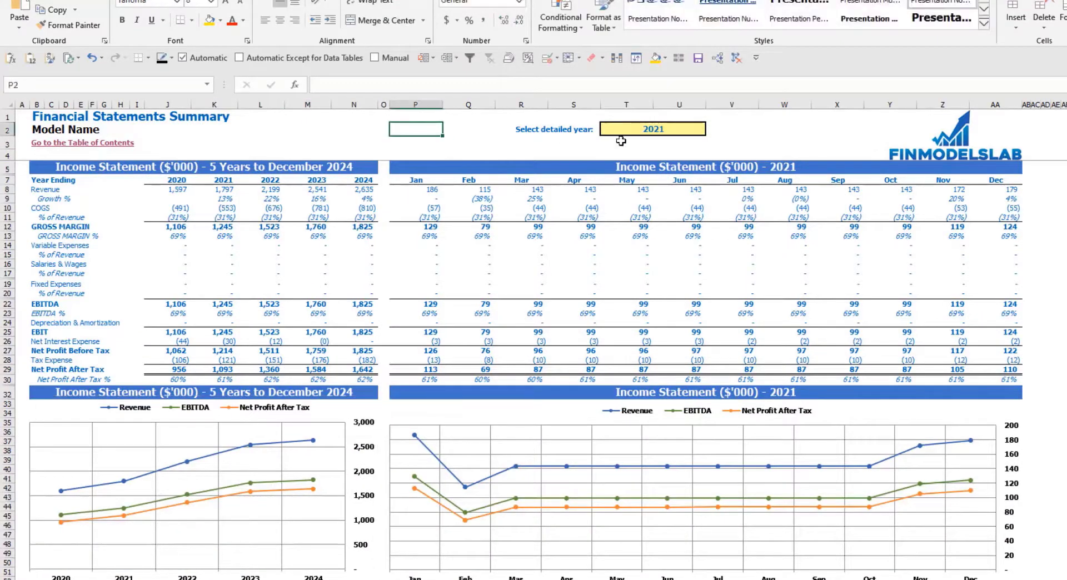
Set the Financial Statements Summary's detailed year to 2022 and review the monthly income statement.
{"action": "left_click", "coordinate": [666, 129]}
{"action": "left_click", "coordinate": [712, 131]}
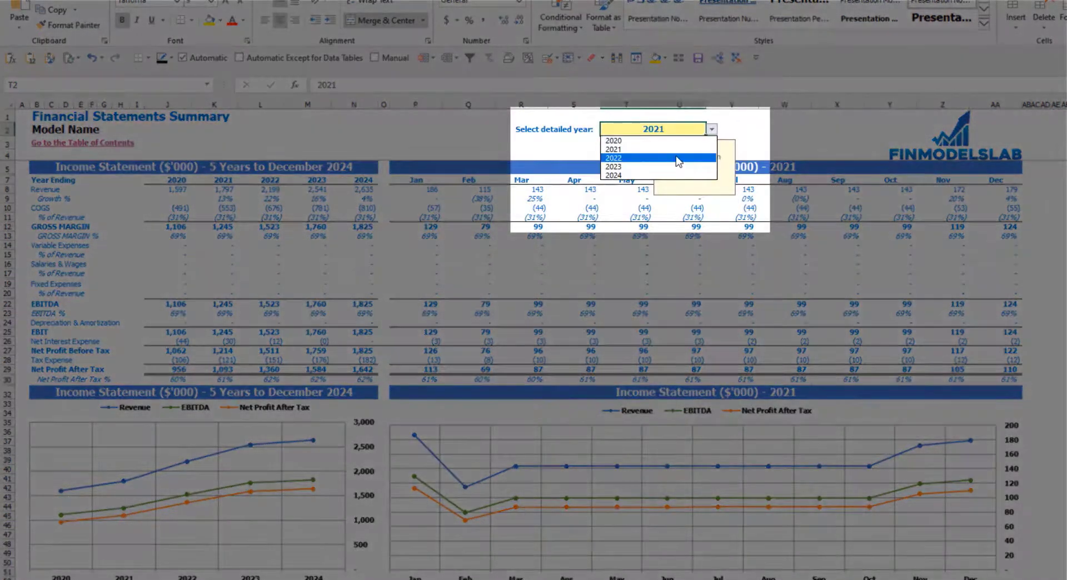
{"action": "left_click", "coordinate": [685, 159]}
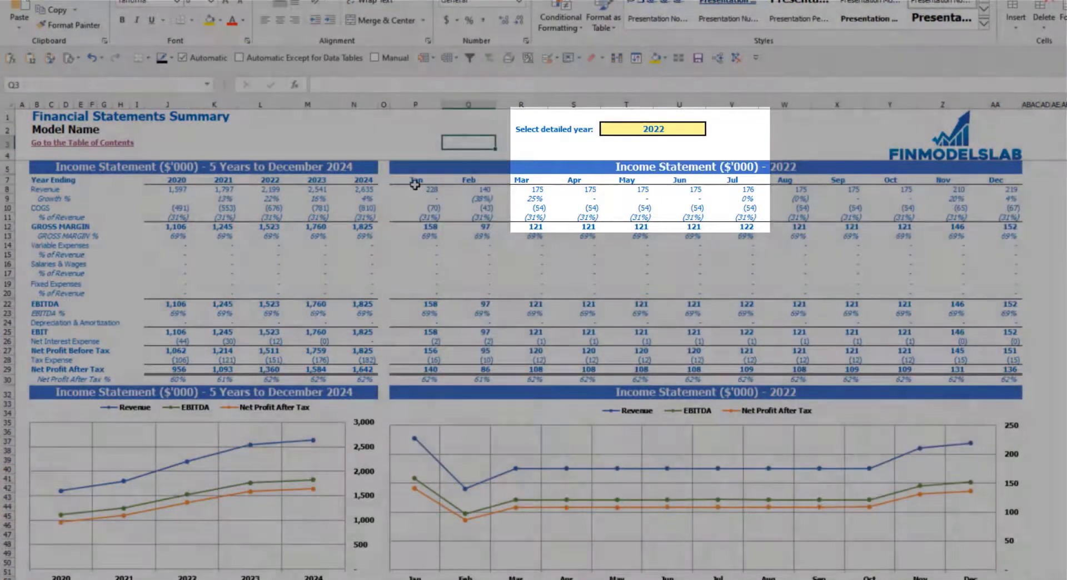
{"action": "left_click_drag", "start_coordinate": [425, 189], "coordinate": [1003, 378]}
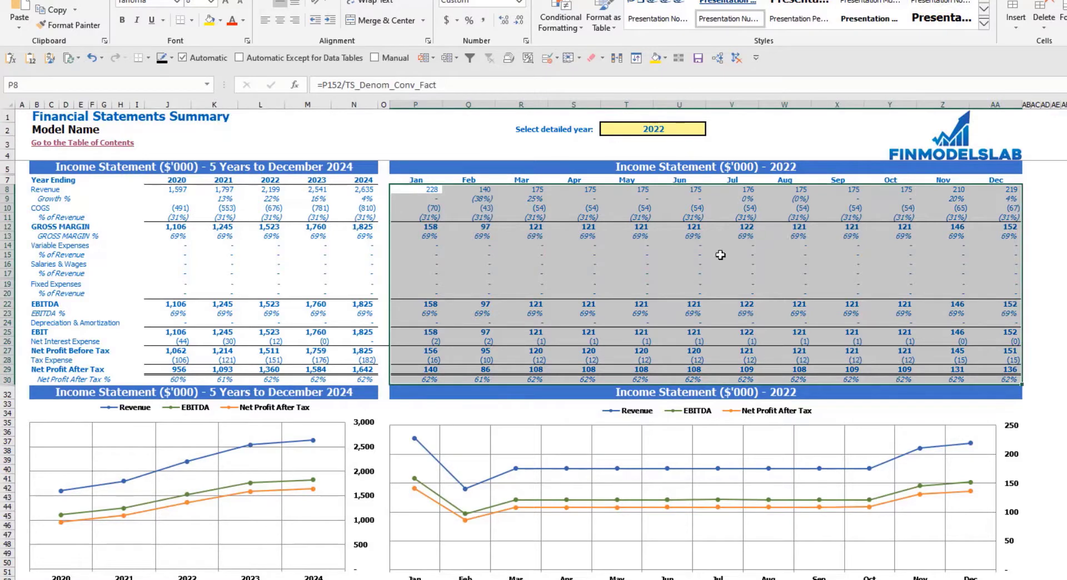
{"action": "left_click", "coordinate": [1063, 340]}
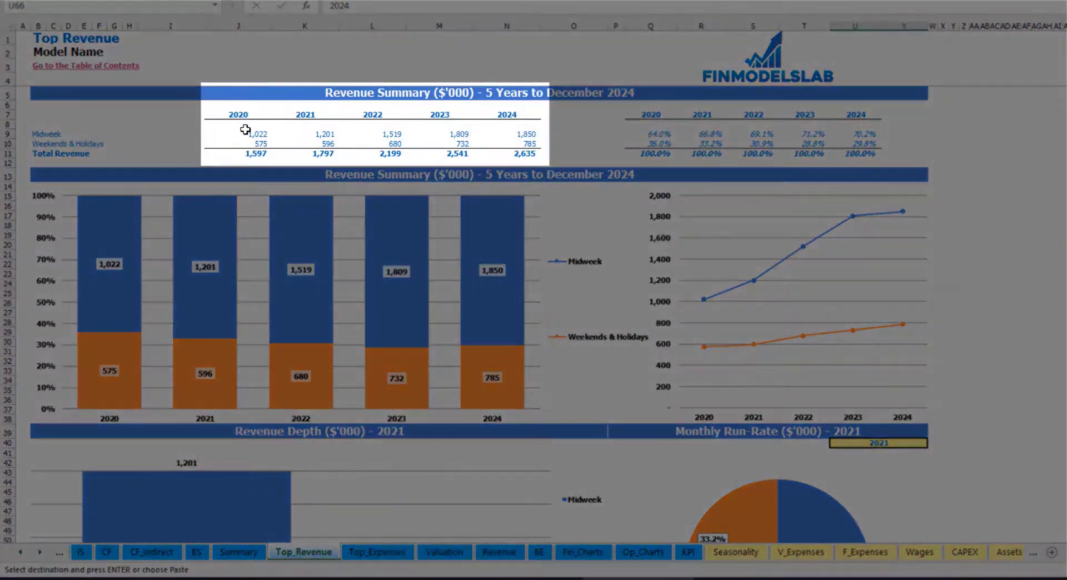
Review the Top Revenue summary's amounts and percentage shares, and set the Revenue Depth and Monthly Run-Rate year to 2022.
{"action": "left_click_drag", "start_coordinate": [246, 131], "coordinate": [507, 153]}
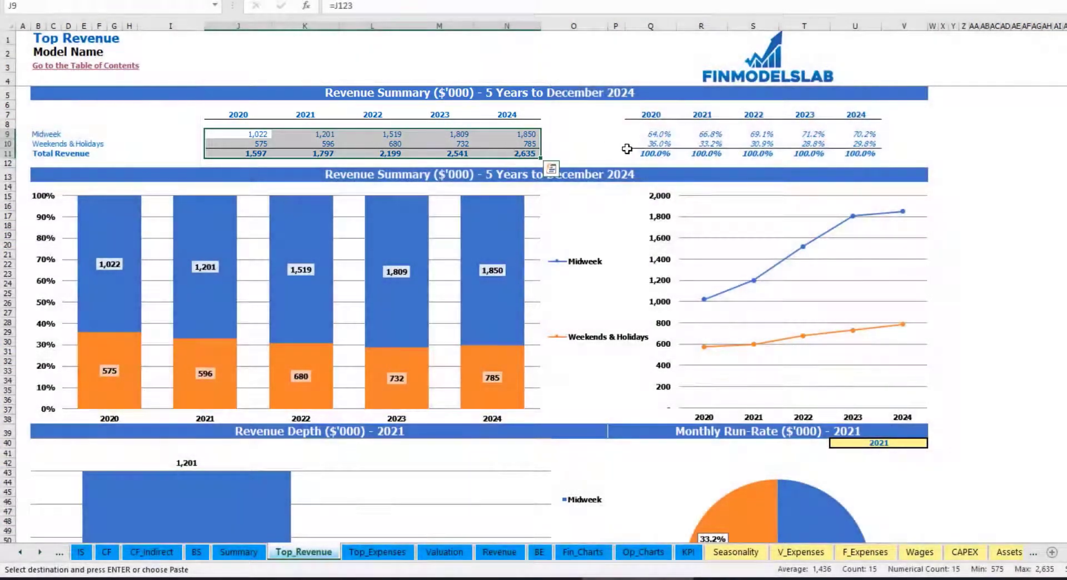
{"action": "left_click_drag", "start_coordinate": [656, 136], "coordinate": [876, 155]}
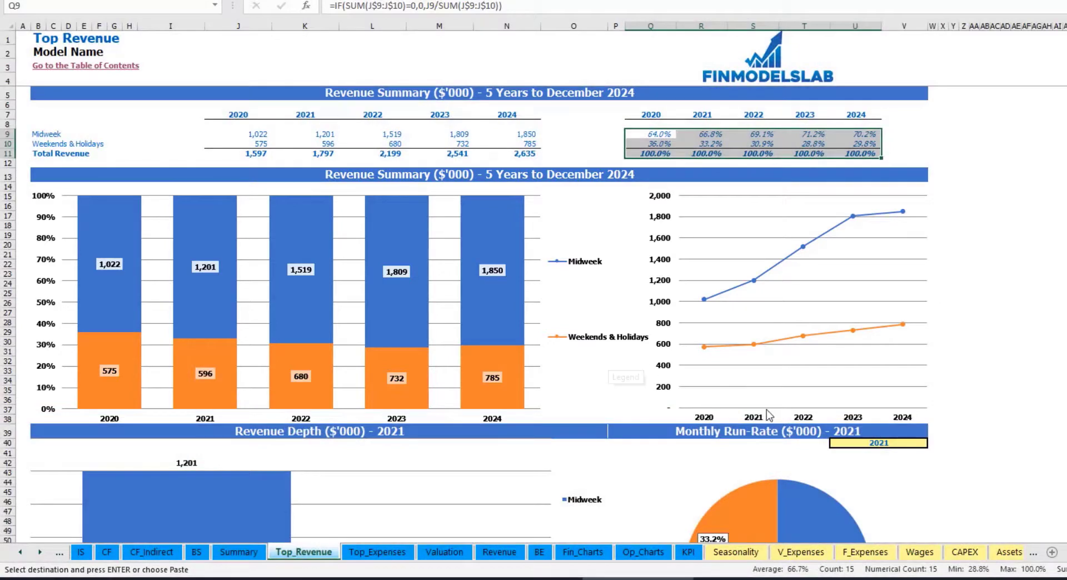
{"action": "scroll", "coordinate": [768, 416], "scroll_direction": "down", "scroll_amount": 7}
{"action": "left_click", "coordinate": [927, 243]}
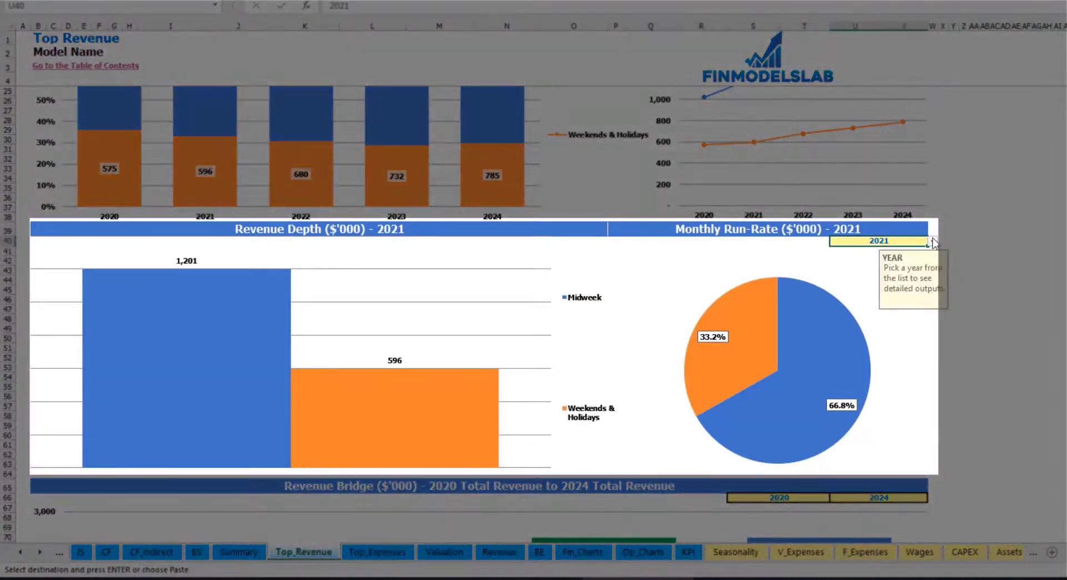
{"action": "left_click", "coordinate": [933, 242]}
{"action": "left_click", "coordinate": [839, 269]}
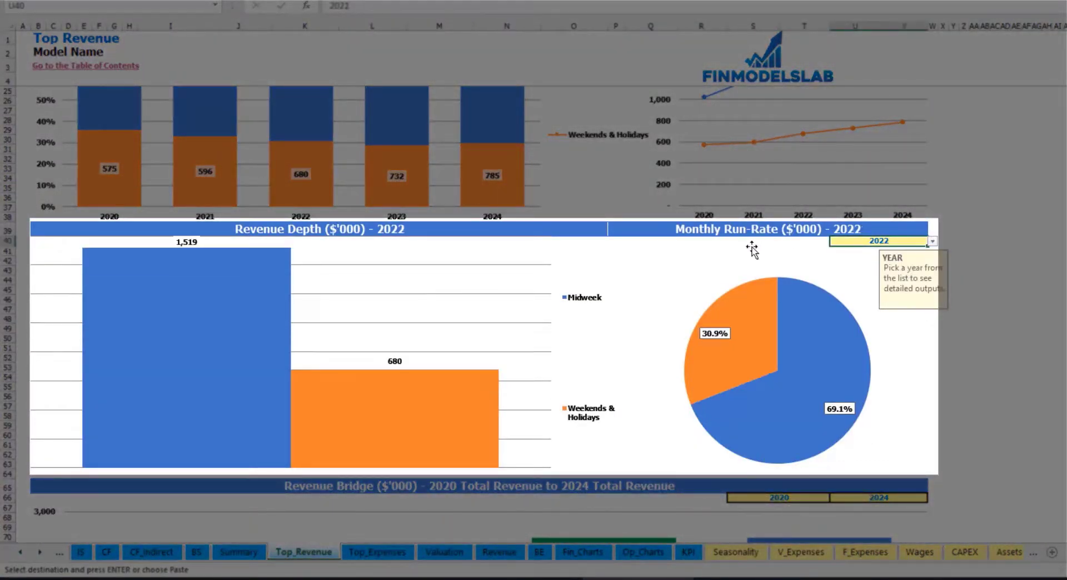
{"action": "left_click", "coordinate": [700, 230]}
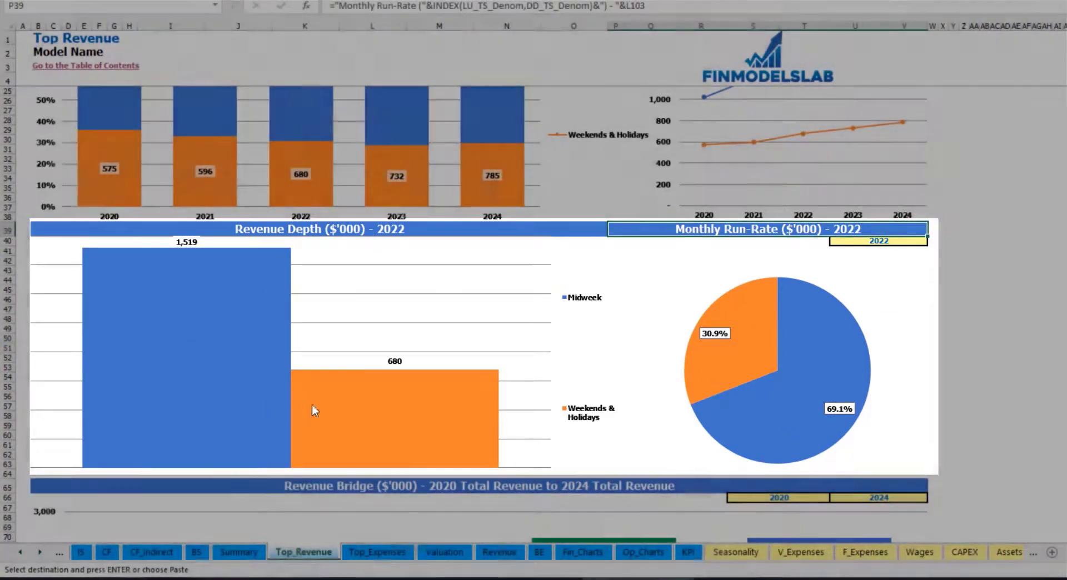
Set the Revenue Bridge chart's first year to 2021 and pick its last year.
{"action": "mouse_move", "coordinate": [320, 395]}
{"action": "scroll", "coordinate": [320, 396], "scroll_direction": "down", "scroll_amount": 10}
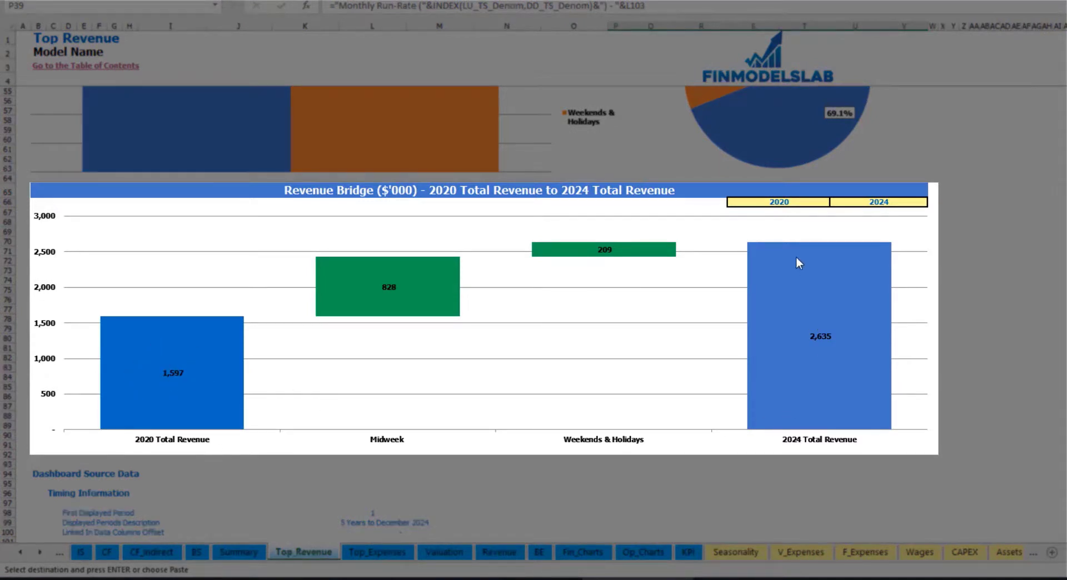
{"action": "left_click", "coordinate": [825, 202]}
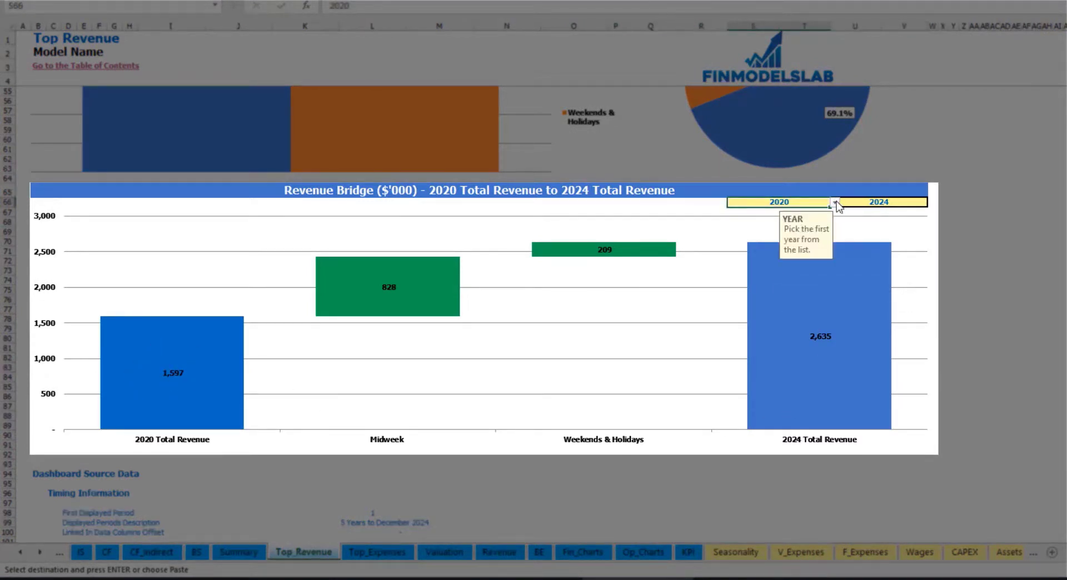
{"action": "left_click", "coordinate": [835, 203]}
{"action": "left_click", "coordinate": [815, 222]}
{"action": "left_click", "coordinate": [918, 204]}
{"action": "left_click", "coordinate": [931, 202]}
{"action": "left_click", "coordinate": [920, 202]}
{"action": "left_click", "coordinate": [933, 203]}
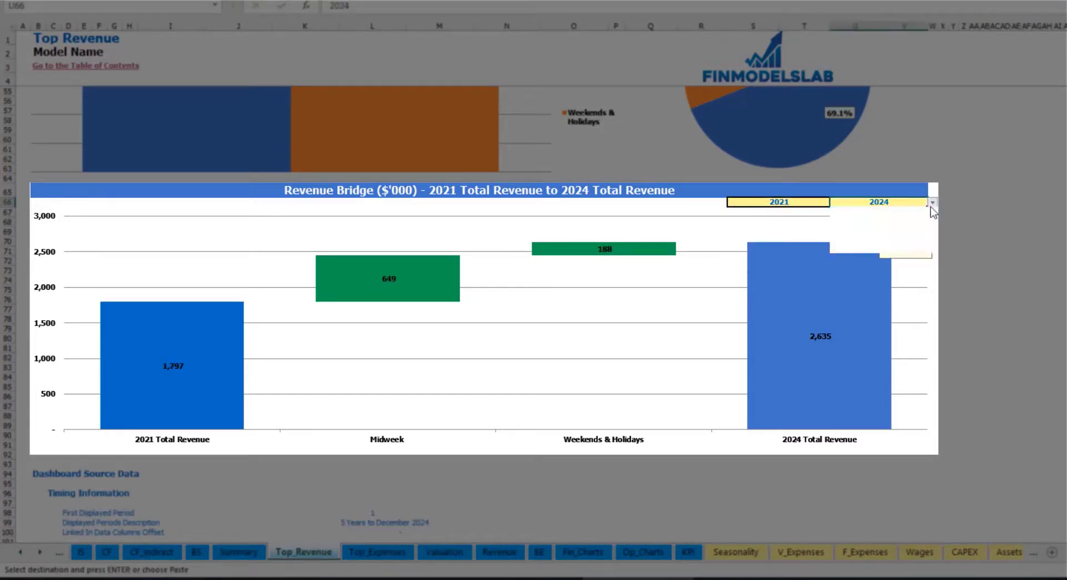
{"action": "left_click", "coordinate": [902, 243]}
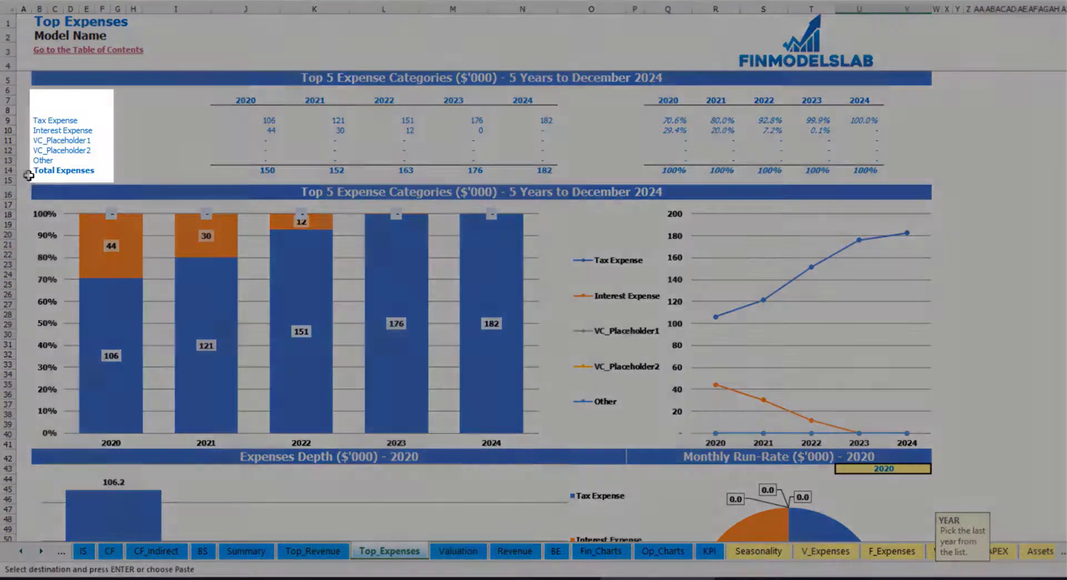
Examine the top expense categories listed on the Top Expenses sheet, including the Other row.
{"action": "left_click_drag", "start_coordinate": [39, 120], "coordinate": [40, 151]}
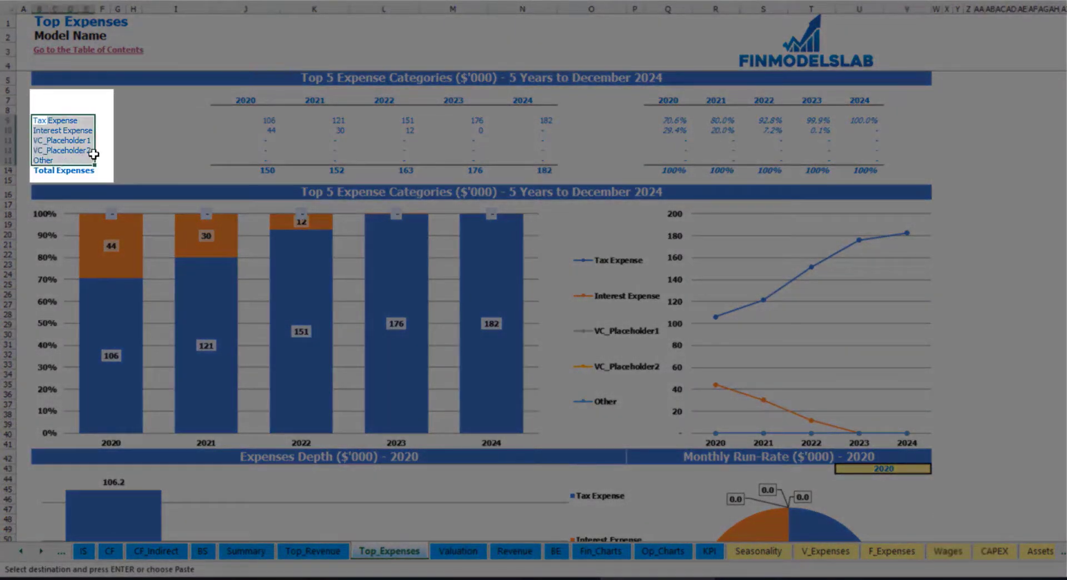
{"action": "left_click", "coordinate": [37, 161]}
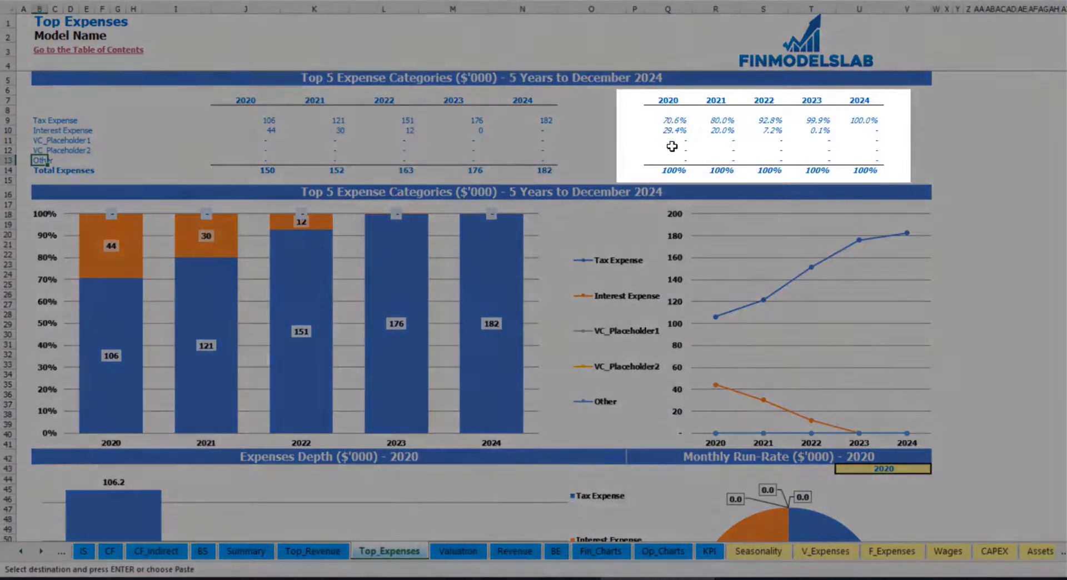
Set the Expenses Depth and Monthly Run-Rate year to 2022 on the Top Expenses sheet.
{"action": "scroll", "coordinate": [396, 197], "scroll_direction": "down", "scroll_amount": 3}
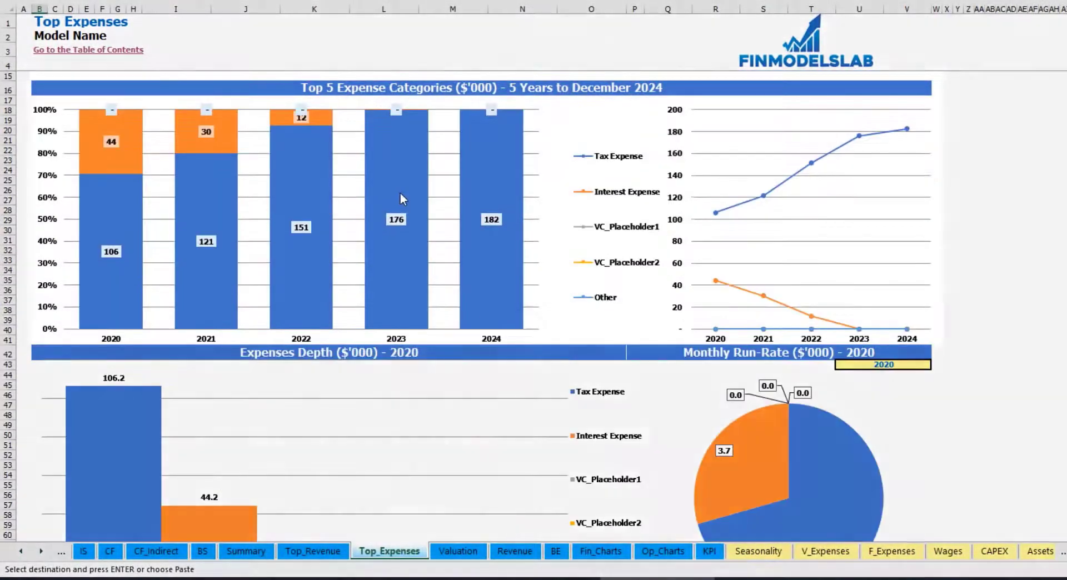
{"action": "scroll", "coordinate": [353, 235], "scroll_direction": "down", "scroll_amount": 3}
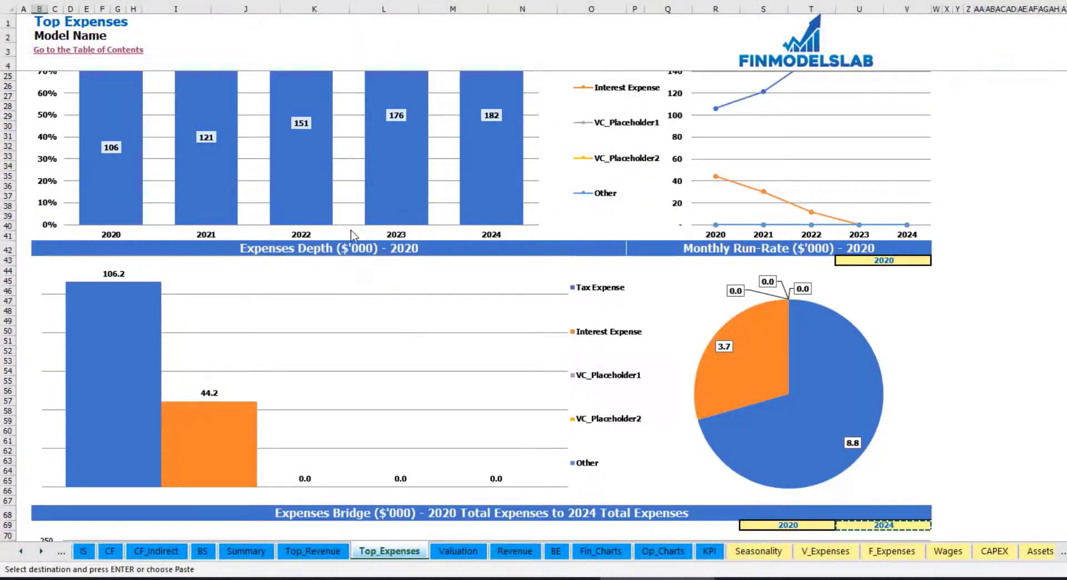
{"action": "scroll", "coordinate": [378, 280], "scroll_direction": "down", "scroll_amount": 3}
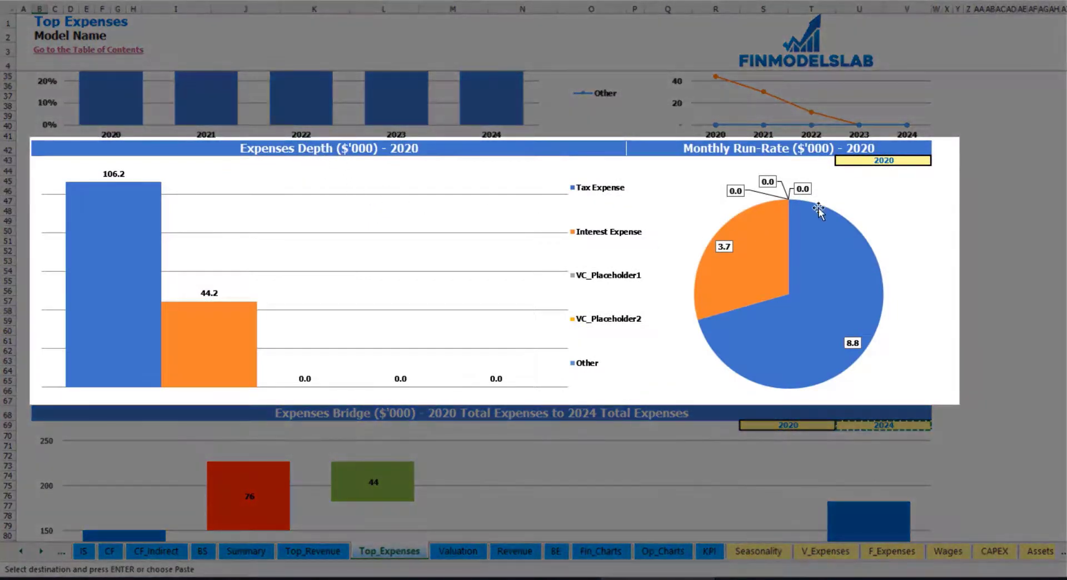
{"action": "left_click", "coordinate": [914, 160]}
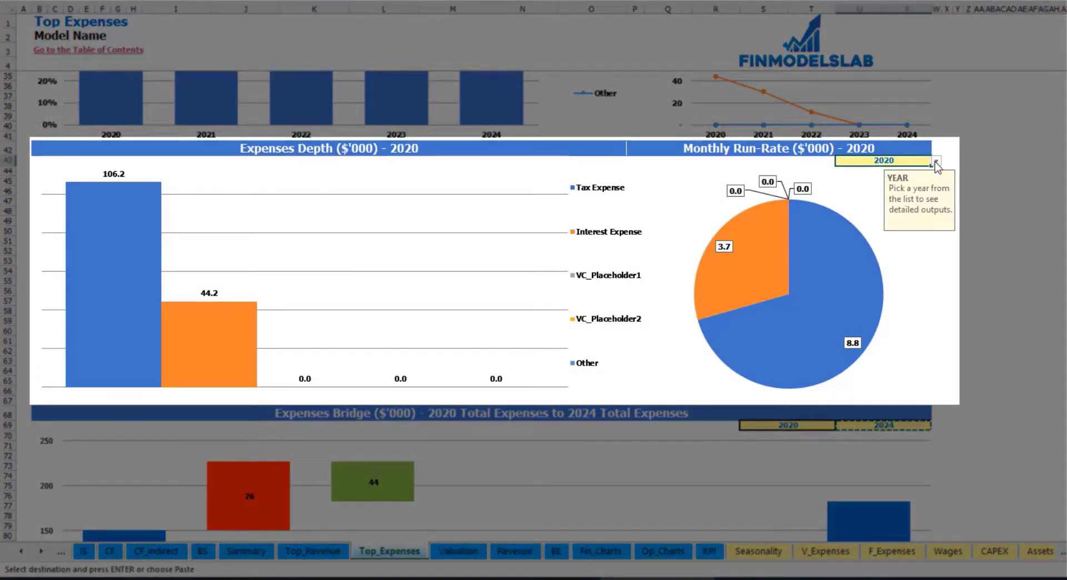
{"action": "left_click", "coordinate": [936, 163]}
{"action": "left_click", "coordinate": [856, 188]}
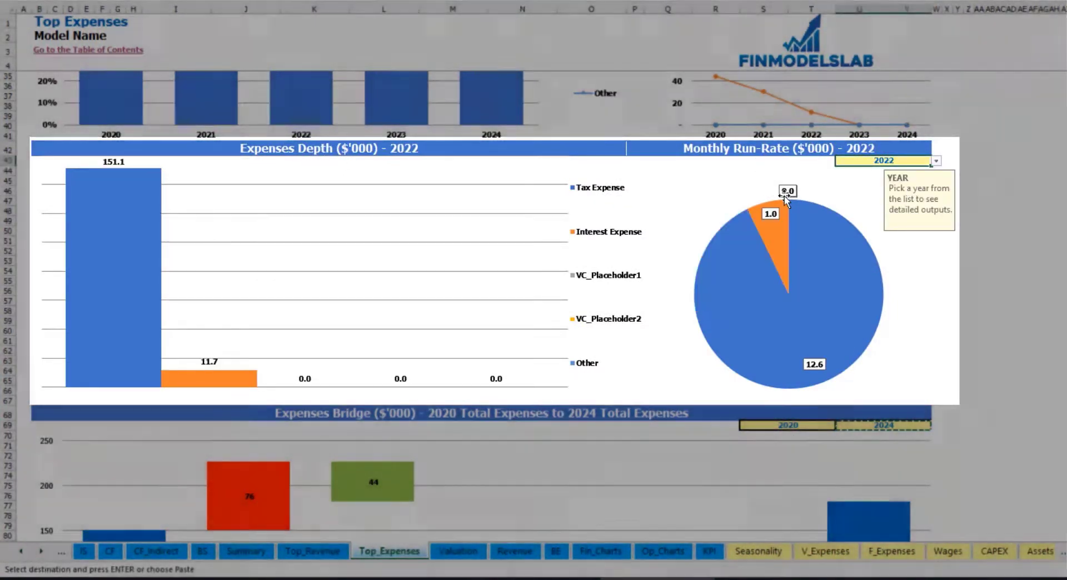
{"action": "scroll", "coordinate": [556, 262], "scroll_direction": "down", "scroll_amount": 6}
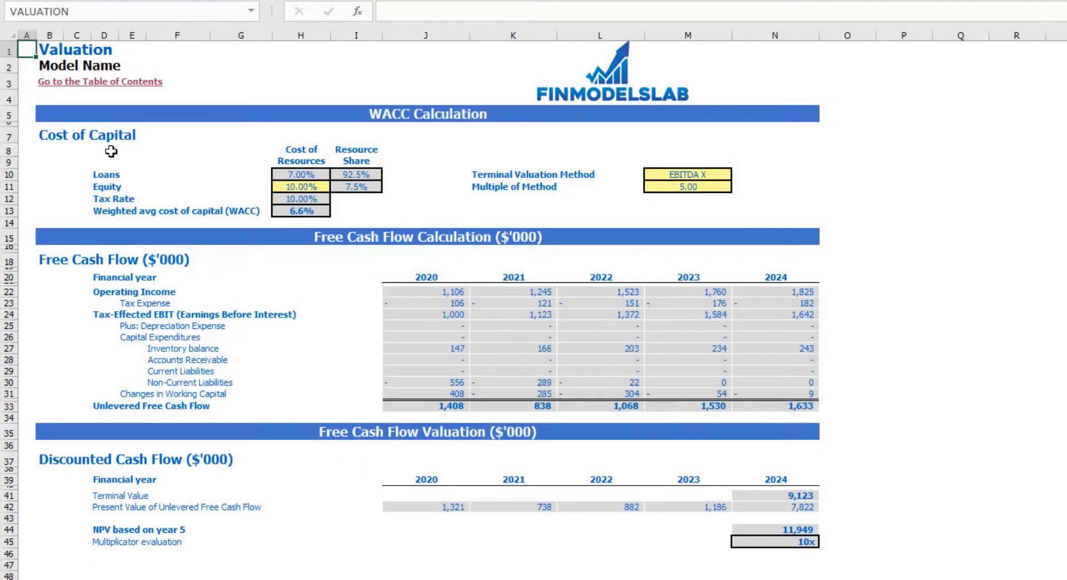
Review the cost of equity and Unlevered Free Cash Flow on the Valuation sheet, and set the Terminal Valuation Method to Revenue X.
{"action": "left_click", "coordinate": [284, 189]}
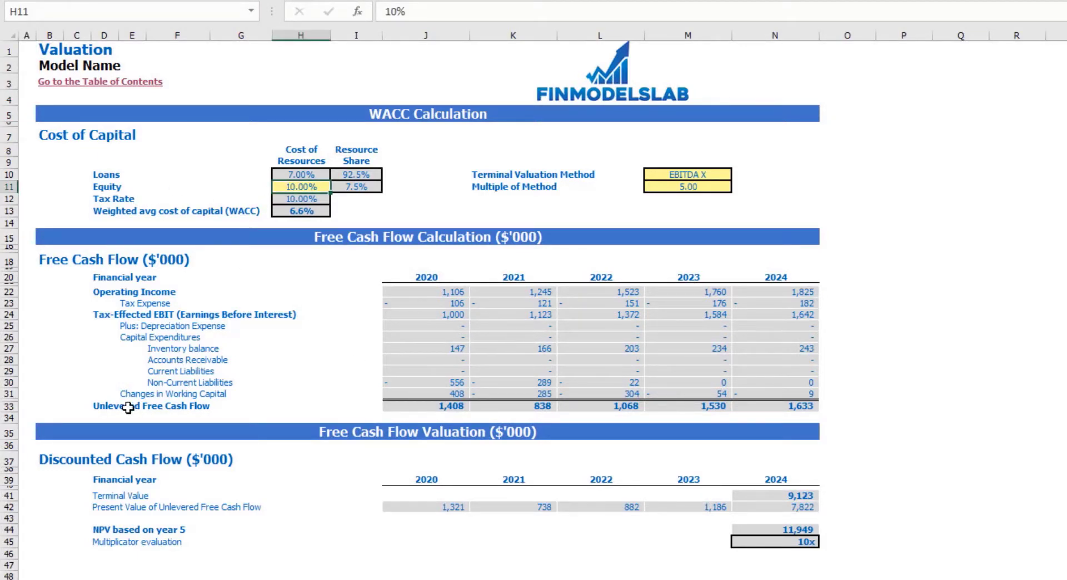
{"action": "left_click_drag", "start_coordinate": [106, 408], "coordinate": [759, 407]}
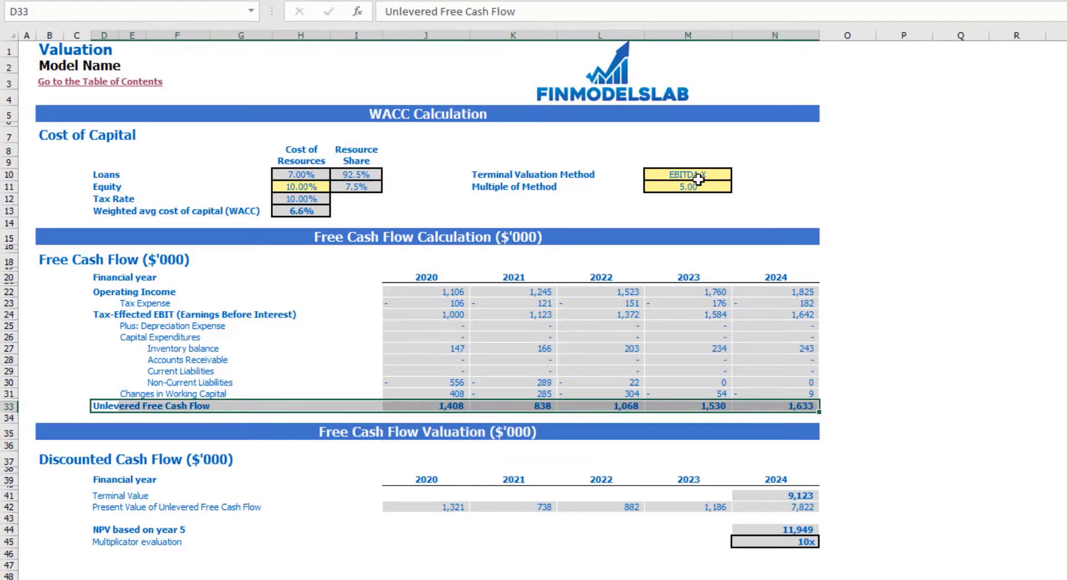
{"action": "left_click", "coordinate": [719, 174]}
{"action": "left_click", "coordinate": [738, 174]}
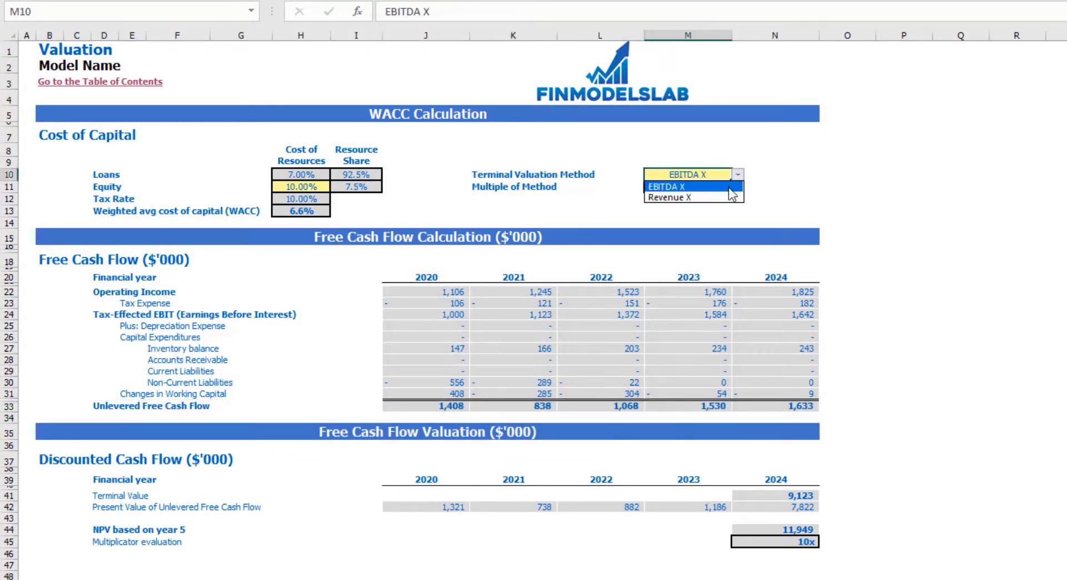
{"action": "left_click", "coordinate": [663, 198]}
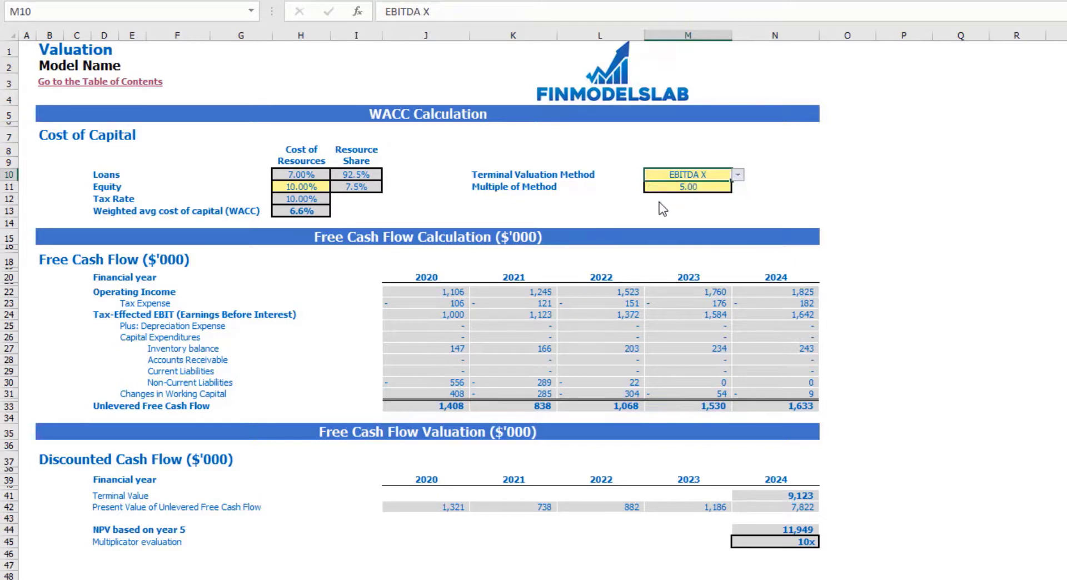
Set the Multiple of Method to 50 and review the NPV based on year 5 and Multiplicator evaluation rows.
{"action": "left_click", "coordinate": [695, 188]}
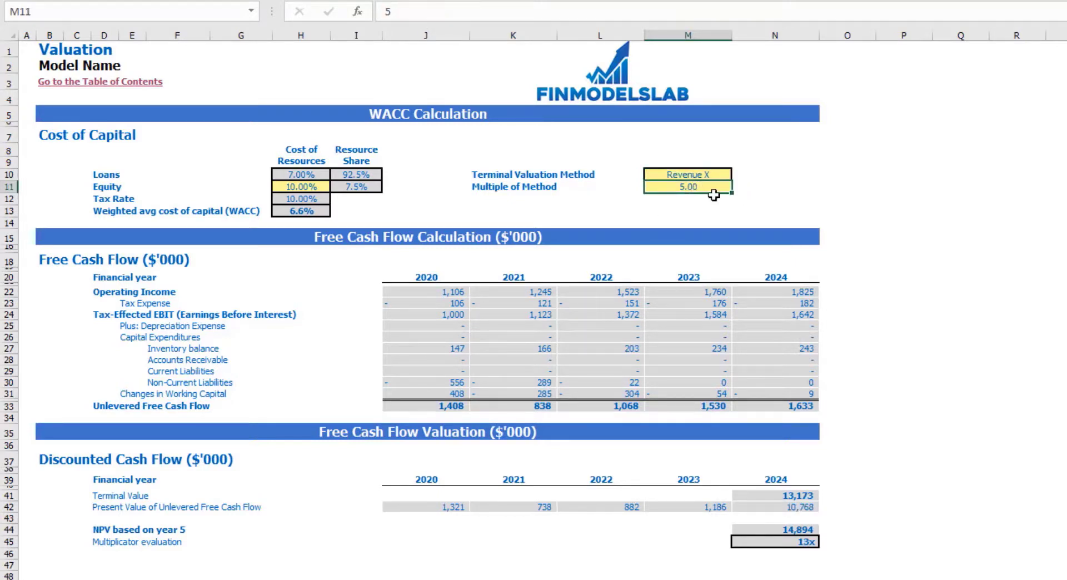
{"action": "type", "text": "50"}
{"action": "key", "text": "Return"}
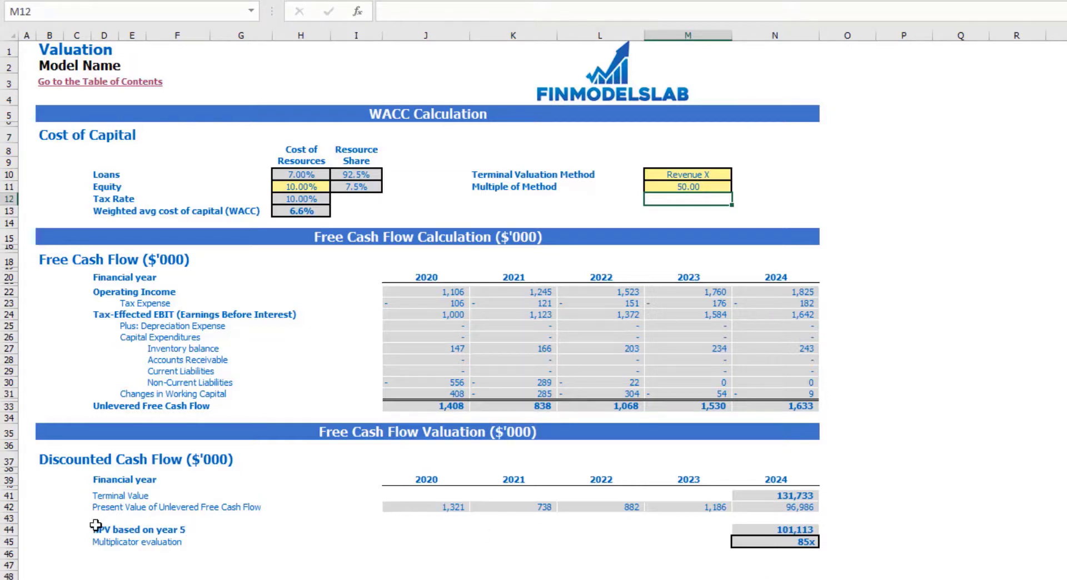
{"action": "left_click_drag", "start_coordinate": [95, 528], "coordinate": [794, 540]}
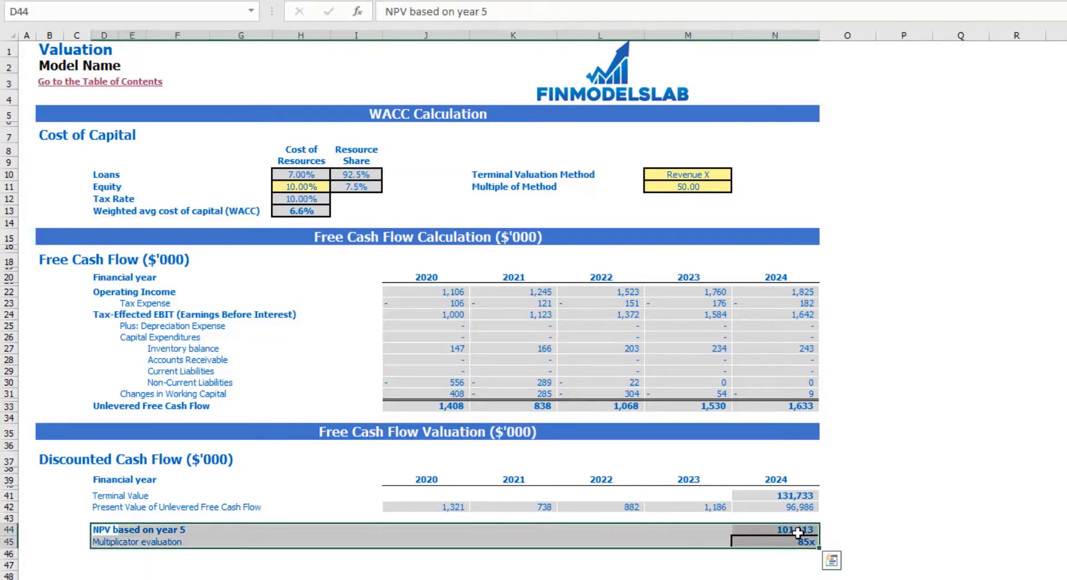
{"action": "left_click", "coordinate": [103, 539]}
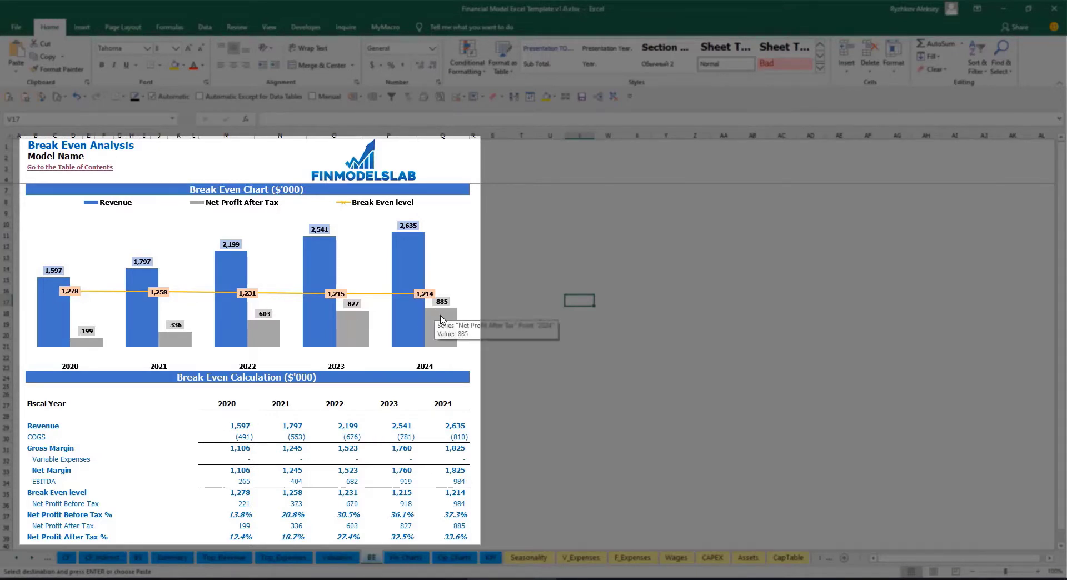
Examine the Financial Charts sheet's 24-month and 5-year charts for revenue breakdown, operating cash flow, cash balance, EBITDA and EBIT.
{"action": "mouse_move", "coordinate": [49, 283]}
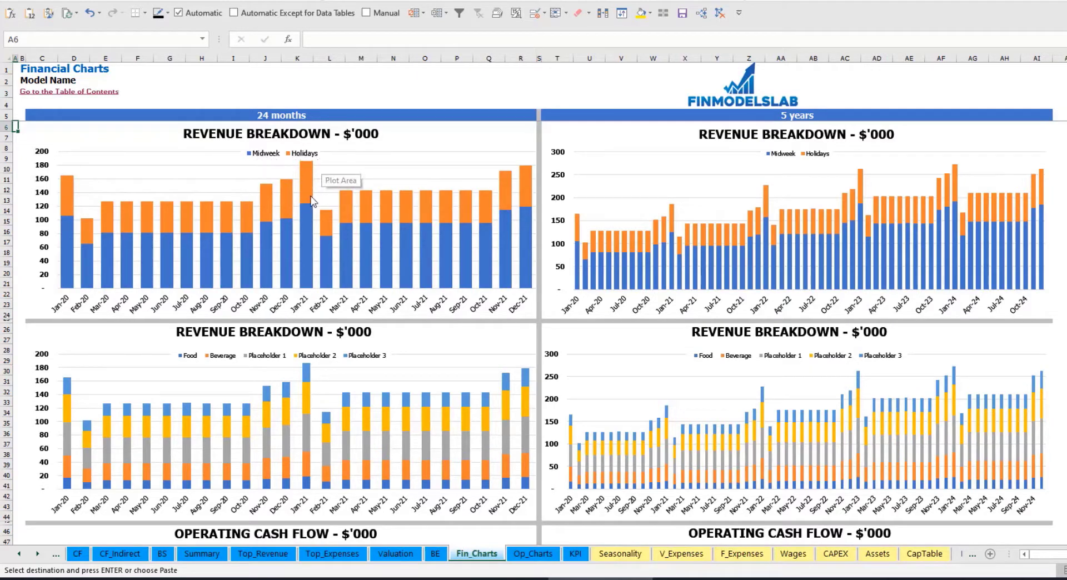
{"action": "scroll", "coordinate": [314, 214], "scroll_direction": "down", "scroll_amount": 3}
{"action": "scroll", "coordinate": [316, 217], "scroll_direction": "down", "scroll_amount": 3}
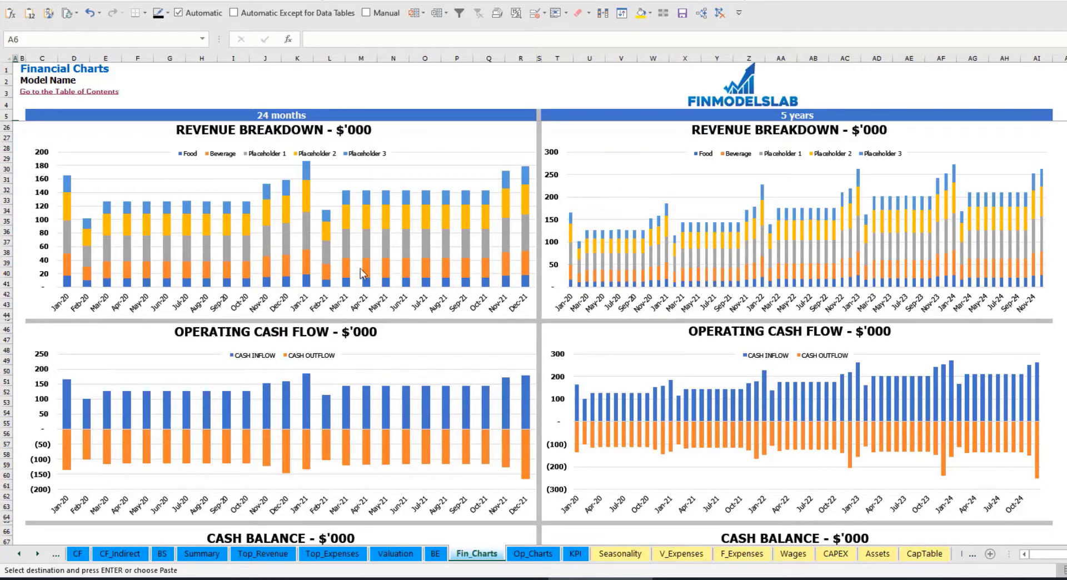
{"action": "scroll", "coordinate": [355, 281], "scroll_direction": "down", "scroll_amount": 7}
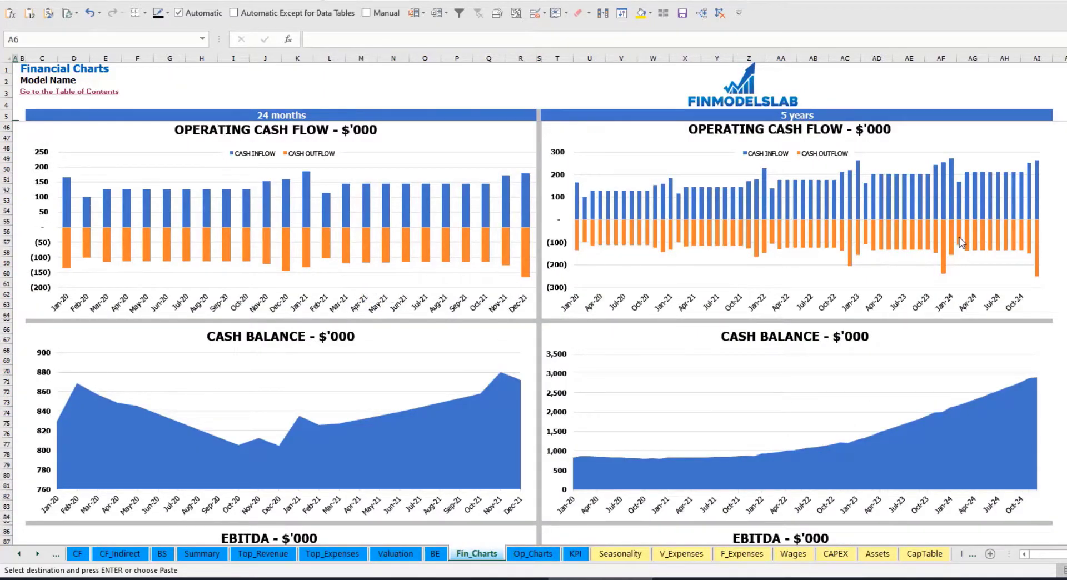
{"action": "scroll", "coordinate": [313, 286], "scroll_direction": "down", "scroll_amount": 7}
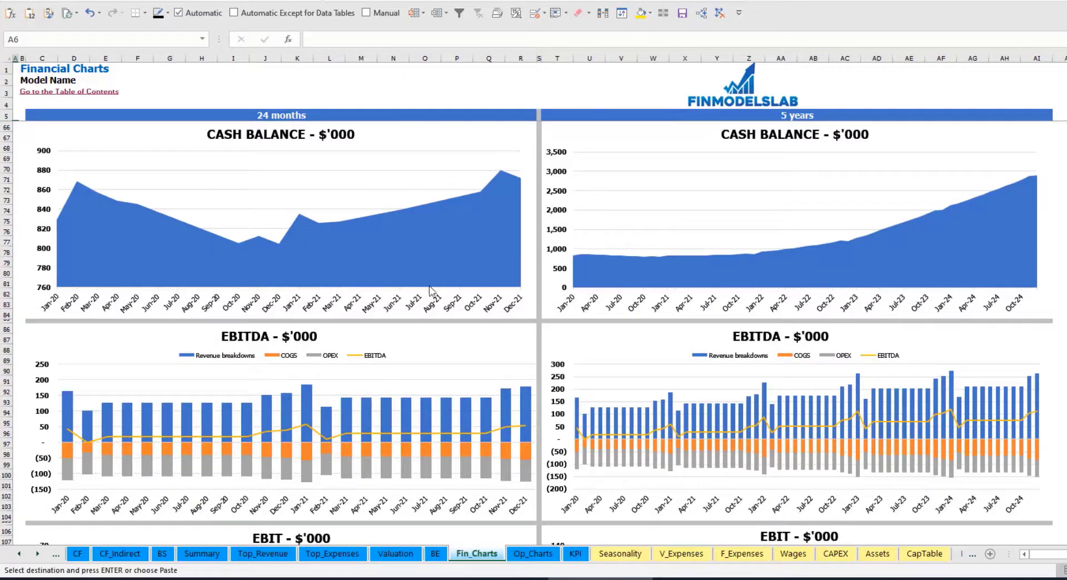
{"action": "scroll", "coordinate": [311, 342], "scroll_direction": "down", "scroll_amount": 7}
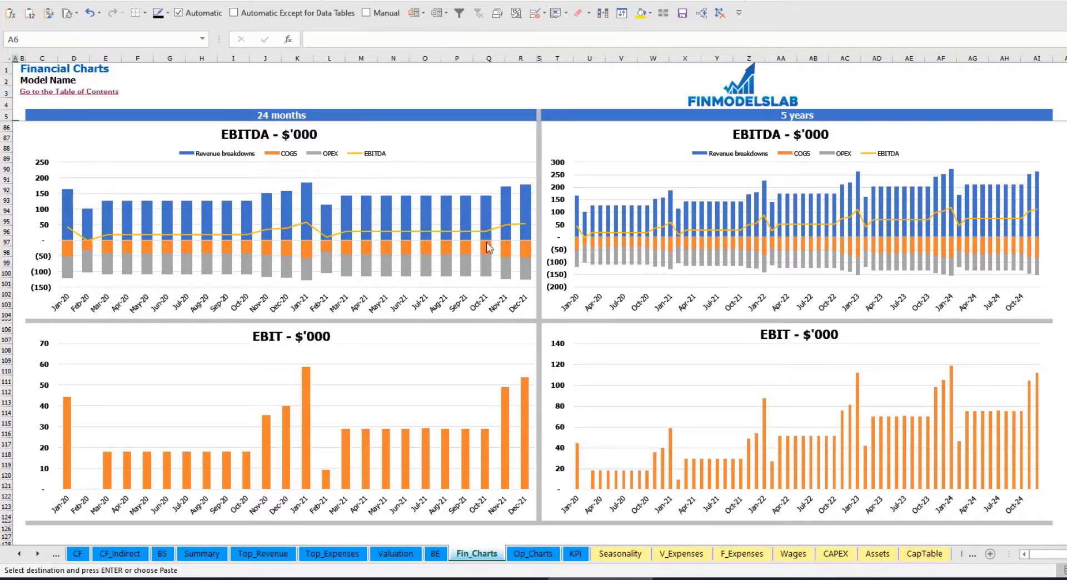
{"action": "scroll", "coordinate": [441, 289], "scroll_direction": "down", "scroll_amount": 7}
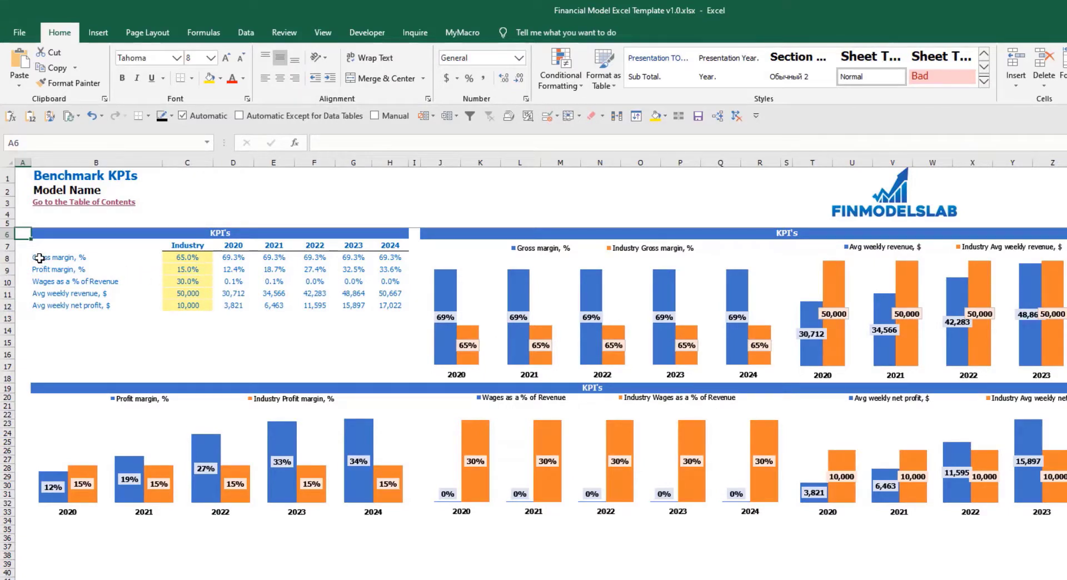
Review the Benchmark KPIs table, going through each margin, wage and weekly average row and the Industry benchmark column.
{"action": "left_click_drag", "start_coordinate": [38, 258], "coordinate": [67, 270]}
{"action": "left_click", "coordinate": [78, 269]}
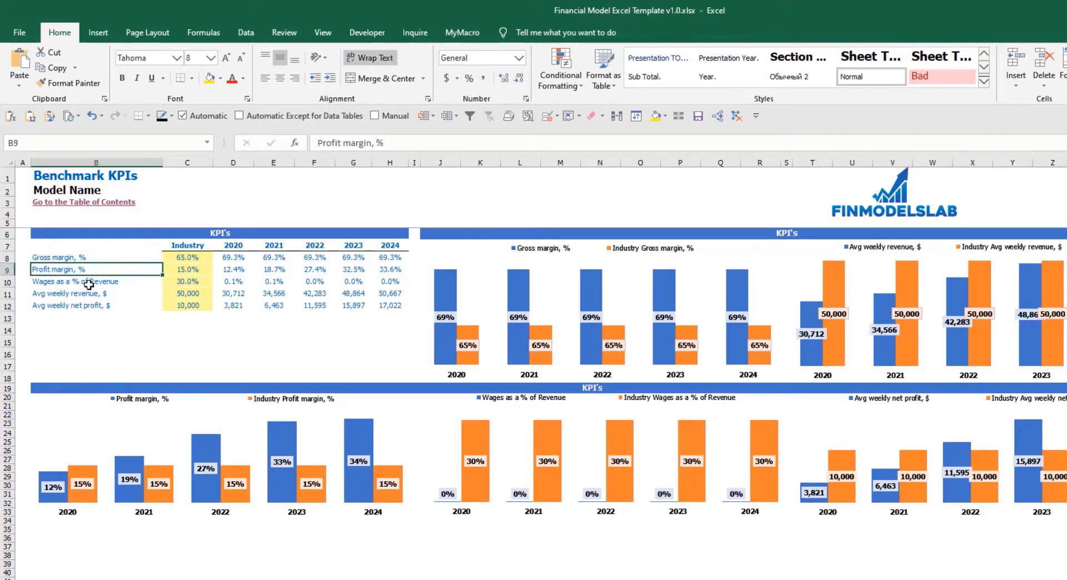
{"action": "left_click", "coordinate": [89, 283]}
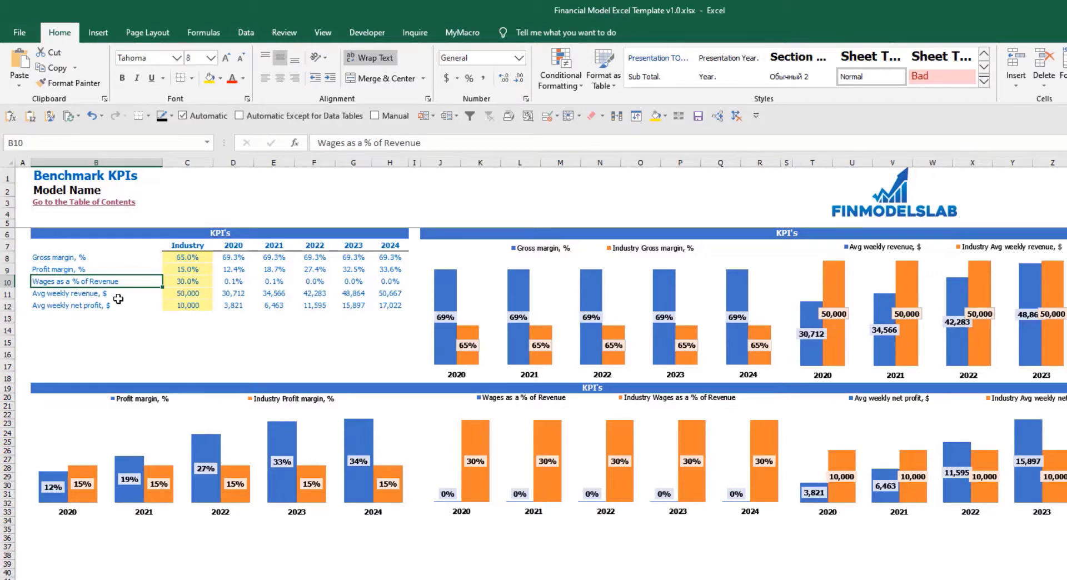
{"action": "left_click", "coordinate": [114, 295]}
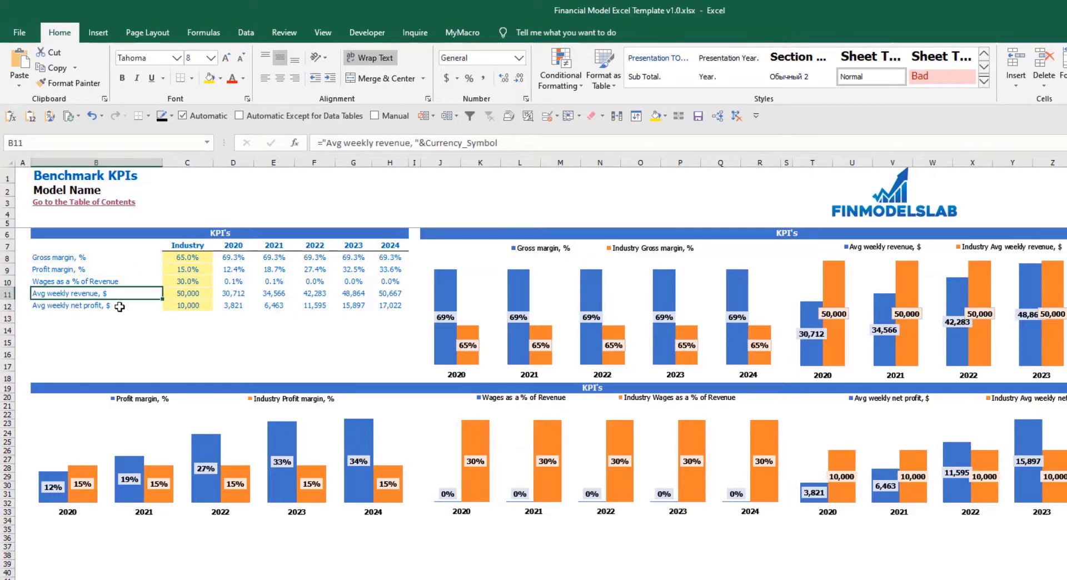
{"action": "left_click", "coordinate": [118, 307]}
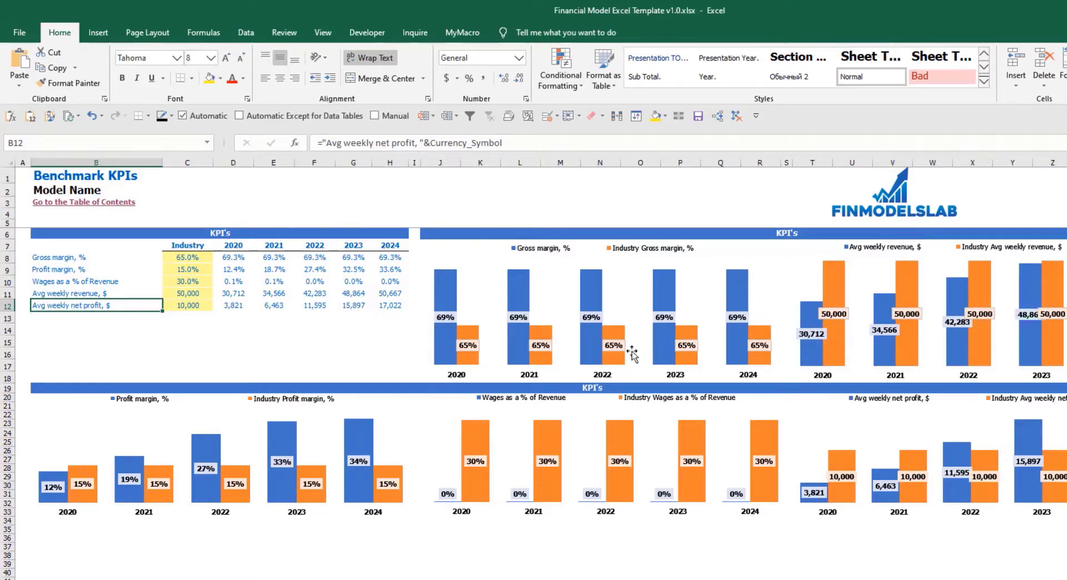
{"action": "left_click", "coordinate": [192, 259]}
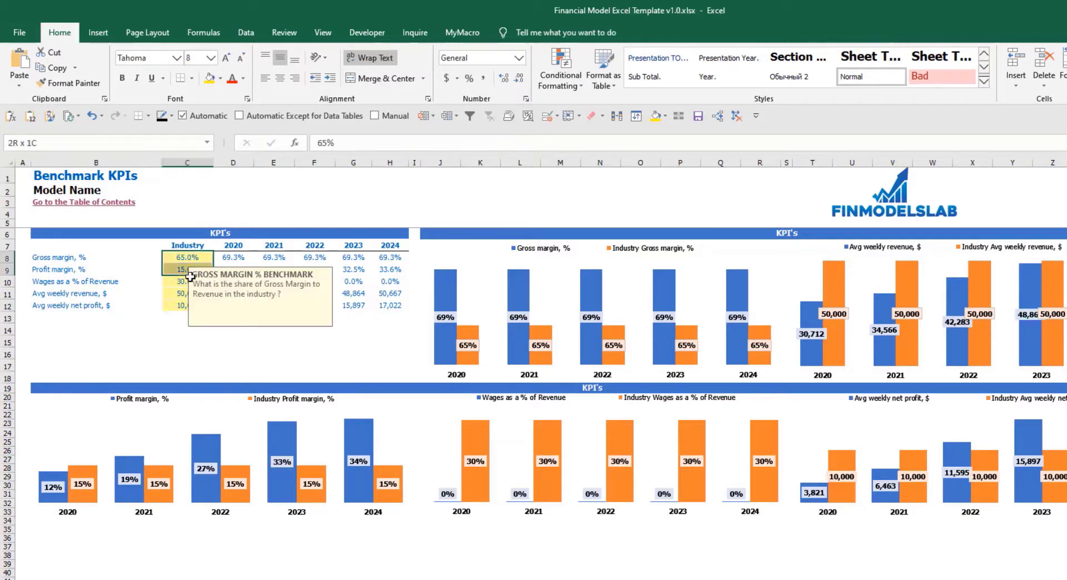
{"action": "left_click", "coordinate": [191, 327]}
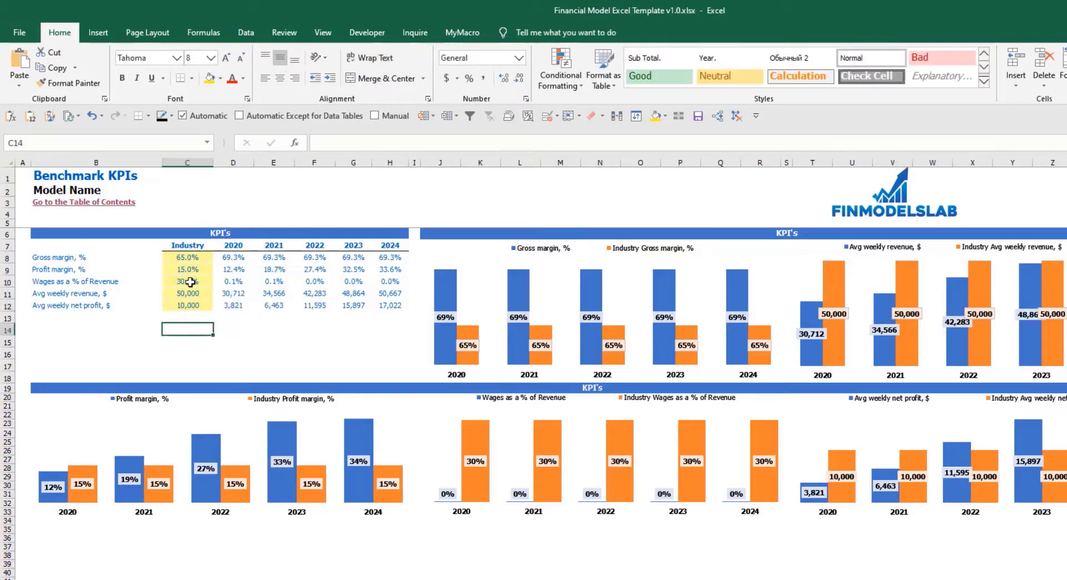
Set the Industry benchmark for Gross margin to 50% and compare it with the model's margin in the chart.
{"action": "left_click", "coordinate": [195, 259]}
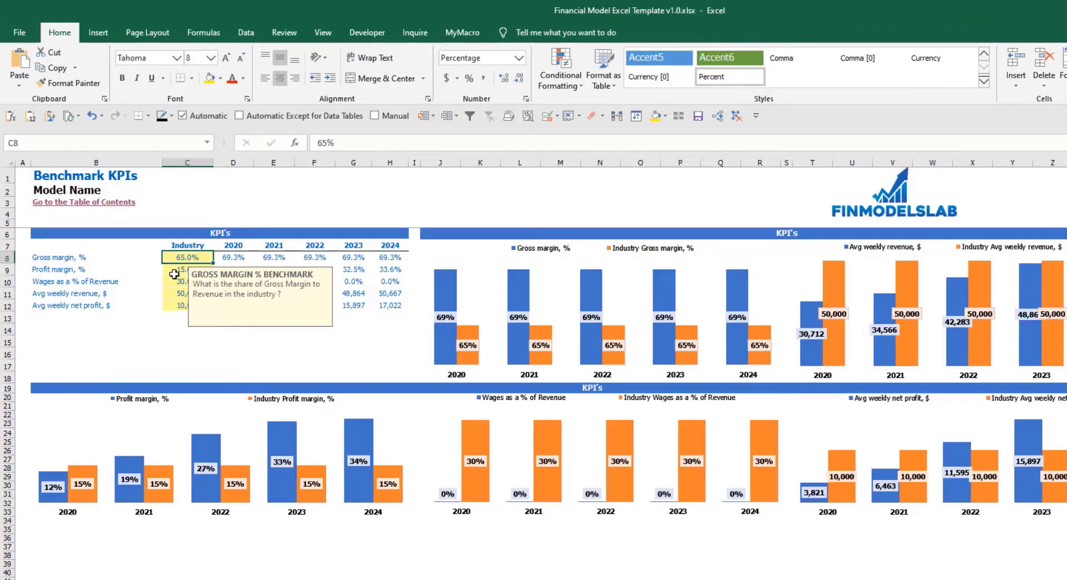
{"action": "left_click", "coordinate": [36, 257]}
{"action": "left_click", "coordinate": [172, 256]}
{"action": "type", "text": "50"}
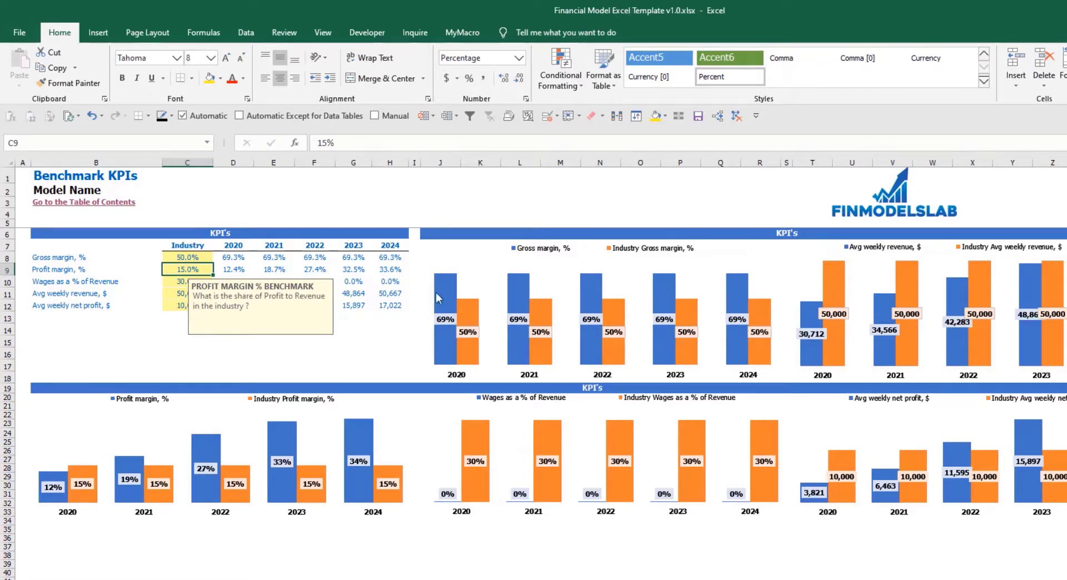
{"action": "mouse_move", "coordinate": [452, 309]}
{"action": "mouse_move", "coordinate": [467, 345]}
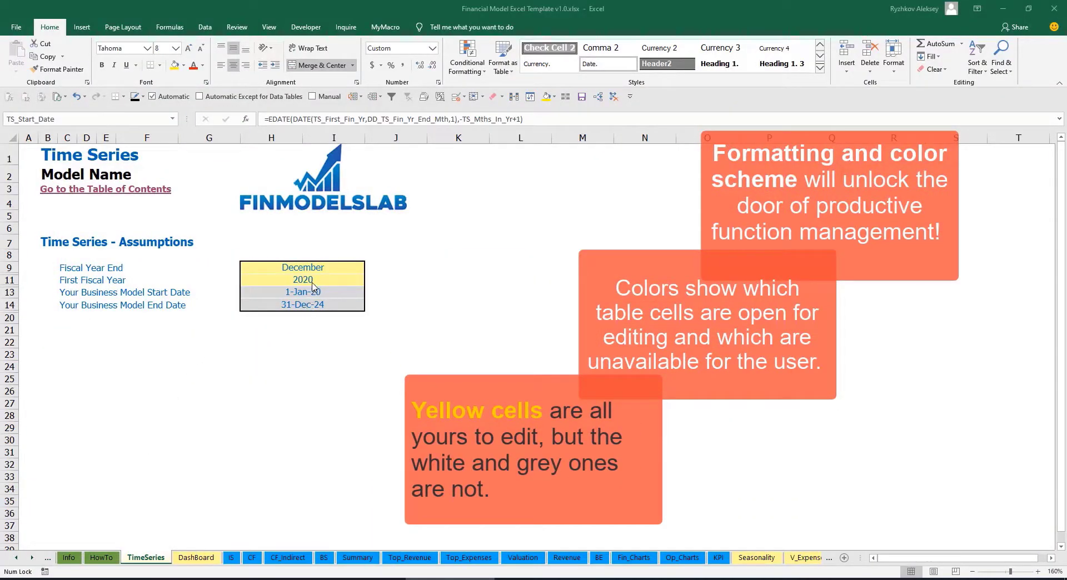
Look through the workbook's colour-coded sheets, from TimeSeries across the blue report sheets and yellow input sheets to Inventory, Outputs and Capital.
{"action": "left_click", "coordinate": [32, 558]}
{"action": "left_click", "coordinate": [33, 558]}
{"action": "left_click", "coordinate": [33, 558]}
{"action": "left_click", "coordinate": [33, 558]}
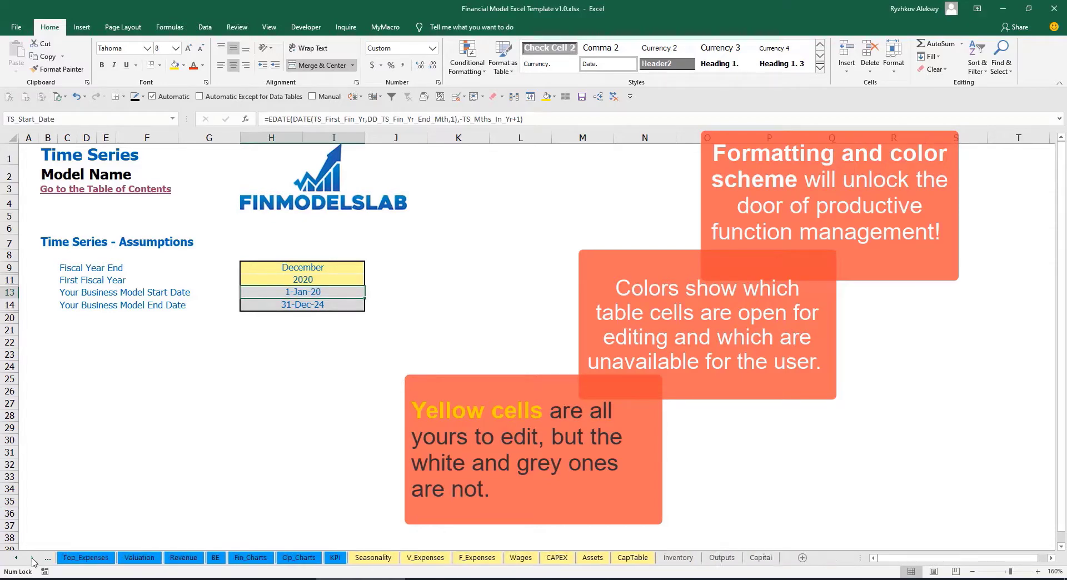
{"action": "left_click", "coordinate": [15, 558]}
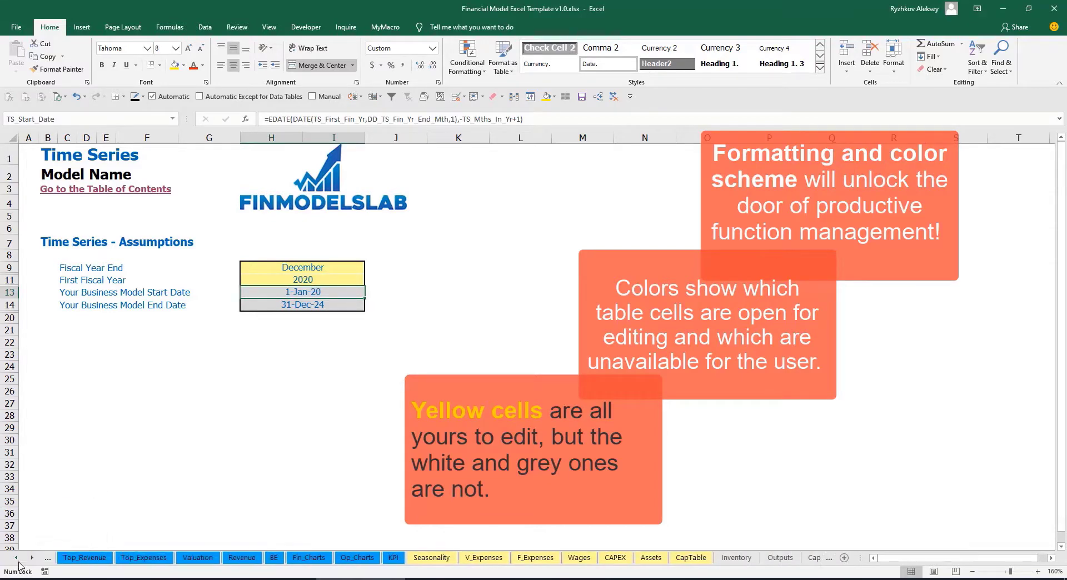
{"action": "left_click", "coordinate": [16, 558]}
{"action": "left_click", "coordinate": [17, 559]}
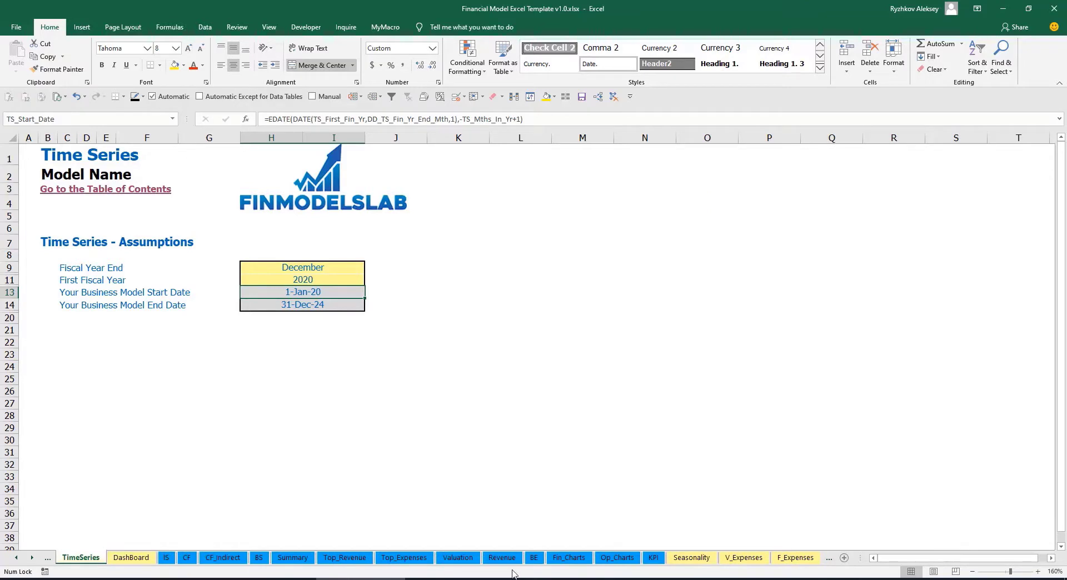
{"action": "left_click", "coordinate": [33, 558]}
{"action": "left_click", "coordinate": [32, 559]}
{"action": "left_click", "coordinate": [32, 559]}
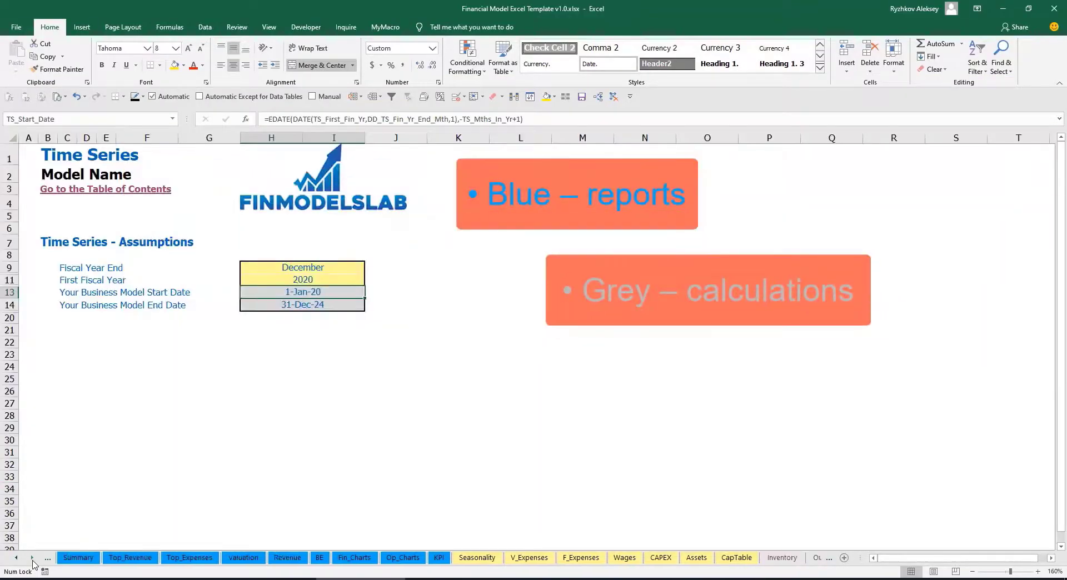
{"action": "left_click", "coordinate": [32, 558]}
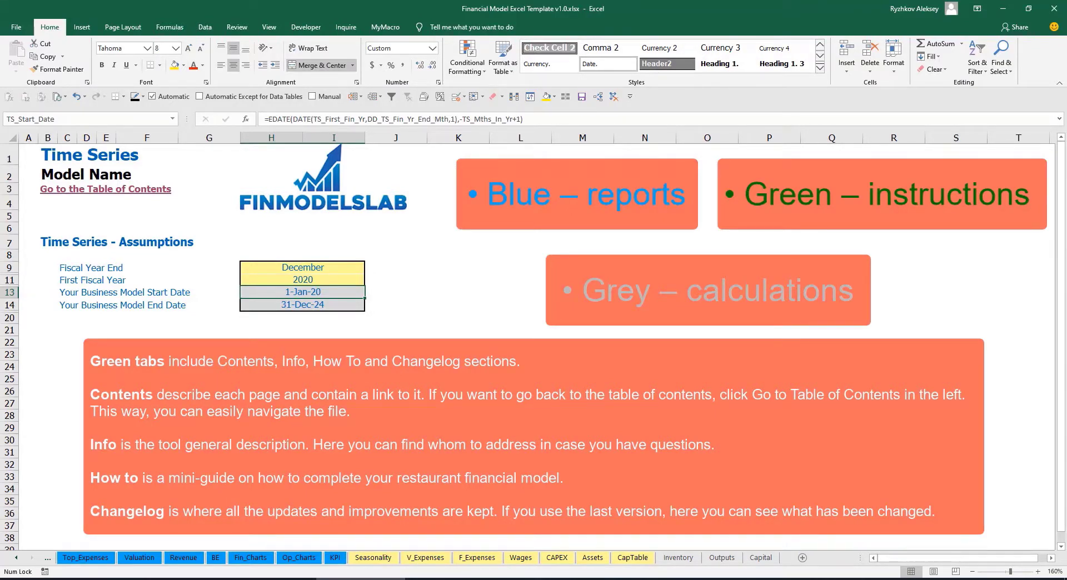
Go to the green Contents sheet, follow its link to the Financial Statements Summary, and return to the table of contents.
{"action": "left_click", "coordinate": [16, 559]}
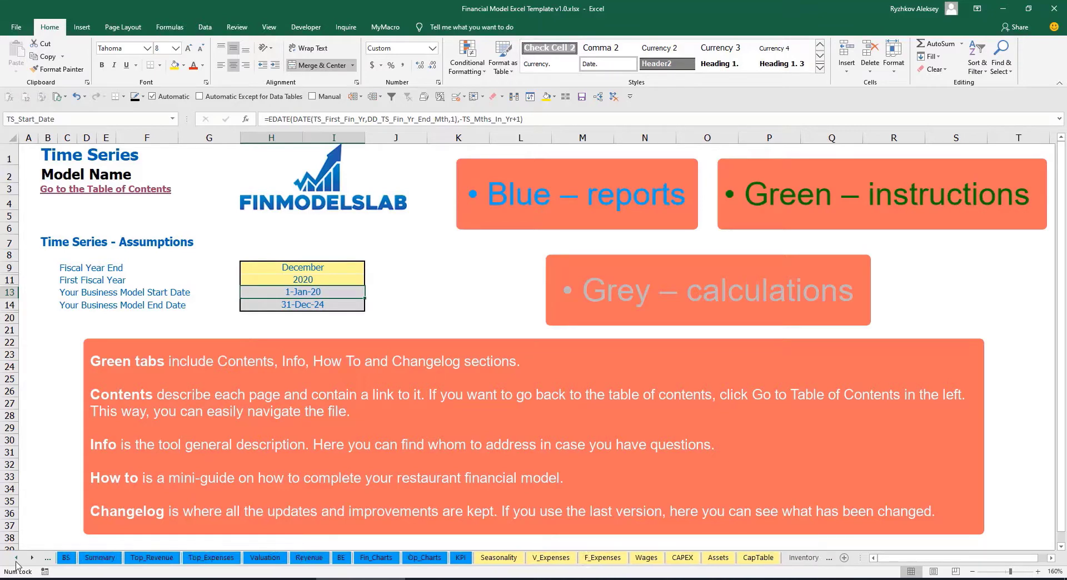
{"action": "left_click", "coordinate": [16, 559]}
{"action": "left_click", "coordinate": [16, 558]}
{"action": "left_click", "coordinate": [16, 559]}
{"action": "left_click", "coordinate": [16, 558]}
{"action": "left_click", "coordinate": [15, 559]}
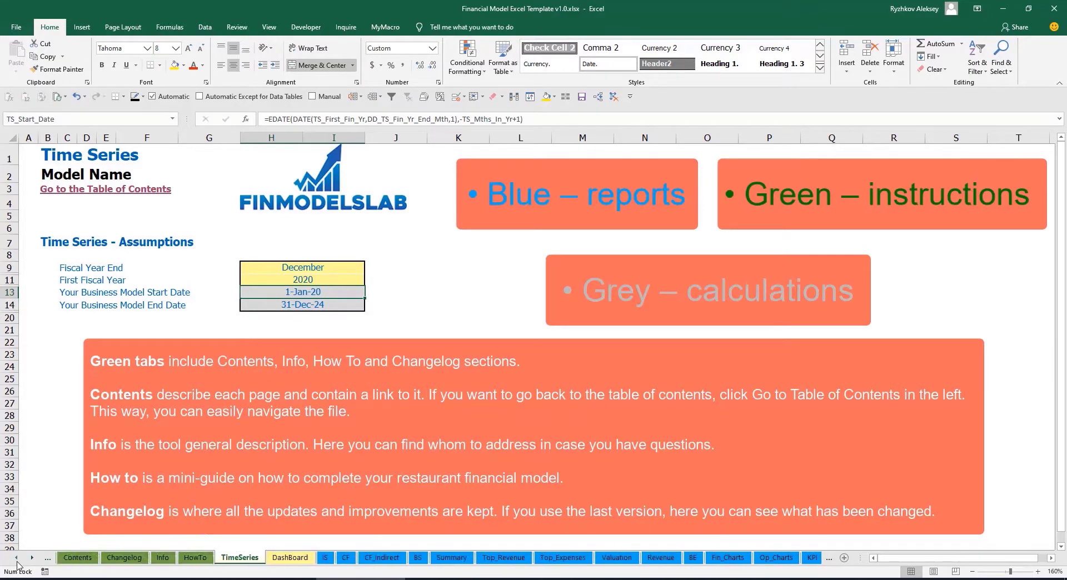
{"action": "left_click", "coordinate": [15, 559]}
{"action": "left_click", "coordinate": [15, 559]}
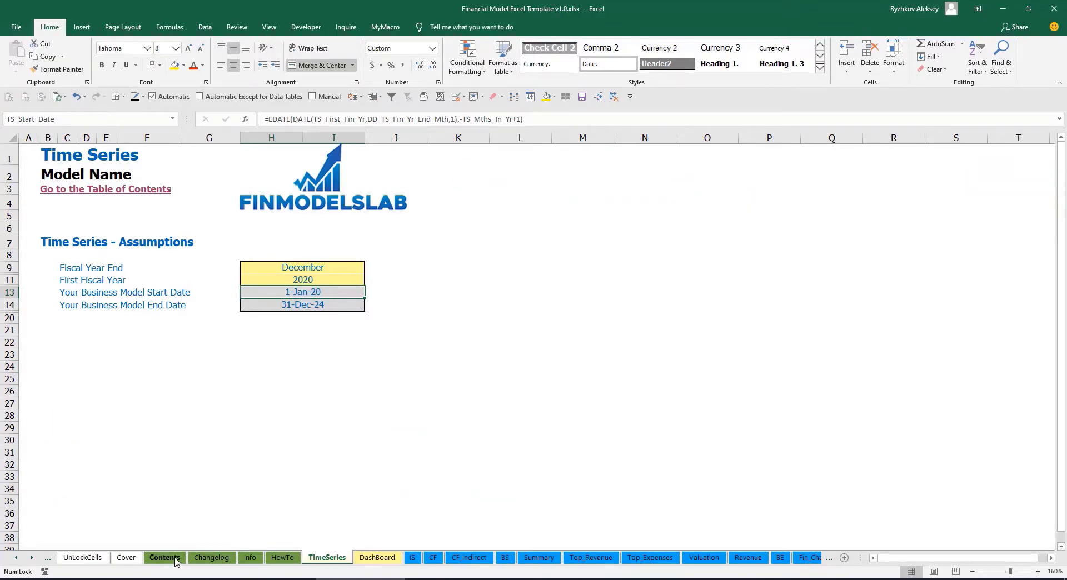
{"action": "left_click", "coordinate": [164, 558]}
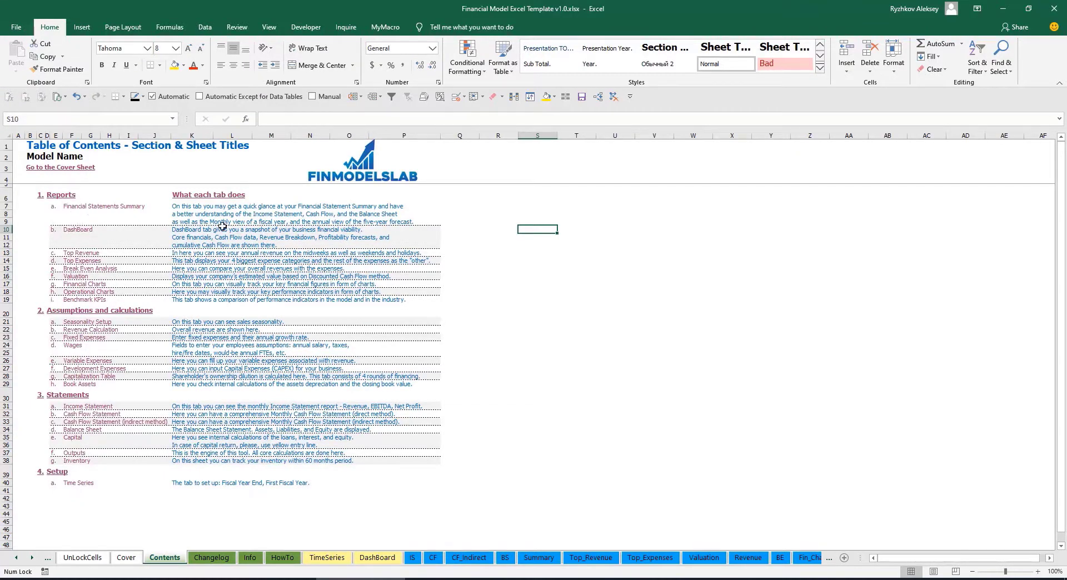
{"action": "left_click", "coordinate": [97, 211]}
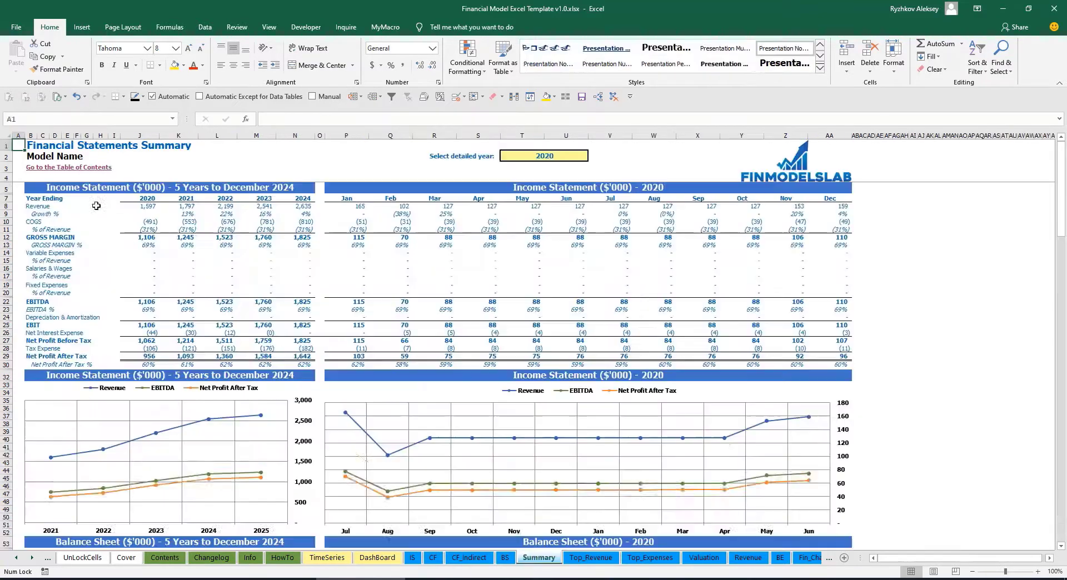
{"action": "left_click", "coordinate": [34, 169]}
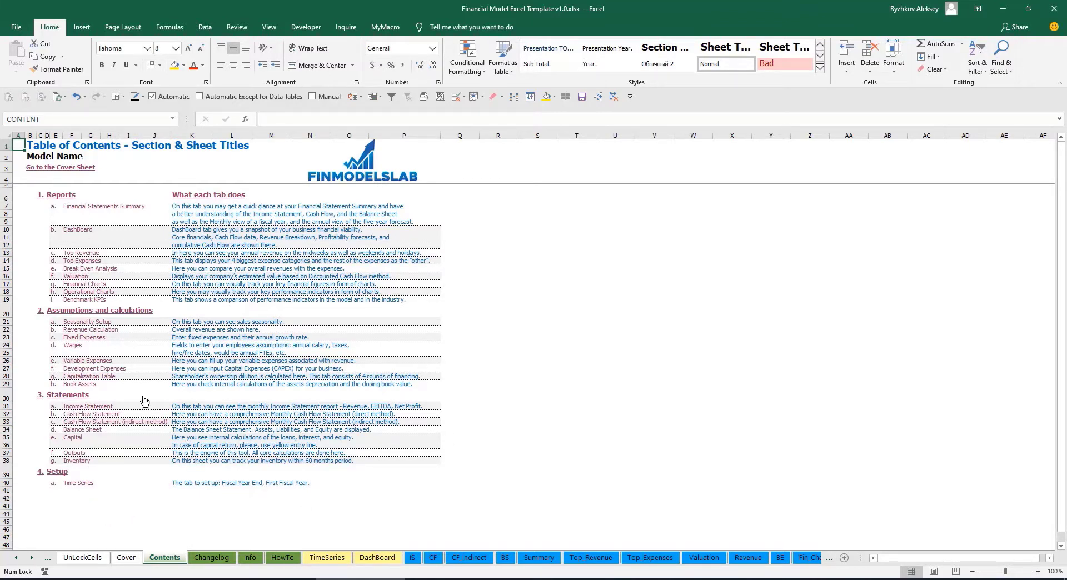
Read through the HowTo guide's instructions for each sheet, from Overall Business Model Principles to Top Revenue, including the Book Assets entry.
{"action": "left_click", "coordinate": [283, 557]}
{"action": "scroll", "coordinate": [150, 379], "scroll_direction": "up", "scroll_amount": 20}
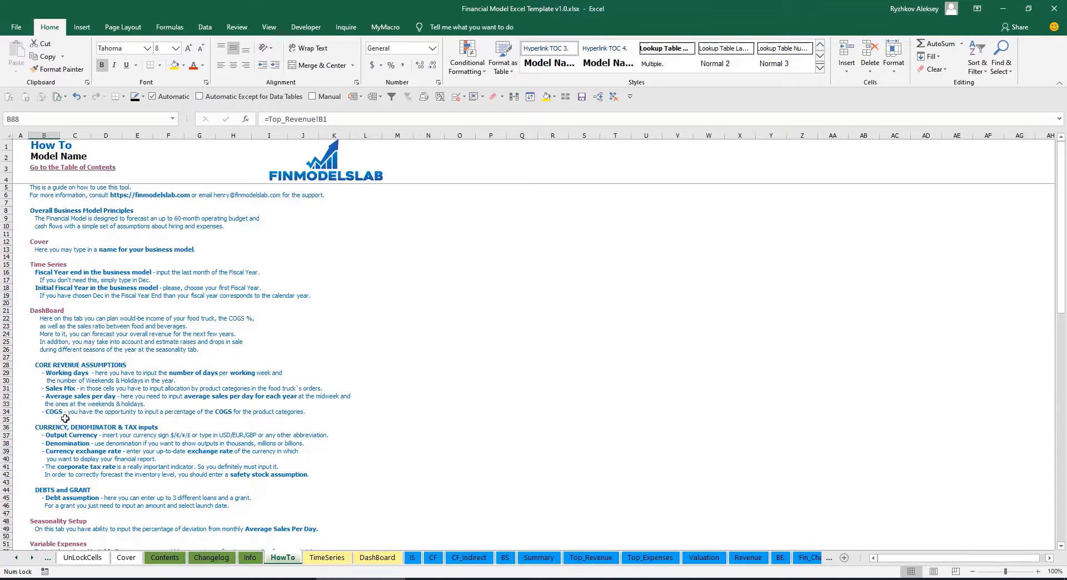
{"action": "scroll", "coordinate": [52, 372], "scroll_direction": "down", "scroll_amount": 3}
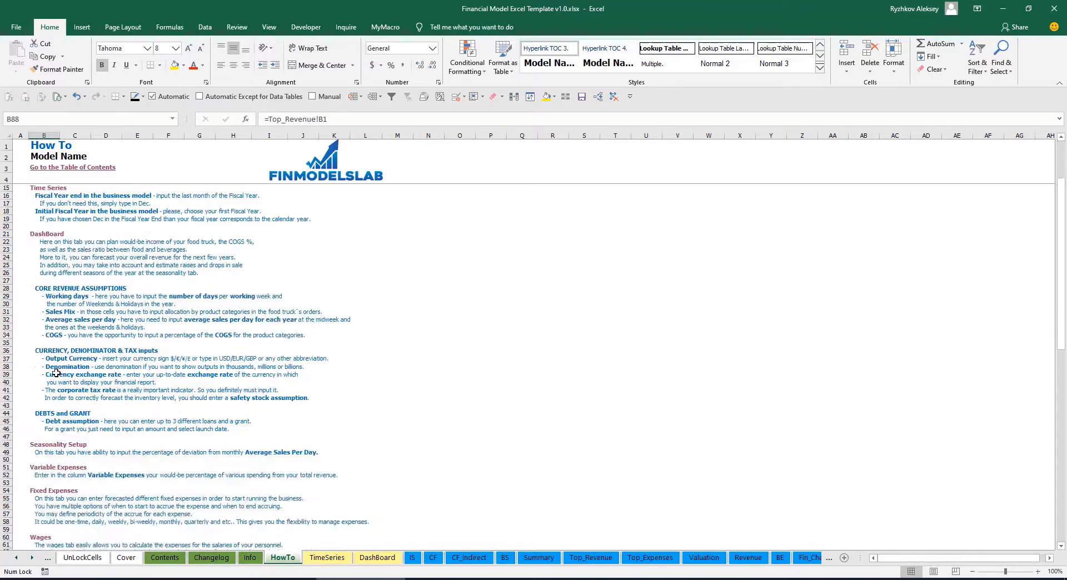
{"action": "scroll", "coordinate": [62, 414], "scroll_direction": "down", "scroll_amount": 6}
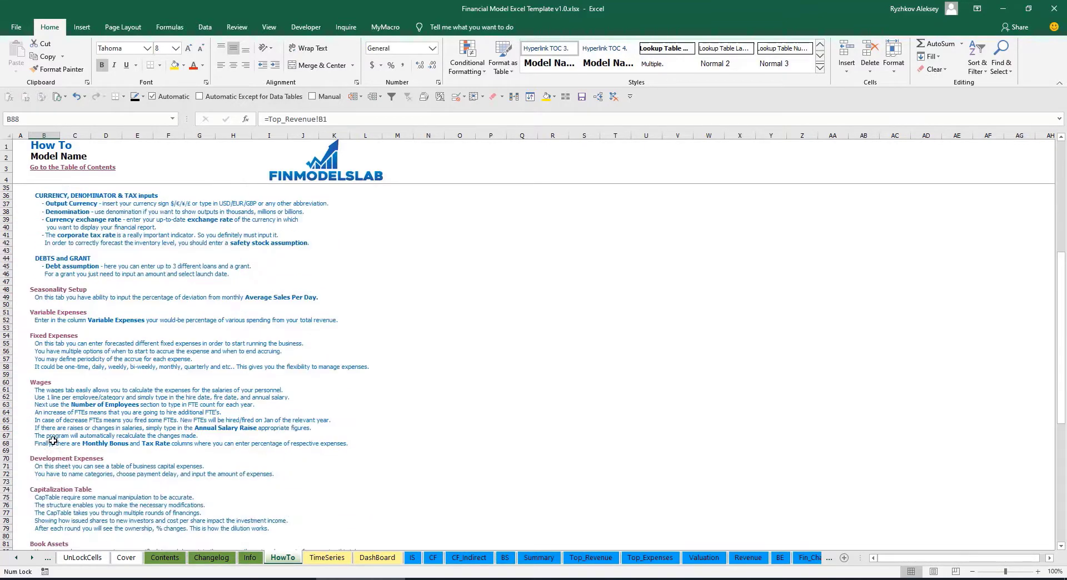
{"action": "scroll", "coordinate": [50, 442], "scroll_direction": "down", "scroll_amount": 3}
{"action": "scroll", "coordinate": [56, 373], "scroll_direction": "up", "scroll_amount": 13}
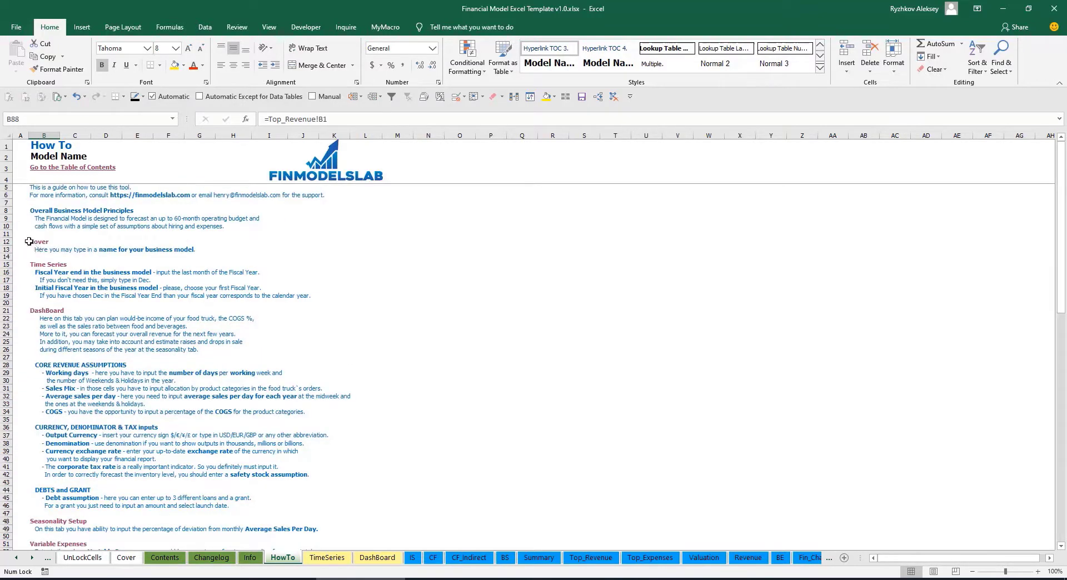
{"action": "scroll", "coordinate": [43, 326], "scroll_direction": "down", "scroll_amount": 10}
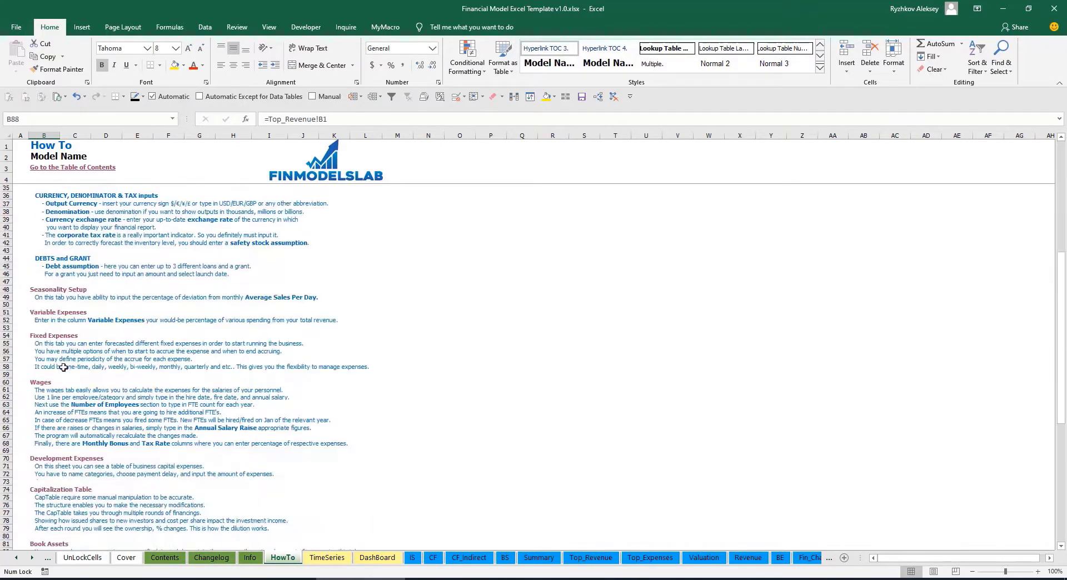
{"action": "scroll", "coordinate": [46, 320], "scroll_direction": "down", "scroll_amount": 3}
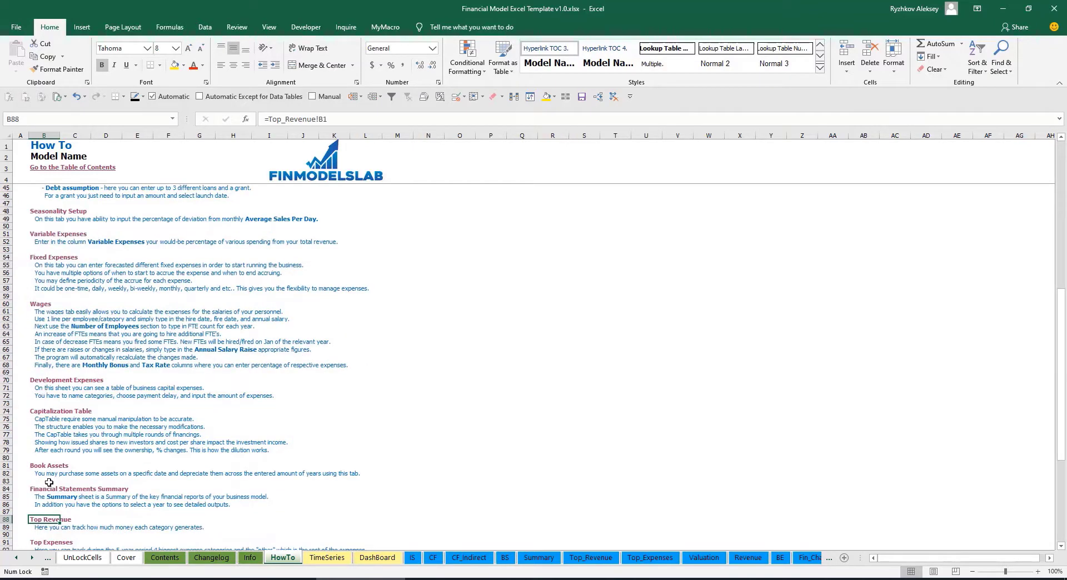
{"action": "left_click", "coordinate": [38, 467]}
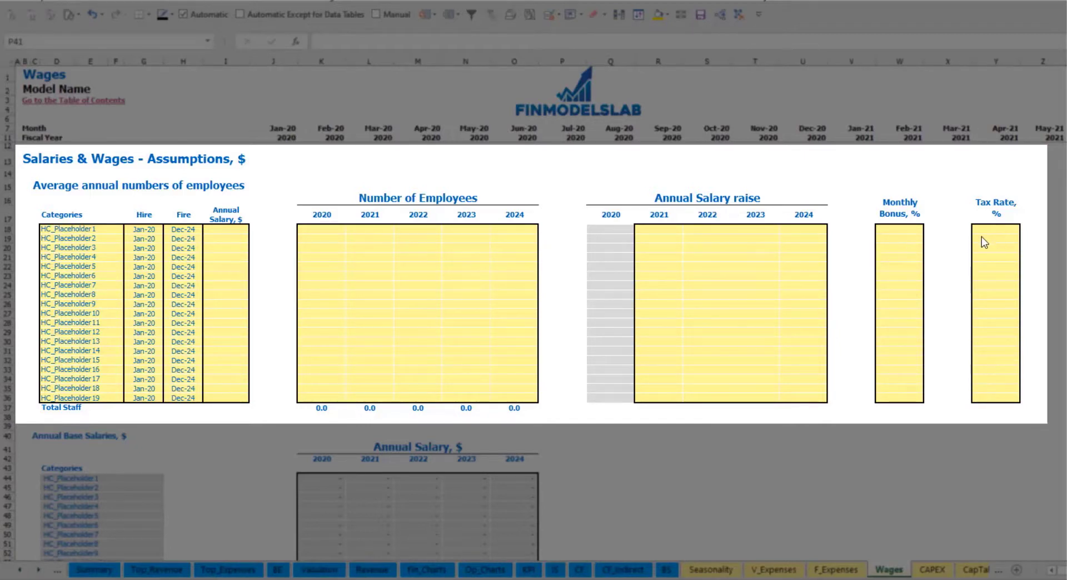
On the Wages sheet, rename the first staff category to CFO and choose Mar-20 as its hire date.
{"action": "left_click", "coordinate": [108, 229]}
{"action": "type", "text": "CFO"}
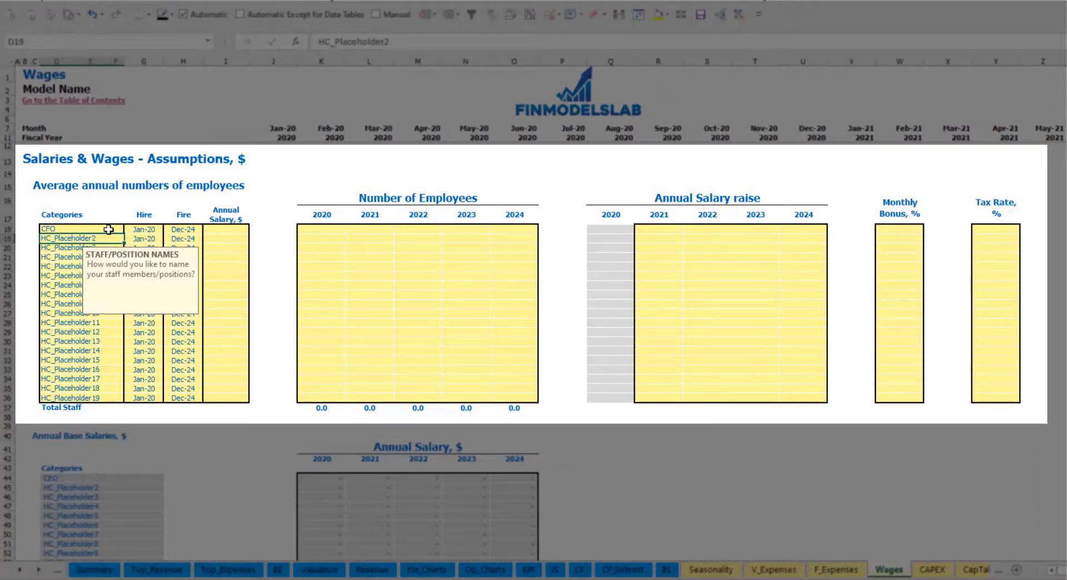
{"action": "left_click", "coordinate": [144, 229]}
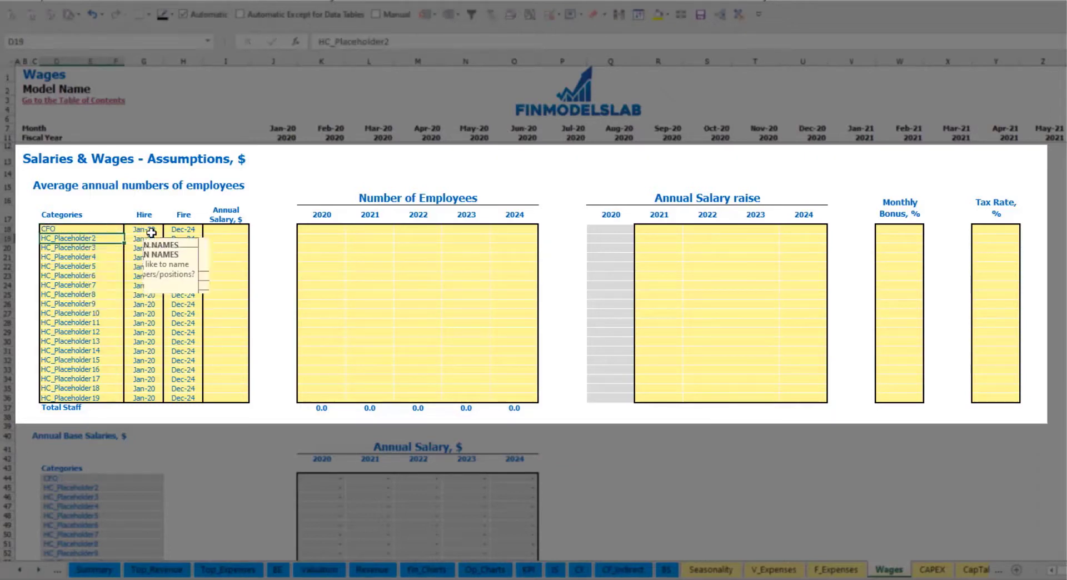
{"action": "left_click", "coordinate": [168, 229]}
{"action": "left_click", "coordinate": [149, 257]}
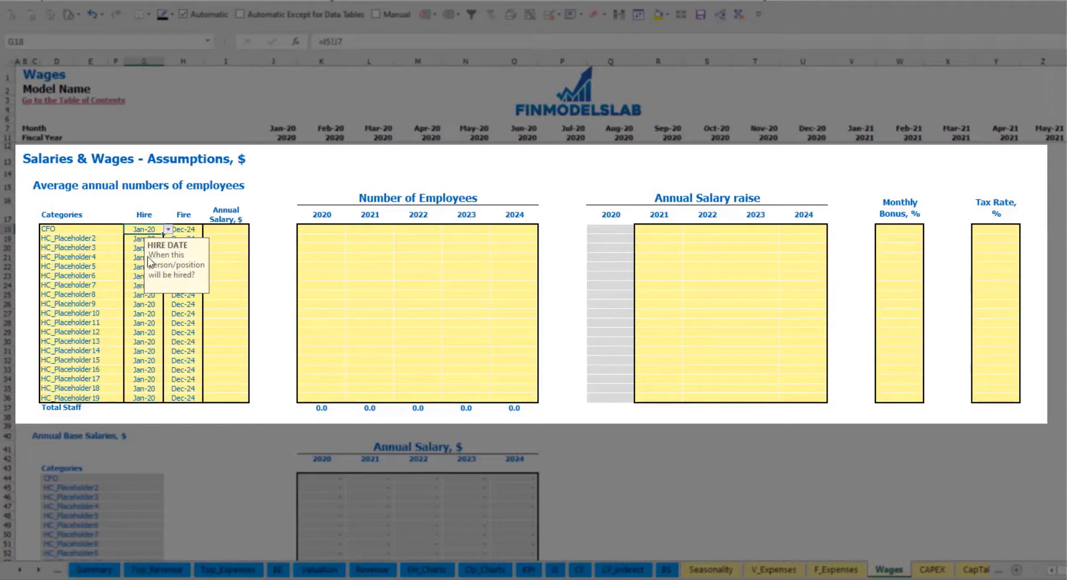
{"action": "left_click", "coordinate": [186, 229]}
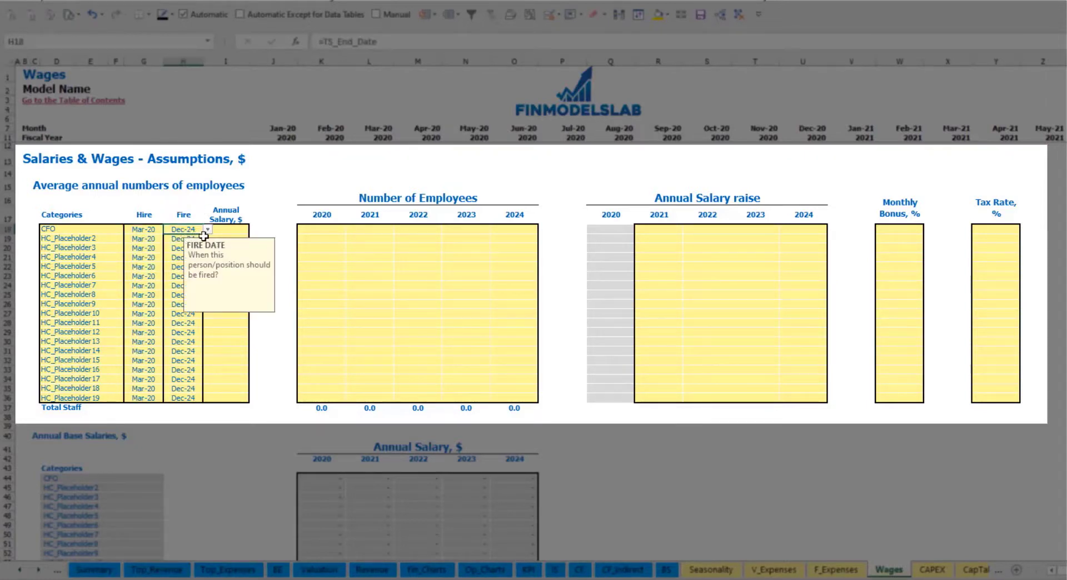
Set the CFO's annual salary to 50000 and the number of employees to 1 for each year from 2020 to 2024.
{"action": "left_click", "coordinate": [229, 230]}
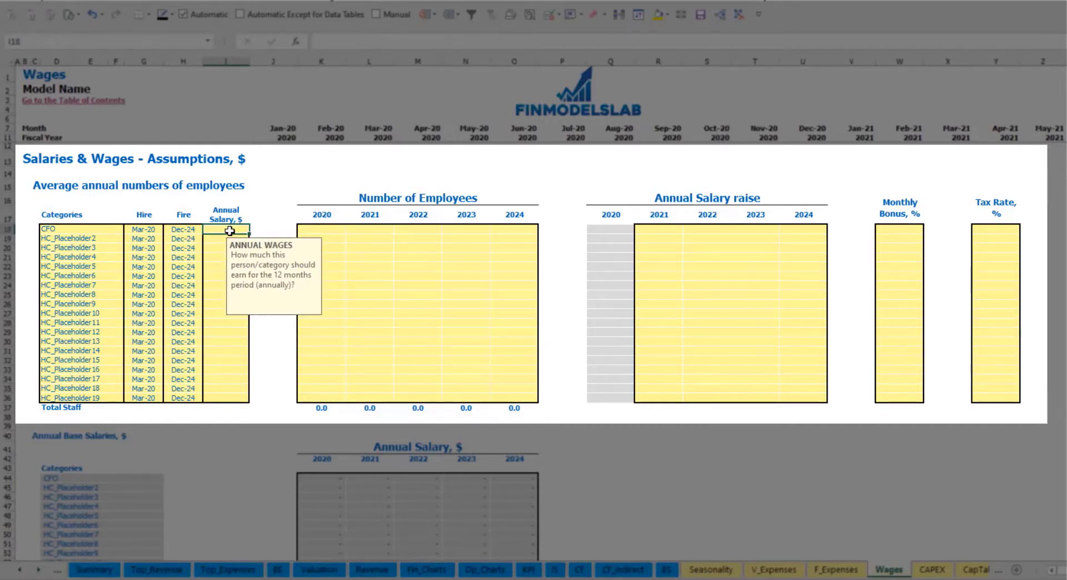
{"action": "type", "text": "500"}
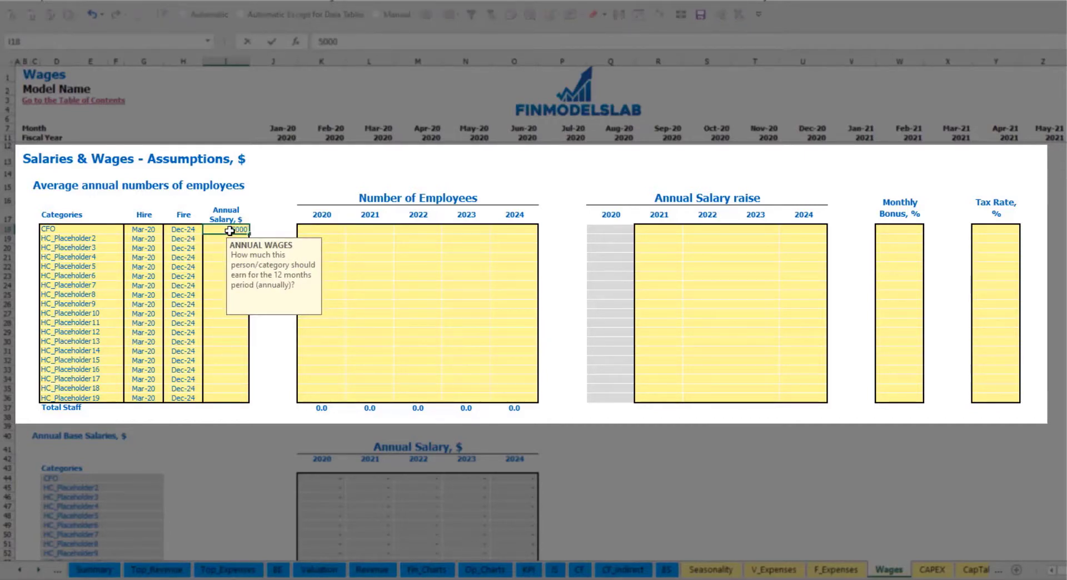
{"action": "left_click", "coordinate": [335, 231]}
{"action": "type", "text": "1\t1\t1\t1\t1"}
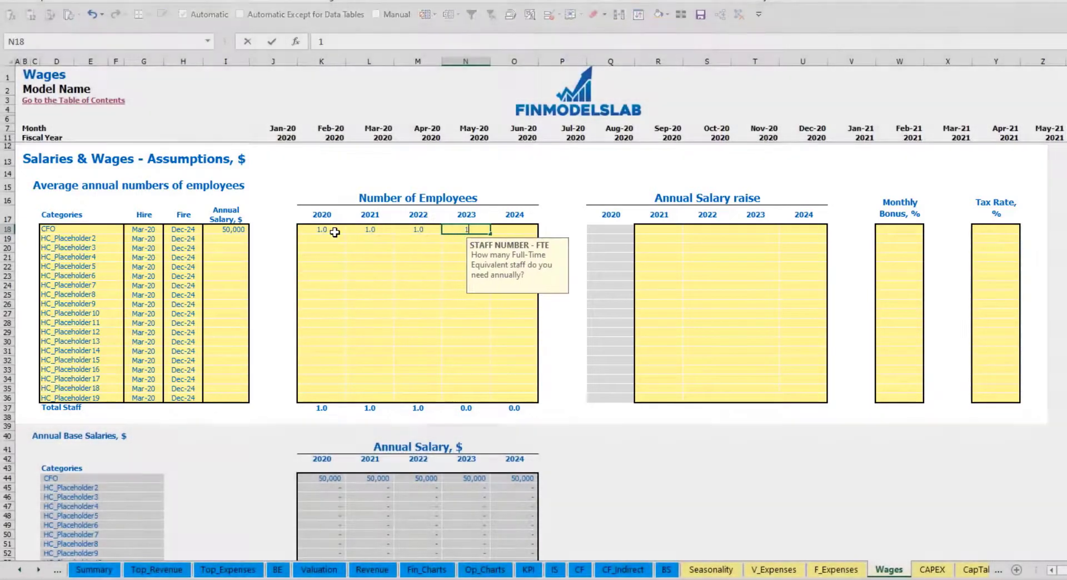
{"action": "key", "text": "Tab"}
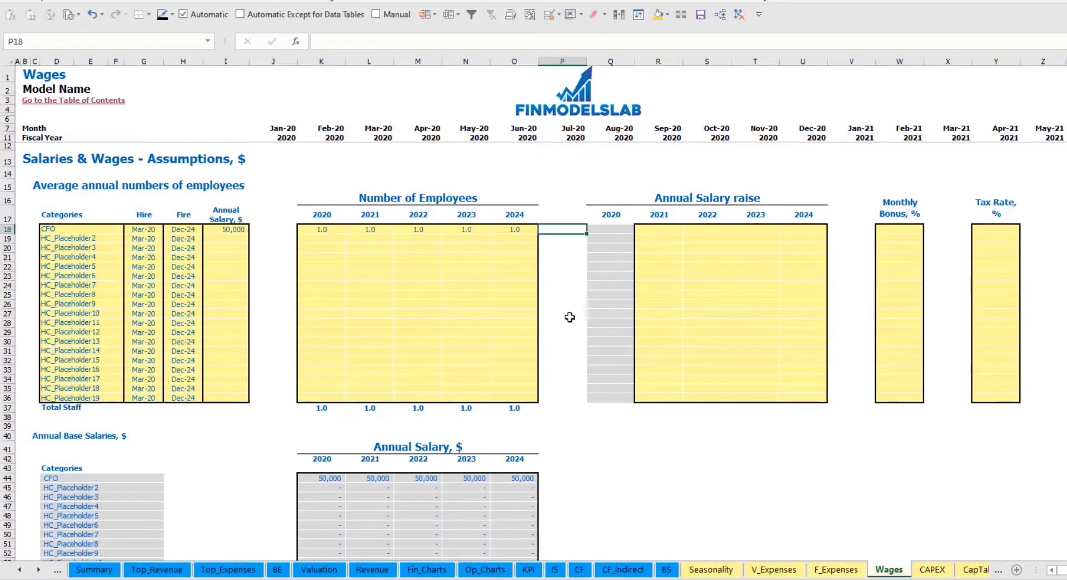
Review the CFO's monthly figures in the Total Staff Numbers section from the hire month through 2024, and return to the wage assumptions.
{"action": "scroll", "coordinate": [563, 321], "scroll_direction": "down", "scroll_amount": 3}
{"action": "scroll", "coordinate": [561, 325], "scroll_direction": "up", "scroll_amount": 3}
{"action": "scroll", "coordinate": [459, 374], "scroll_direction": "down", "scroll_amount": 13}
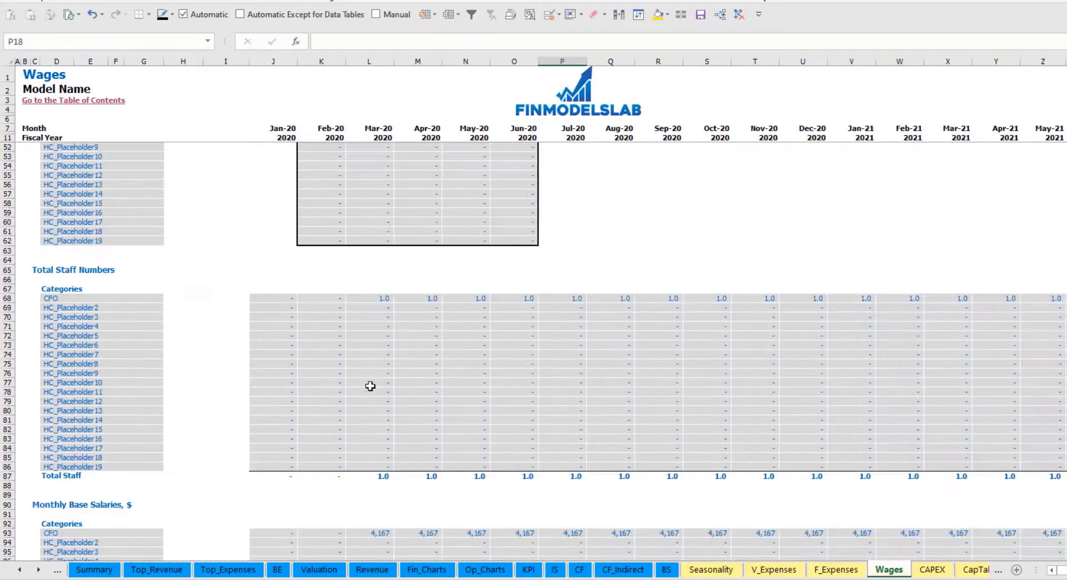
{"action": "left_click", "coordinate": [384, 295]}
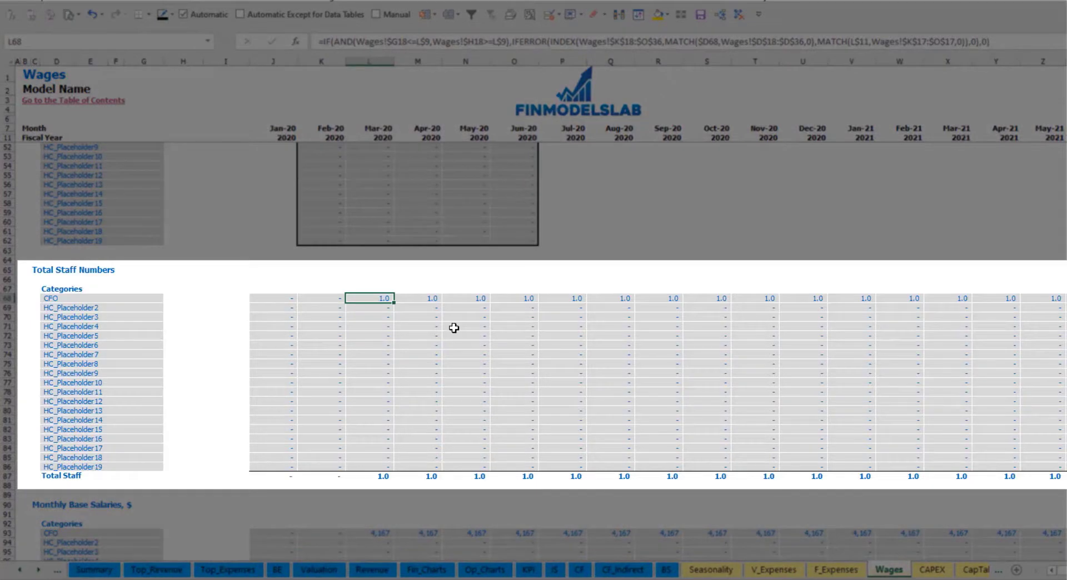
{"action": "key", "text": "ctrl+Right"}
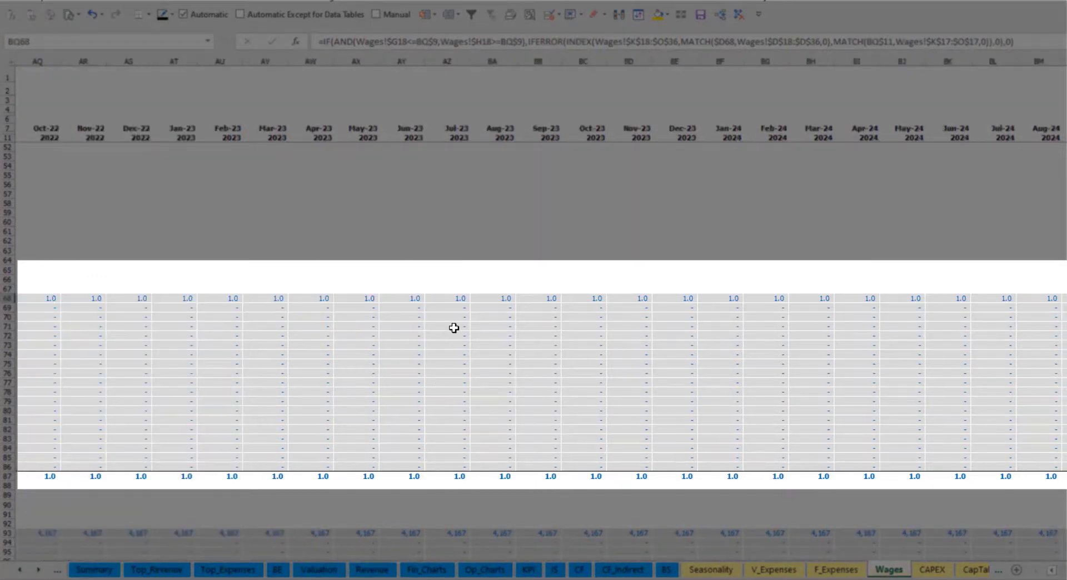
{"action": "key", "text": "Home"}
{"action": "scroll", "coordinate": [405, 398], "scroll_direction": "up", "scroll_amount": 6}
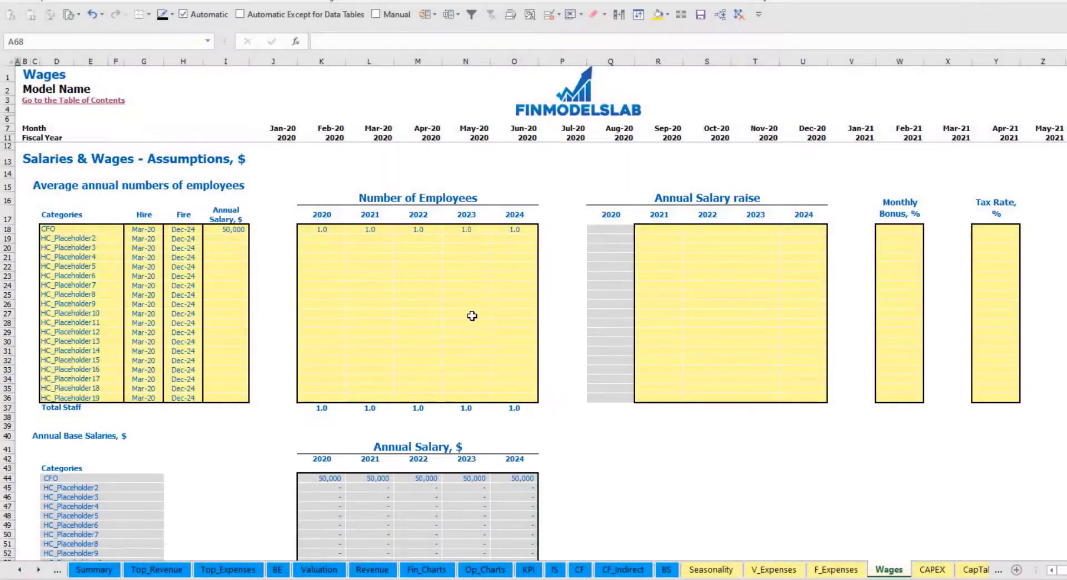
Set the CFO's annual salary raise to 5% for 2021 and copy it across 2022 to 2024.
{"action": "left_click", "coordinate": [664, 230]}
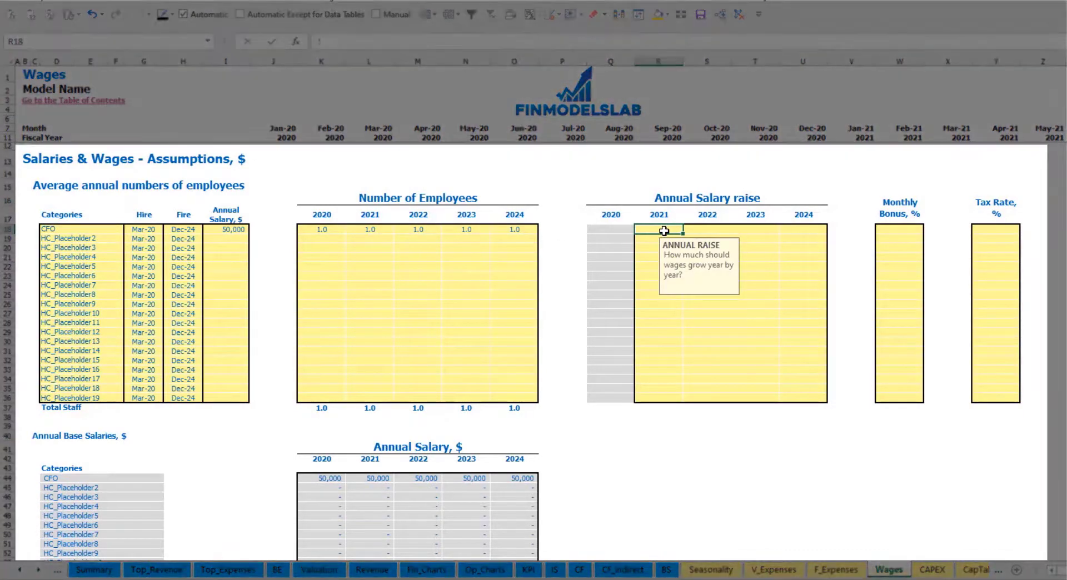
{"action": "key", "text": "ctrl+Return"}
{"action": "key", "text": "ctrl+c"}
{"action": "key", "text": "Right"}
{"action": "key", "text": "shift+Right"}
{"action": "key", "text": "shift+Right"}
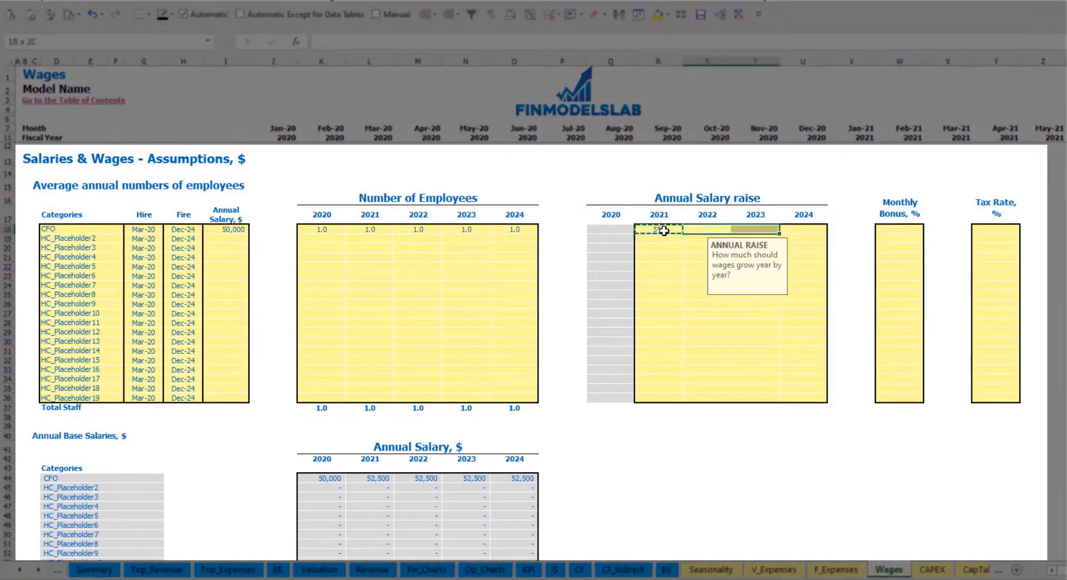
{"action": "key", "text": "ctrl+v"}
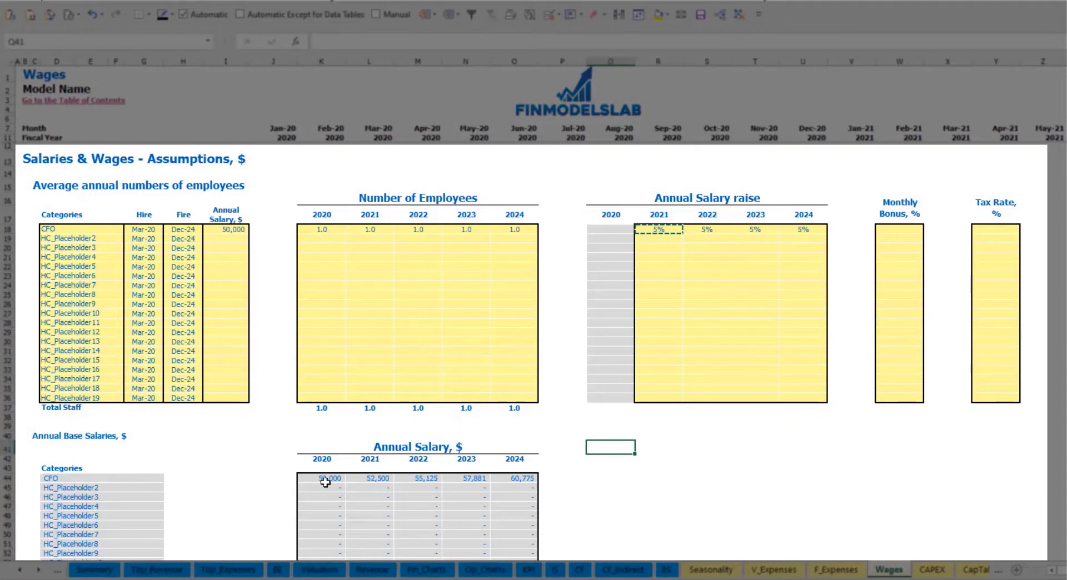
Compare the CFO's calculated annual salaries for 2020 to 2024 with the entered base salary and yearly raises.
{"action": "left_click_drag", "start_coordinate": [325, 479], "coordinate": [507, 478]}
{"action": "left_click", "coordinate": [374, 489]}
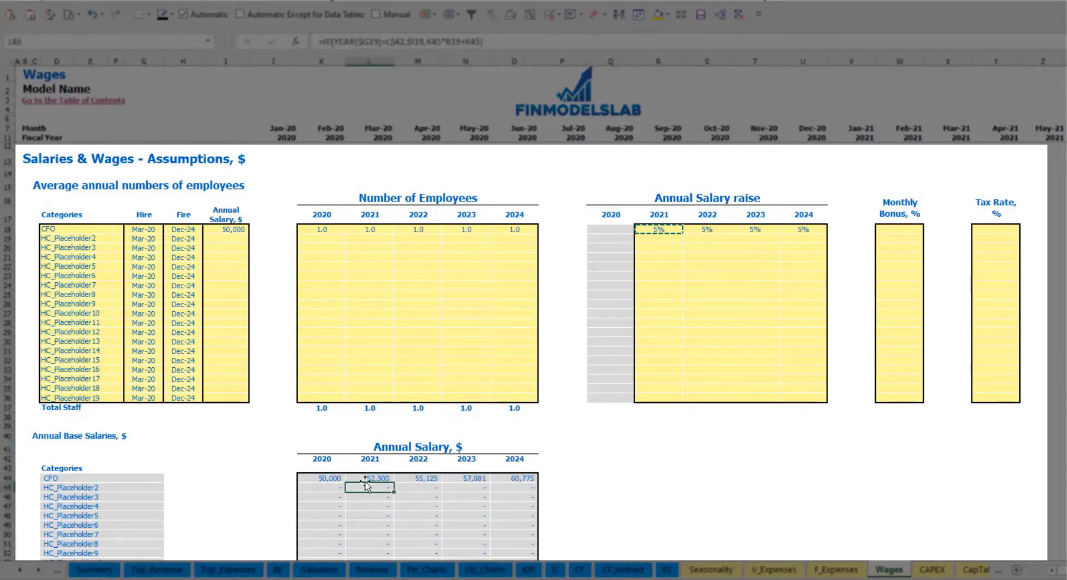
{"action": "left_click", "coordinate": [234, 229]}
{"action": "left_click_drag", "start_coordinate": [672, 230], "coordinate": [786, 233]}
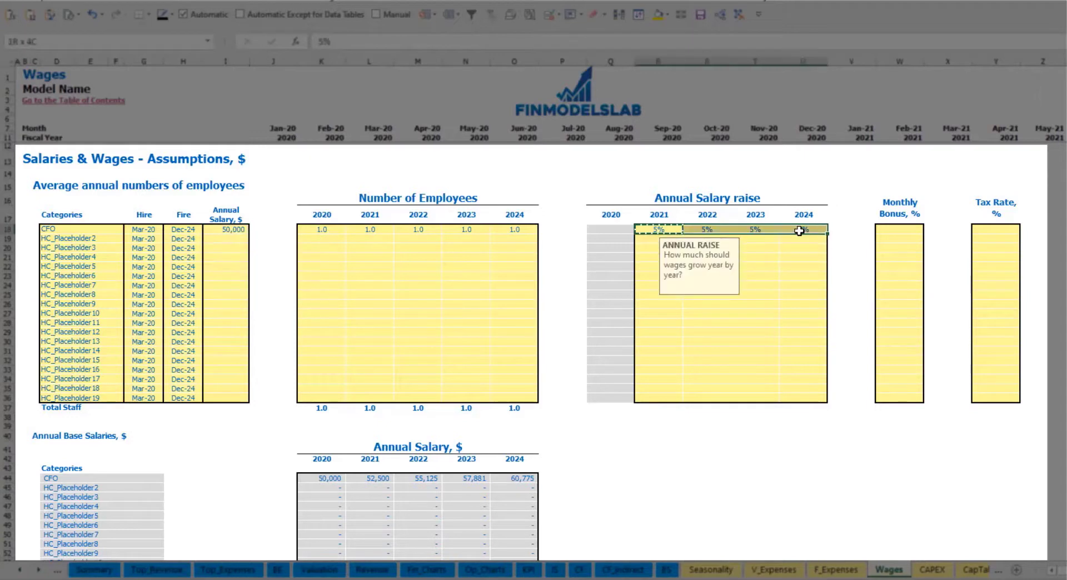
Set the CFO's monthly bonus to 10% and tax rate to 5%.
{"action": "left_click", "coordinate": [375, 476]}
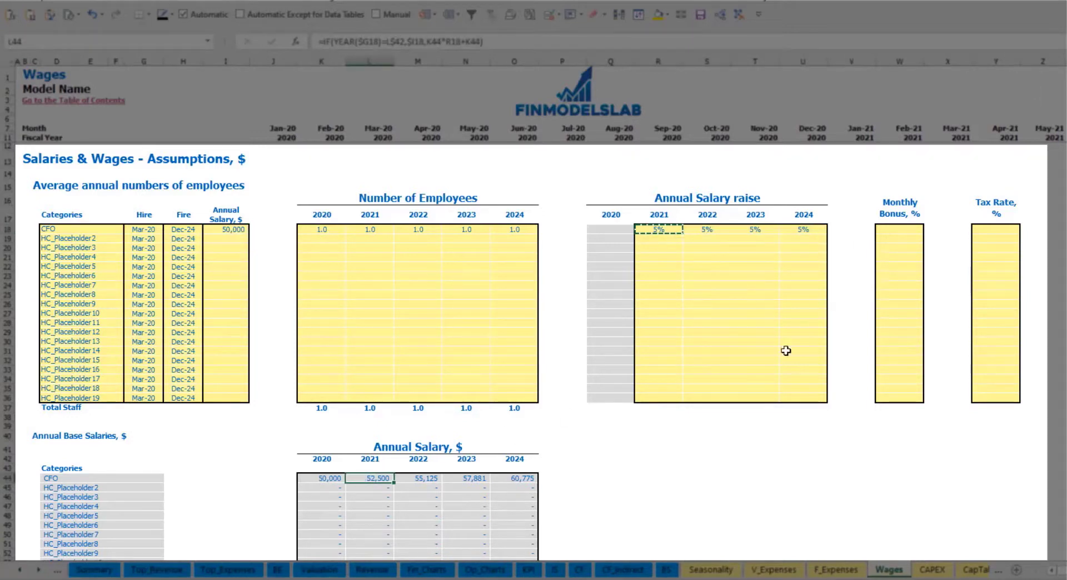
{"action": "left_click", "coordinate": [901, 229]}
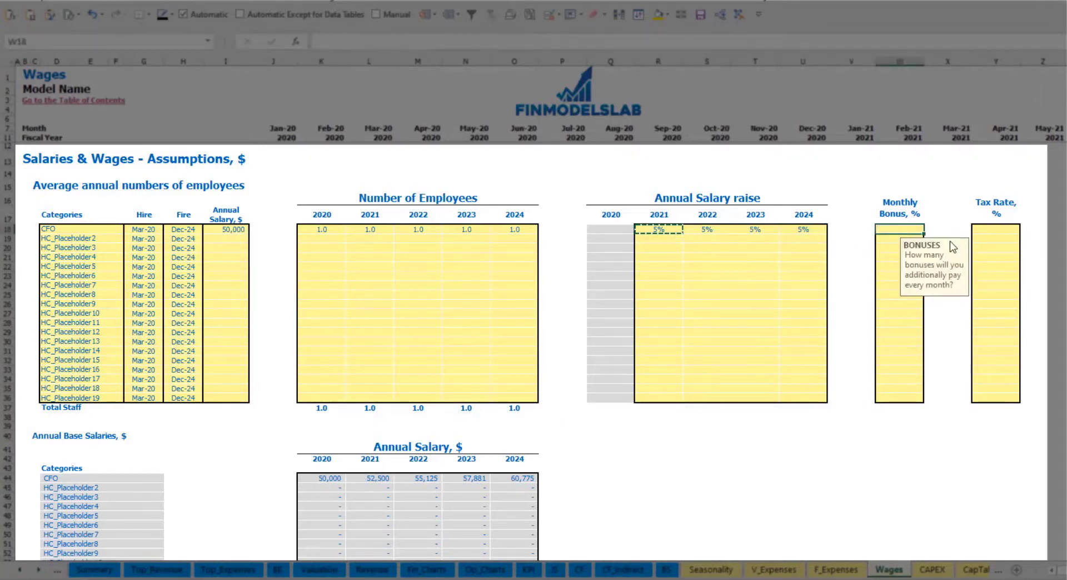
{"action": "type", "text": "10"}
{"action": "left_click", "coordinate": [1006, 227]}
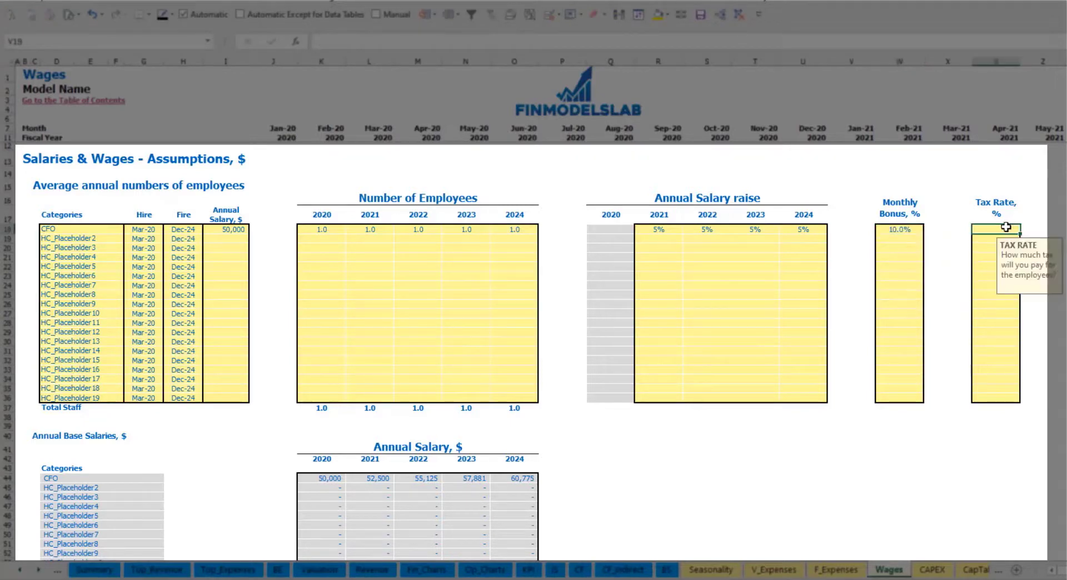
{"action": "key", "text": "Return"}
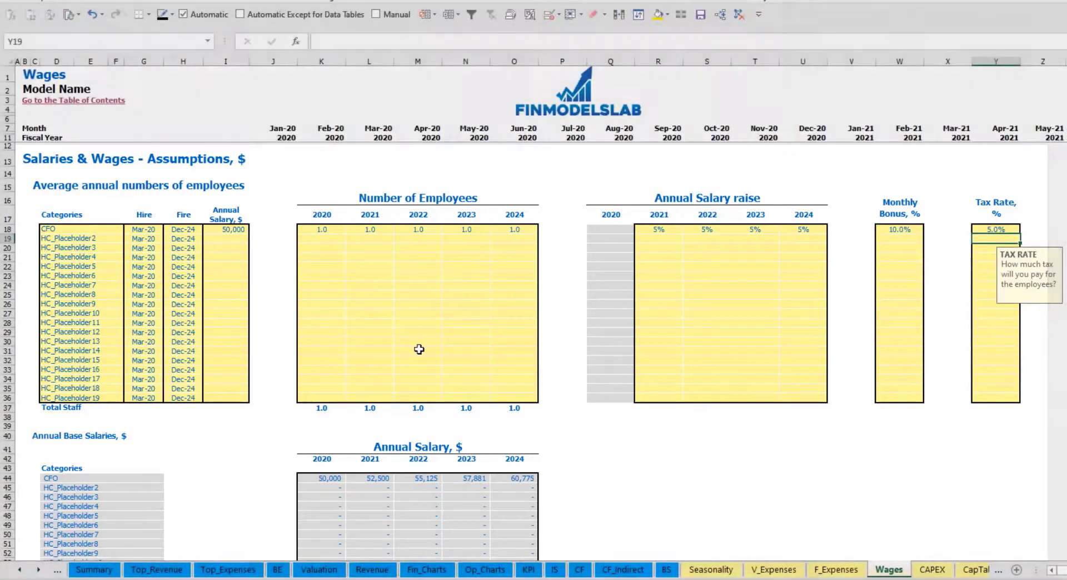
Examine the CFO's monthly base salaries, monthly bonus and monthly base taxes in the calculation sections below the wage assumptions.
{"action": "scroll", "coordinate": [419, 352], "scroll_direction": "down", "scroll_amount": 10}
{"action": "scroll", "coordinate": [420, 351], "scroll_direction": "down", "scroll_amount": 3}
{"action": "scroll", "coordinate": [415, 357], "scroll_direction": "down", "scroll_amount": 4}
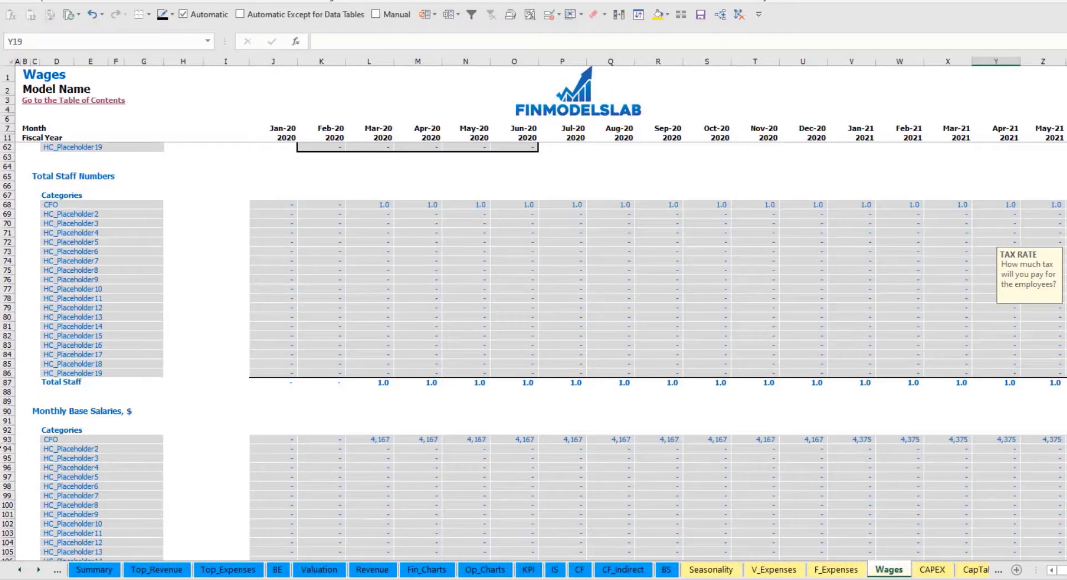
{"action": "scroll", "coordinate": [15, 384], "scroll_direction": "down", "scroll_amount": 3}
{"action": "left_click", "coordinate": [8, 345]}
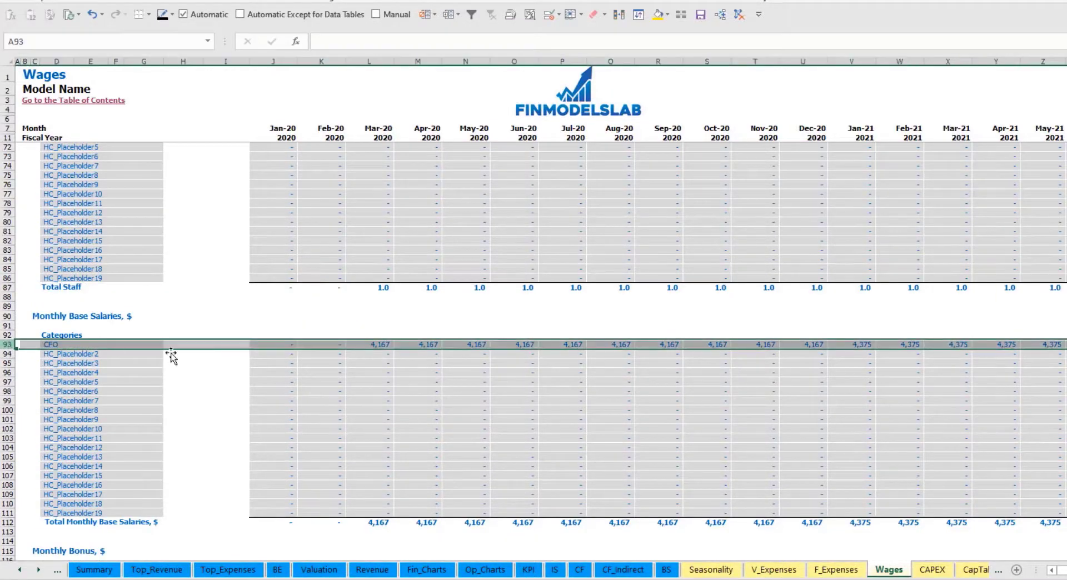
{"action": "left_click", "coordinate": [383, 344]}
{"action": "scroll", "coordinate": [206, 406], "scroll_direction": "down", "scroll_amount": 7}
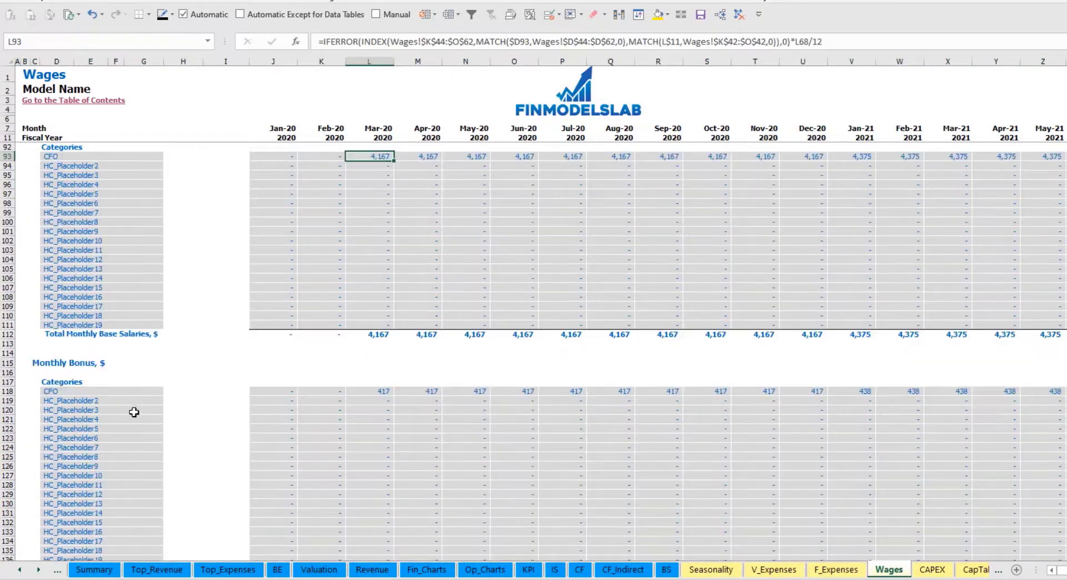
{"action": "left_click", "coordinate": [10, 391]}
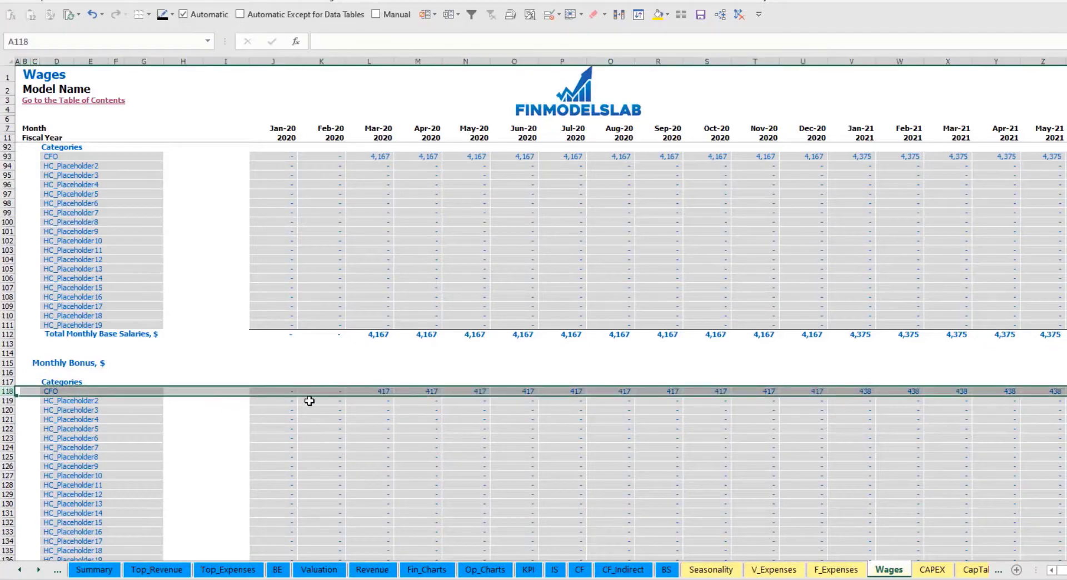
{"action": "left_click", "coordinate": [384, 391]}
{"action": "scroll", "coordinate": [49, 410], "scroll_direction": "down", "scroll_amount": 7}
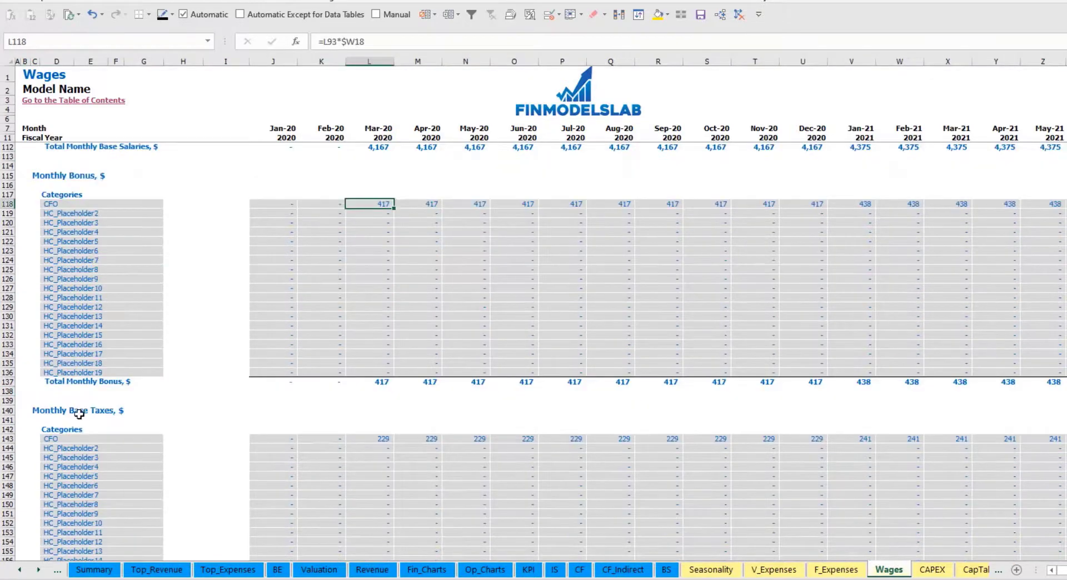
{"action": "left_click", "coordinate": [8, 439]}
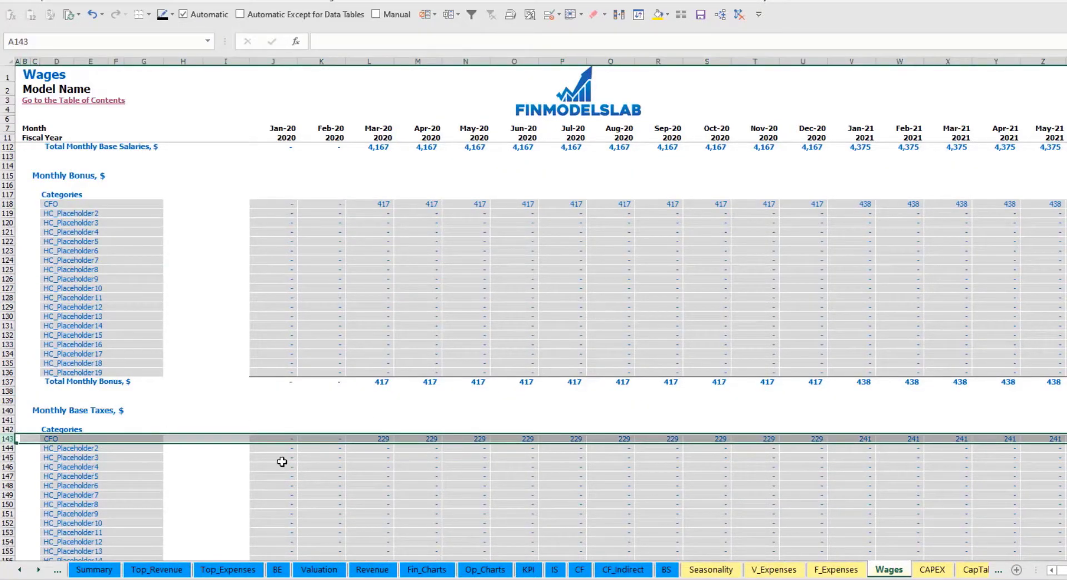
Rename the HC_Placeholder2 category in the wage assumptions as Admin HC and set its hire date to Apr-20.
{"action": "scroll", "coordinate": [444, 423], "scroll_direction": "up", "scroll_amount": 20}
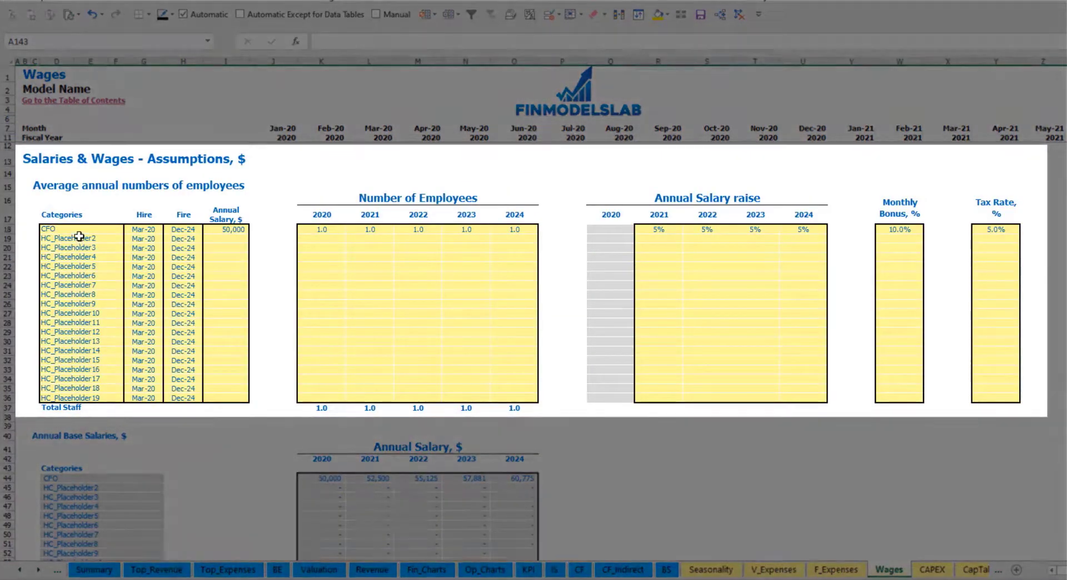
{"action": "left_click", "coordinate": [79, 238]}
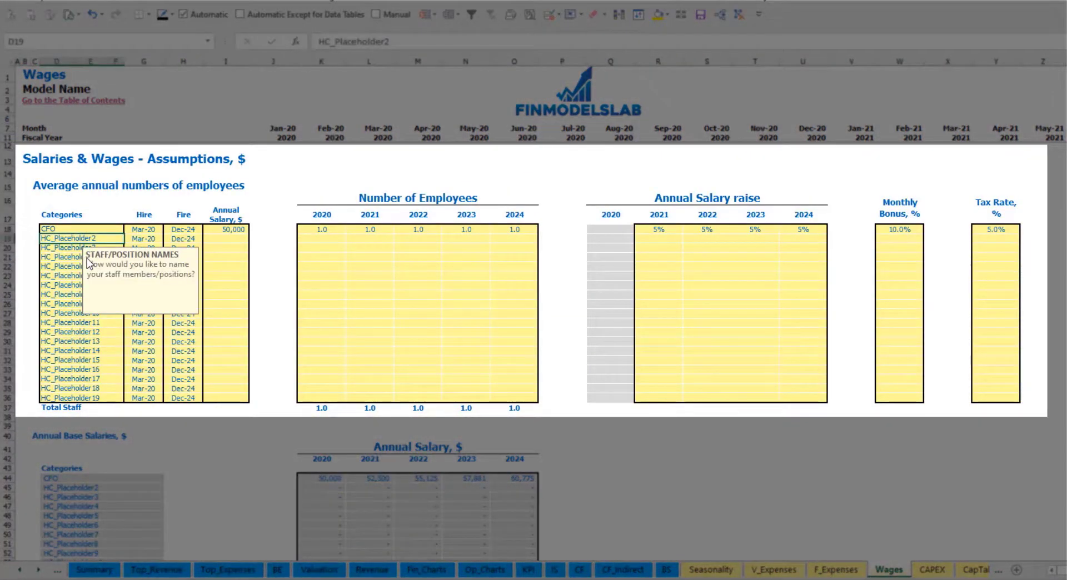
{"action": "type", "text": "Admin HC"}
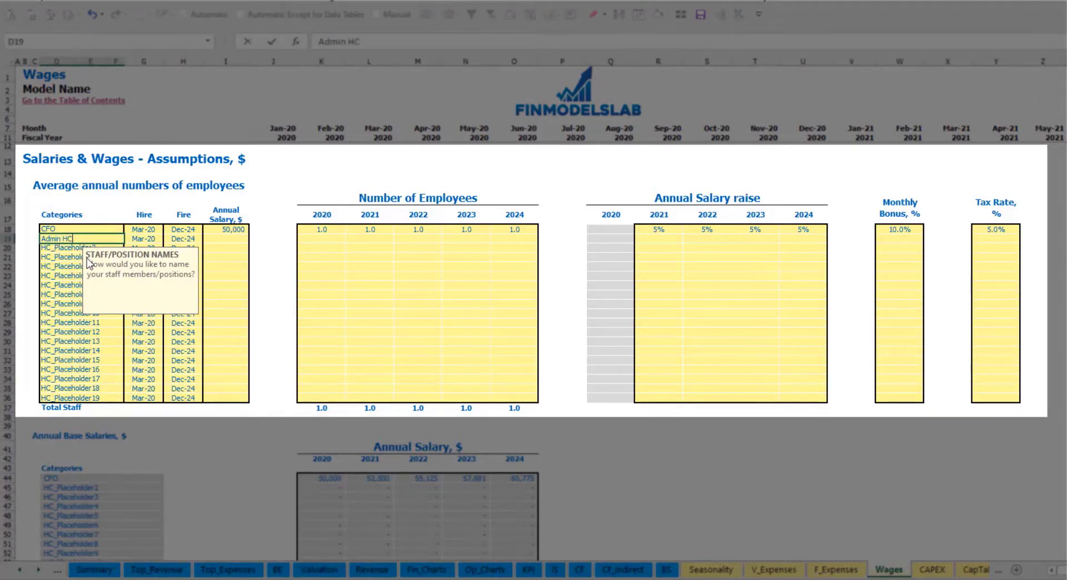
{"action": "key", "text": "Return"}
{"action": "left_click", "coordinate": [150, 238]}
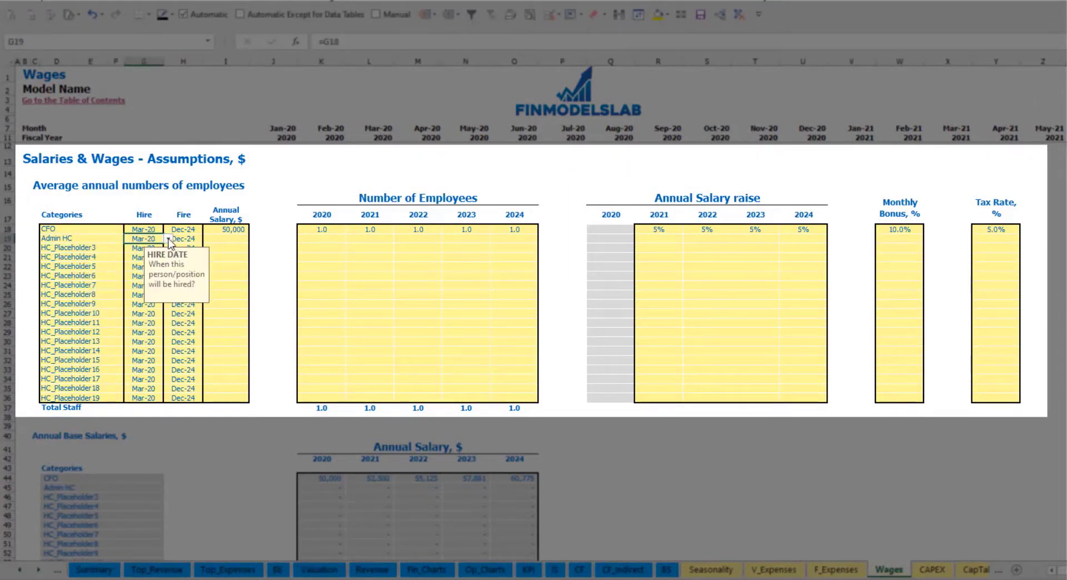
{"action": "left_click", "coordinate": [167, 239]}
{"action": "left_click", "coordinate": [139, 257]}
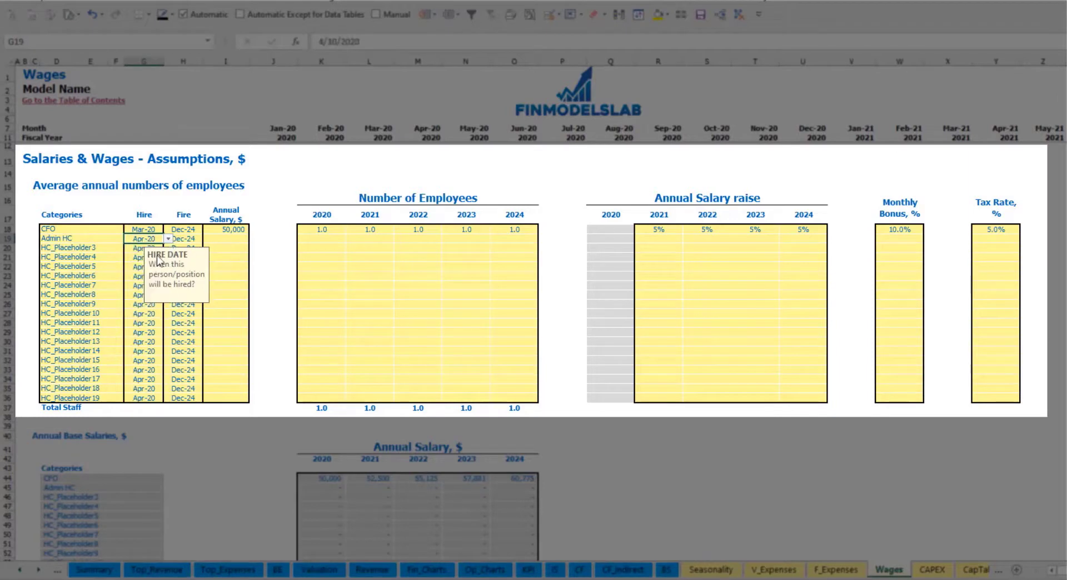
Keep Admin HC's fire date and set its annual salary to 30000.
{"action": "left_click", "coordinate": [194, 239]}
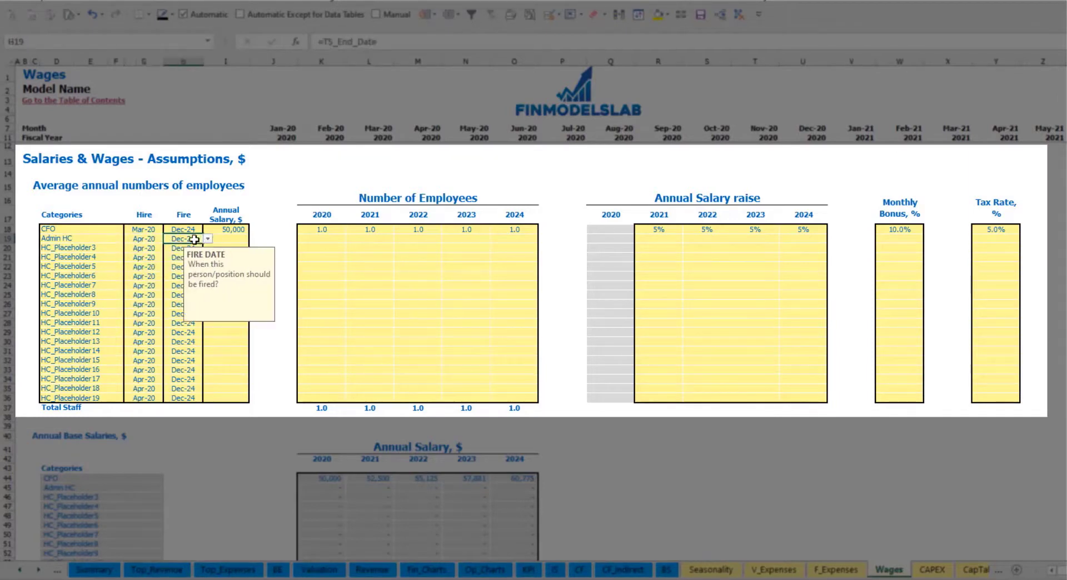
{"action": "left_click", "coordinate": [223, 238]}
{"action": "type", "text": "30000"}
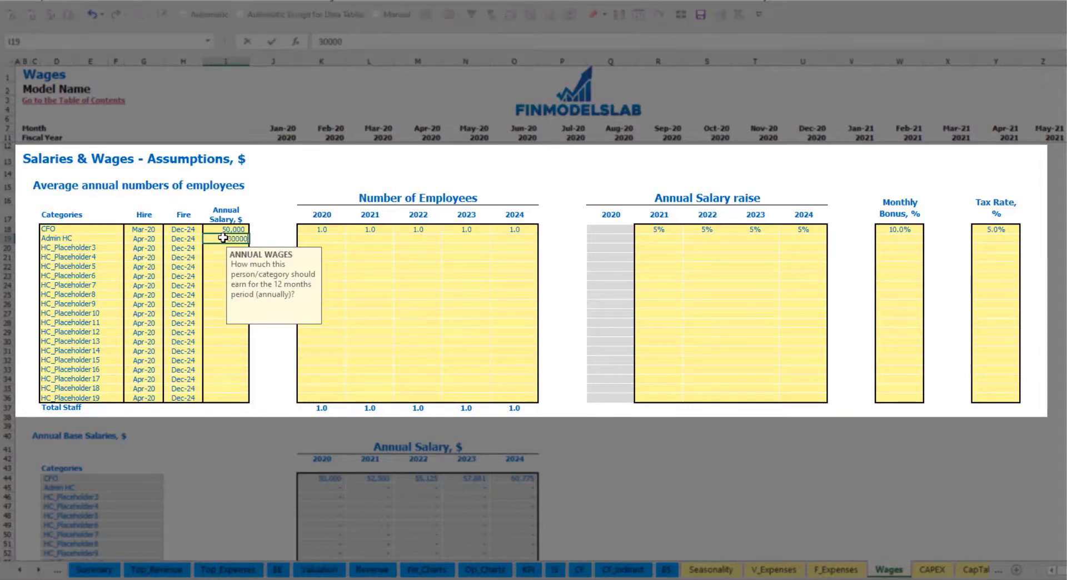
{"action": "key", "text": "Return"}
Set Admin HC's number of employees to 2, 4, 6, 8 and 10 for 2020 through 2024.
{"action": "left_click", "coordinate": [331, 239]}
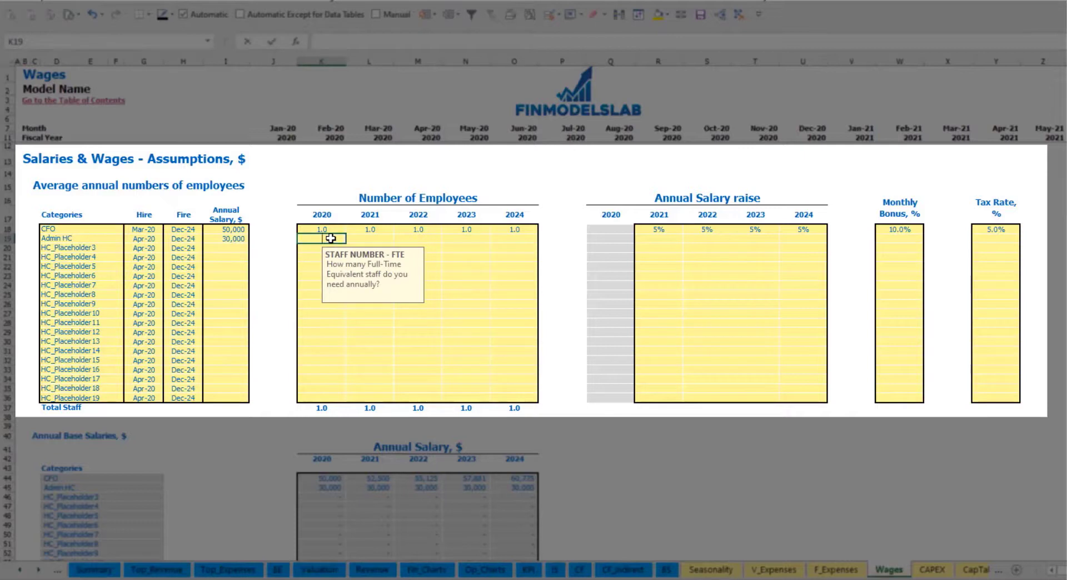
{"action": "type", "text": "2"}
{"action": "key", "text": "Tab"}
{"action": "type", "text": "4"}
{"action": "key", "text": "Tab"}
{"action": "type", "text": "6"}
{"action": "key", "text": "Tab"}
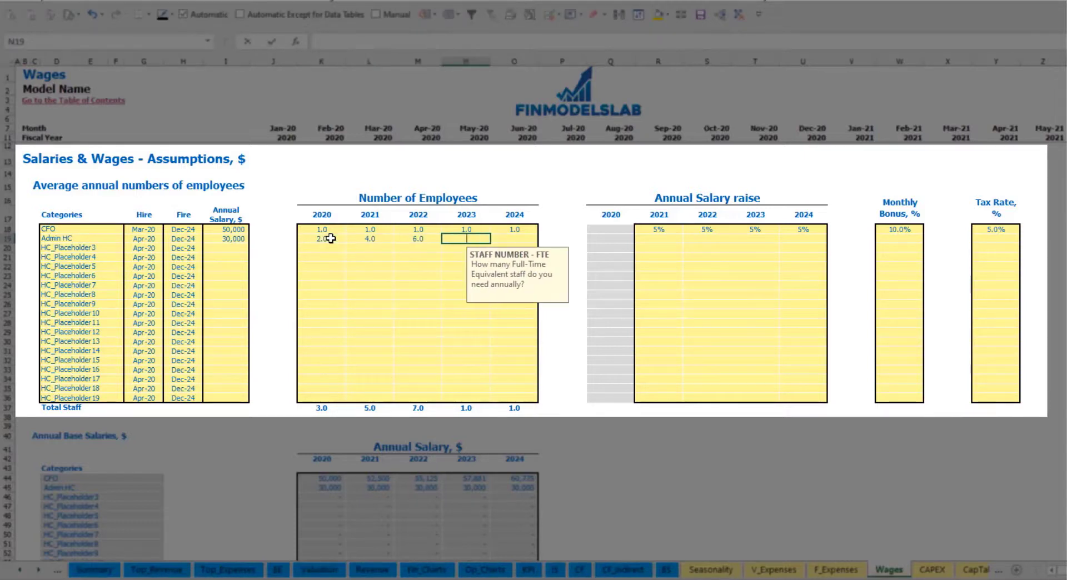
{"action": "type", "text": "8"}
{"action": "key", "text": "Tab"}
{"action": "type", "text": "10"}
{"action": "key", "text": "Tab"}
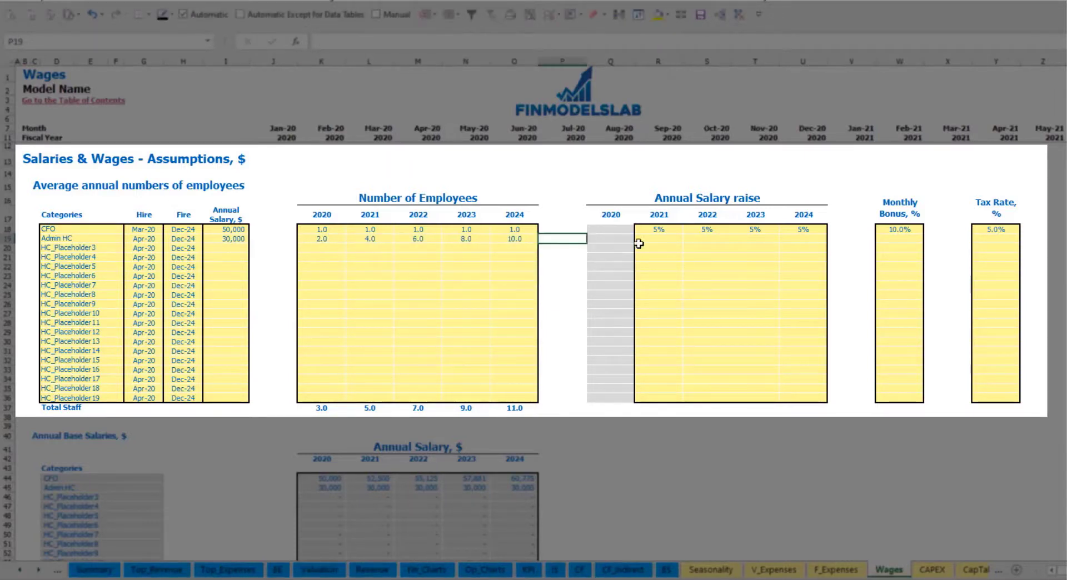
Set Admin HC's annual salary raise to 3% for 2021 and copy it across 2022 to 2024.
{"action": "left_click", "coordinate": [656, 239]}
{"action": "type", "text": "3"}
{"action": "key", "text": "ctrl+Return"}
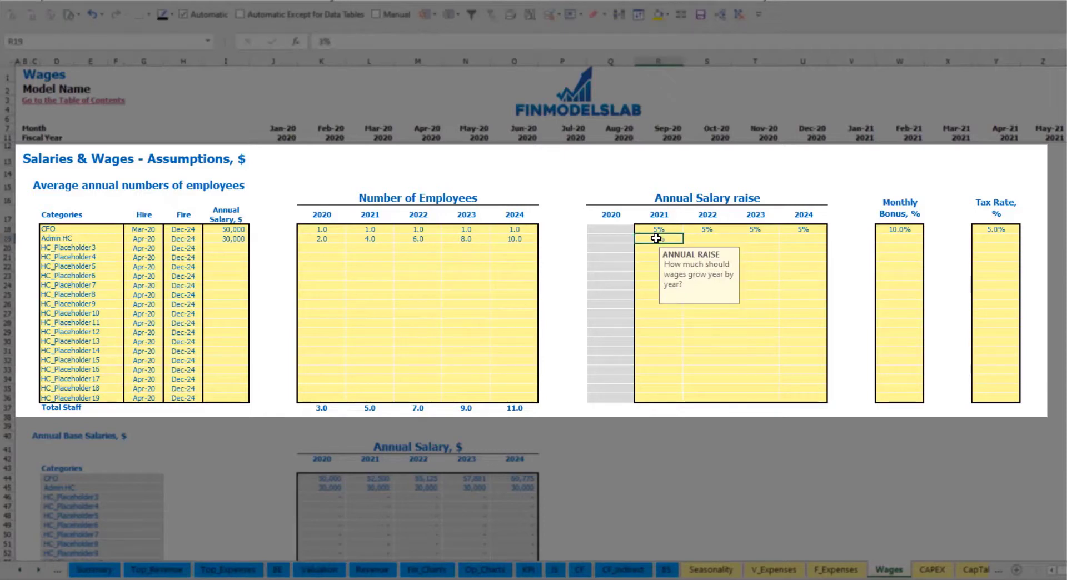
{"action": "key", "text": "ctrl+c"}
{"action": "key", "text": "Right"}
{"action": "key", "text": "shift+Right"}
{"action": "key", "text": "shift+Right"}
{"action": "key", "text": "ctrl+v"}
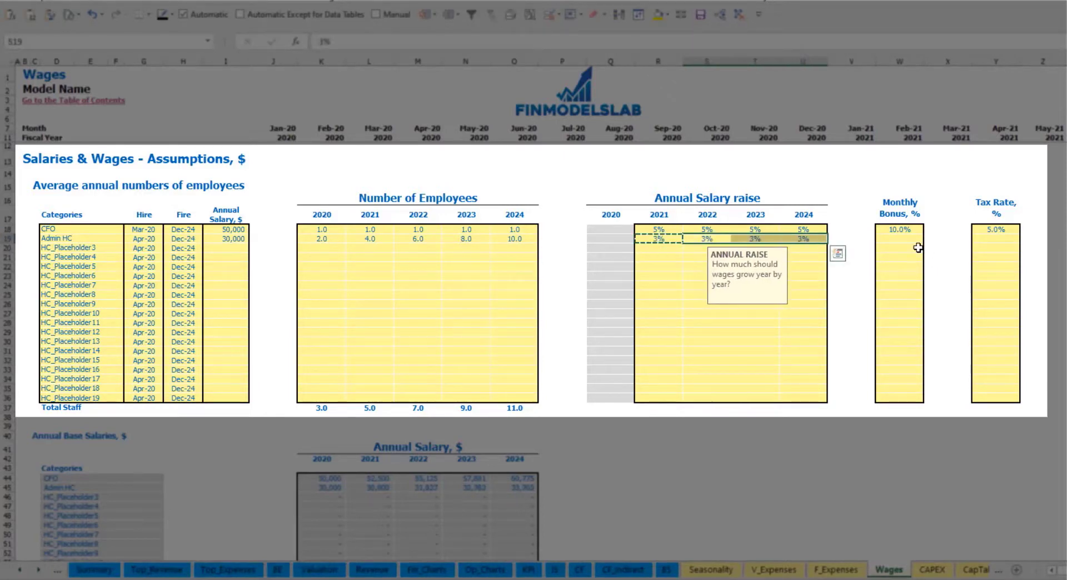
Set Admin HC's monthly bonus to 5% and tax rate to 5%.
{"action": "left_click", "coordinate": [914, 242]}
{"action": "type", "text": "5"}
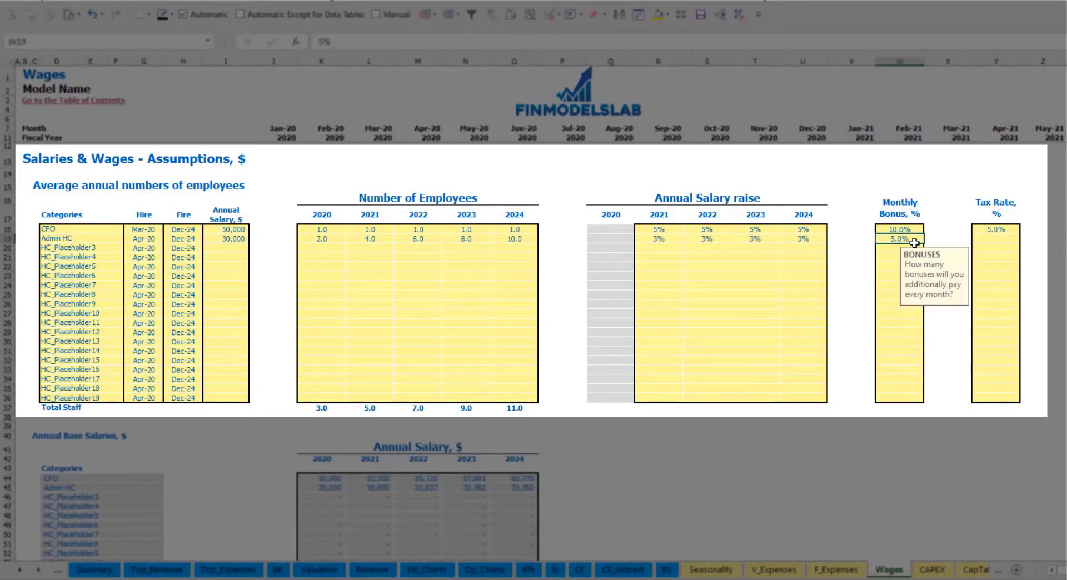
{"action": "key", "text": "Tab"}
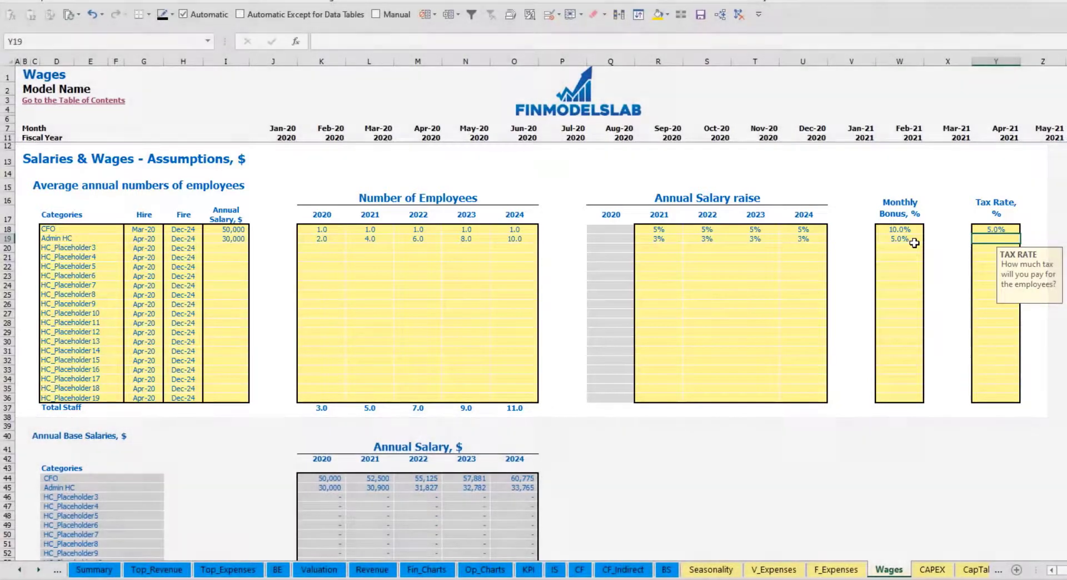
{"action": "type", "text": "5"}
{"action": "key", "text": "ctrl+Return"}
{"action": "key", "text": "Return"}
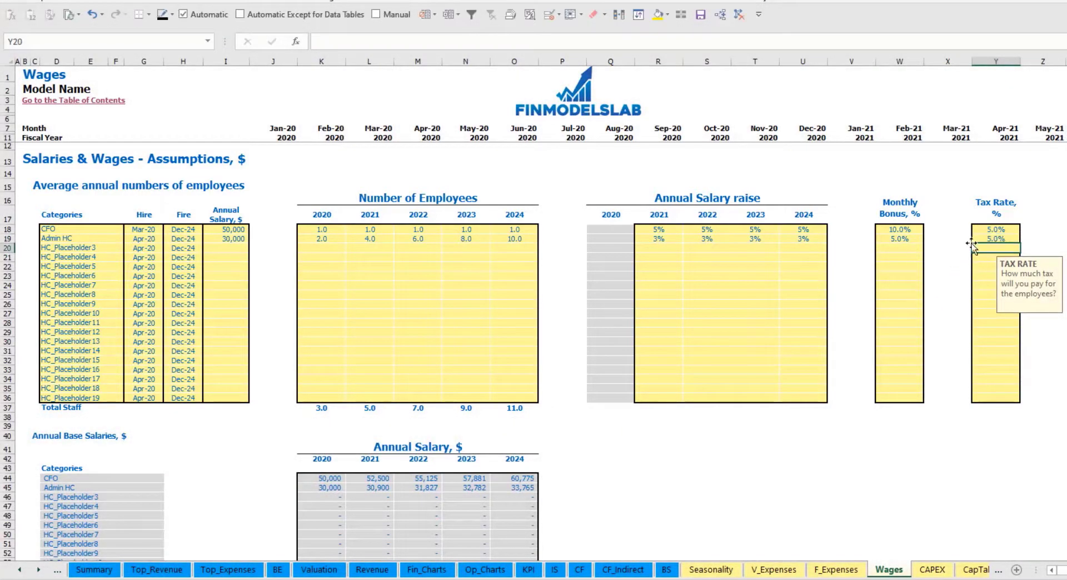
Review Admin HC's monthly headcount in the Total Staff Numbers section year by year, starting from its hire month.
{"action": "scroll", "coordinate": [407, 351], "scroll_direction": "down", "scroll_amount": 7}
{"action": "scroll", "coordinate": [408, 351], "scroll_direction": "down", "scroll_amount": 7}
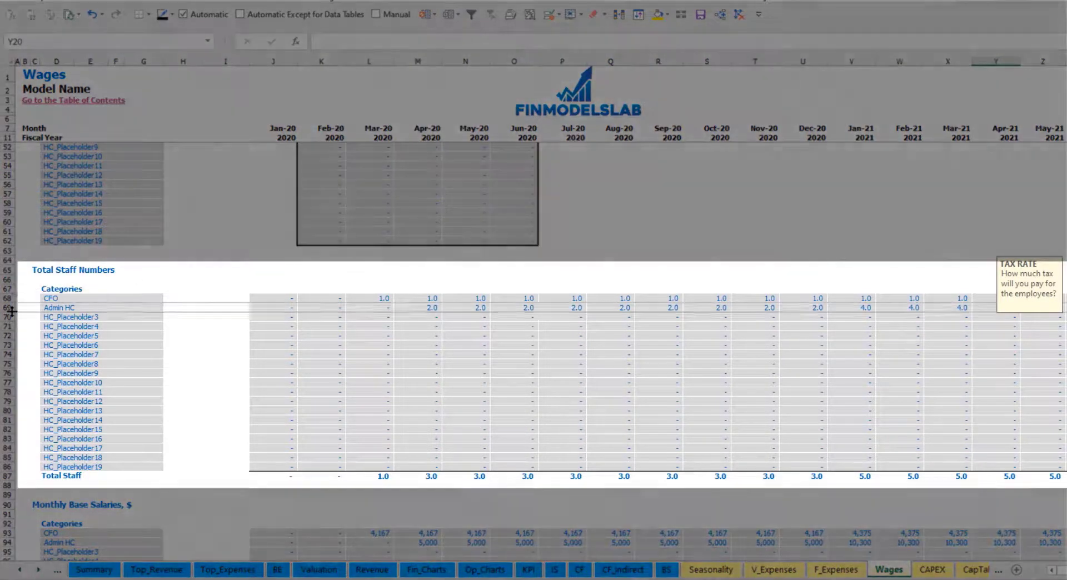
{"action": "left_click", "coordinate": [8, 309]}
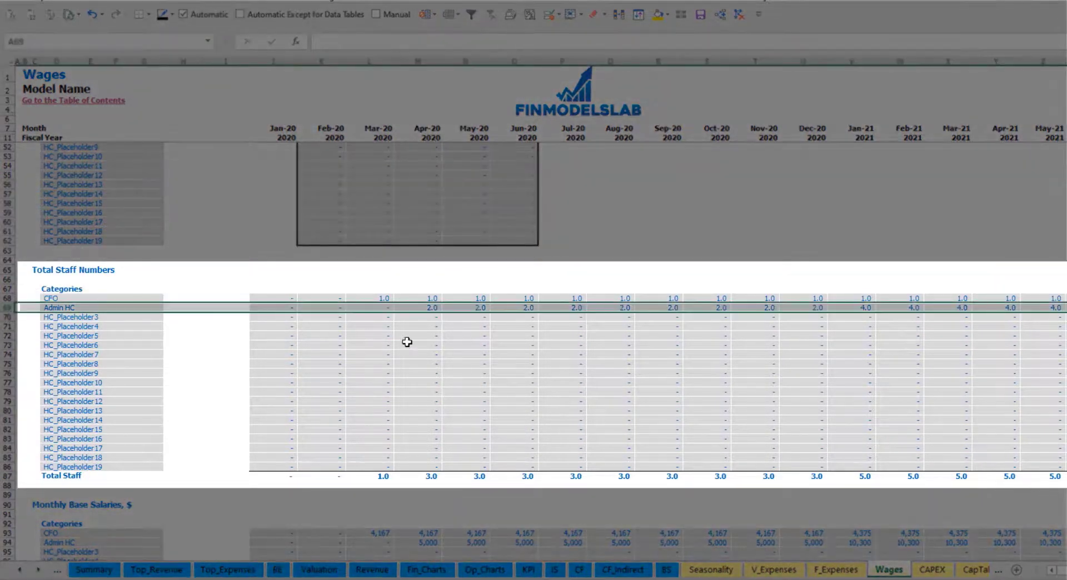
{"action": "left_click", "coordinate": [428, 307]}
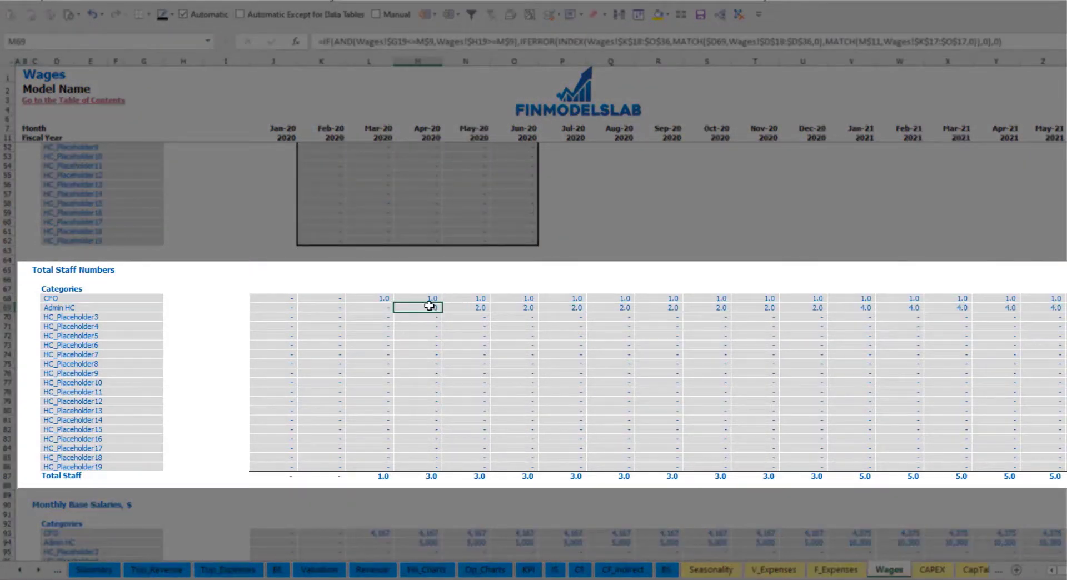
{"action": "left_click_drag", "start_coordinate": [430, 305], "coordinate": [812, 307]}
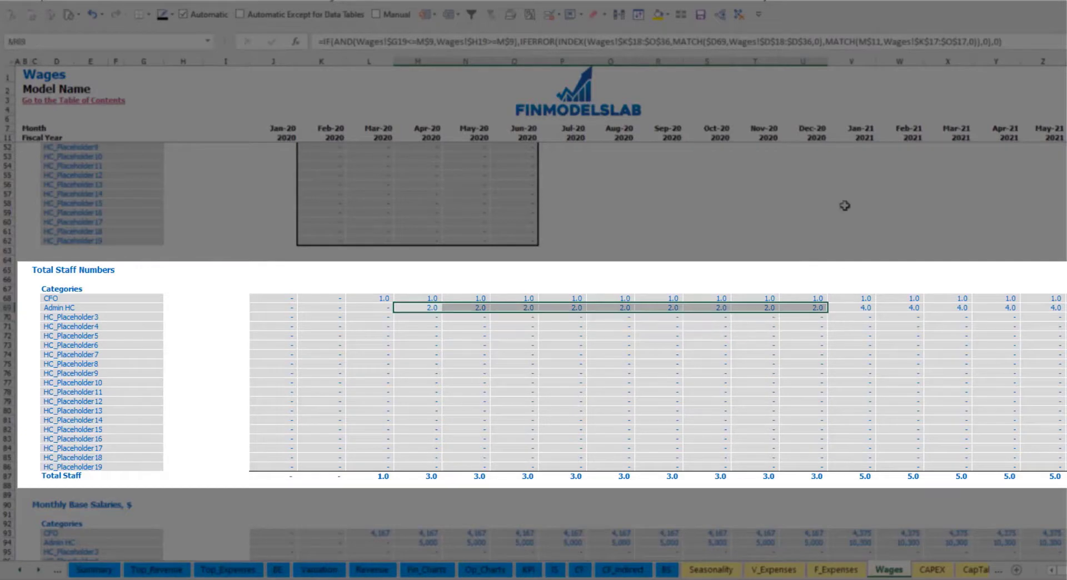
{"action": "left_click", "coordinate": [868, 307]}
{"action": "left_click_drag", "start_coordinate": [869, 305], "coordinate": [1053, 307]}
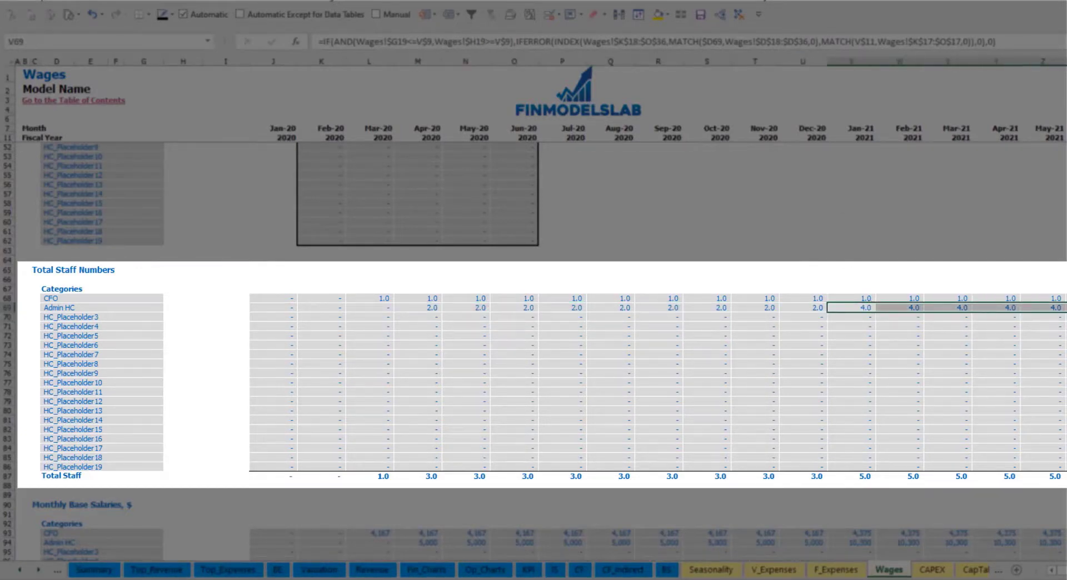
{"action": "scroll", "coordinate": [534, 311], "scroll_direction": "right", "scroll_amount": 10}
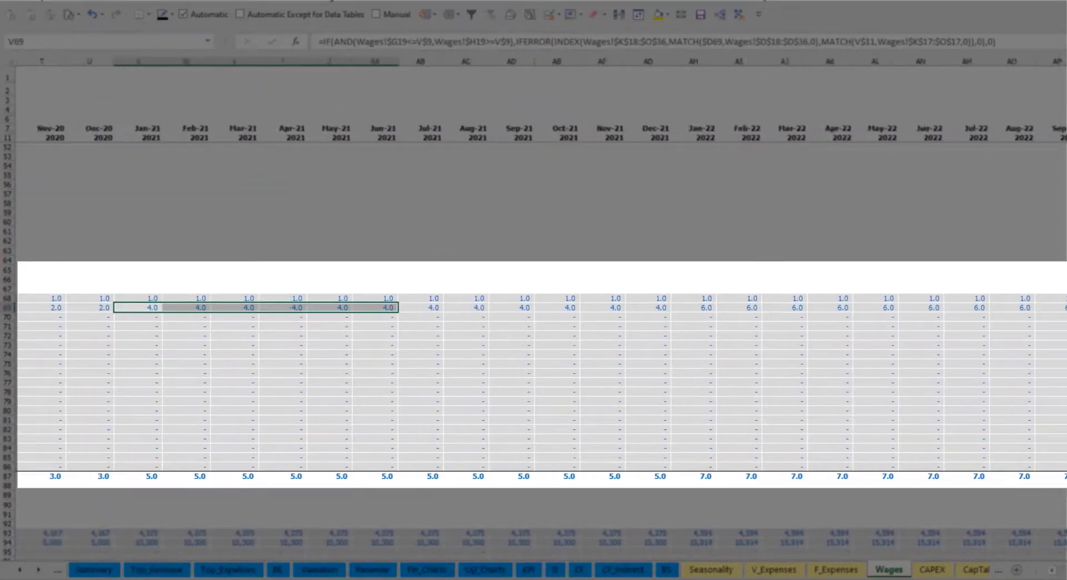
{"action": "left_click", "coordinate": [975, 308]}
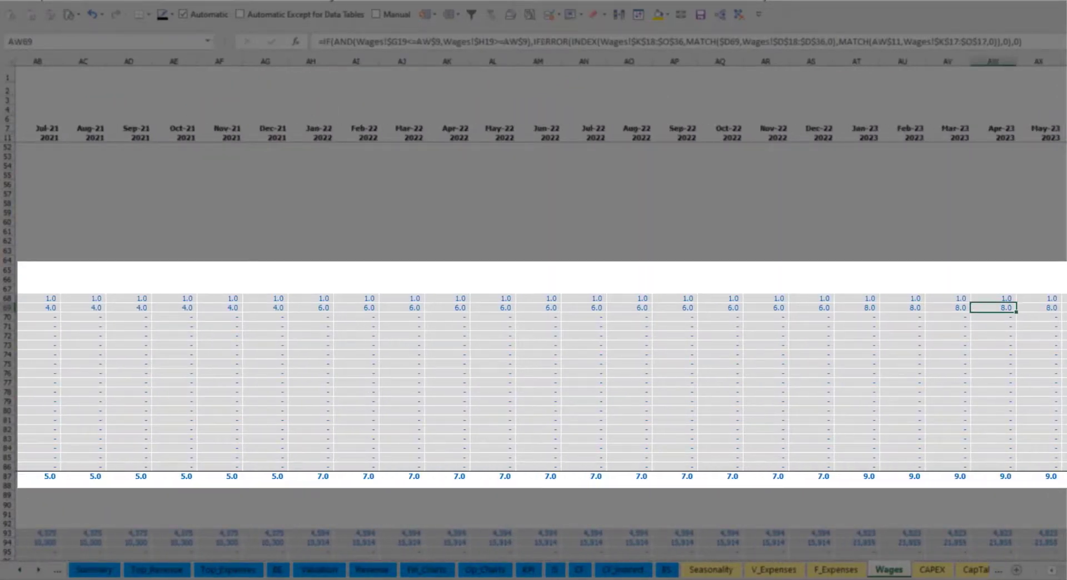
{"action": "scroll", "coordinate": [534, 311], "scroll_direction": "right", "scroll_amount": 5}
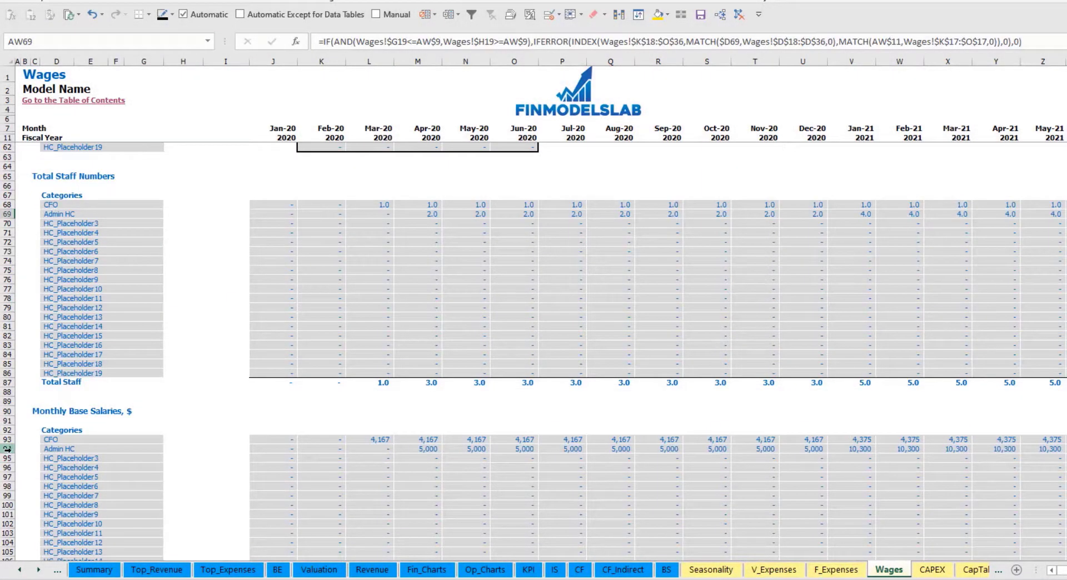
Compare Admin HC's monthly base salaries with its monthly staff numbers for 2020 and 2021.
{"action": "left_click", "coordinate": [8, 449]}
{"action": "left_click", "coordinate": [423, 450]}
{"action": "left_click", "coordinate": [426, 214]}
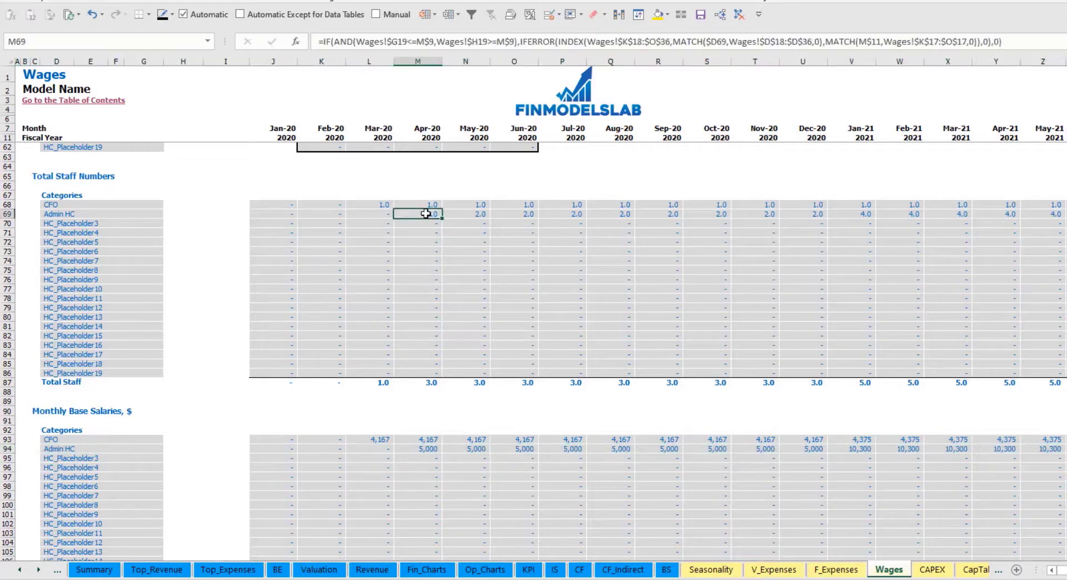
{"action": "left_click", "coordinate": [1044, 215]}
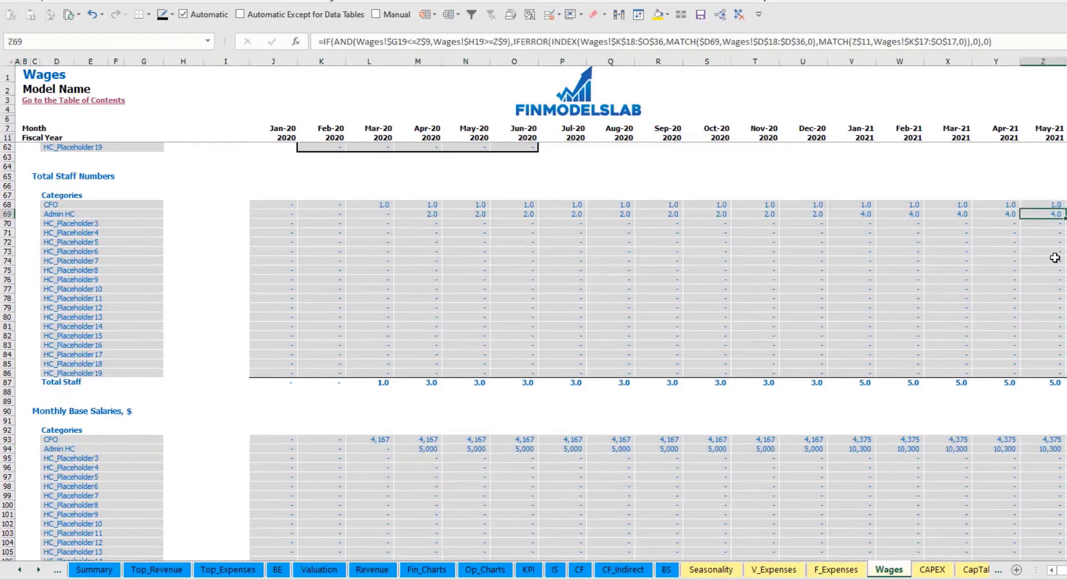
Review the CFO and Admin HC monthly base salaries, bonuses and base taxes on the Wages sheet.
{"action": "left_click", "coordinate": [1055, 450]}
{"action": "scroll", "coordinate": [533, 475], "scroll_direction": "down", "scroll_amount": 10}
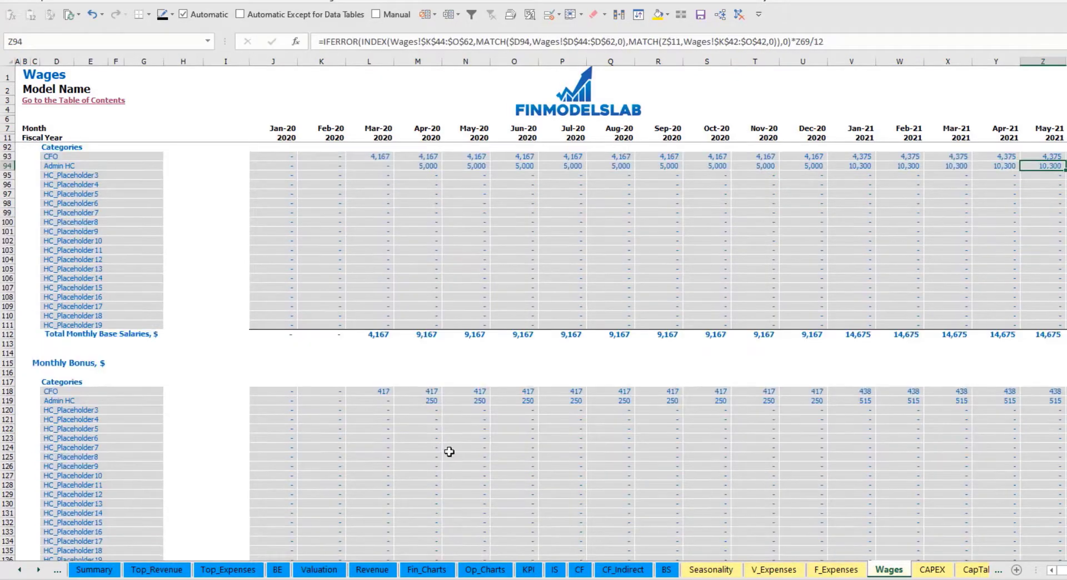
{"action": "scroll", "coordinate": [374, 407], "scroll_direction": "down", "scroll_amount": 10}
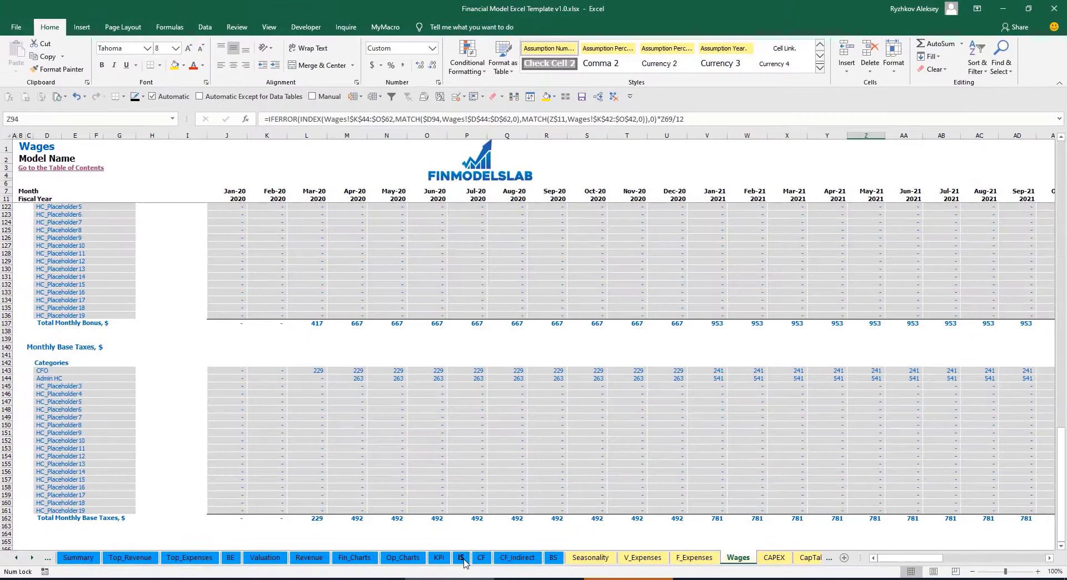
Expand the Salary and Wages group on the Income Statement sheet and examine the CFO and Admin HC lines.
{"action": "left_click", "coordinate": [462, 558]}
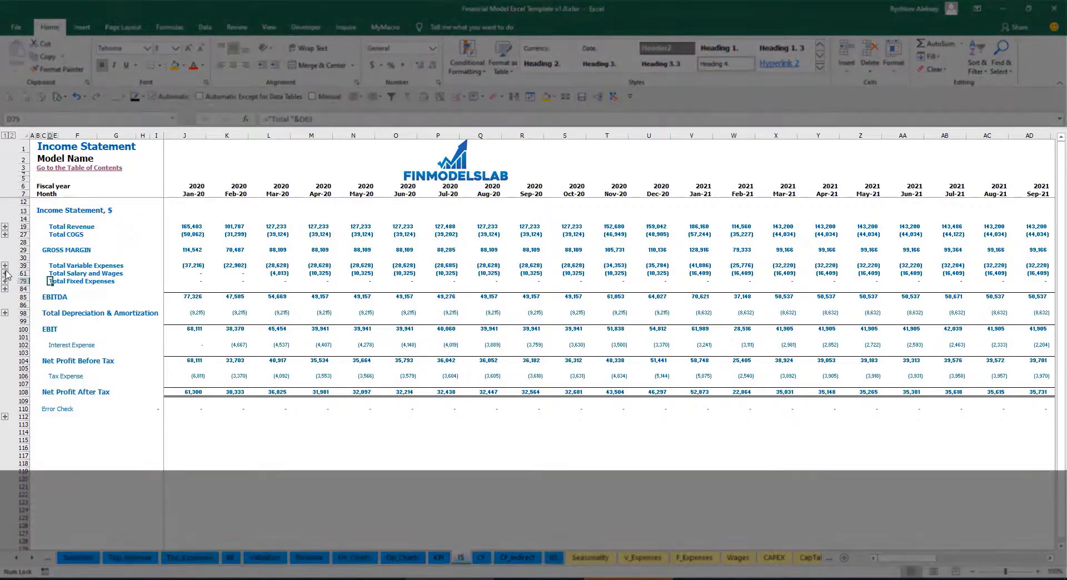
{"action": "left_click", "coordinate": [5, 273]}
{"action": "left_click", "coordinate": [169, 288]}
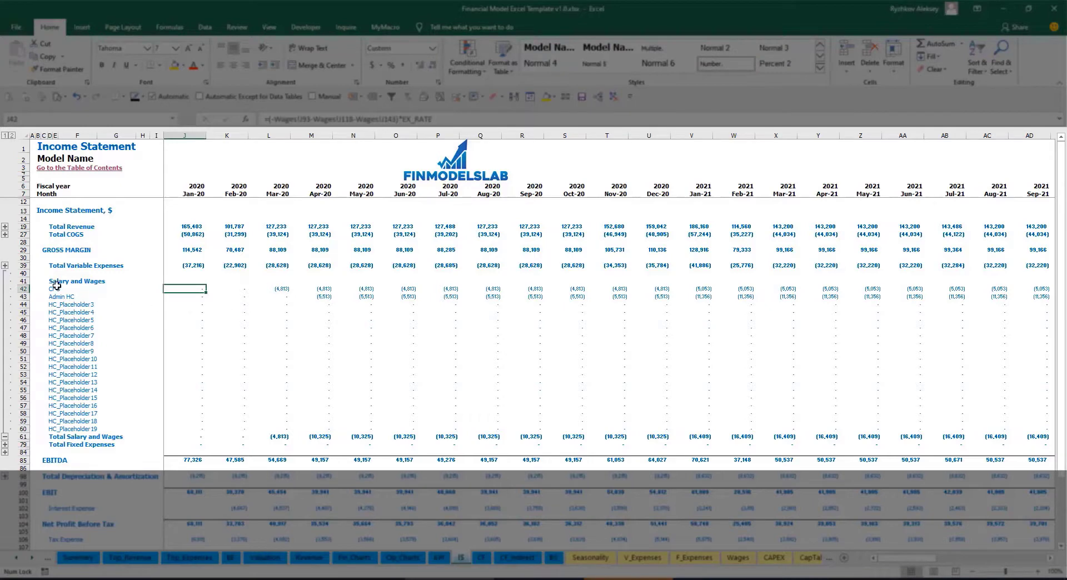
{"action": "left_click_drag", "start_coordinate": [57, 286], "coordinate": [55, 429]}
{"action": "left_click", "coordinate": [95, 296]}
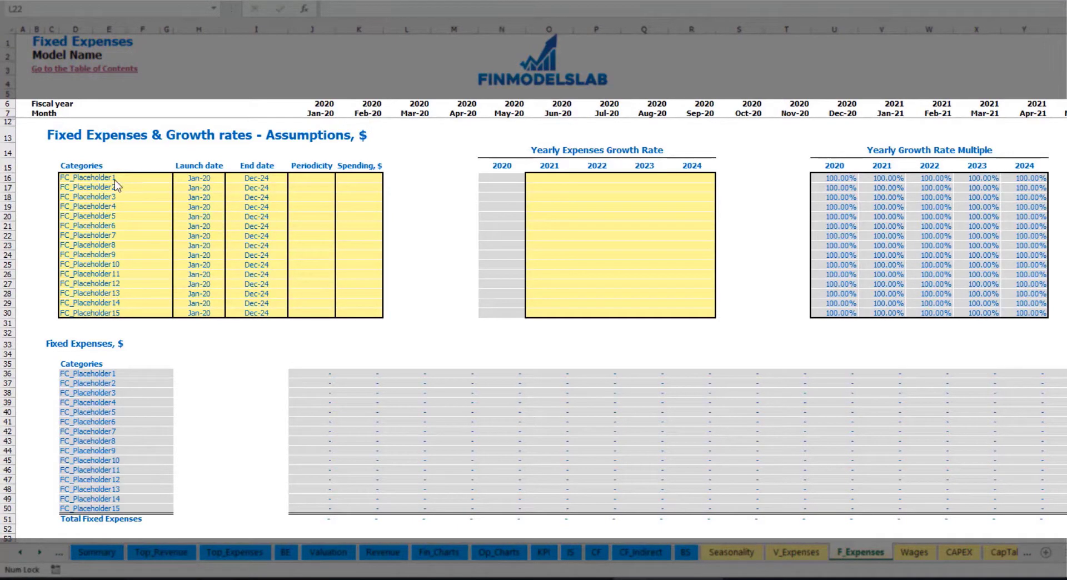
Name the first fixed expense category Utilities and set its launch date to Mar-20.
{"action": "left_click", "coordinate": [118, 178]}
{"action": "type", "text": "Utilities"}
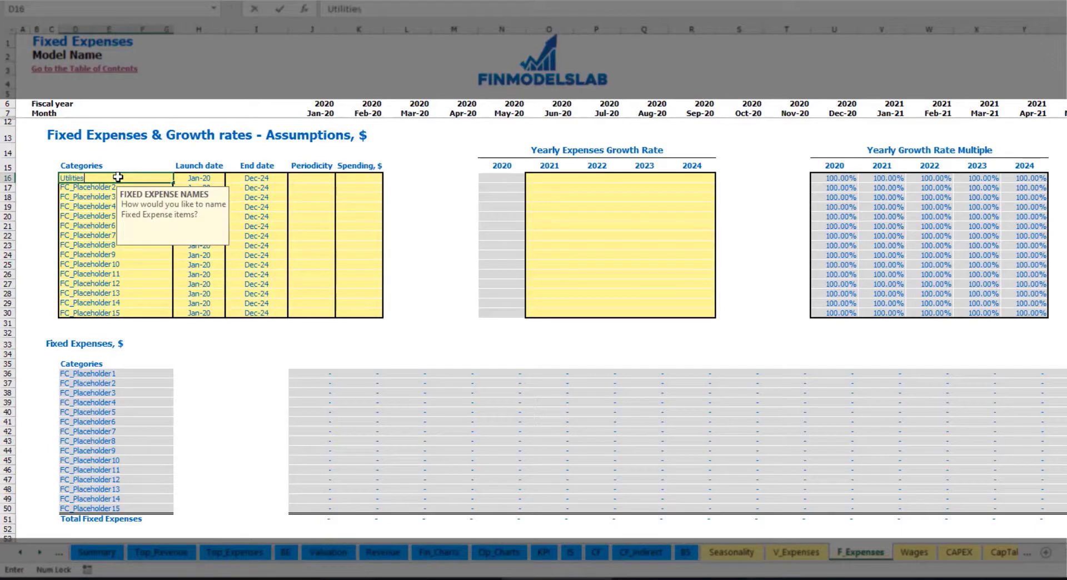
{"action": "key", "text": "Return"}
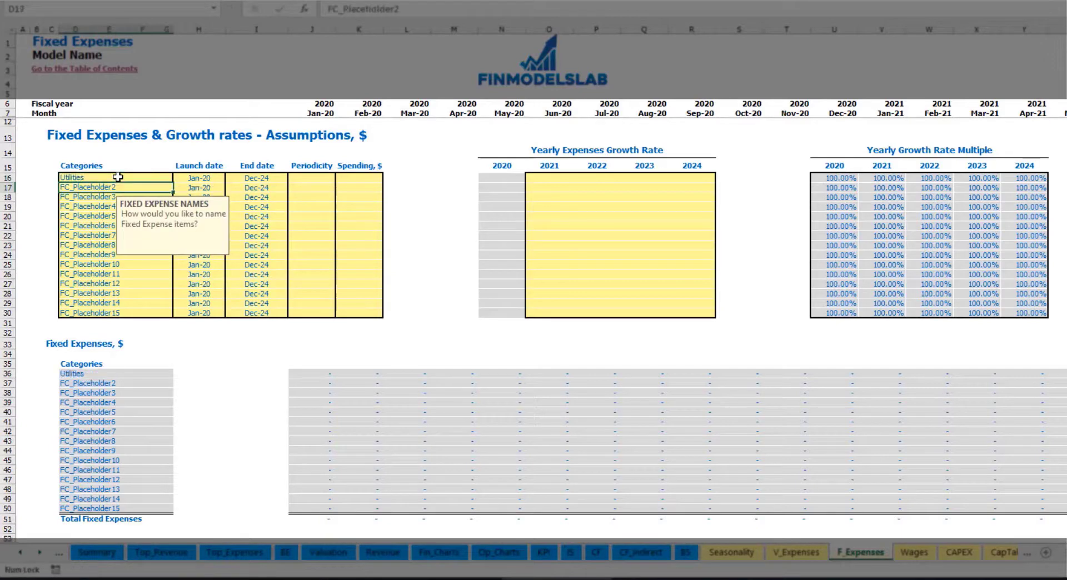
{"action": "left_click", "coordinate": [205, 178]}
{"action": "left_click", "coordinate": [230, 177]}
{"action": "left_click", "coordinate": [194, 206]}
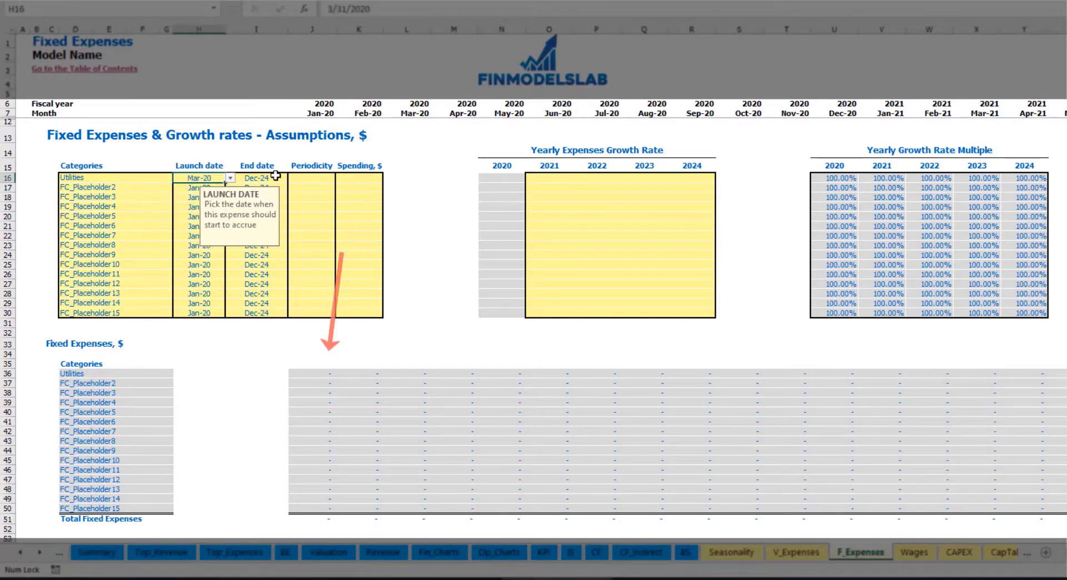
Check the Utilities end date against the monthly timeline of the Fixed Expenses sheet.
{"action": "left_click", "coordinate": [275, 178]}
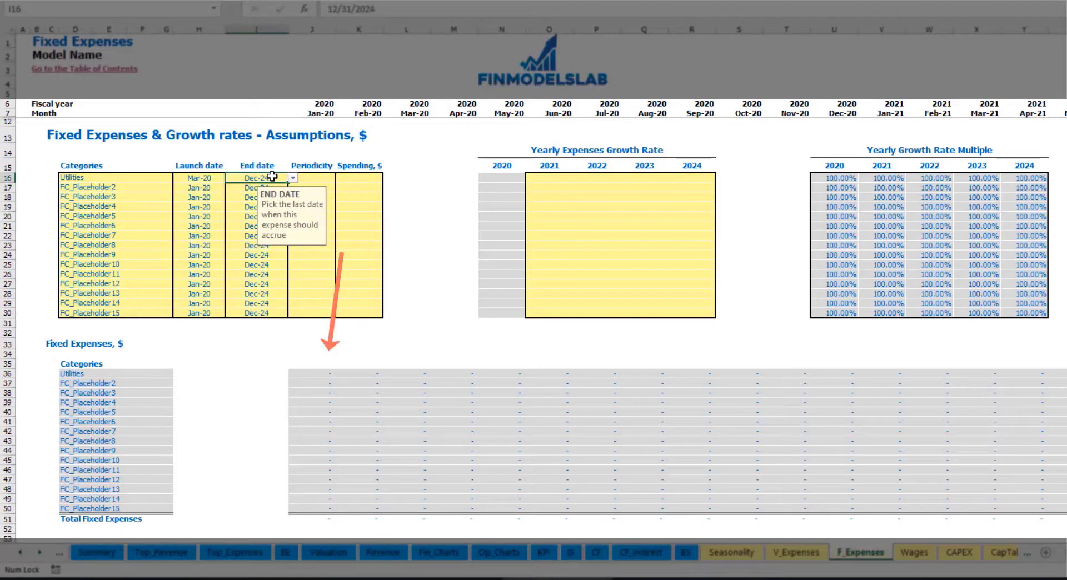
{"action": "left_click", "coordinate": [319, 114]}
{"action": "key", "text": "ctrl+Right"}
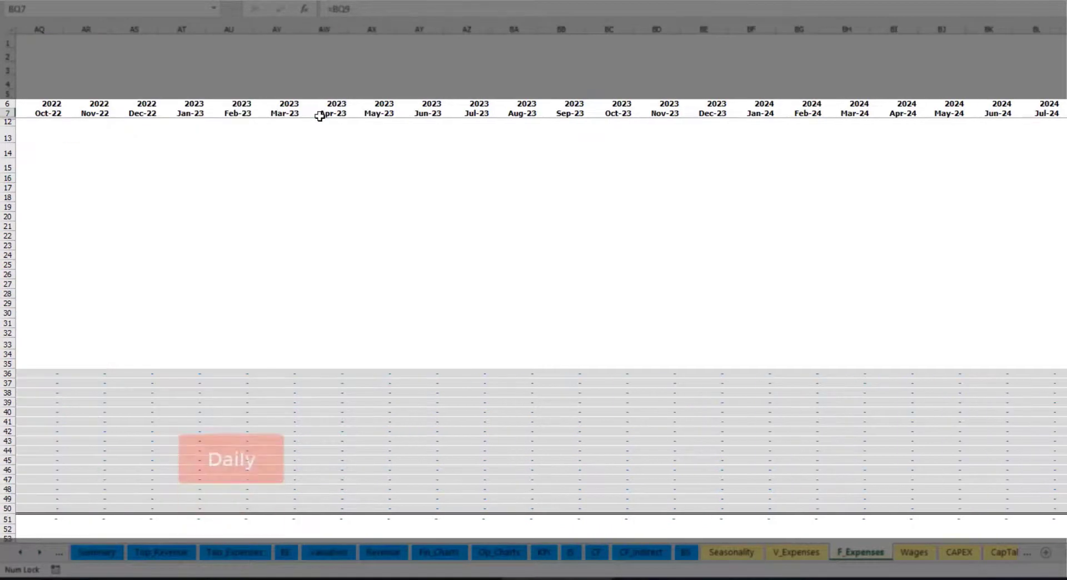
{"action": "key", "text": "ctrl+Left"}
{"action": "key", "text": "Left"}
{"action": "key", "text": "Left"}
{"action": "key", "text": "Left"}
{"action": "key", "text": "Left"}
{"action": "key", "text": "Left"}
{"action": "key", "text": "Left"}
{"action": "key", "text": "Left"}
{"action": "key", "text": "Left"}
{"action": "key", "text": "Left"}
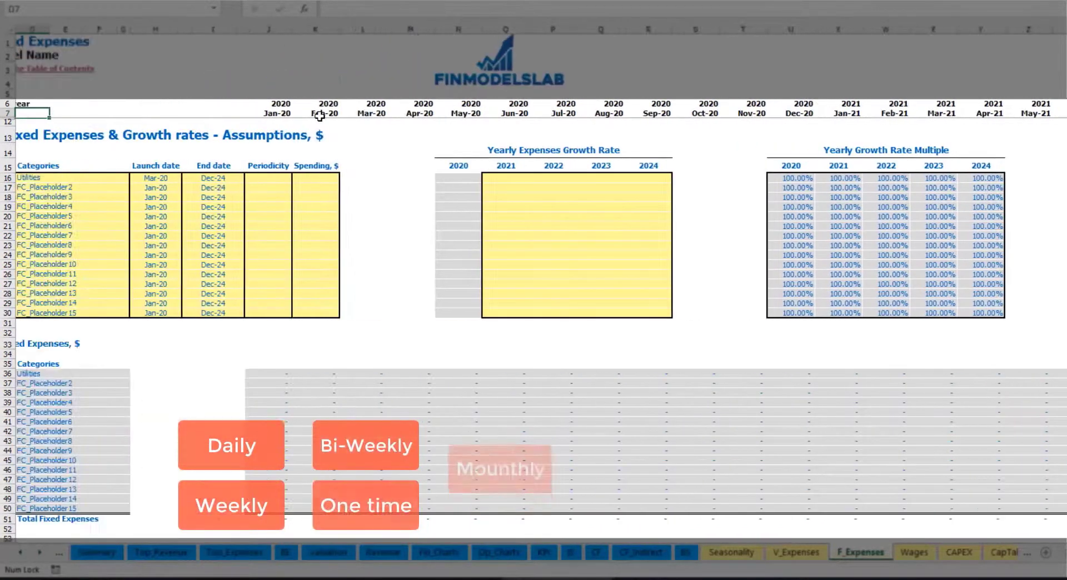
Set the Utilities periodicity to Daily and its spending to $50.
{"action": "left_click", "coordinate": [320, 178]}
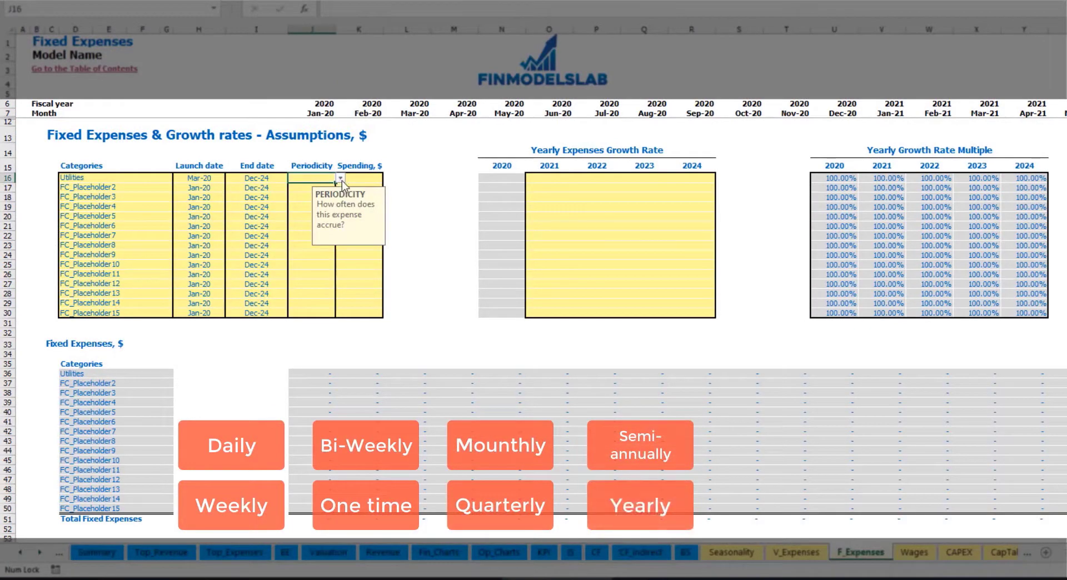
{"action": "left_click", "coordinate": [340, 178]}
{"action": "left_click", "coordinate": [324, 197]}
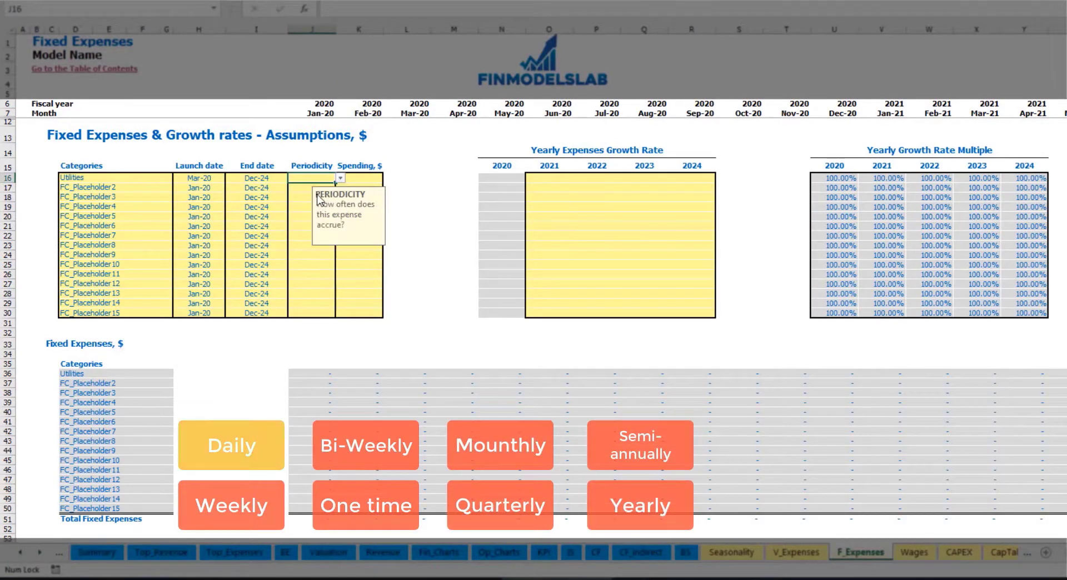
{"action": "key", "text": "Right"}
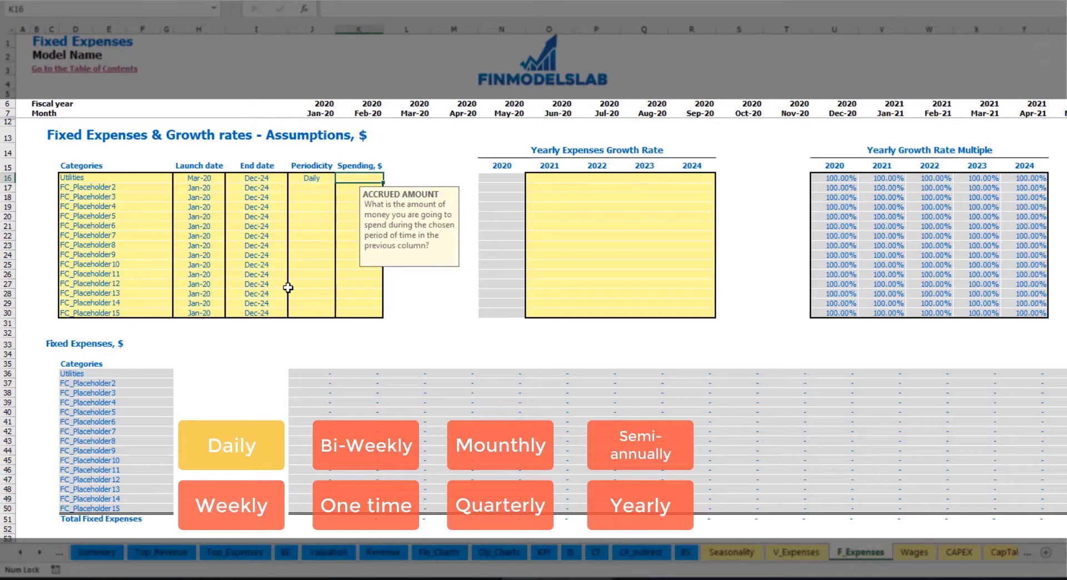
{"action": "type", "text": "5"}
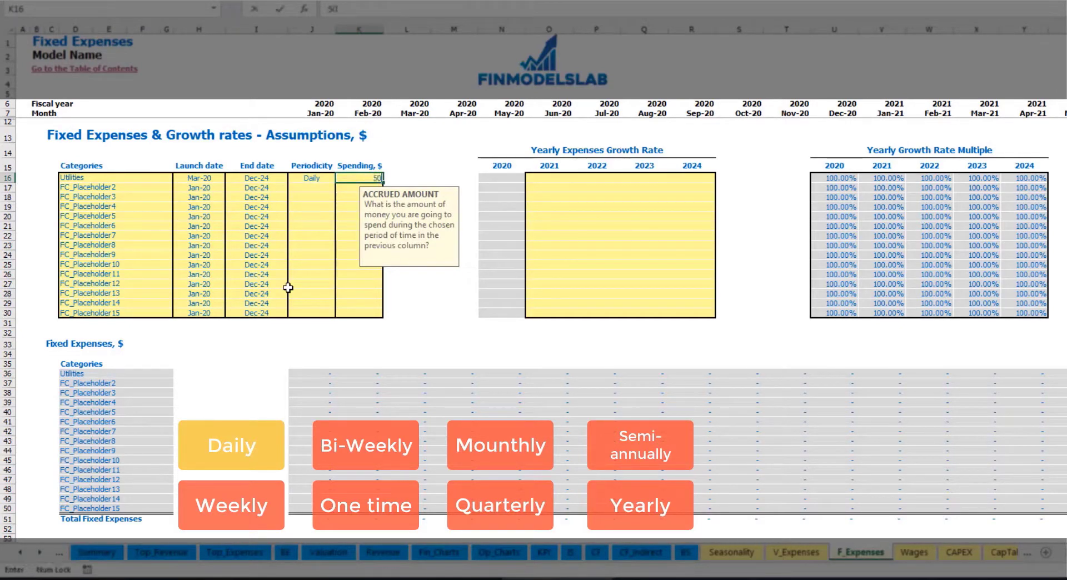
{"action": "type", "text": "0"}
{"action": "key", "text": "Return"}
Compare the calculated Utilities expenses for March, April and May 2020 in the Fixed Expenses section.
{"action": "left_click", "coordinate": [414, 377]}
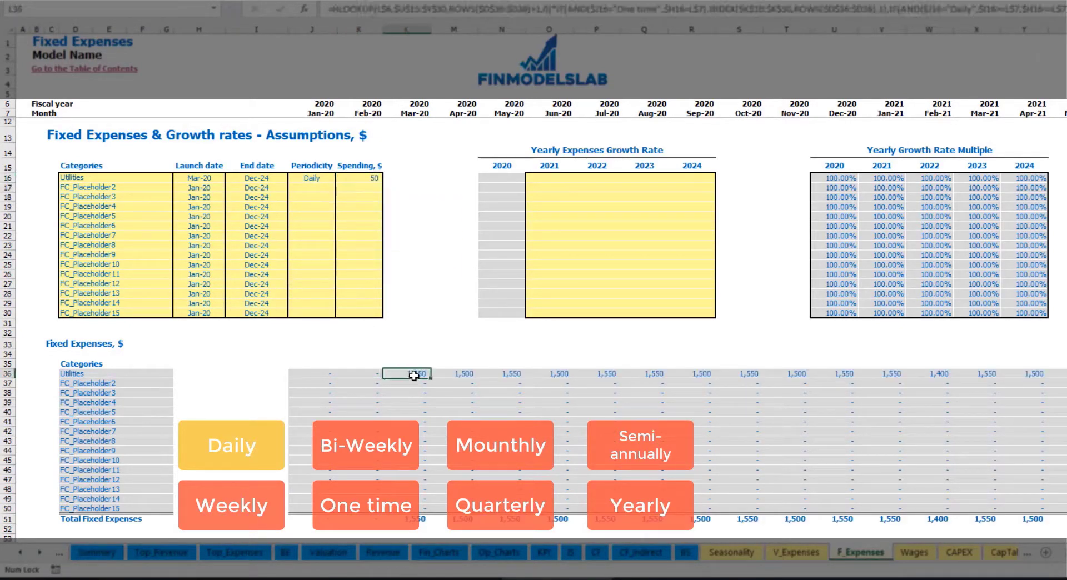
{"action": "left_click", "coordinate": [464, 376]}
{"action": "left_click", "coordinate": [518, 374]}
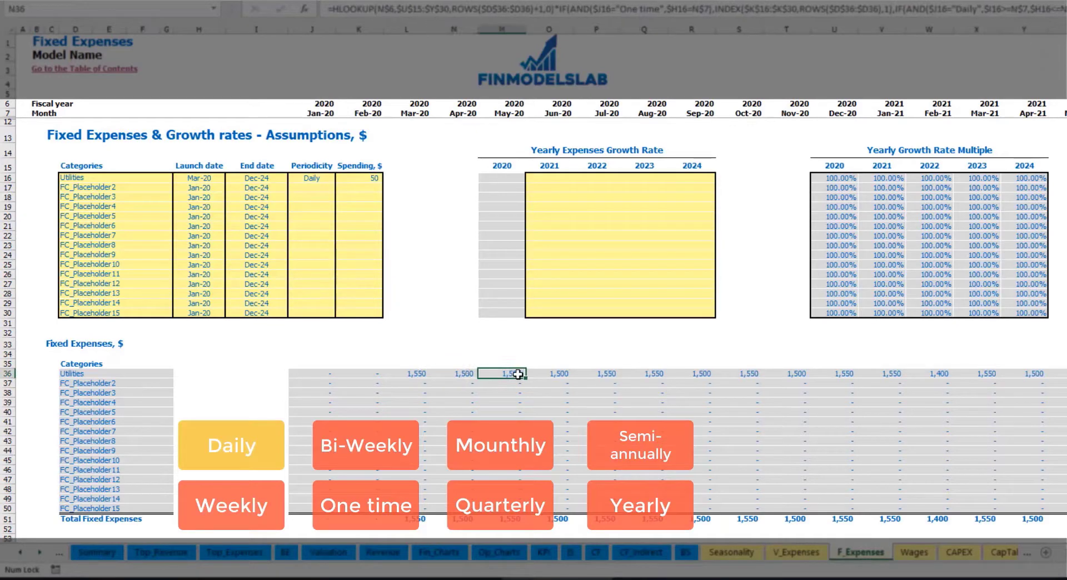
{"action": "left_click", "coordinate": [414, 373]}
{"action": "left_click", "coordinate": [447, 377]}
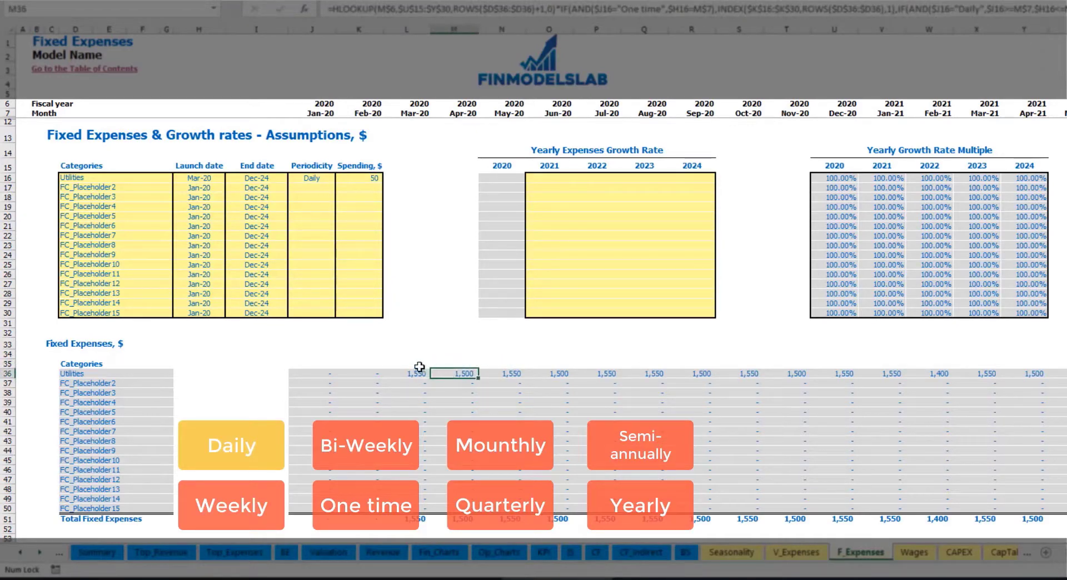
{"action": "left_click", "coordinate": [410, 110]}
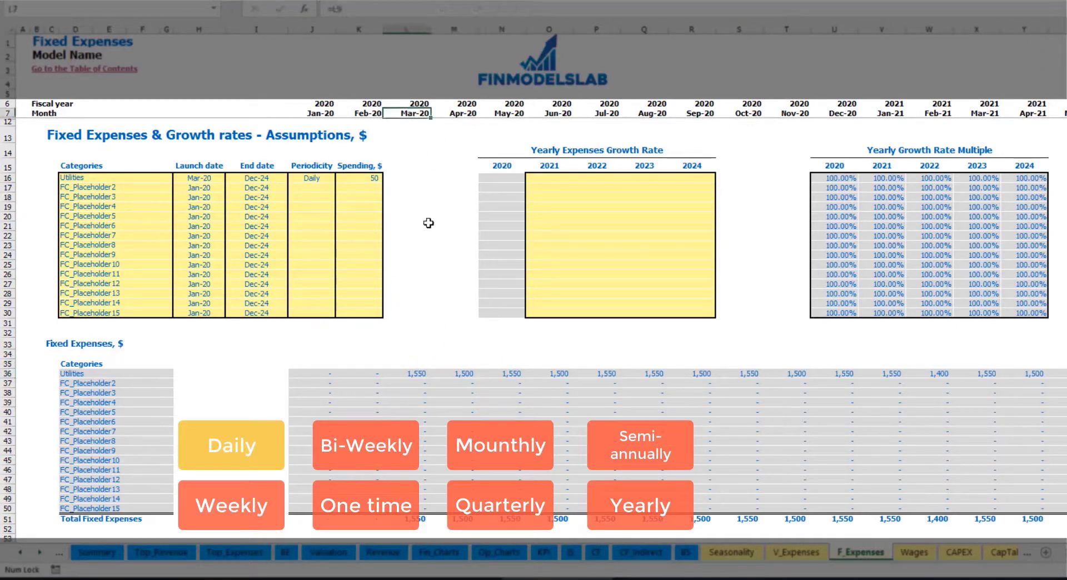
{"action": "left_click", "coordinate": [419, 375]}
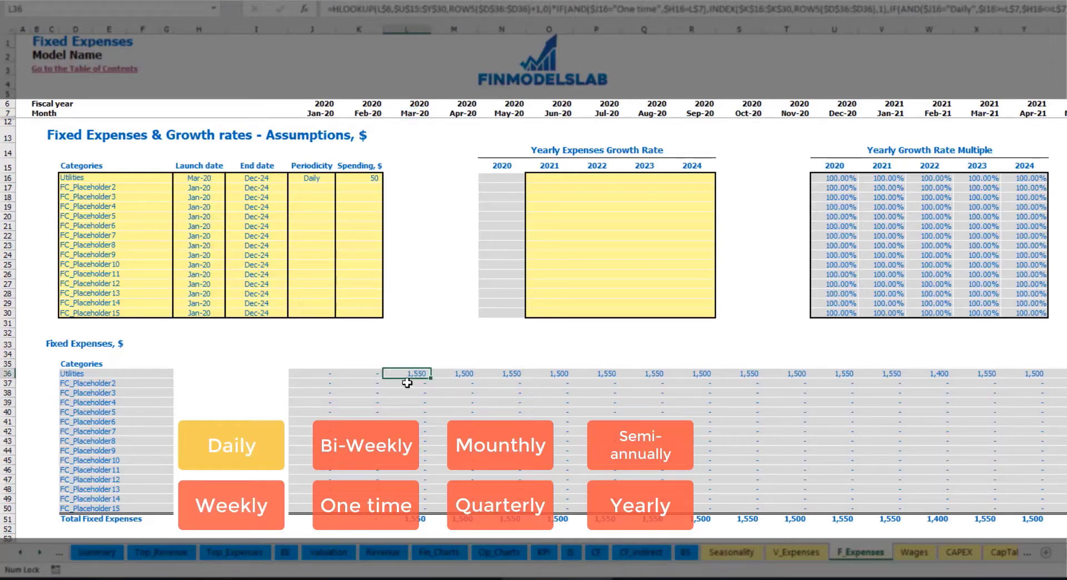
{"action": "left_click", "coordinate": [465, 373]}
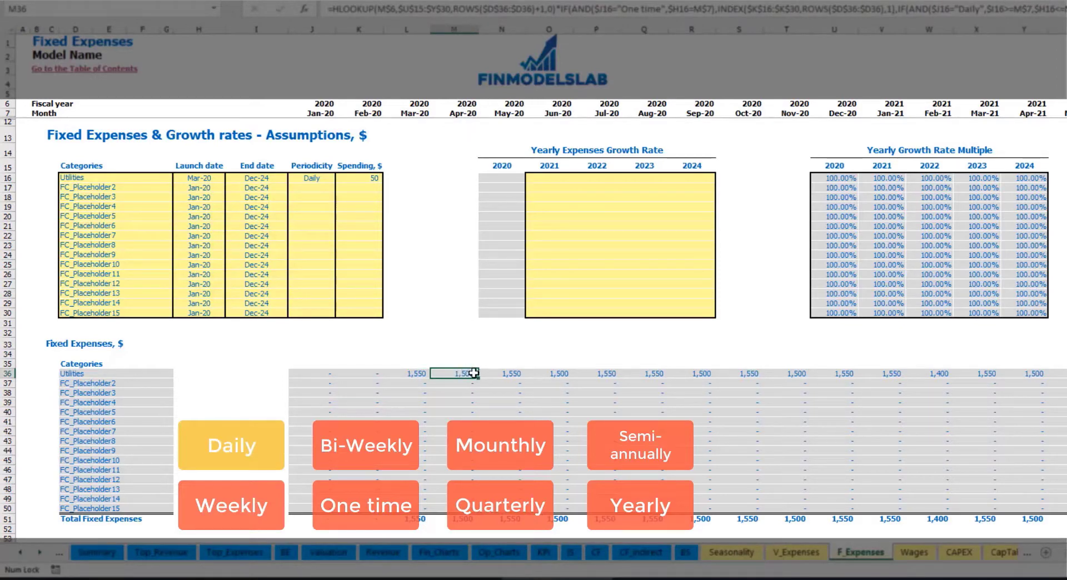
Set the Utilities yearly growth rate to 5% for 2021 and copy it across 2022 to 2024.
{"action": "left_click", "coordinate": [555, 180]}
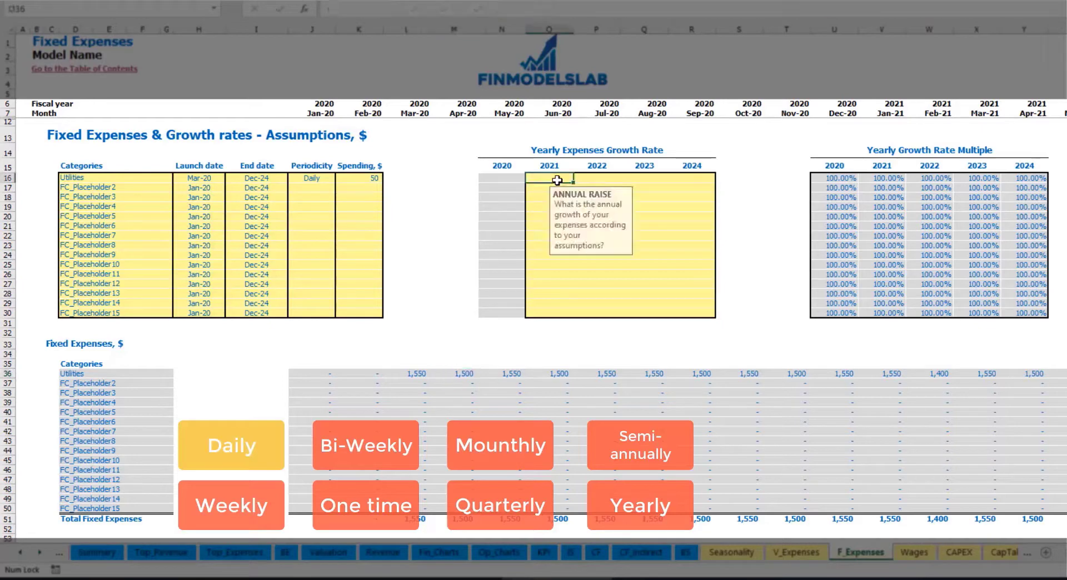
{"action": "type", "text": "5%"}
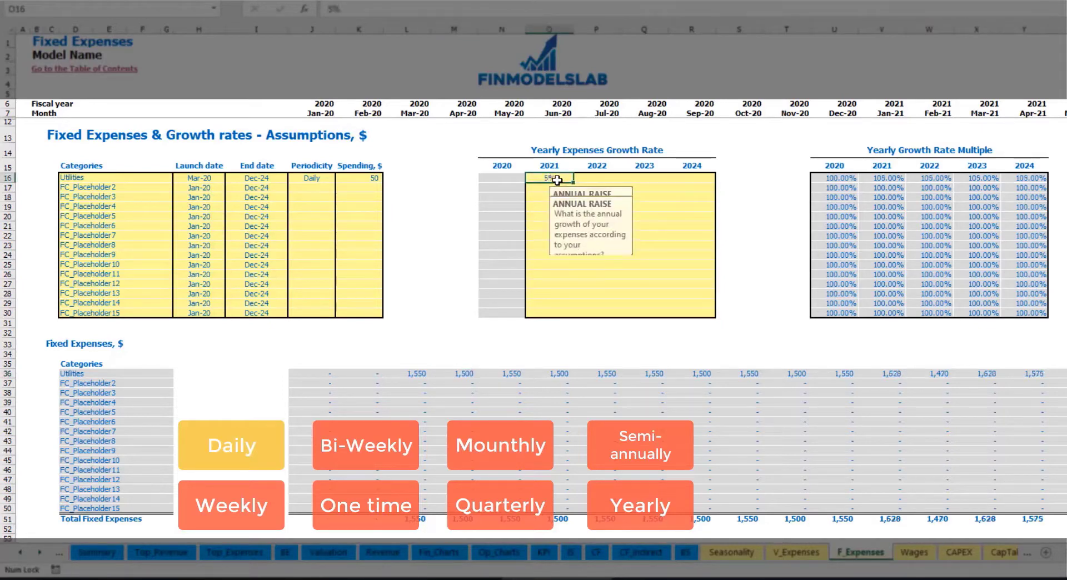
{"action": "key", "text": "ctrl+Return"}
{"action": "key", "text": "ctrl+c"}
{"action": "key", "text": "Right"}
{"action": "key", "text": "shift+Right"}
{"action": "key", "text": "shift+Right"}
{"action": "key", "text": "ctrl+v"}
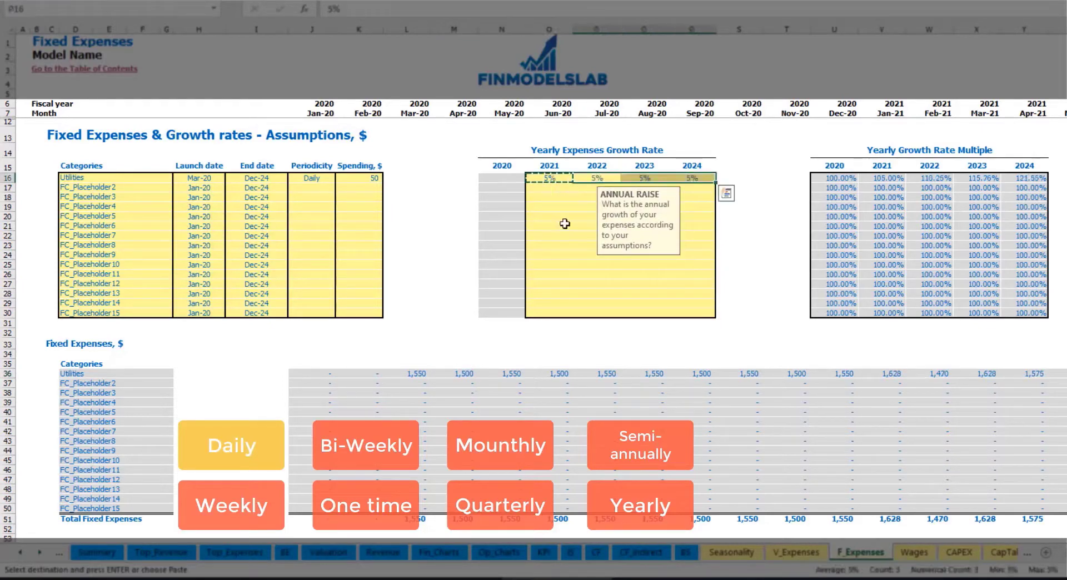
Review the Utilities growth rates and their effect on the monthly expenses in 2021 and 2022.
{"action": "left_click_drag", "start_coordinate": [556, 179], "coordinate": [692, 179]}
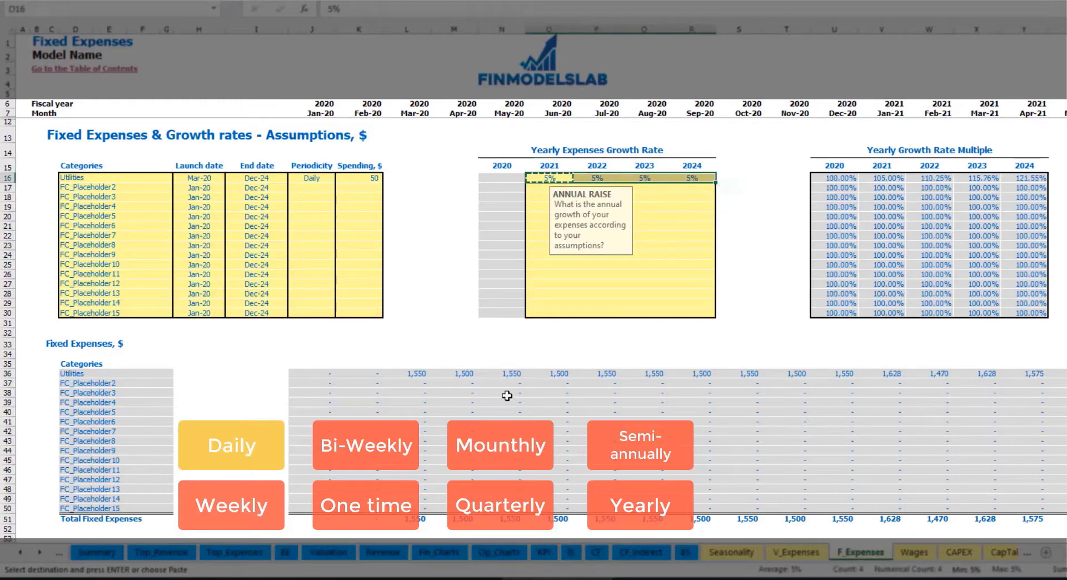
{"action": "scroll", "coordinate": [988, 536], "scroll_direction": "right", "scroll_amount": 10}
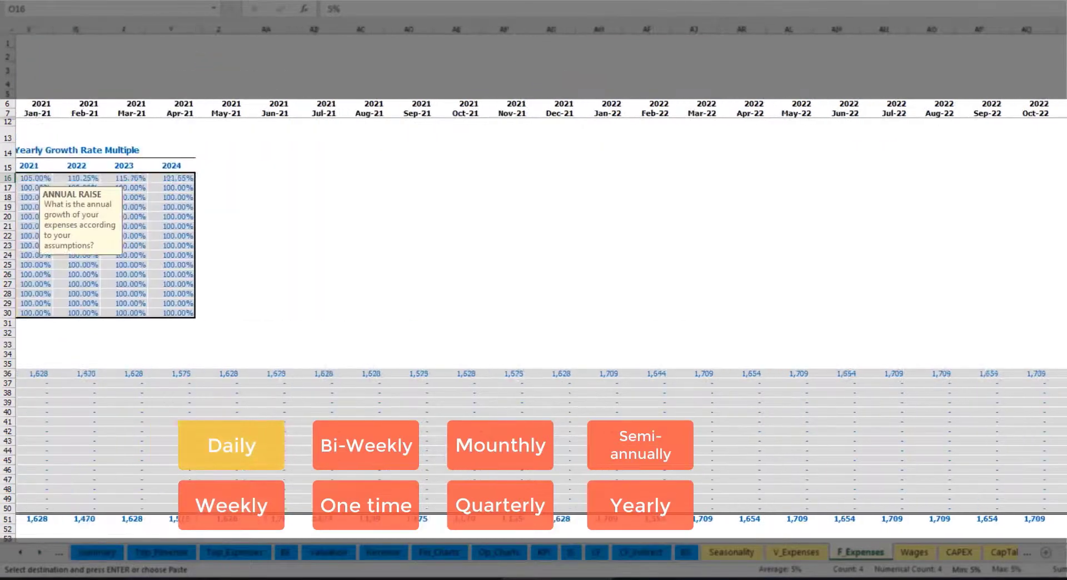
{"action": "scroll", "coordinate": [989, 536], "scroll_direction": "left", "scroll_amount": 10}
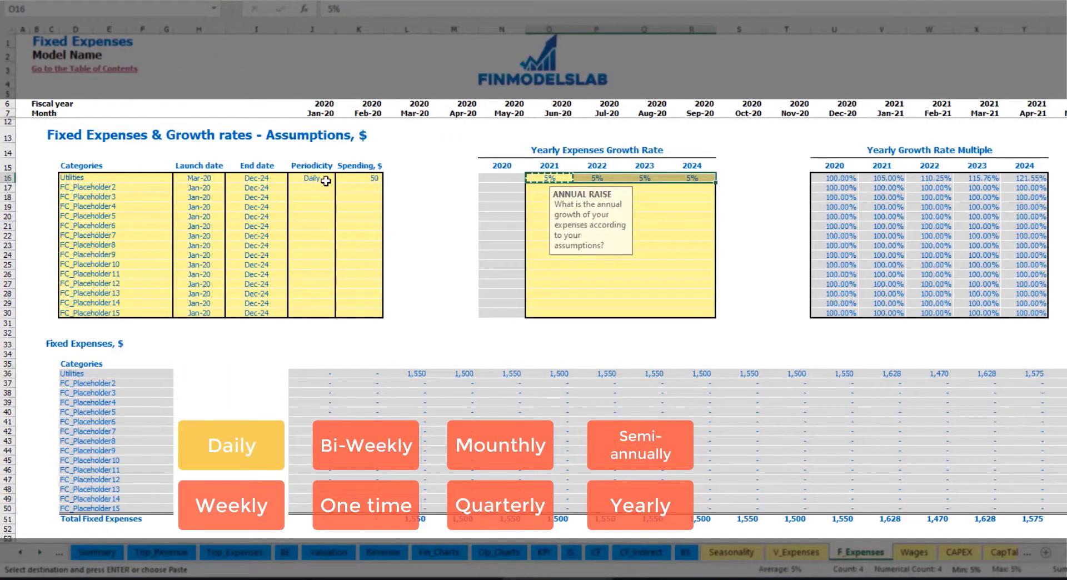
Name the second fixed expense Advertising, with launch date Mar-20 and end date Aug-24.
{"action": "left_click", "coordinate": [125, 186]}
{"action": "type", "text": "Advertisin"}
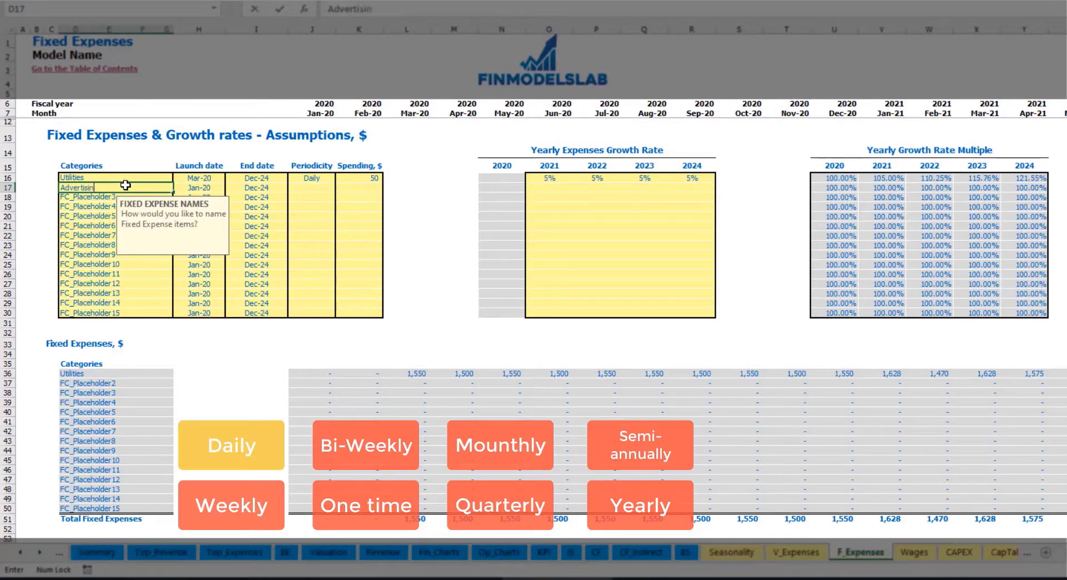
{"action": "type", "text": "g"}
{"action": "left_click", "coordinate": [210, 189]}
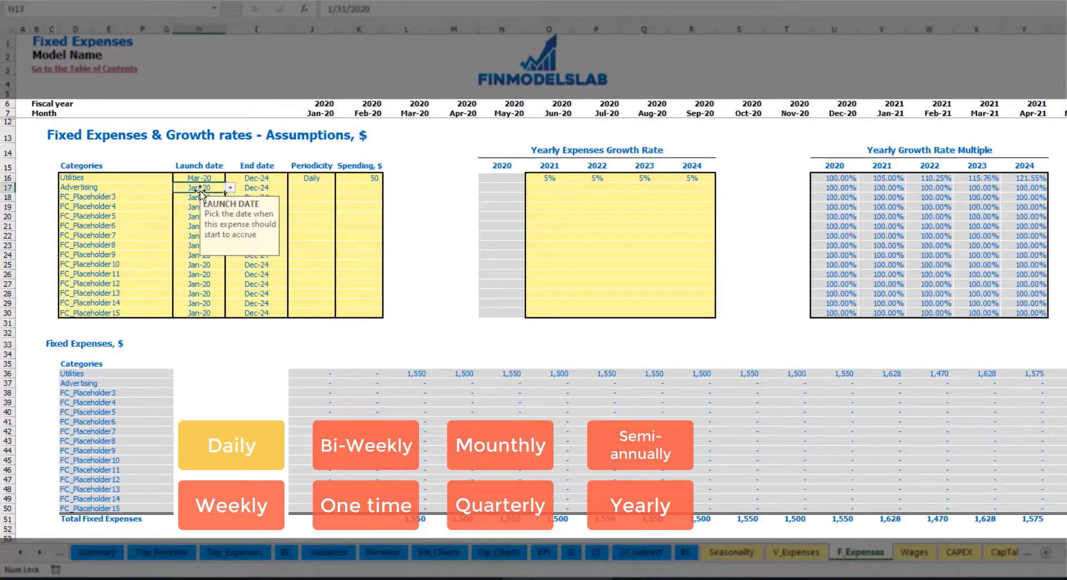
{"action": "left_click", "coordinate": [231, 189]}
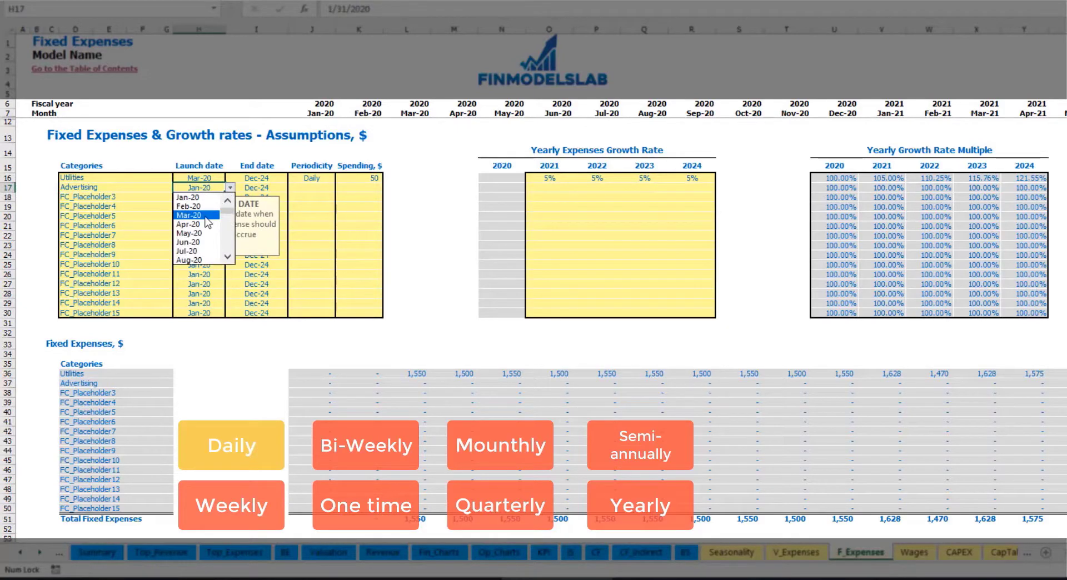
{"action": "left_click", "coordinate": [207, 217]}
{"action": "left_click", "coordinate": [270, 186]}
{"action": "left_click", "coordinate": [293, 188]}
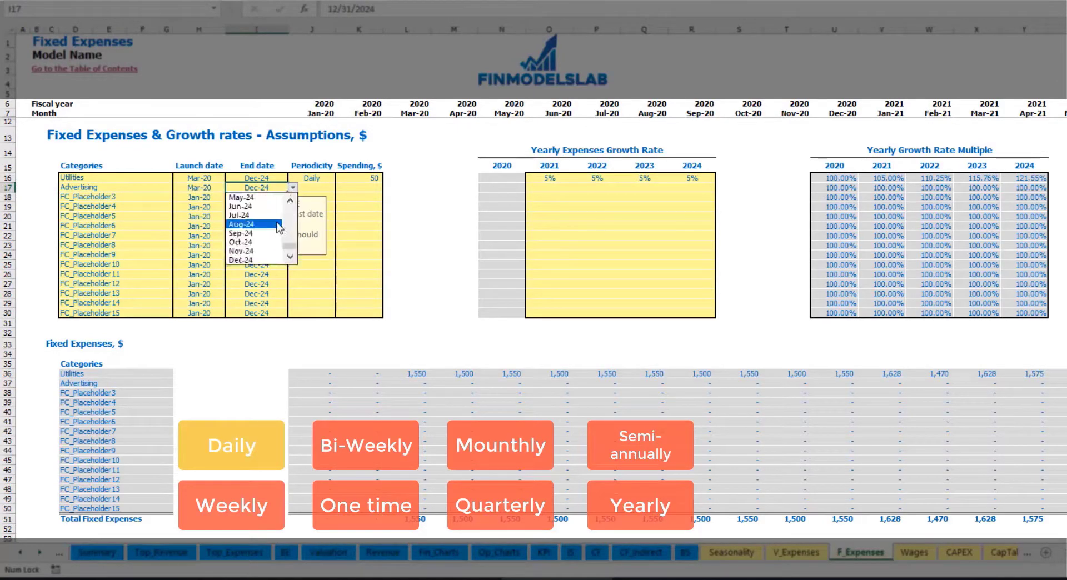
{"action": "left_click", "coordinate": [261, 225]}
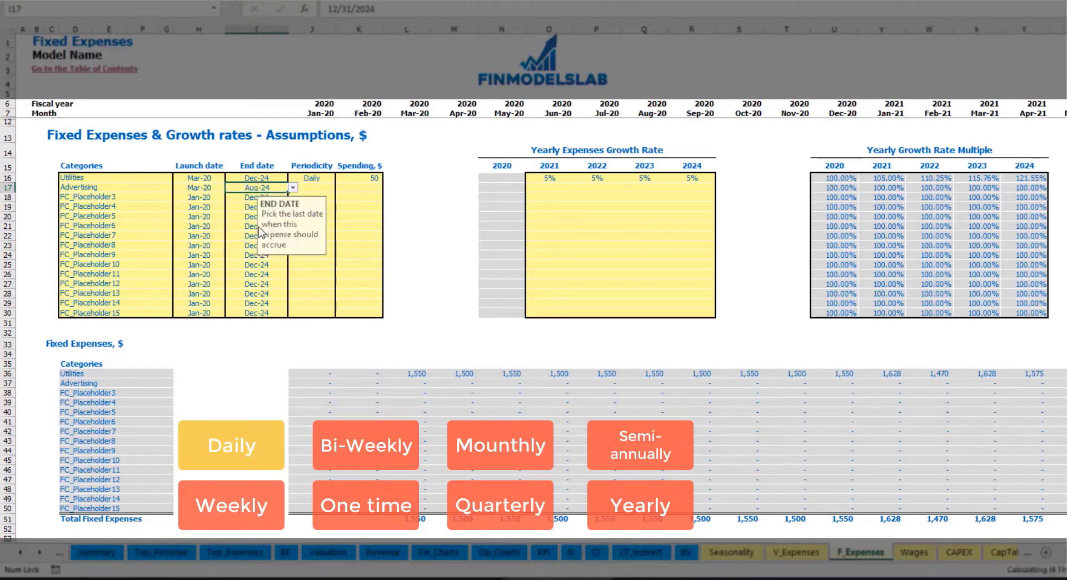
Set the Advertising periodicity to Weekly and its spending to $100.
{"action": "left_click", "coordinate": [311, 186]}
{"action": "left_click", "coordinate": [341, 188]}
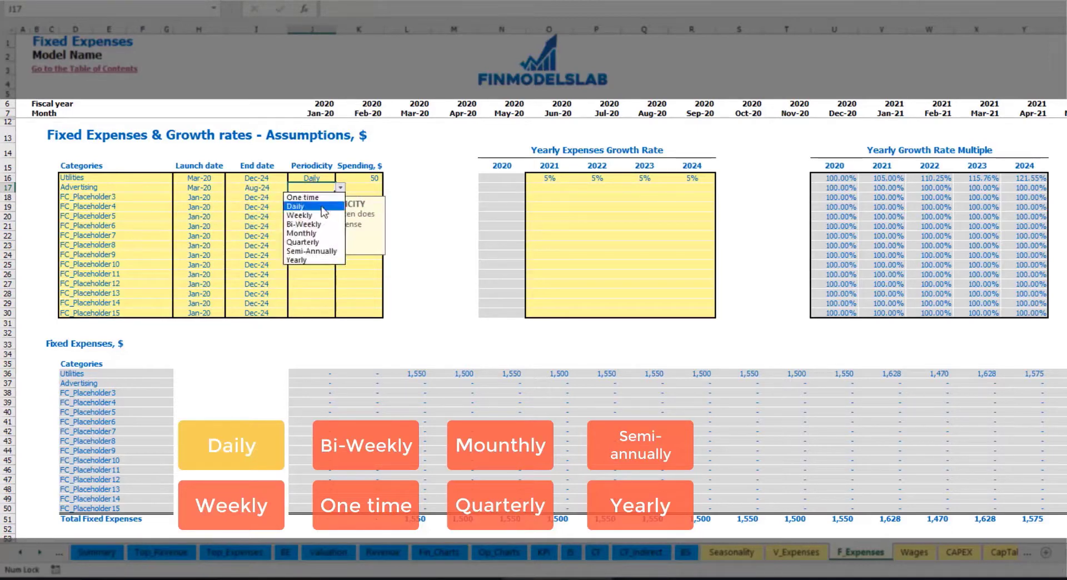
{"action": "left_click", "coordinate": [303, 215]}
{"action": "left_click", "coordinate": [356, 191]}
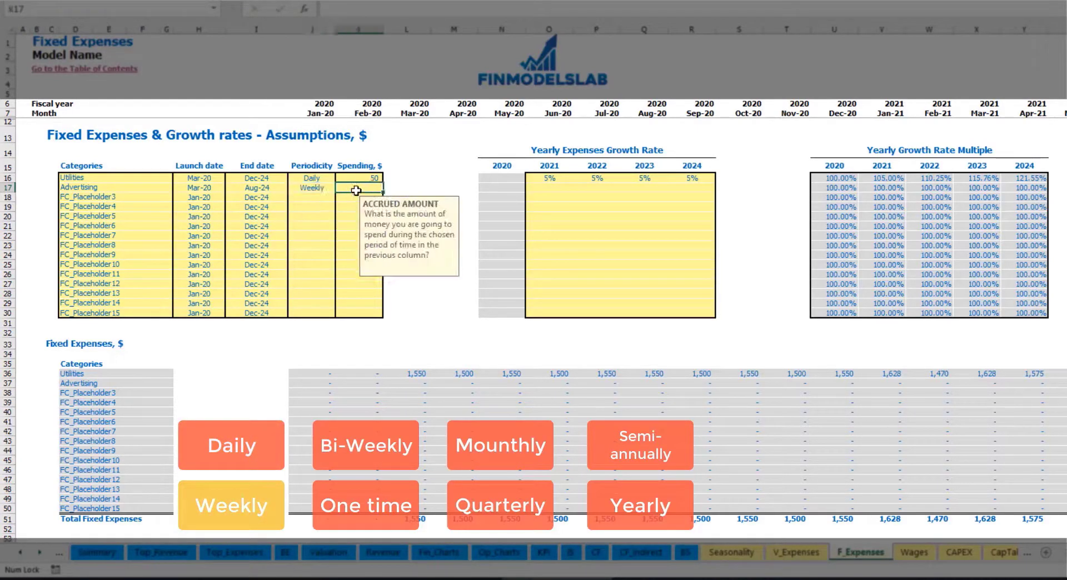
{"action": "type", "text": "100"}
{"action": "key", "text": "Return"}
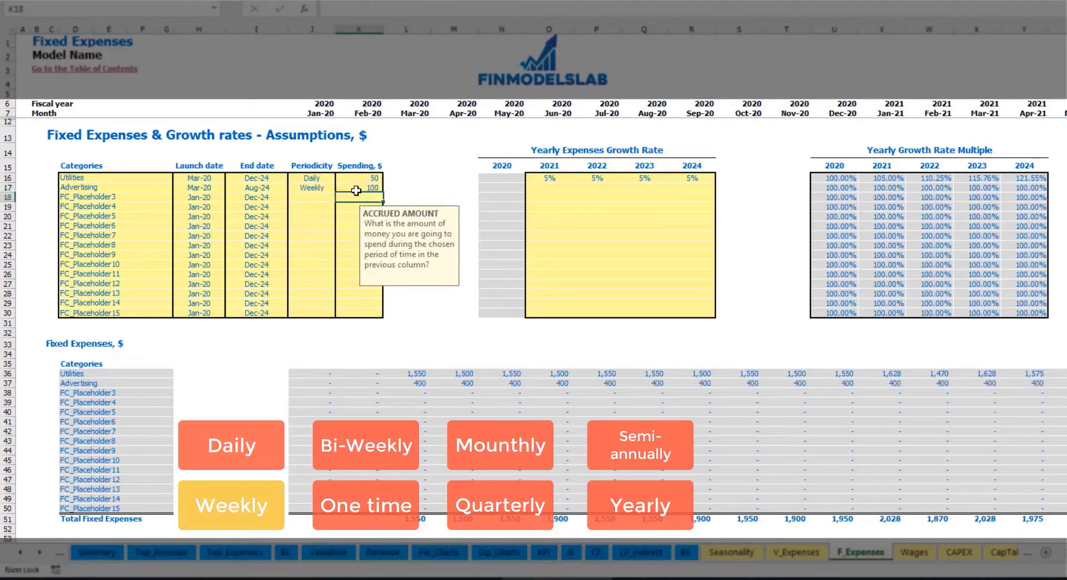
Check the monthly Advertising expense from the Mar-20 launch month through the Aug-24 end month.
{"action": "left_click", "coordinate": [423, 384]}
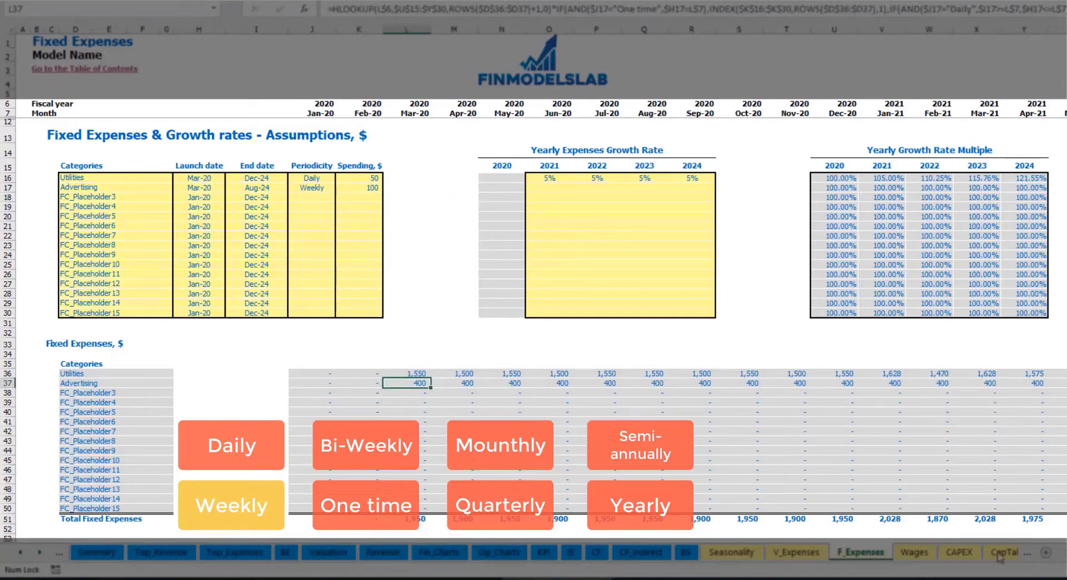
{"action": "scroll", "coordinate": [533, 250], "scroll_direction": "right", "scroll_amount": 10}
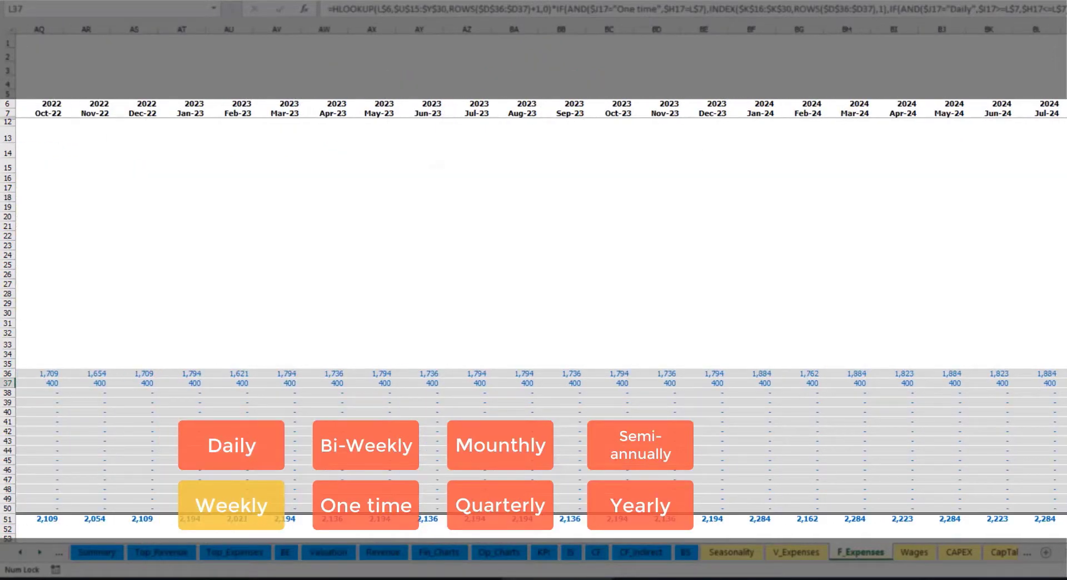
{"action": "key", "text": "ctrl+space"}
{"action": "left_click", "coordinate": [1063, 383]}
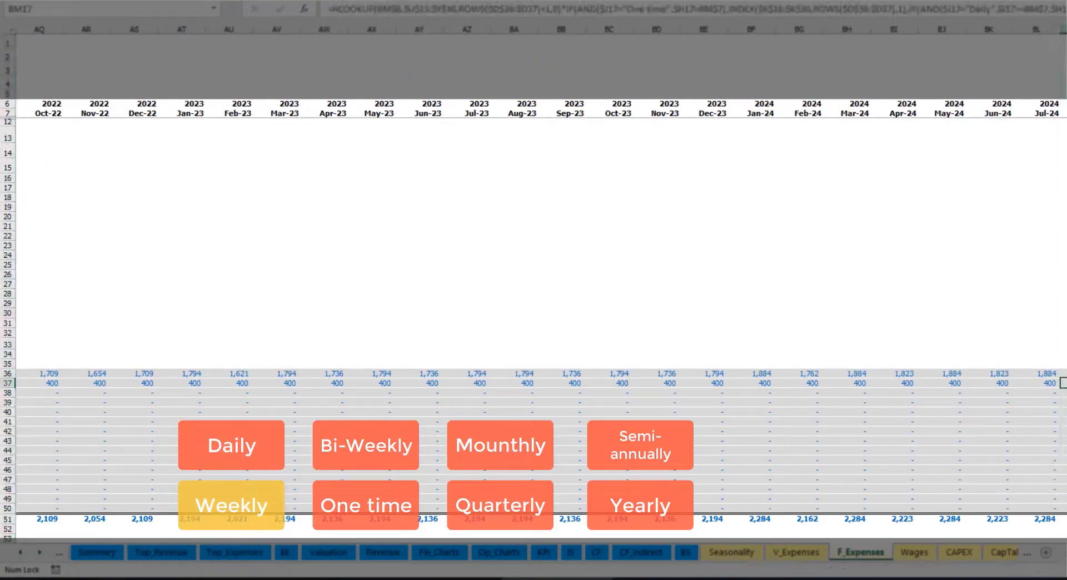
{"action": "scroll", "coordinate": [534, 250], "scroll_direction": "left", "scroll_amount": 10}
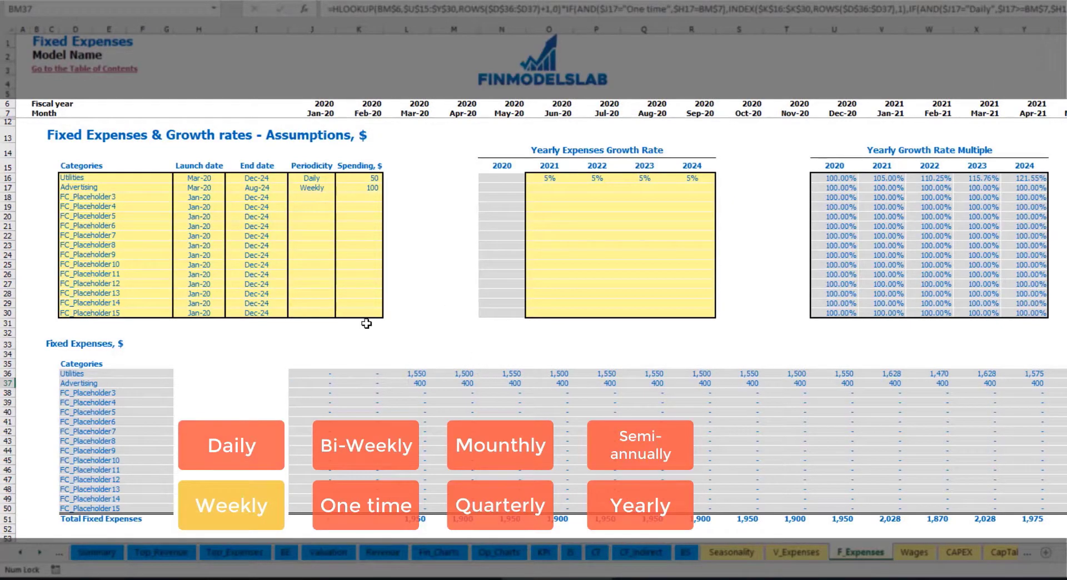
Set the Advertising periodicity to Bi-Weekly and its spending to $500.
{"action": "left_click", "coordinate": [319, 187]}
{"action": "left_click", "coordinate": [339, 188]}
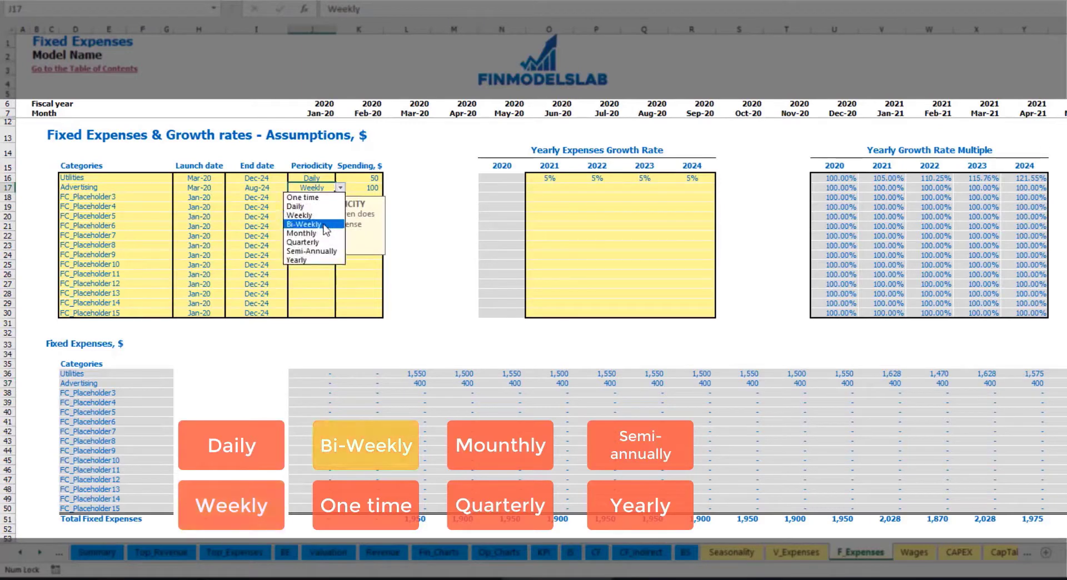
{"action": "left_click", "coordinate": [326, 224]}
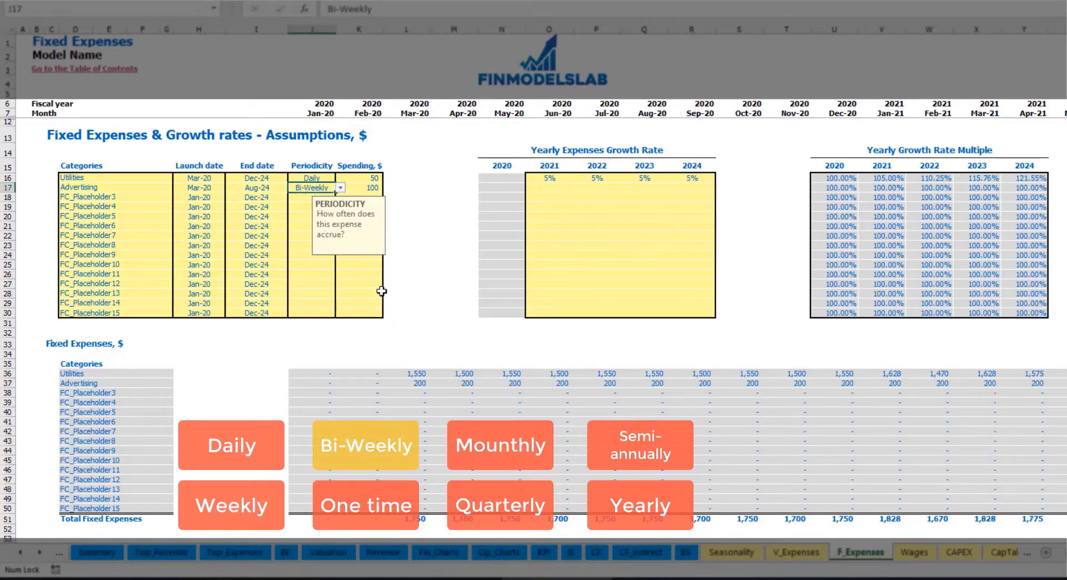
{"action": "left_click", "coordinate": [357, 188]}
{"action": "type", "text": "50"}
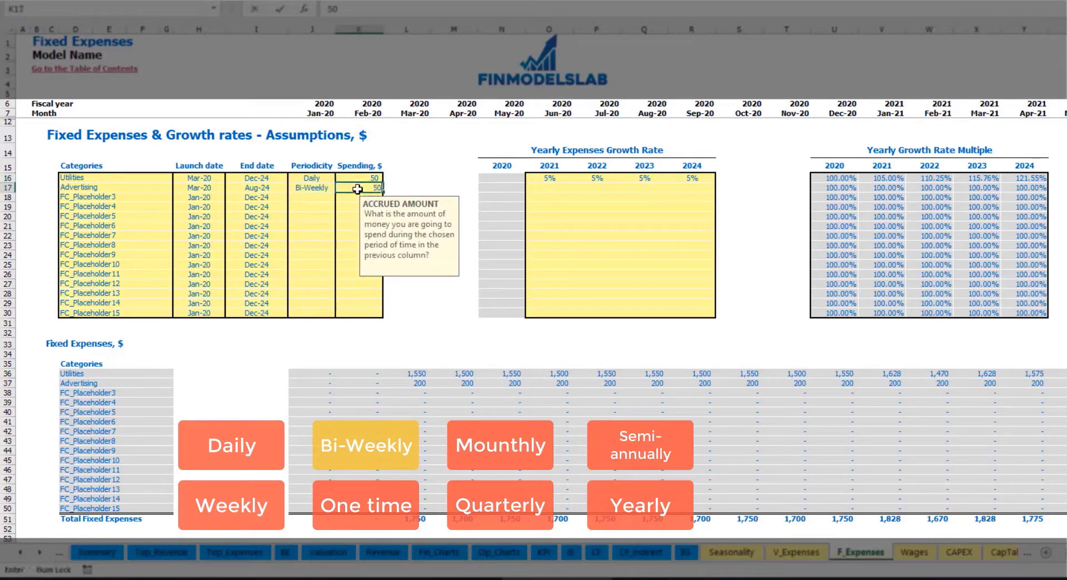
{"action": "key", "text": "Return"}
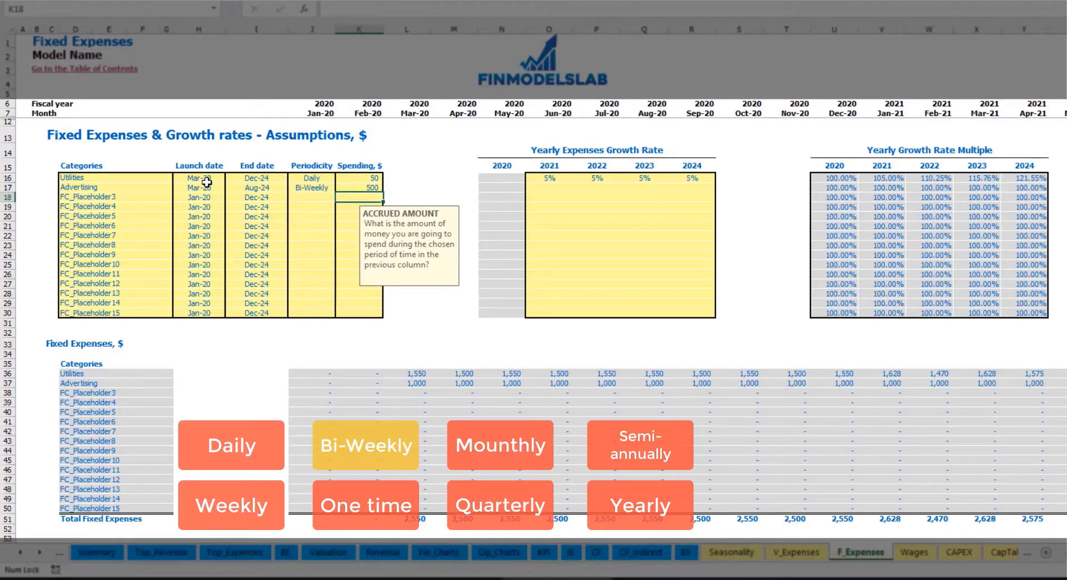
Set the launch date of the Advertising expense to Jul-20.
{"action": "left_click", "coordinate": [207, 186]}
{"action": "left_click", "coordinate": [235, 189]}
{"action": "left_click", "coordinate": [221, 189]}
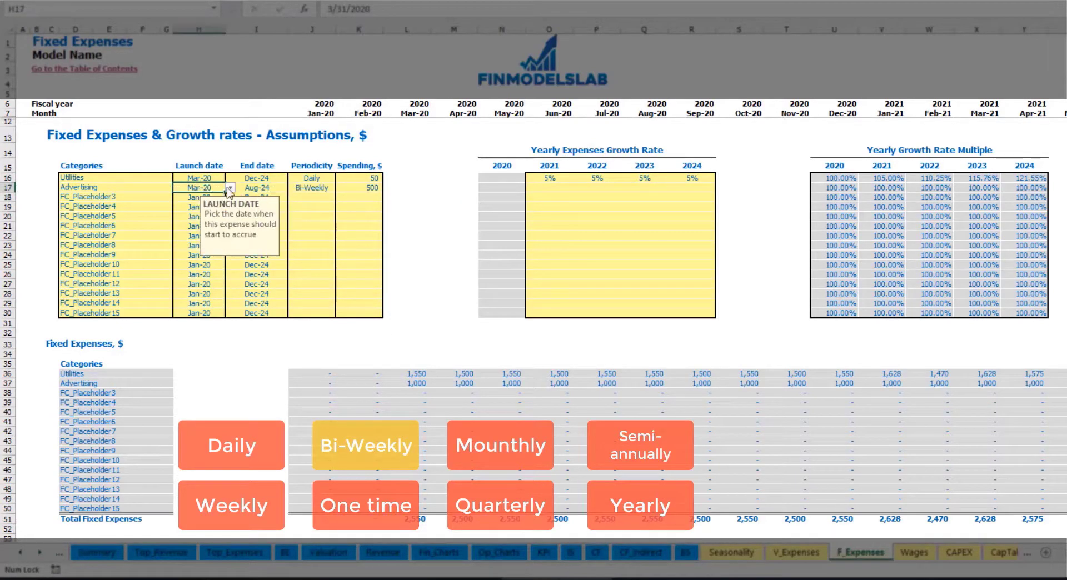
{"action": "left_click", "coordinate": [230, 189]}
{"action": "left_click", "coordinate": [198, 243]}
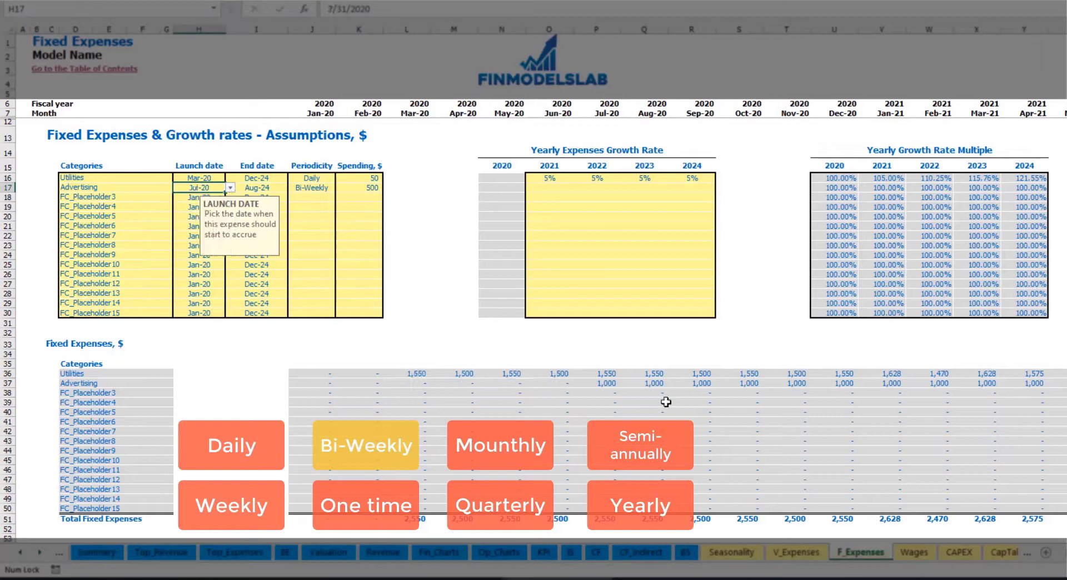
Examine the Advertising row's monthly expenses across the forecast, starting from its Jul-20 launch month.
{"action": "left_click", "coordinate": [605, 384]}
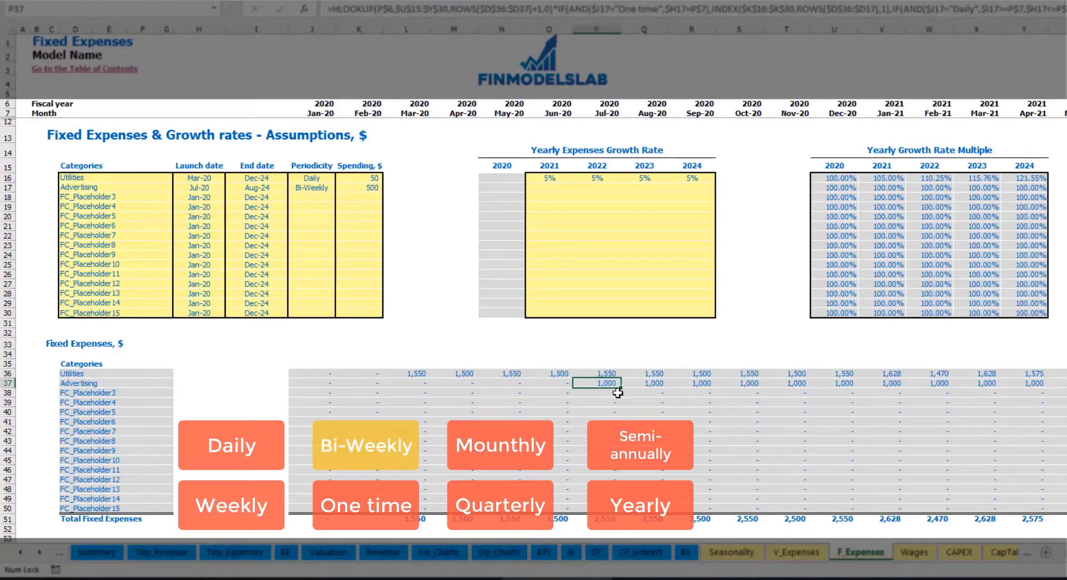
{"action": "key", "text": "Right"}
{"action": "key", "text": "Right"}
{"action": "key", "text": "Right"}
{"action": "key", "text": "Right"}
{"action": "key", "text": "Right"}
{"action": "key", "text": "Right"}
{"action": "key", "text": "Right"}
{"action": "key", "text": "Right"}
{"action": "key", "text": "Right"}
{"action": "key", "text": "Right"}
{"action": "key", "text": "Right"}
{"action": "key", "text": "Right"}
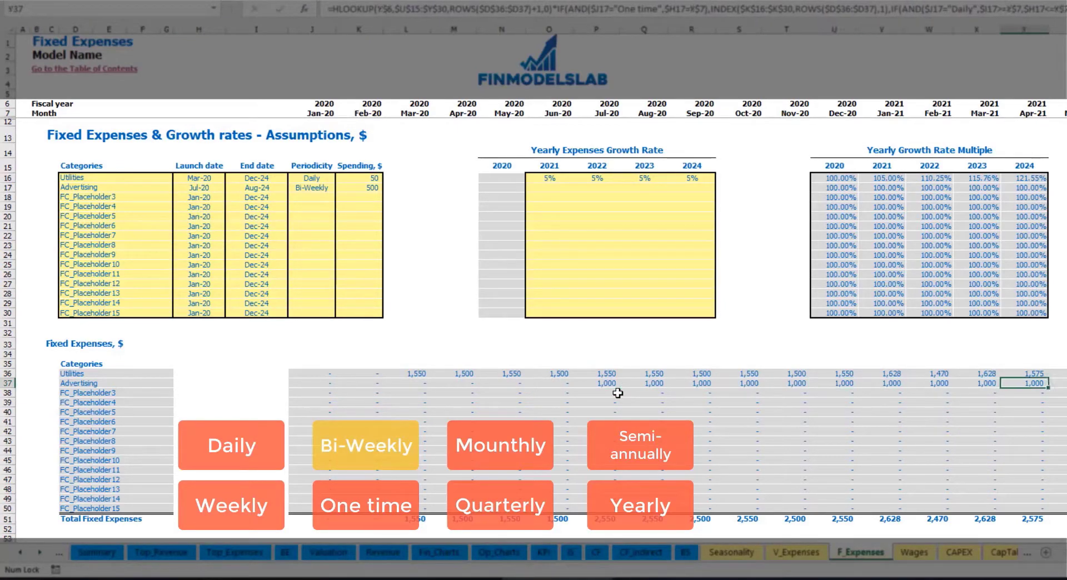
{"action": "key", "text": "Left"}
{"action": "key", "text": "Left"}
{"action": "key", "text": "Left"}
{"action": "key", "text": "Left"}
{"action": "key", "text": "Left"}
{"action": "key", "text": "Left"}
{"action": "key", "text": "Left"}
{"action": "key", "text": "Left"}
{"action": "key", "text": "Left"}
{"action": "key", "text": "Left"}
{"action": "key", "text": "Left"}
{"action": "key", "text": "Left"}
{"action": "key", "text": "Left"}
{"action": "key", "text": "Left"}
{"action": "key", "text": "Left"}
{"action": "key", "text": "Left"}
{"action": "key", "text": "Left"}
{"action": "key", "text": "Left"}
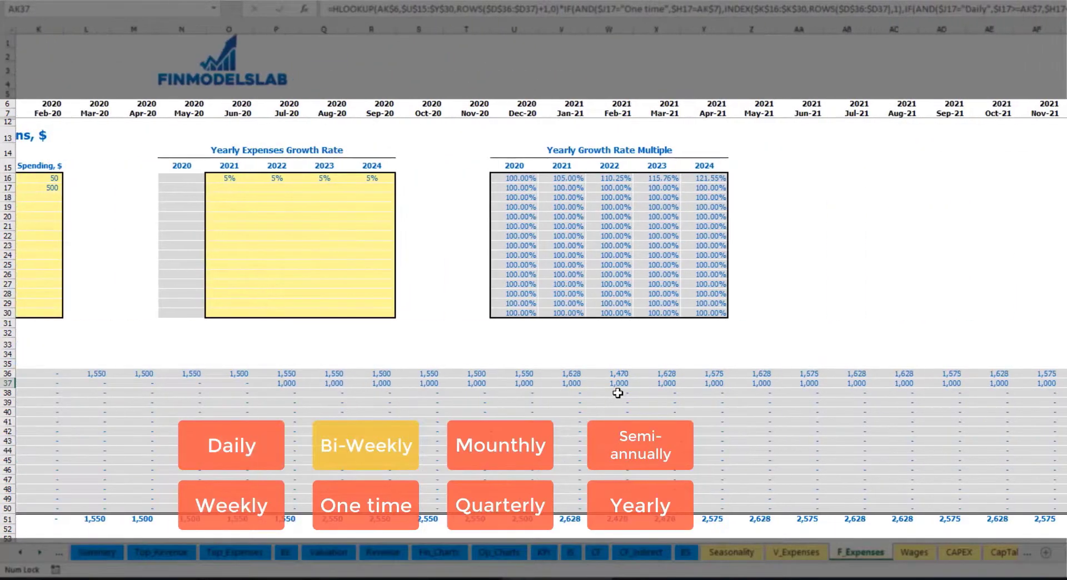
{"action": "key", "text": "Left"}
{"action": "key", "text": "Left"}
{"action": "key", "text": "Left"}
{"action": "key", "text": "Left"}
{"action": "key", "text": "Left"}
{"action": "key", "text": "Left"}
{"action": "key", "text": "Left"}
{"action": "key", "text": "Left"}
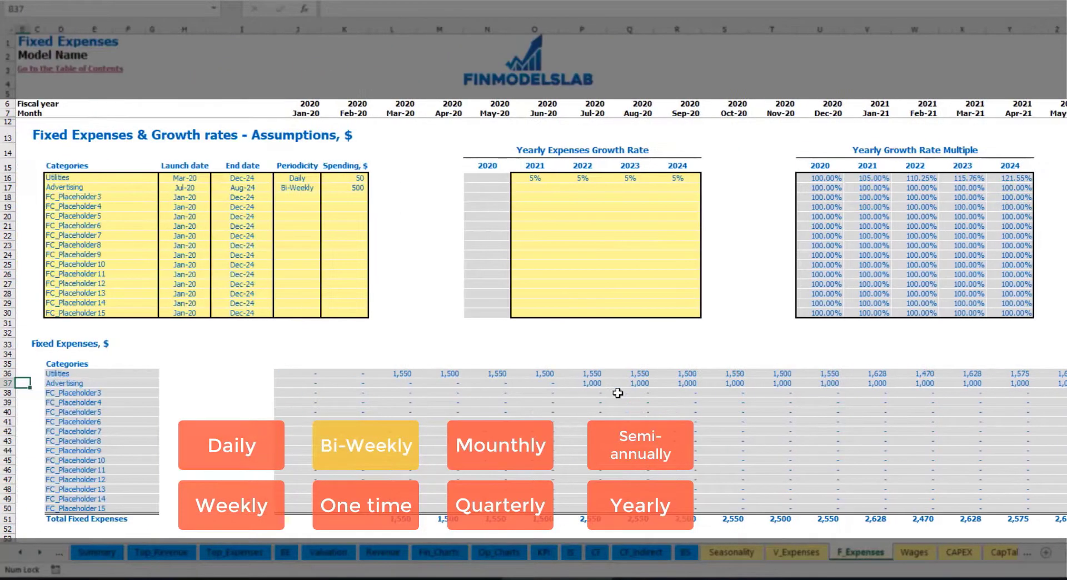
{"action": "left_click", "coordinate": [582, 383]}
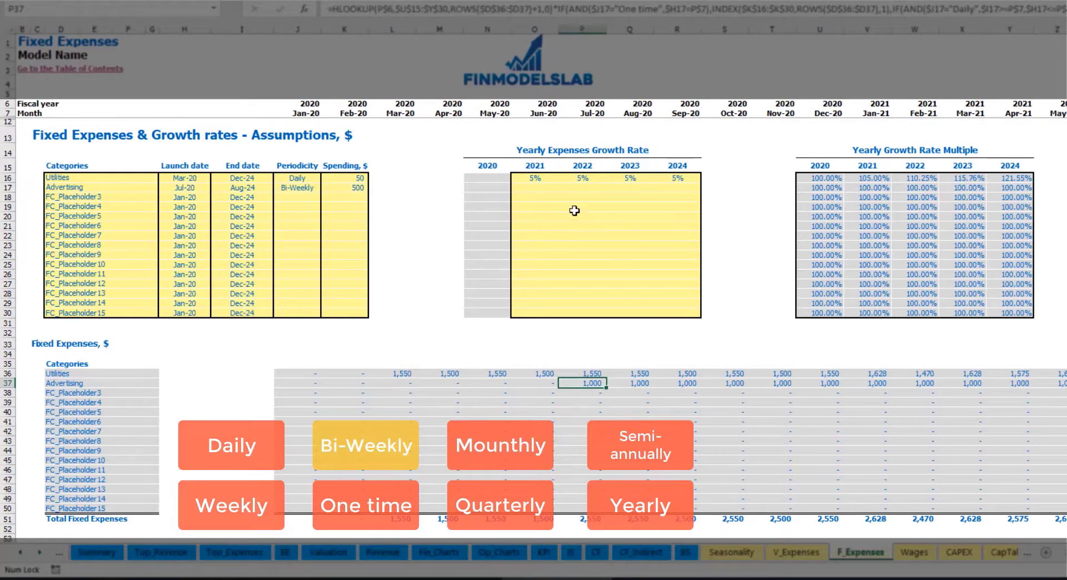
Set Advertising's yearly expenses growth rate to 3% for each year from 2021 through 2024.
{"action": "left_click", "coordinate": [534, 191]}
{"action": "type", "text": "3%"}
{"action": "key", "text": "ctrl+Return"}
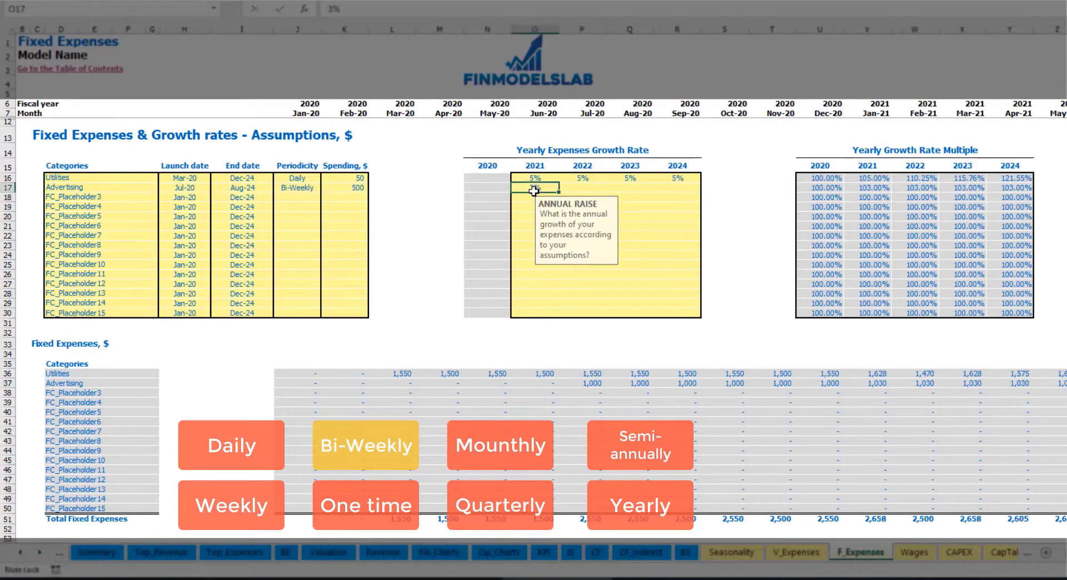
{"action": "key", "text": "ctrl+c"}
{"action": "key", "text": "Right"}
{"action": "key", "text": "shift+Right"}
{"action": "key", "text": "shift+Right"}
{"action": "key", "text": "ctrl+v"}
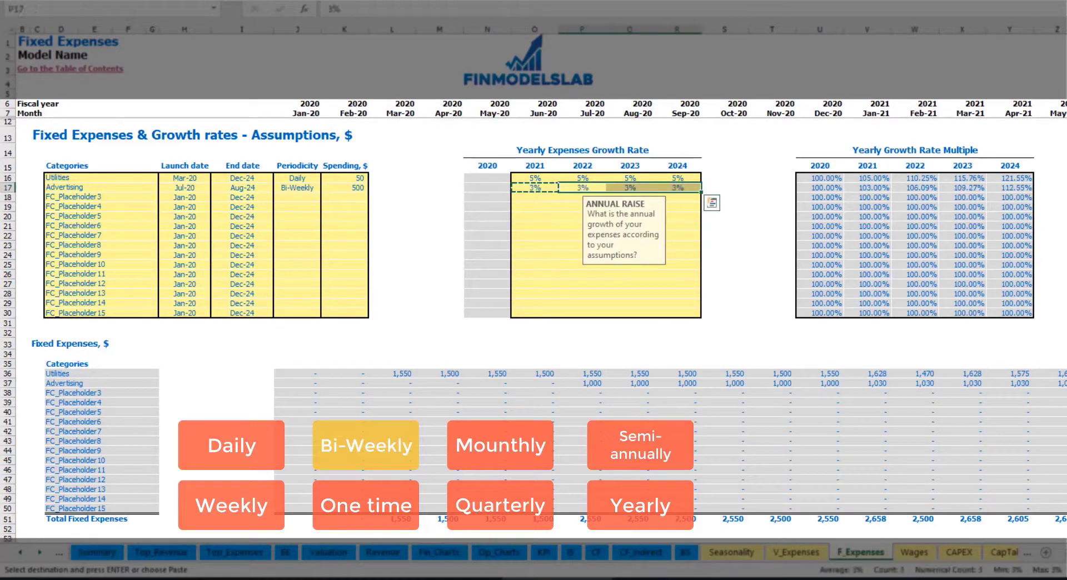
Review Advertising's monthly expenses from 2021 through 2024 and check the category's end date.
{"action": "left_click", "coordinate": [1066, 393]}
{"action": "left_click", "coordinate": [1023, 382]}
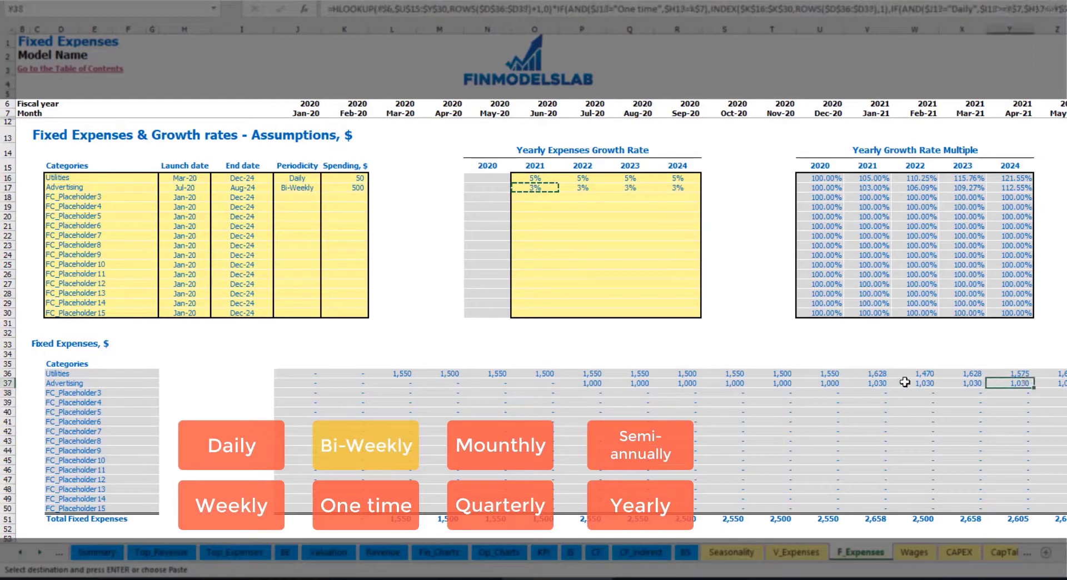
{"action": "left_click", "coordinate": [897, 384]}
{"action": "left_click", "coordinate": [871, 382]}
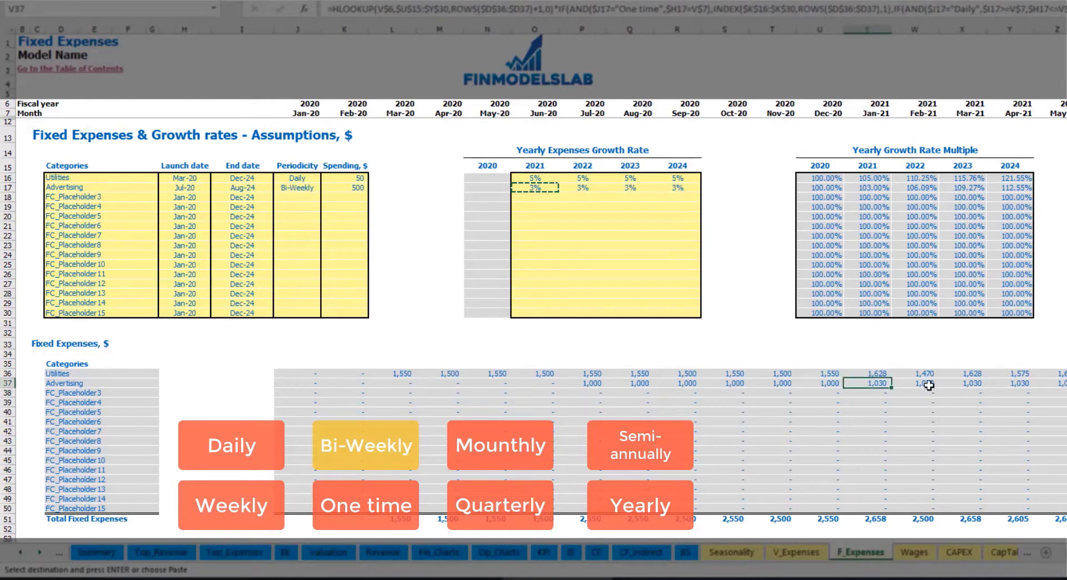
{"action": "scroll", "coordinate": [534, 311], "scroll_direction": "right", "scroll_amount": 14}
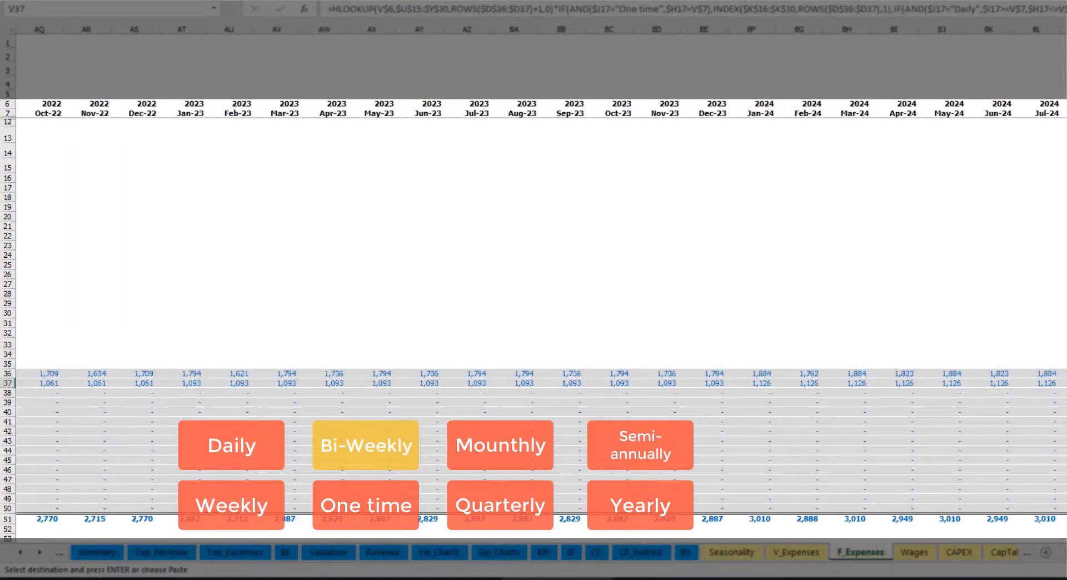
{"action": "left_click", "coordinate": [1064, 29]}
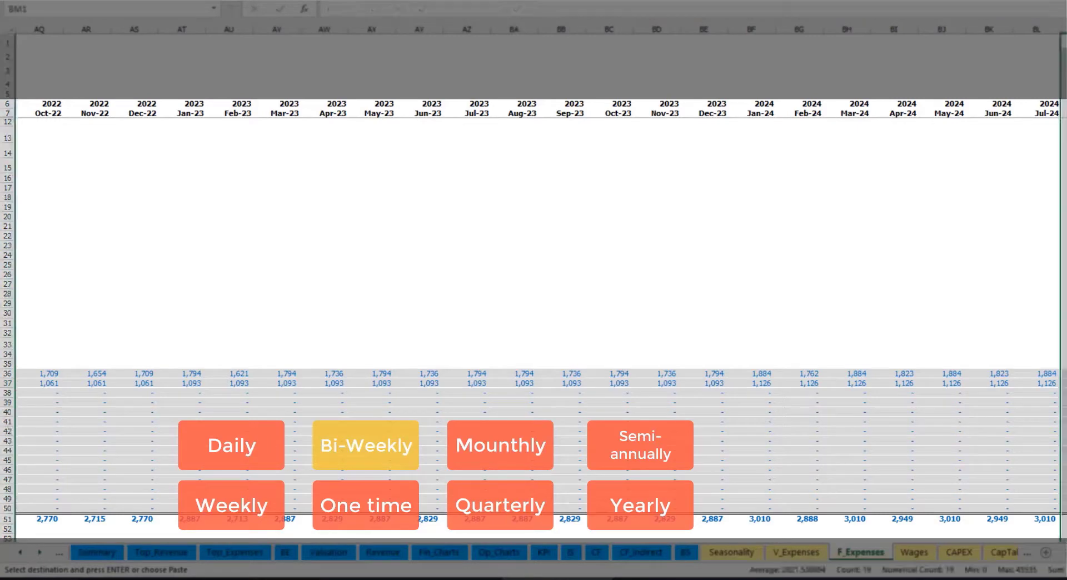
{"action": "scroll", "coordinate": [225, 248], "scroll_direction": "left", "scroll_amount": 14}
{"action": "left_click", "coordinate": [257, 188]}
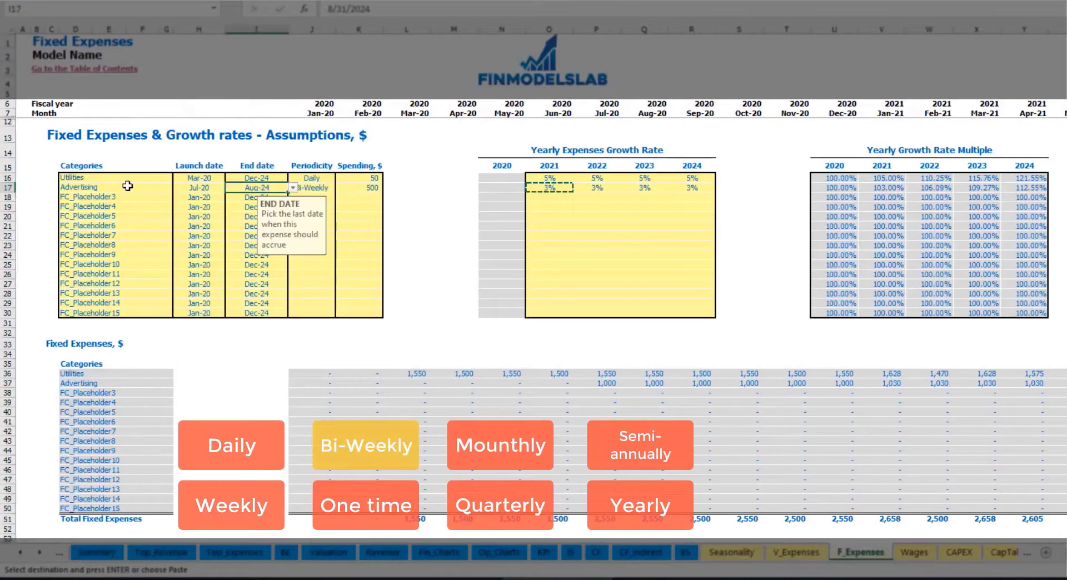
Rename the FC_Placeholder3 category as Office Setup and set its periodicity to One time.
{"action": "left_click", "coordinate": [93, 196]}
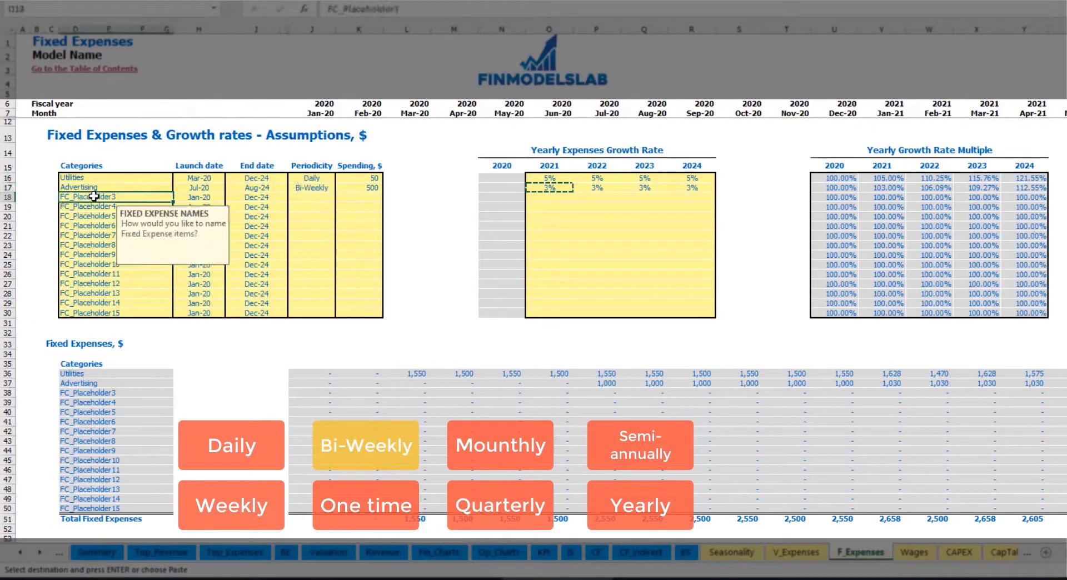
{"action": "type", "text": "Se"}
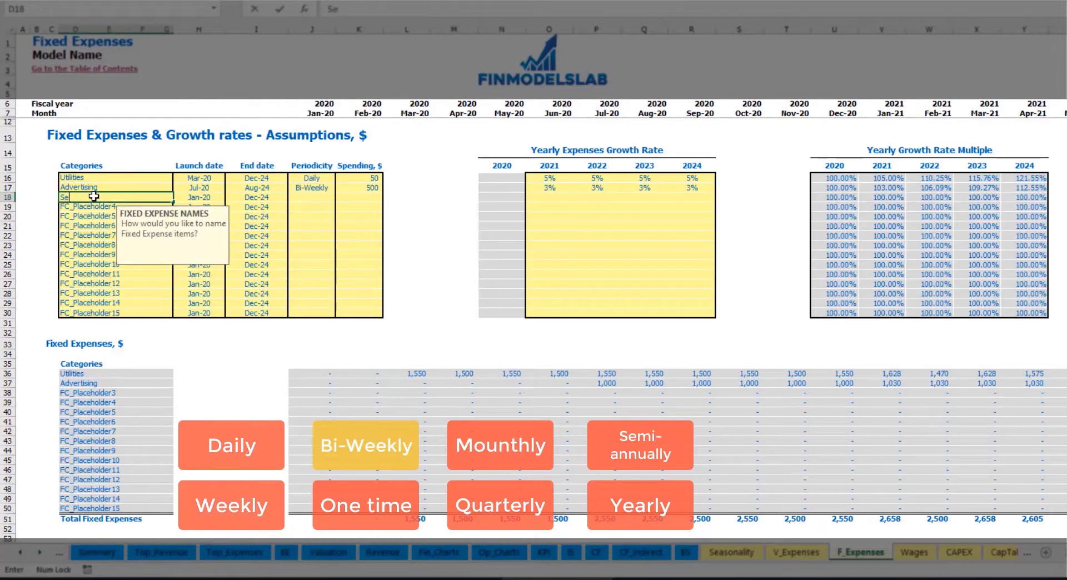
{"action": "type", "text": "Office Setup"}
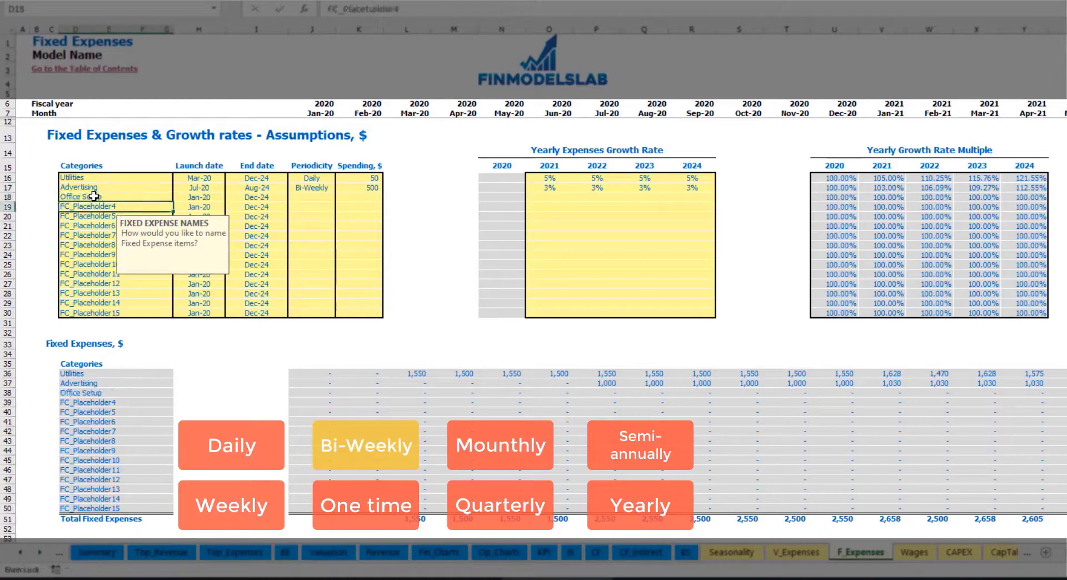
{"action": "left_click", "coordinate": [312, 197]}
{"action": "left_click", "coordinate": [339, 198]}
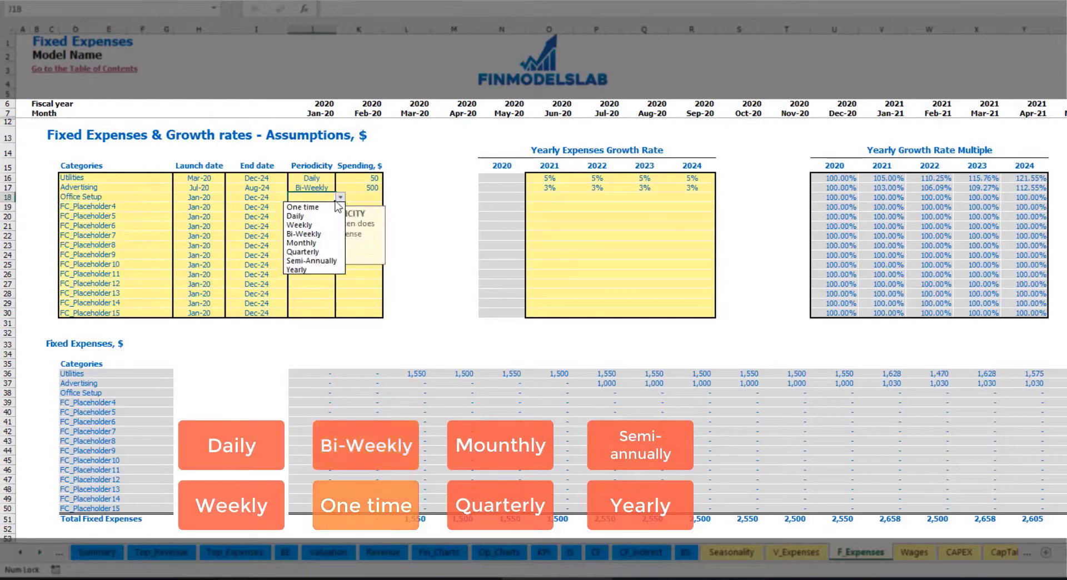
{"action": "left_click", "coordinate": [311, 207]}
Set Office Setup's launch date to Feb-20 and its spending to 5000, checking its growth-rate cells and Feb-20 expense.
{"action": "left_click", "coordinate": [215, 196]}
{"action": "left_click", "coordinate": [230, 197]}
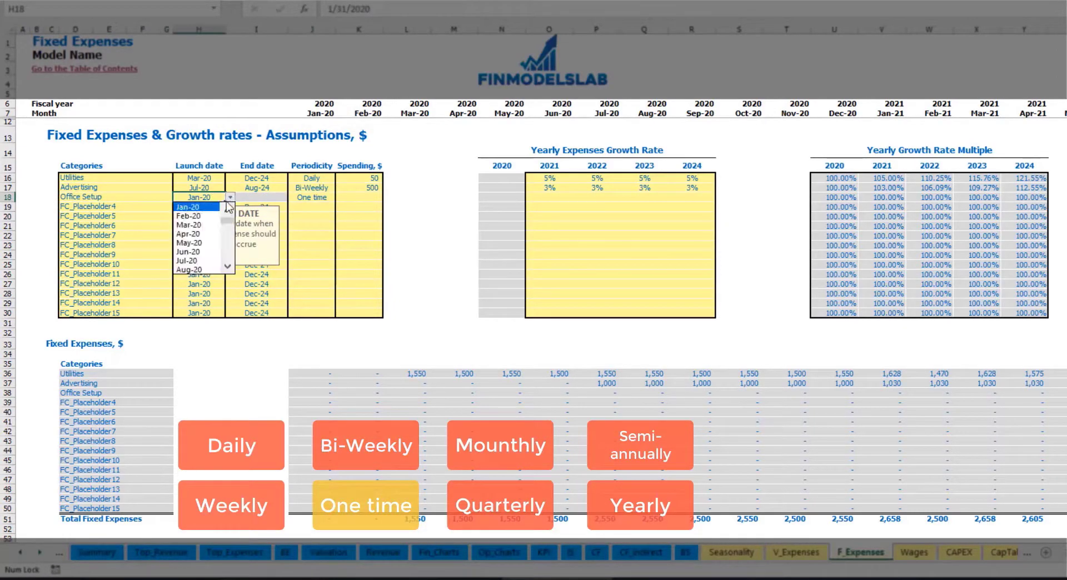
{"action": "left_click", "coordinate": [196, 212]}
{"action": "left_click", "coordinate": [350, 197]}
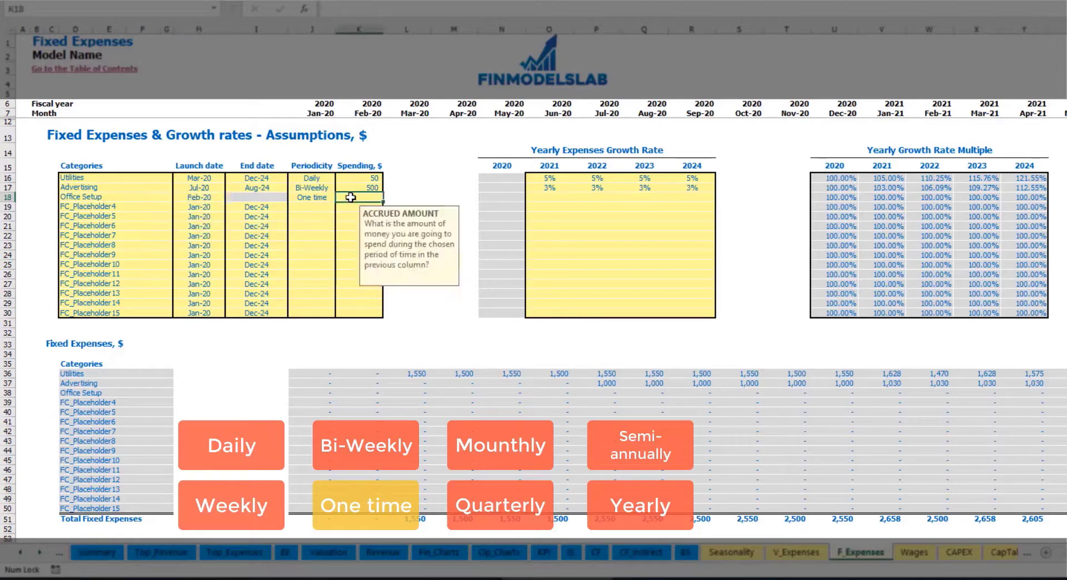
{"action": "type", "text": "5000"}
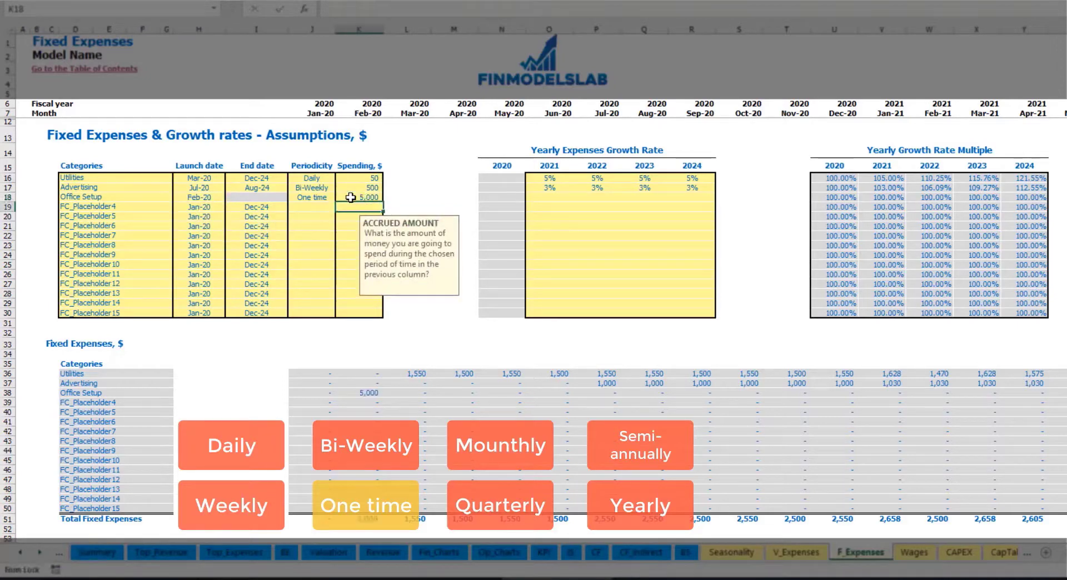
{"action": "left_click_drag", "start_coordinate": [550, 198], "coordinate": [690, 196]}
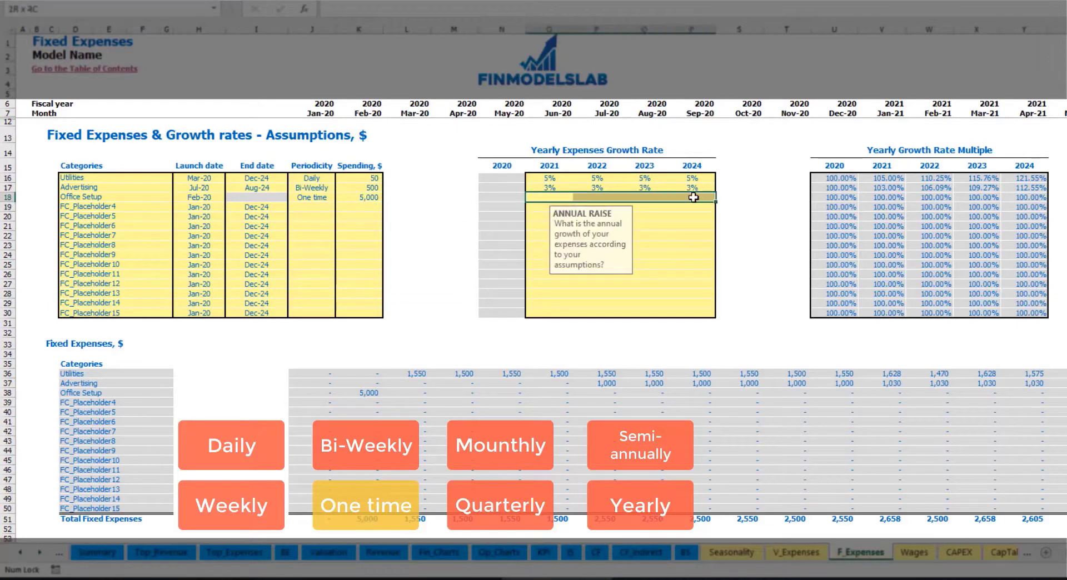
{"action": "left_click", "coordinate": [373, 392]}
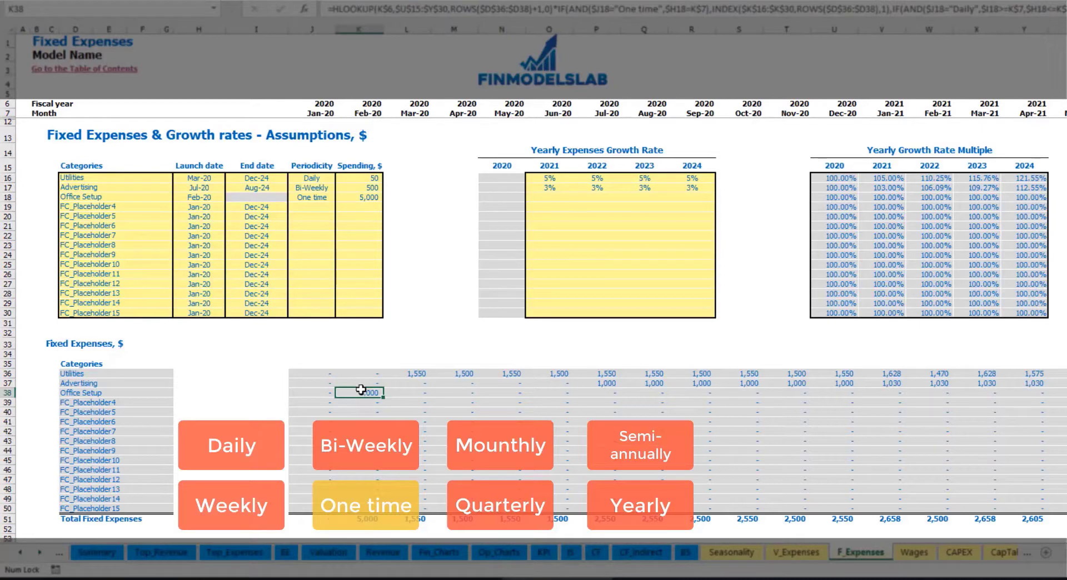
Rename the FC_Placeholder4 category as Insurance.
{"action": "left_click", "coordinate": [148, 209]}
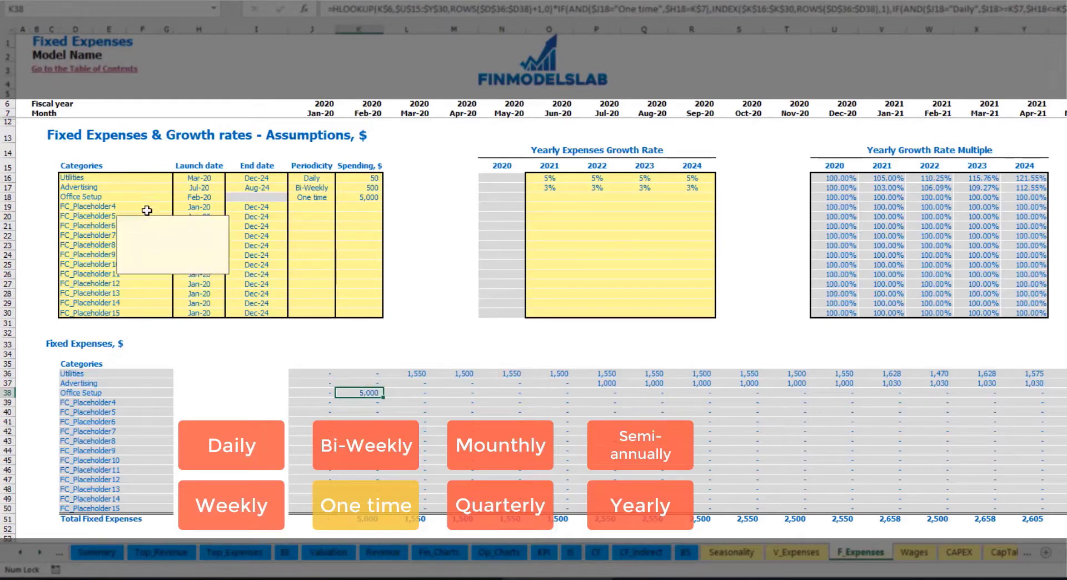
{"action": "type", "text": "I"}
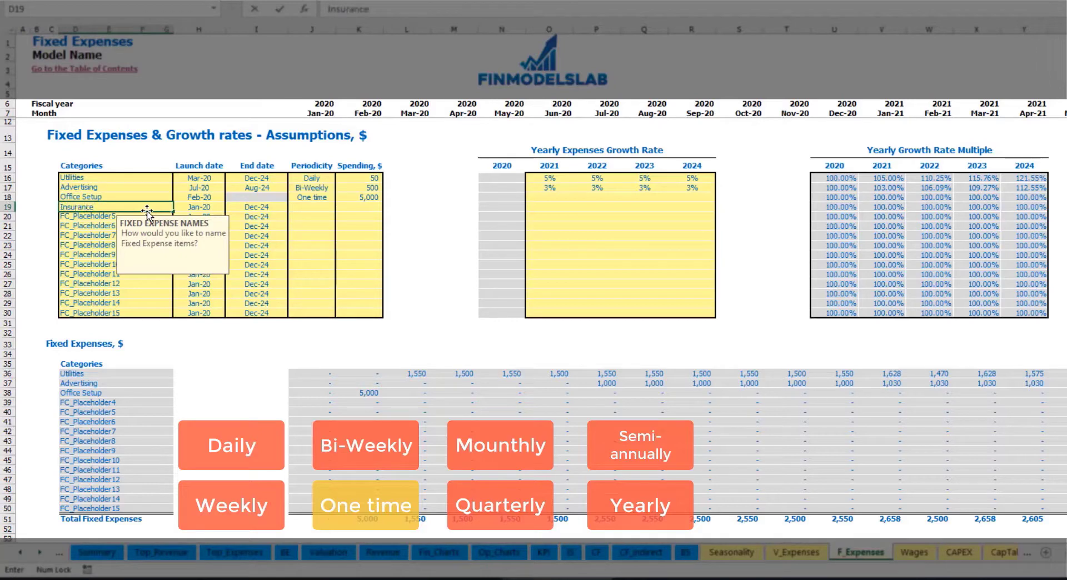
{"action": "type", "text": "nsurance"}
{"action": "key", "text": "Return"}
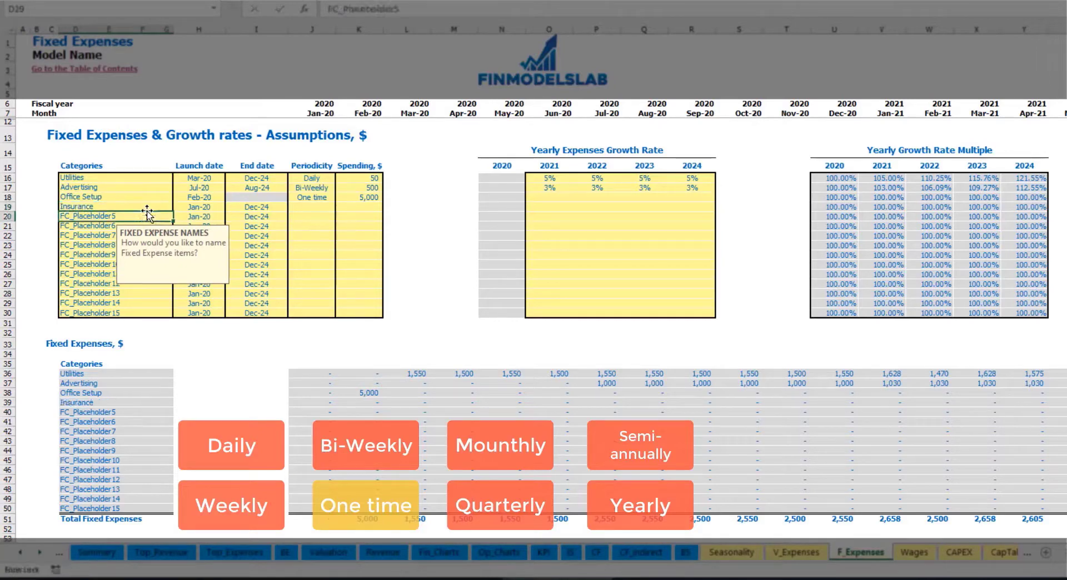
Set Insurance's periodicity to Monthly and its spending to 1000, keeping the default launch and end dates.
{"action": "left_click", "coordinate": [200, 208]}
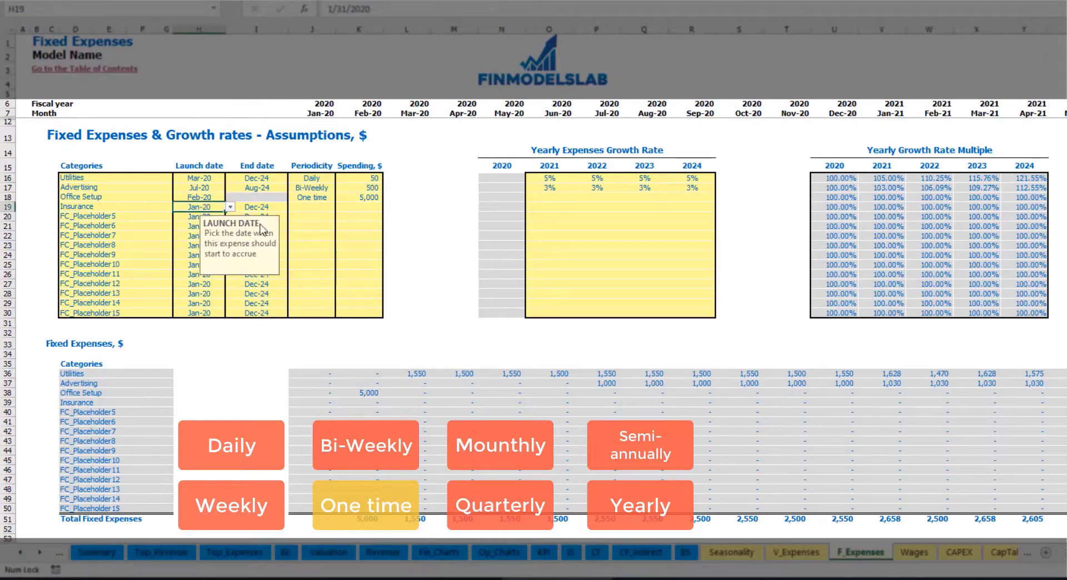
{"action": "left_click", "coordinate": [270, 207]}
{"action": "left_click", "coordinate": [320, 208]}
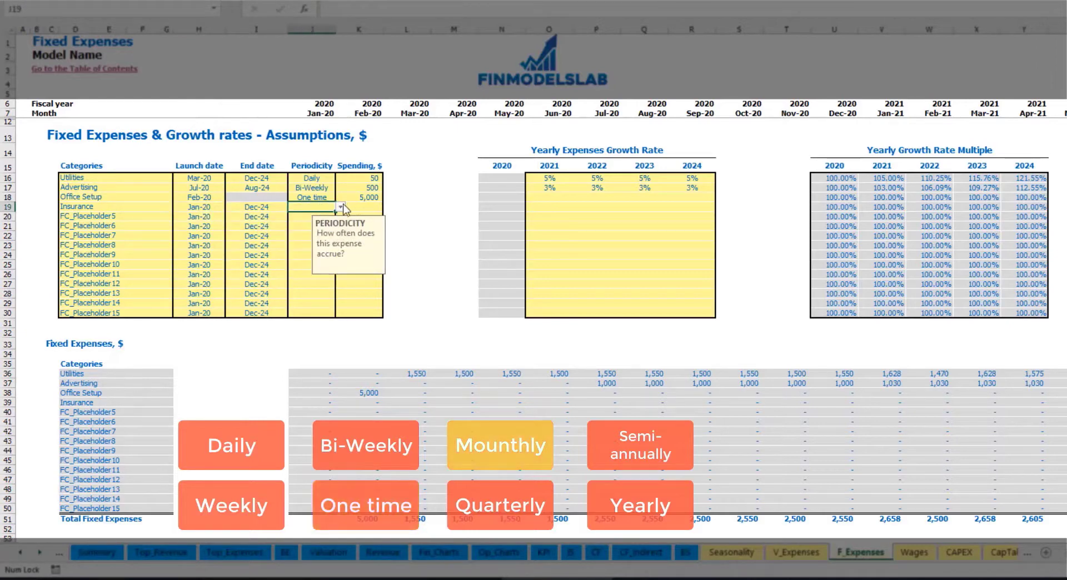
{"action": "left_click", "coordinate": [340, 207]}
{"action": "left_click", "coordinate": [303, 252]}
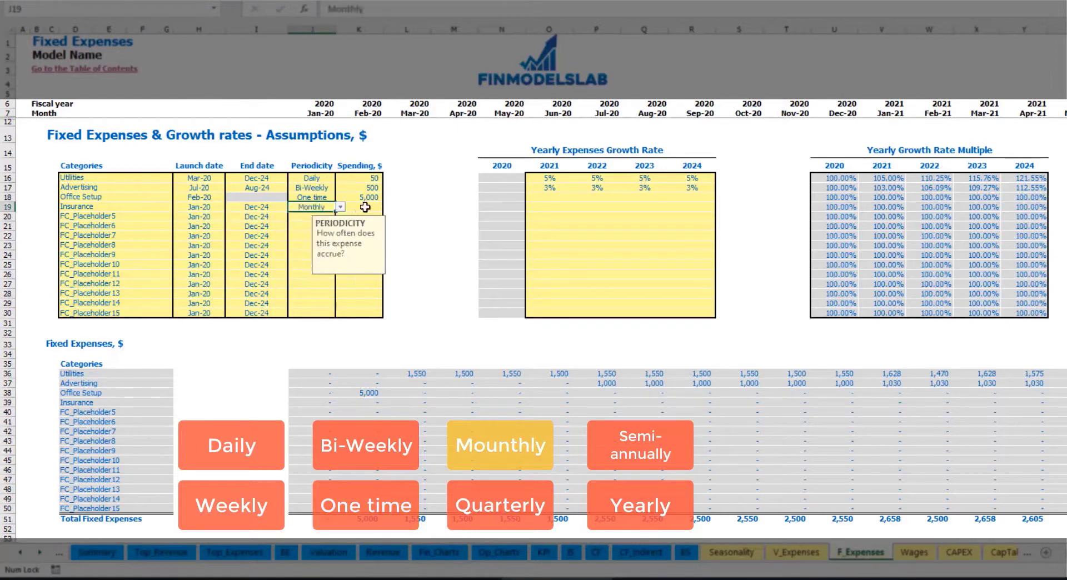
{"action": "left_click", "coordinate": [366, 206]}
{"action": "type", "text": "1,0"}
{"action": "type", "text": "000"}
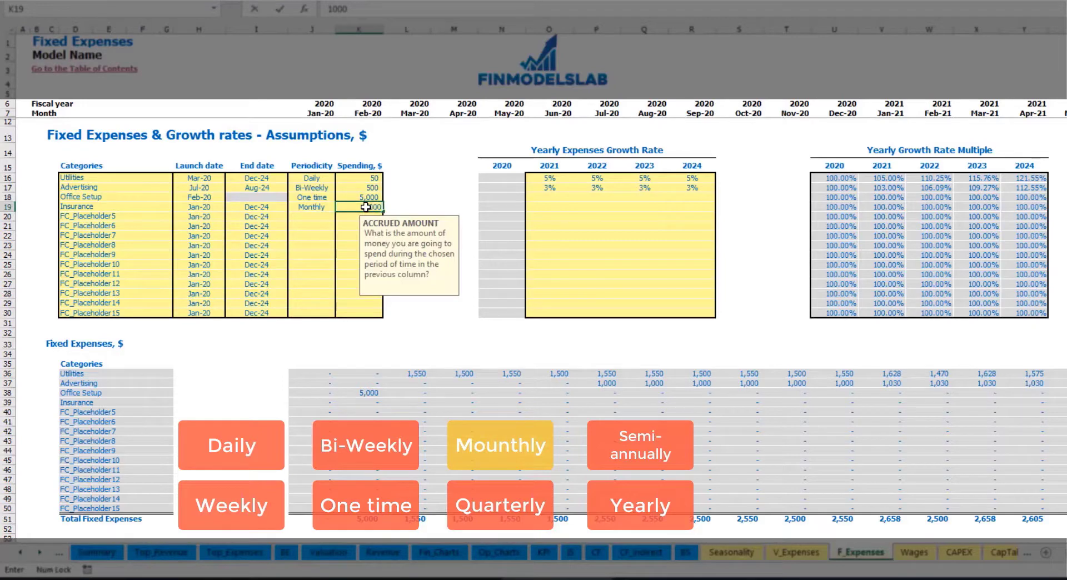
{"action": "key", "text": "Return"}
Enter Insurance's yearly growth rates as 5% for 2021, 3% for 2022, 2% for 2023 and 1% for 2024.
{"action": "left_click", "coordinate": [542, 208]}
{"action": "type", "text": "5"}
{"action": "key", "text": "Return"}
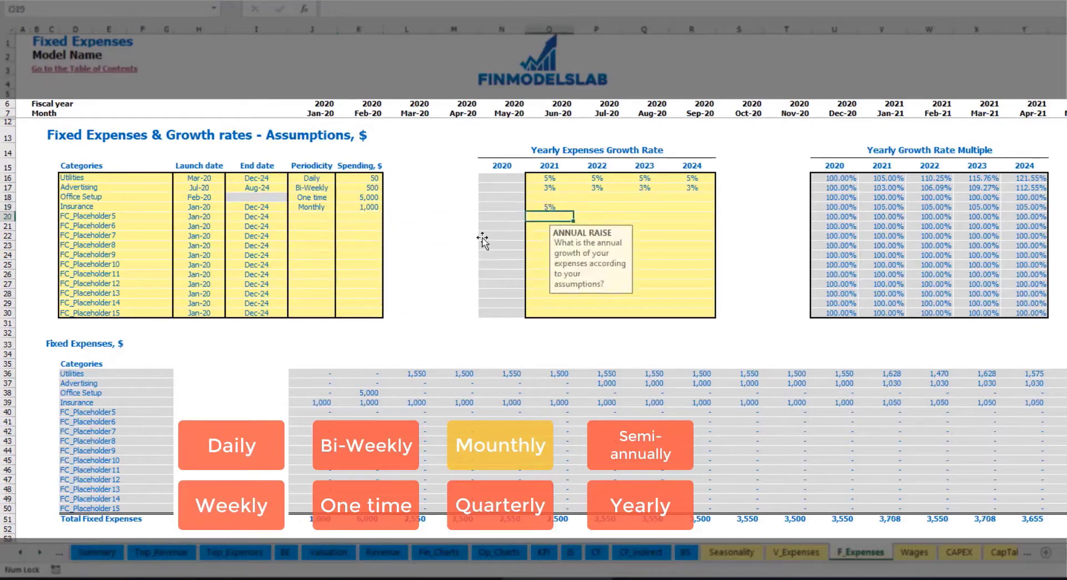
{"action": "key", "text": "Up"}
{"action": "key", "text": "Right"}
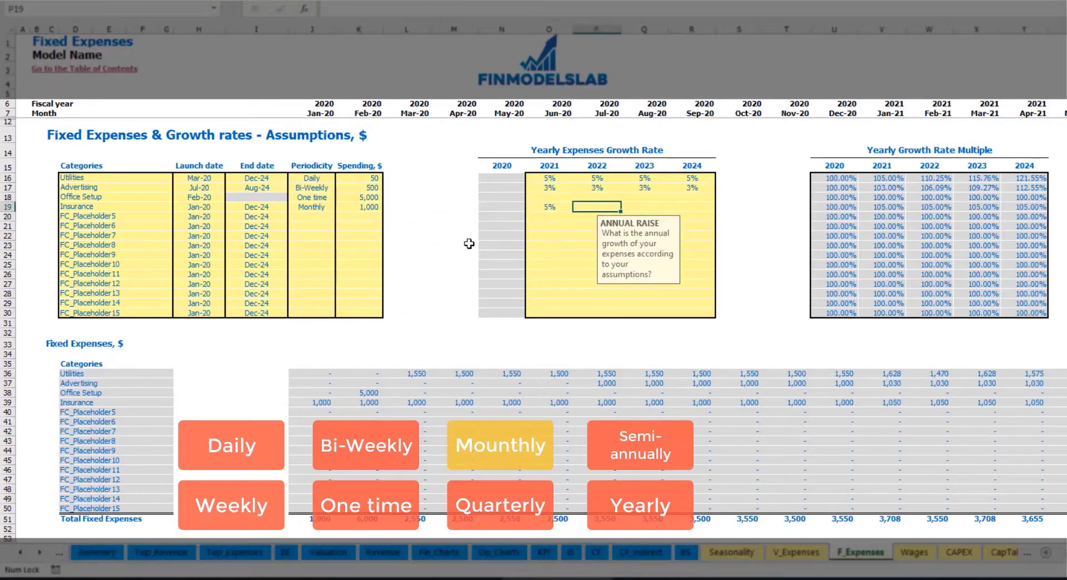
{"action": "type", "text": "3"}
{"action": "key", "text": "Right"}
{"action": "type", "text": "2"}
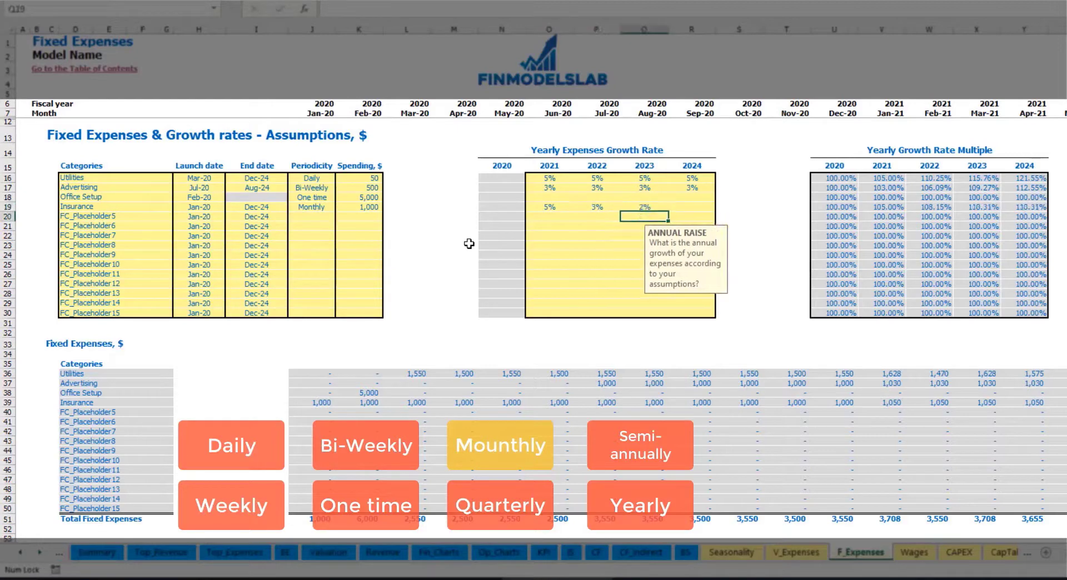
{"action": "key", "text": "Right"}
{"action": "type", "text": "1"}
{"action": "key", "text": "Return"}
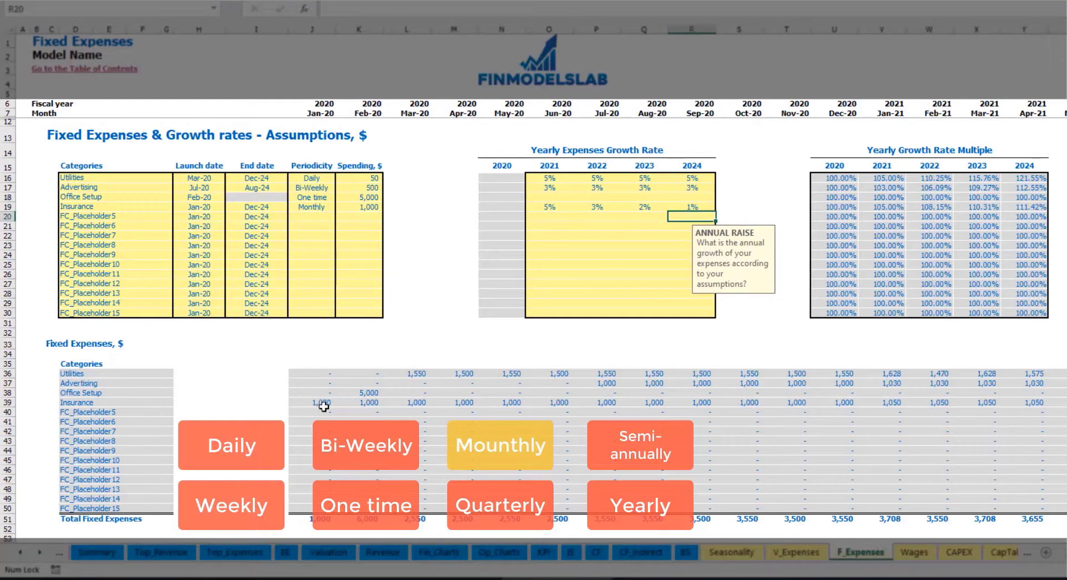
Review Insurance's monthly expenses from Jan-20 through 2021 and beyond in the Fixed Expenses results.
{"action": "left_click_drag", "start_coordinate": [323, 406], "coordinate": [867, 404]}
{"action": "left_click", "coordinate": [866, 404]}
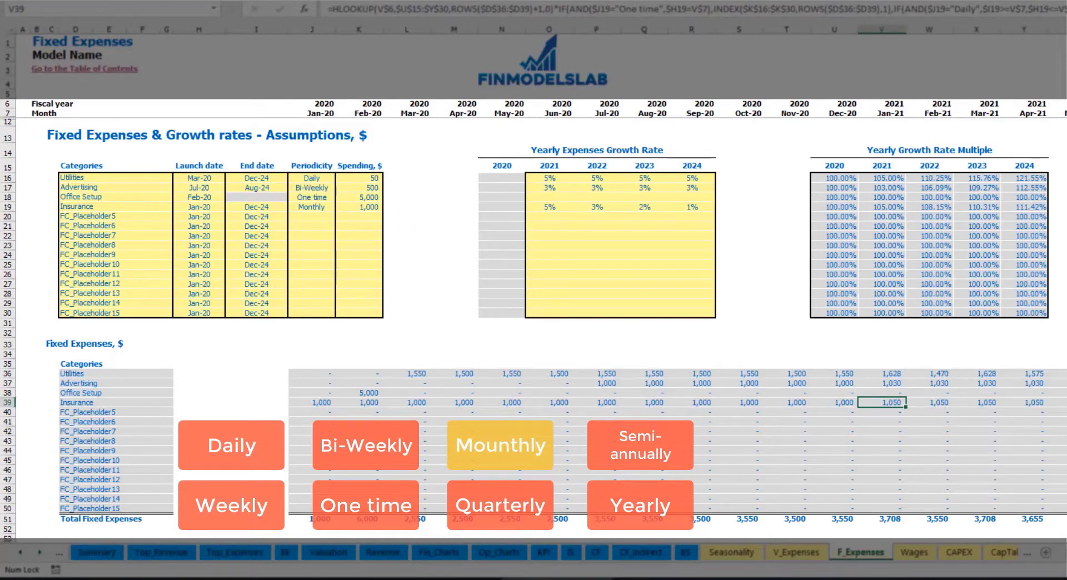
{"action": "scroll", "coordinate": [542, 274], "scroll_direction": "right", "scroll_amount": 3}
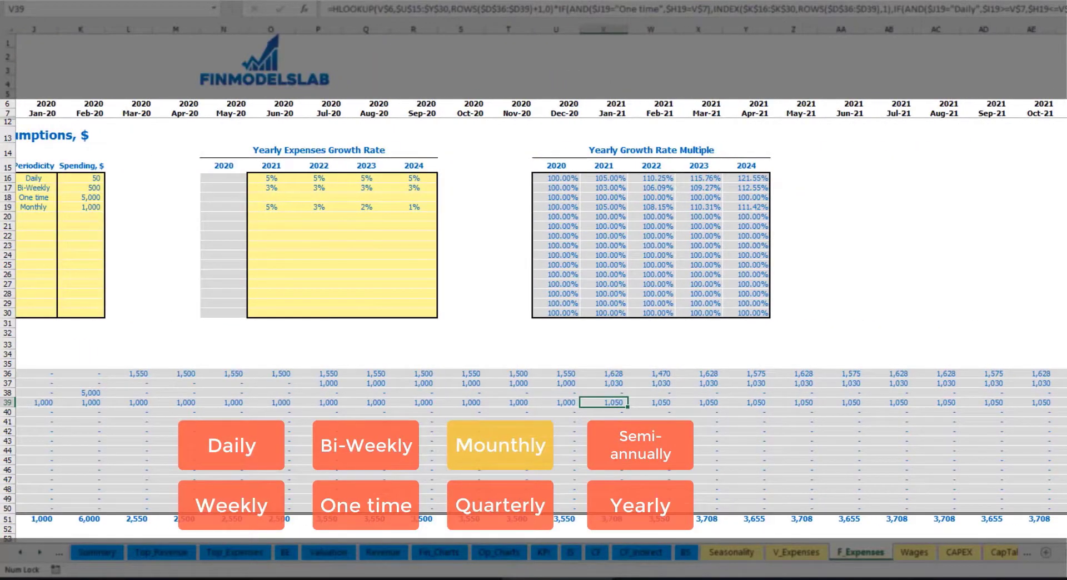
{"action": "scroll", "coordinate": [543, 274], "scroll_direction": "left", "scroll_amount": 1}
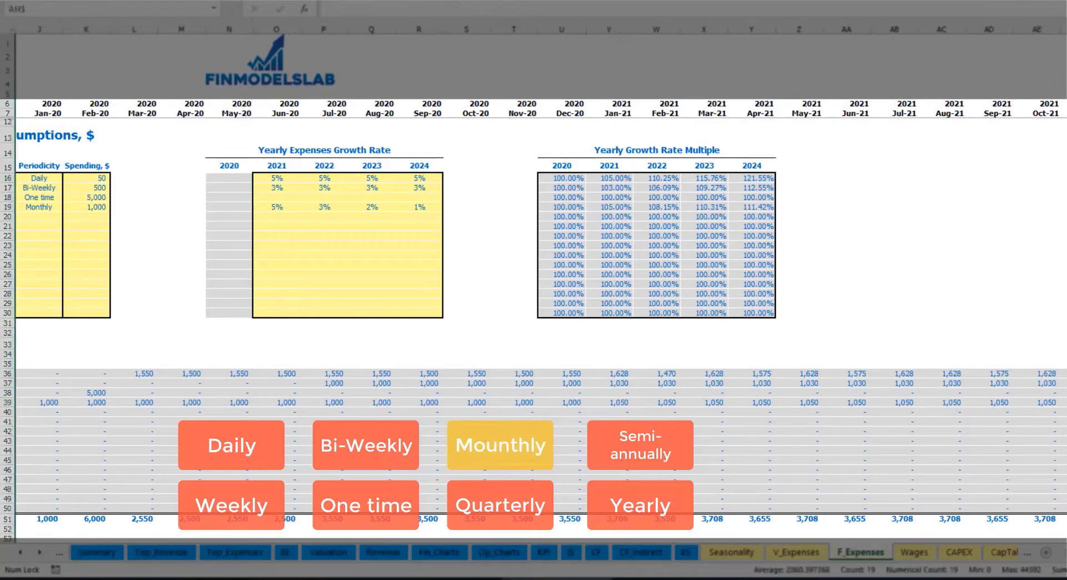
{"action": "key", "text": "ctrl+Down"}
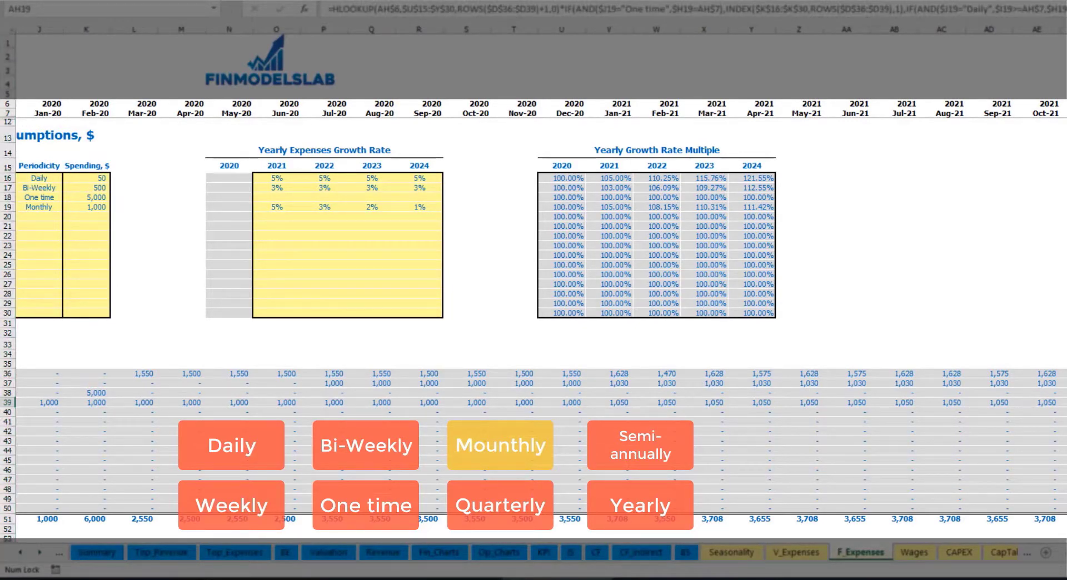
{"action": "scroll", "coordinate": [509, 350], "scroll_direction": "left", "scroll_amount": 5}
Set Insurance's periodicity to Quarterly and check its expense in the quarterly months of 2020.
{"action": "left_click", "coordinate": [324, 207]}
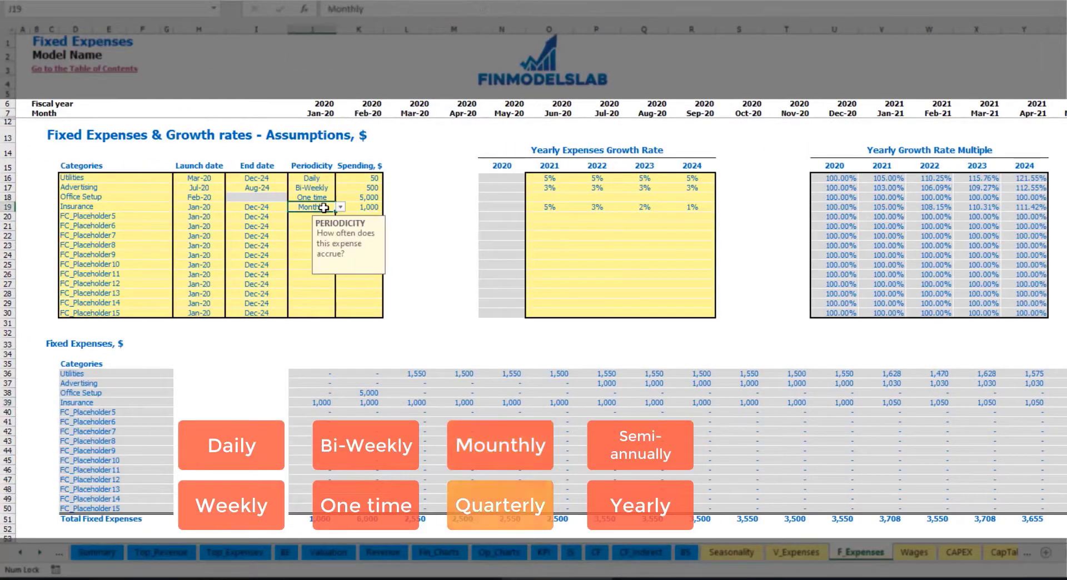
{"action": "left_click", "coordinate": [340, 206]}
{"action": "left_click", "coordinate": [336, 259]}
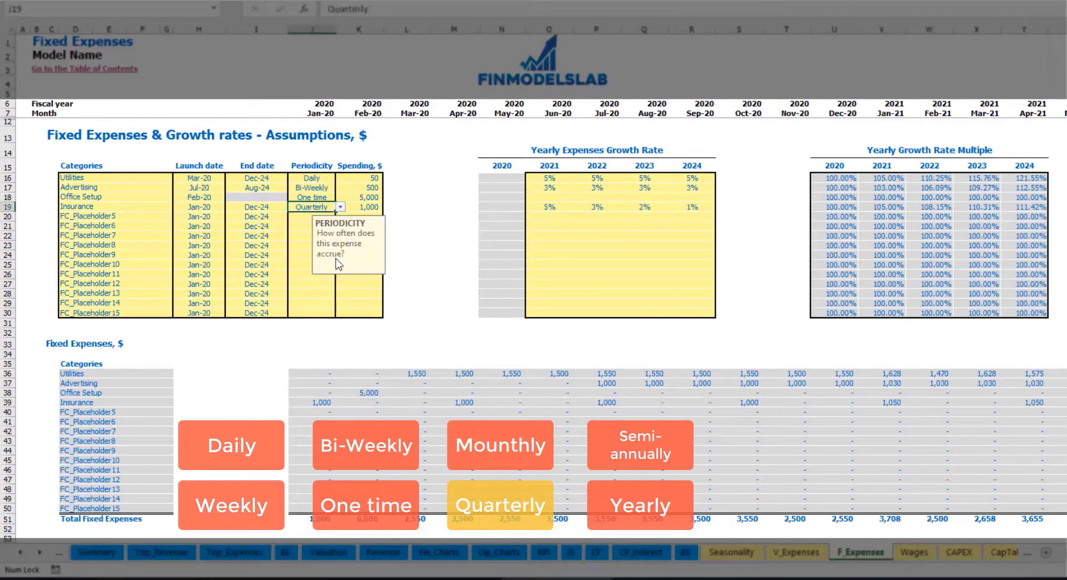
{"action": "left_click", "coordinate": [309, 402]}
{"action": "left_click", "coordinate": [460, 399]}
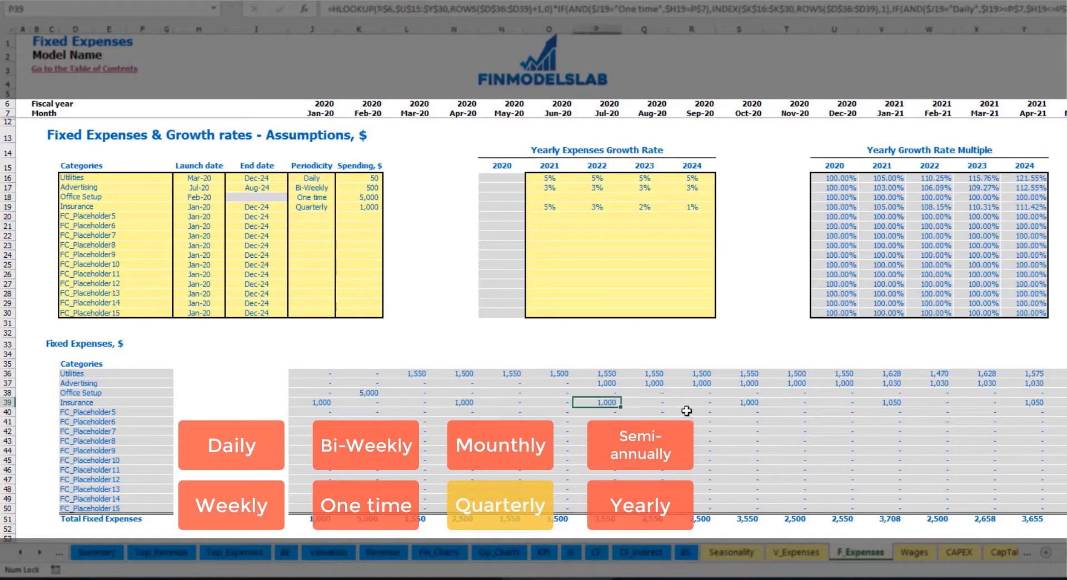
Set Insurance's launch date to Feb-20 and check its quarterly expenses in Feb-20, May-20 and Aug-20.
{"action": "left_click", "coordinate": [221, 207]}
{"action": "left_click", "coordinate": [228, 207]}
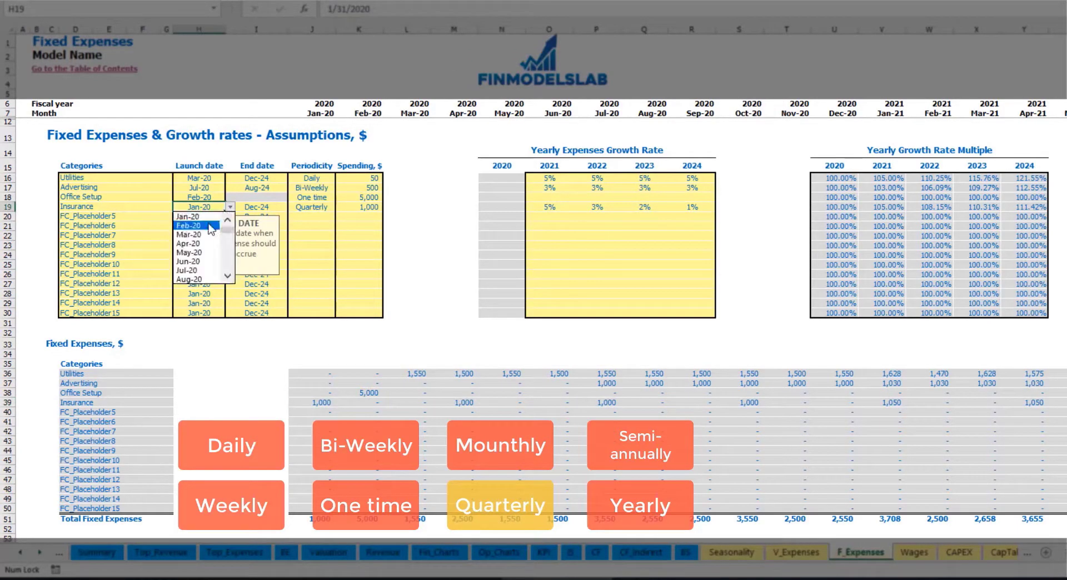
{"action": "left_click", "coordinate": [199, 221]}
{"action": "left_click", "coordinate": [374, 401]}
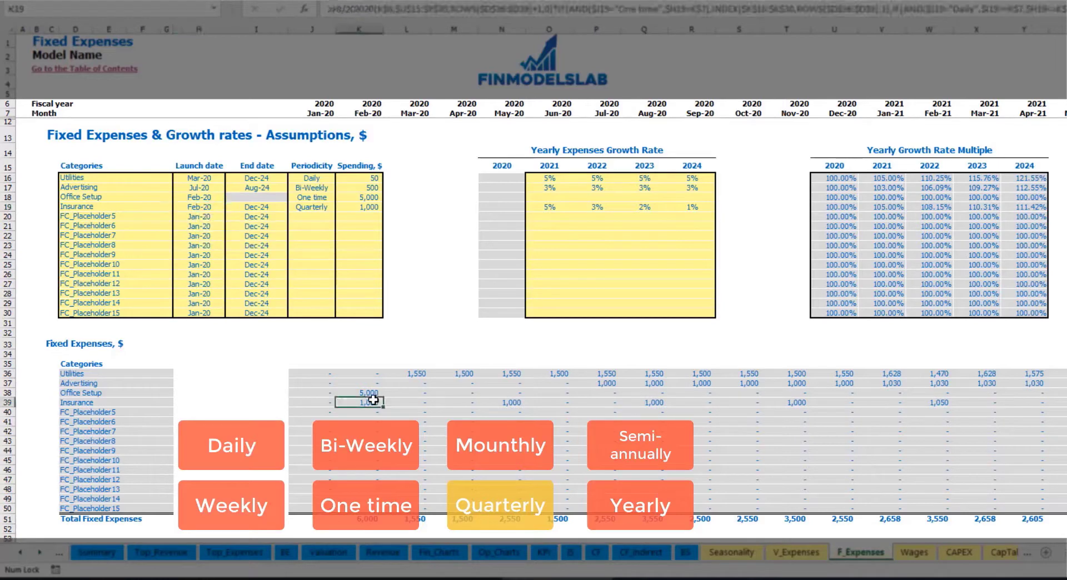
{"action": "left_click", "coordinate": [511, 404]}
{"action": "left_click", "coordinate": [659, 401]}
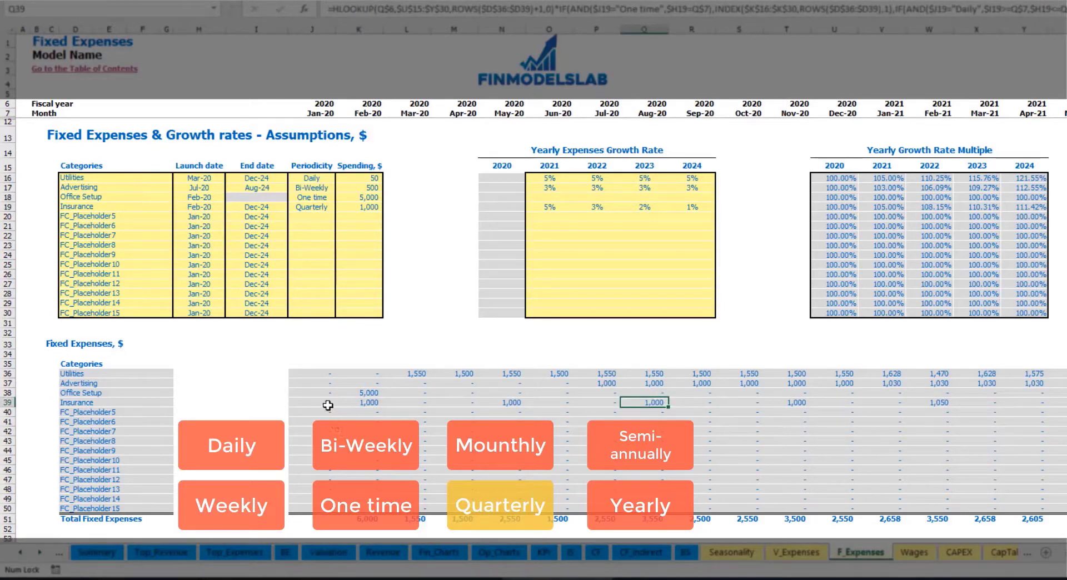
{"action": "left_click", "coordinate": [358, 405]}
{"action": "left_click", "coordinate": [512, 403]}
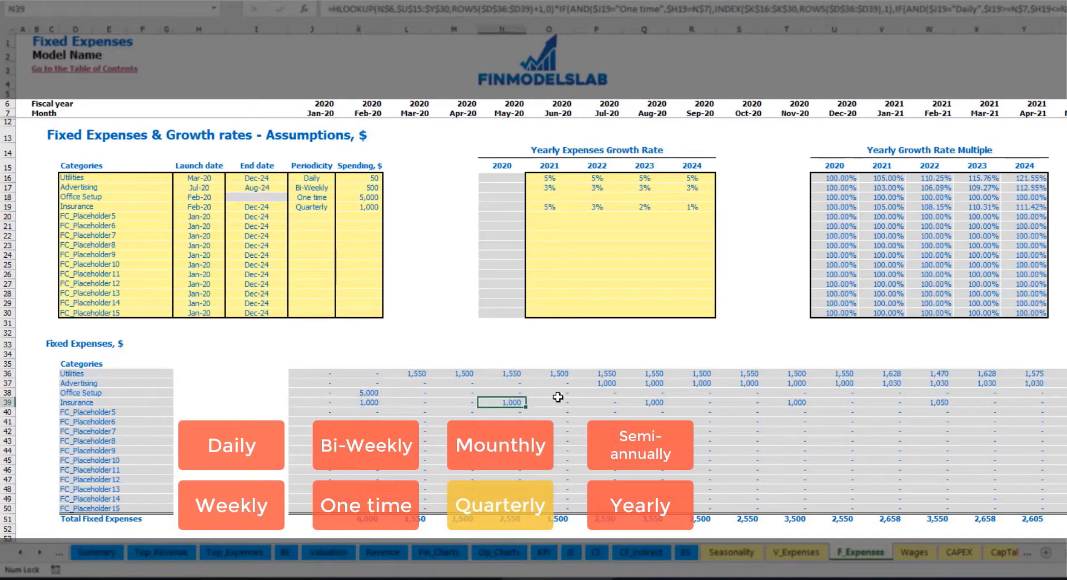
Set Insurance's periodicity to Semi-Annually and check its expenses from Feb-20 to Feb-21.
{"action": "left_click", "coordinate": [332, 208]}
{"action": "left_click", "coordinate": [340, 207]}
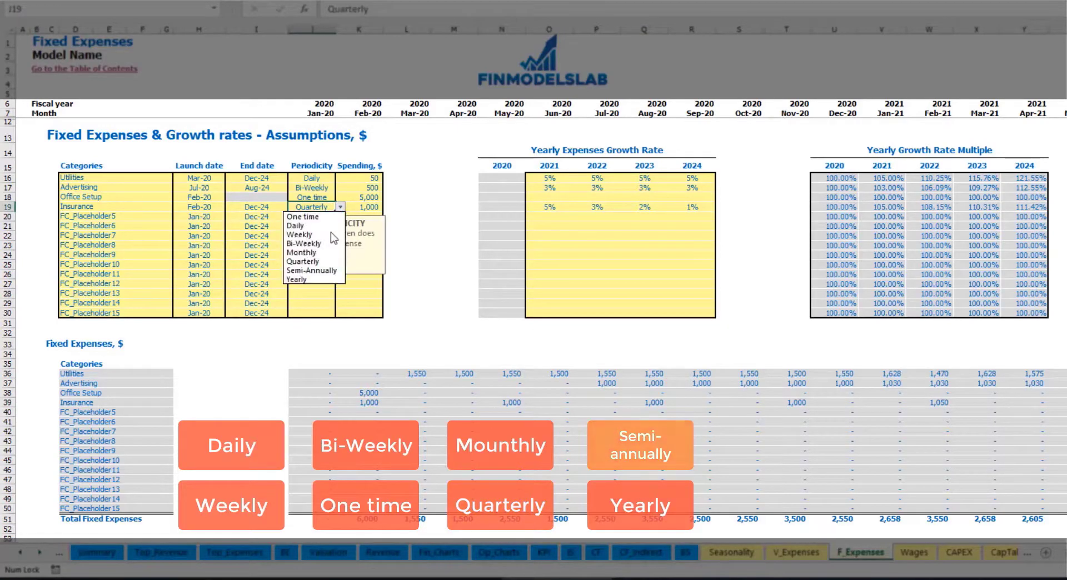
{"action": "left_click", "coordinate": [328, 270]}
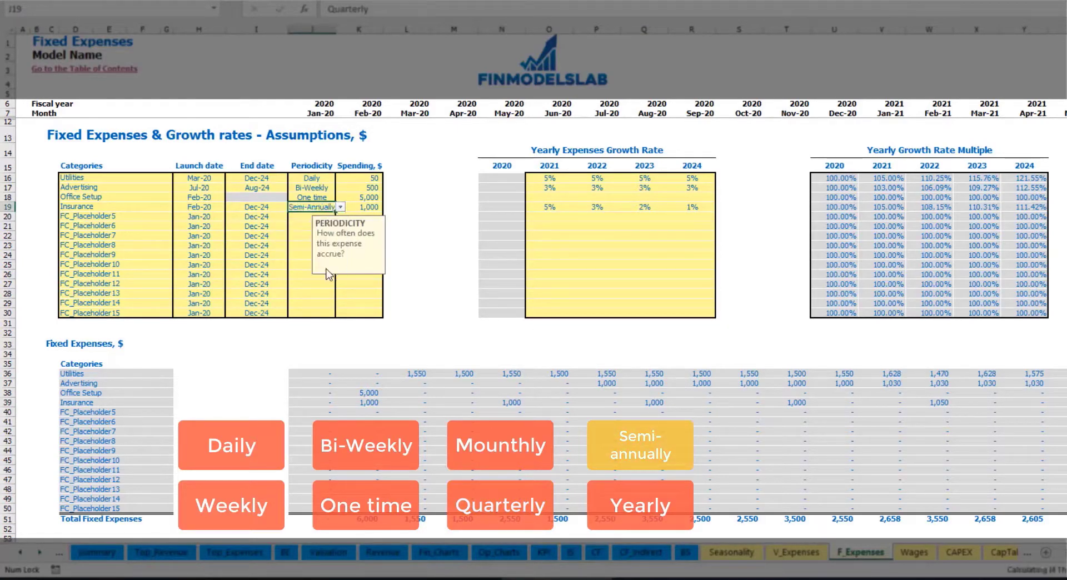
{"action": "left_click", "coordinate": [367, 404]}
{"action": "left_click_drag", "start_coordinate": [417, 399], "coordinate": [895, 404]}
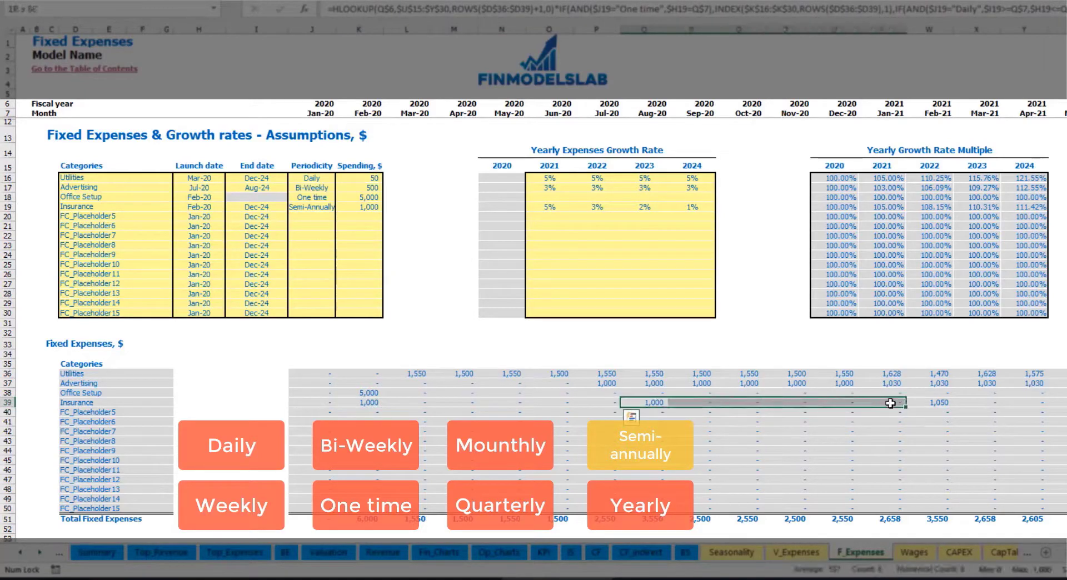
{"action": "left_click", "coordinate": [928, 410]}
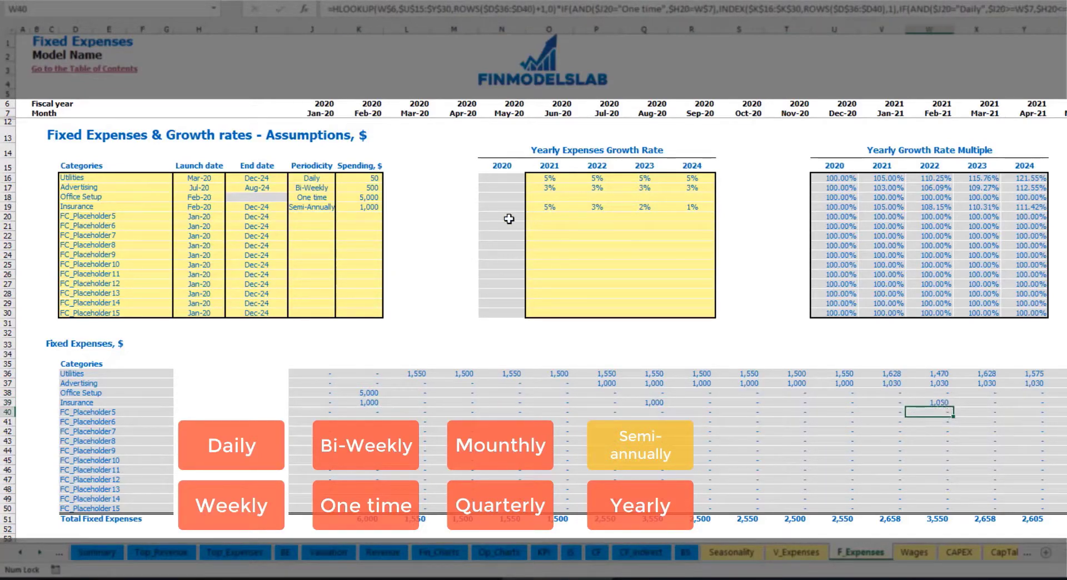
Set Insurance's periodicity to Yearly, checking its monthly expenses against its launch and end dates.
{"action": "left_click", "coordinate": [331, 207]}
{"action": "left_click", "coordinate": [340, 207]}
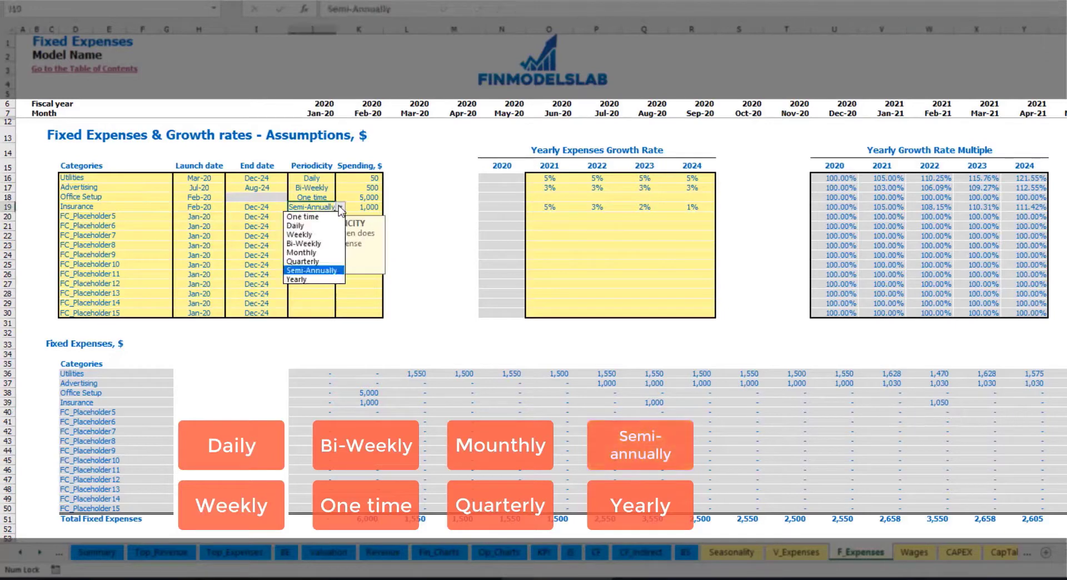
{"action": "left_click", "coordinate": [298, 280]}
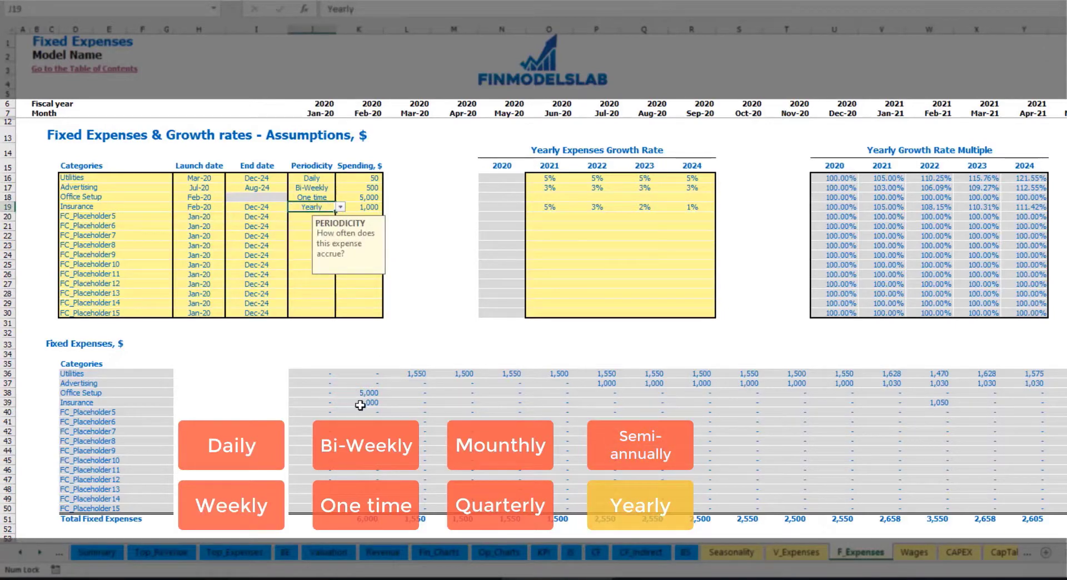
{"action": "left_click_drag", "start_coordinate": [362, 405], "coordinate": [1045, 405]}
{"action": "left_click", "coordinate": [208, 209]}
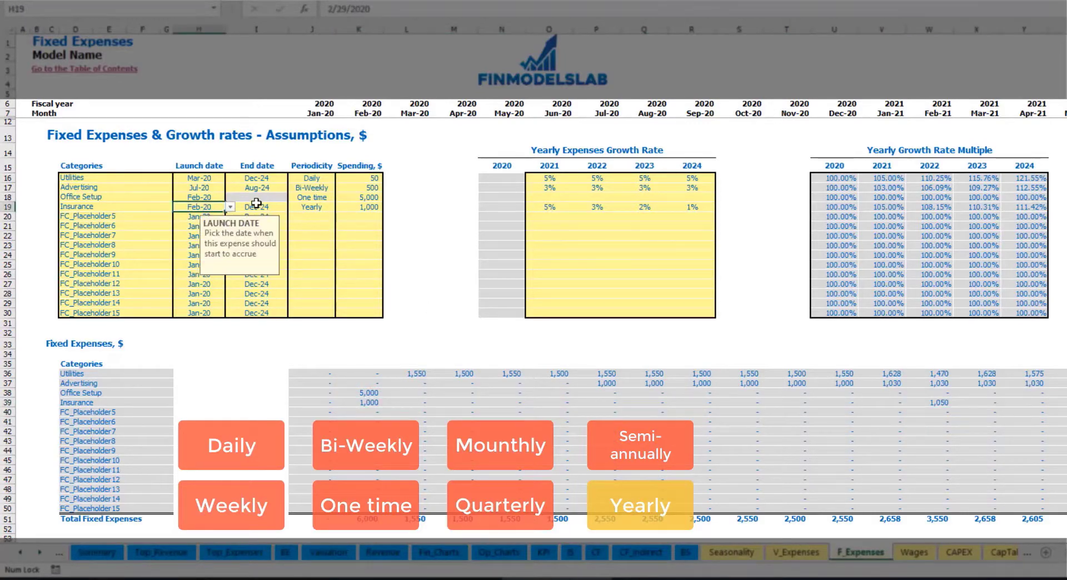
{"action": "left_click", "coordinate": [256, 205]}
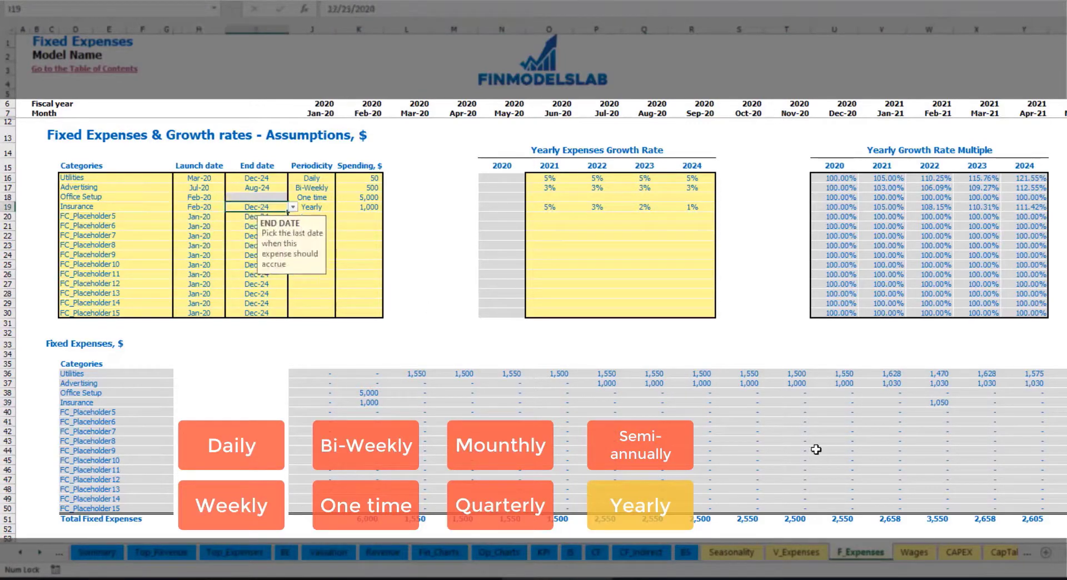
Review the whole monthly fixed expenses table and the expanded Total Fixed Expenses categories in the Income Statement.
{"action": "left_click", "coordinate": [747, 314]}
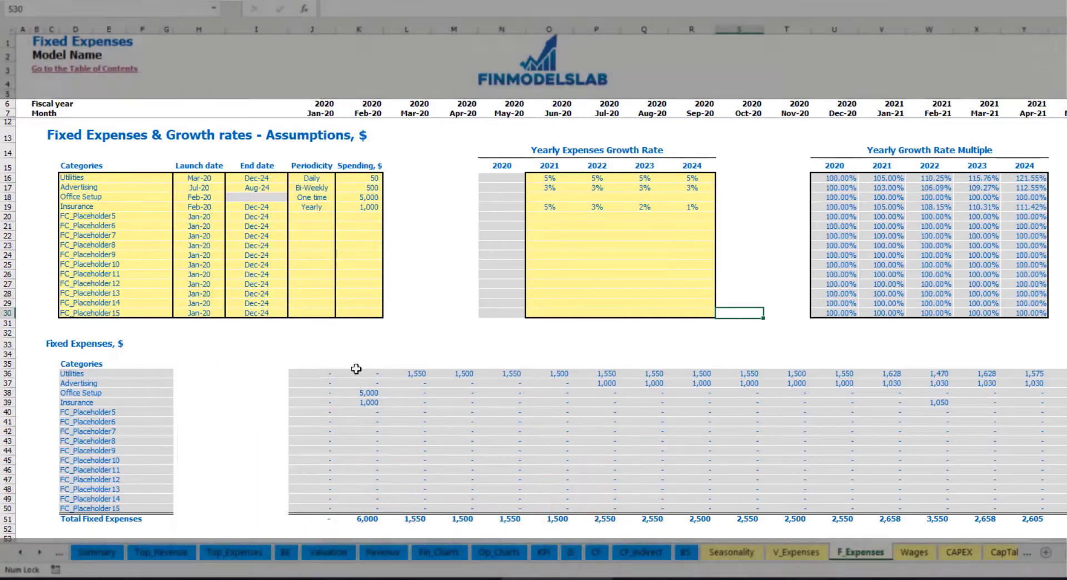
{"action": "left_click_drag", "start_coordinate": [310, 373], "coordinate": [976, 506]}
{"action": "left_click", "coordinate": [569, 552]}
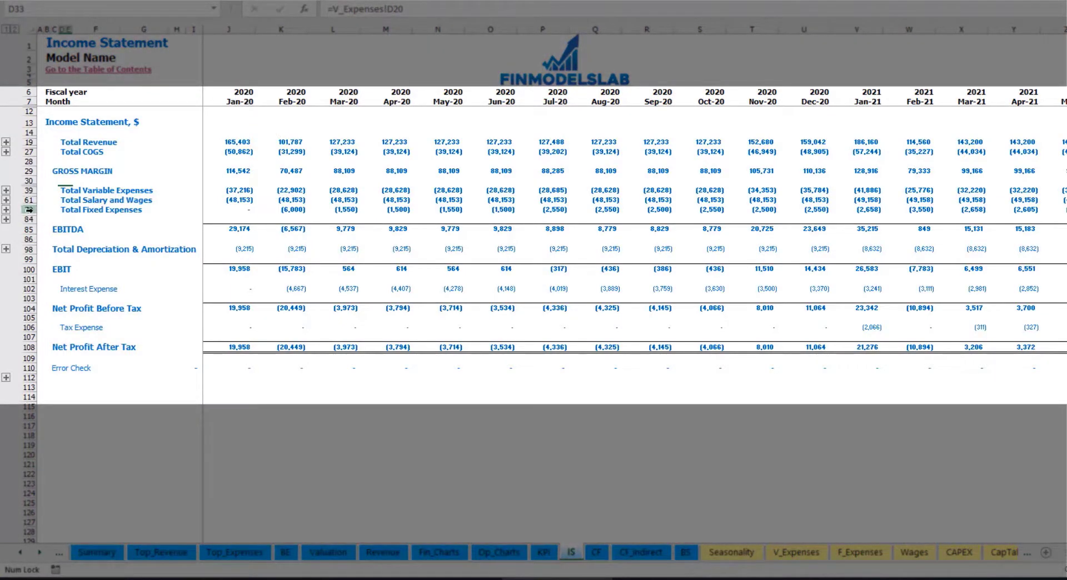
{"action": "left_click", "coordinate": [63, 210]}
{"action": "left_click", "coordinate": [6, 210]}
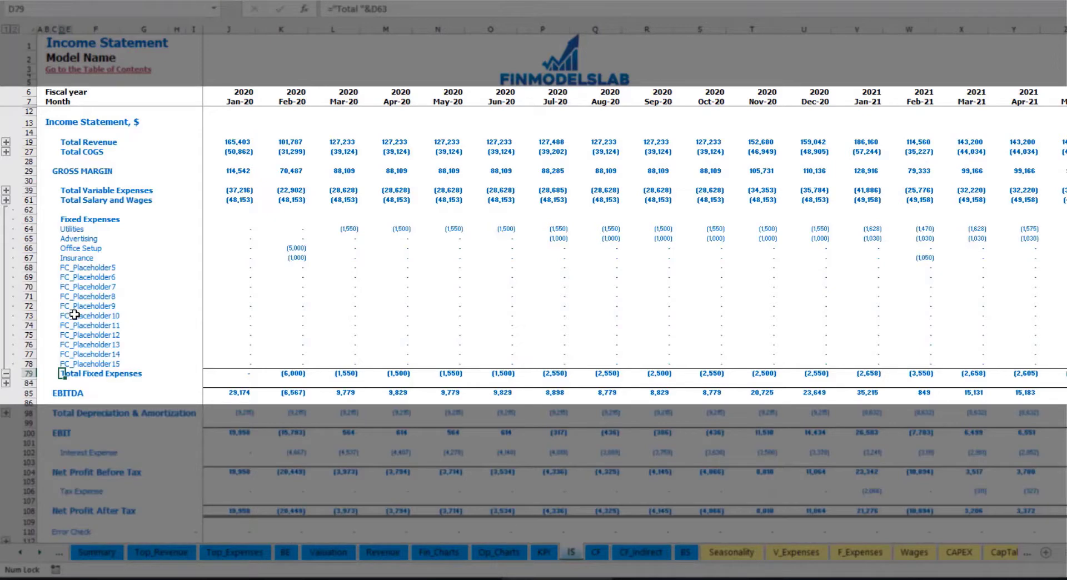
{"action": "left_click_drag", "start_coordinate": [29, 229], "coordinate": [71, 364]}
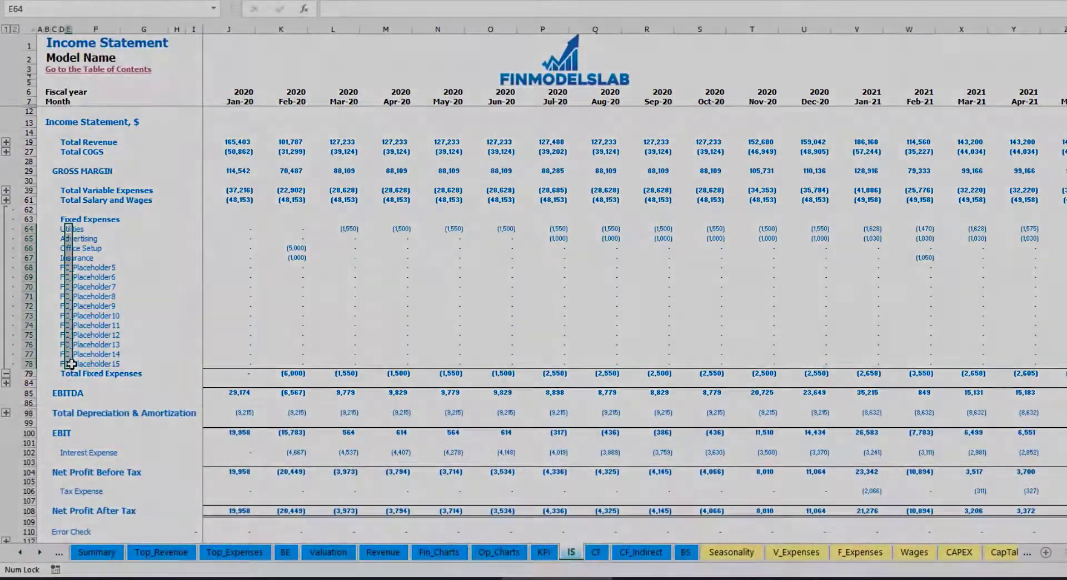
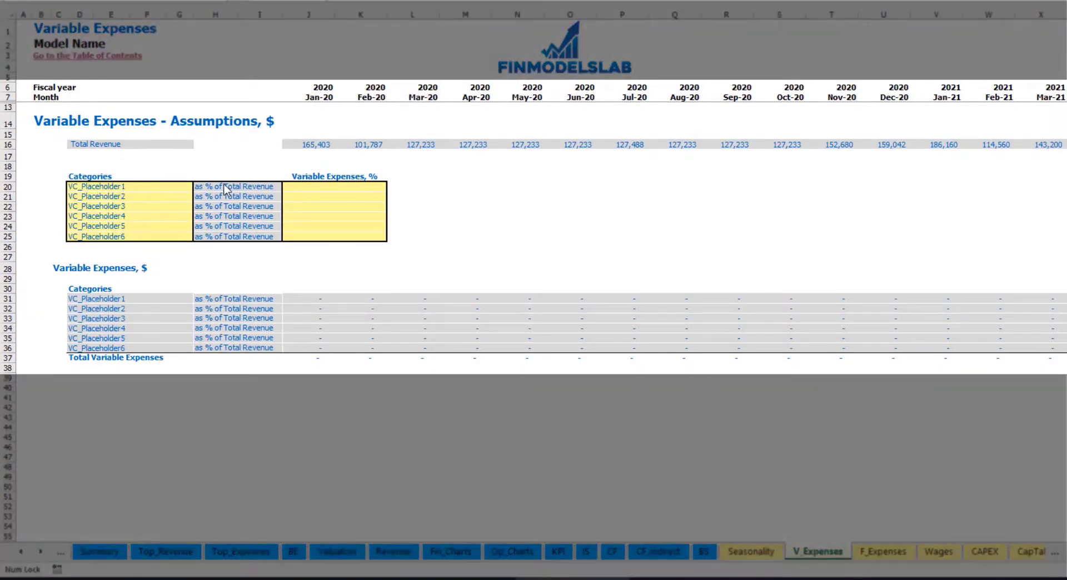
On the Variable Expenses sheet, rename VC_Placeholder1 as Bank fees and set its share of total revenue to 2.5%.
{"action": "left_click", "coordinate": [116, 187]}
{"action": "type", "text": "Ban"}
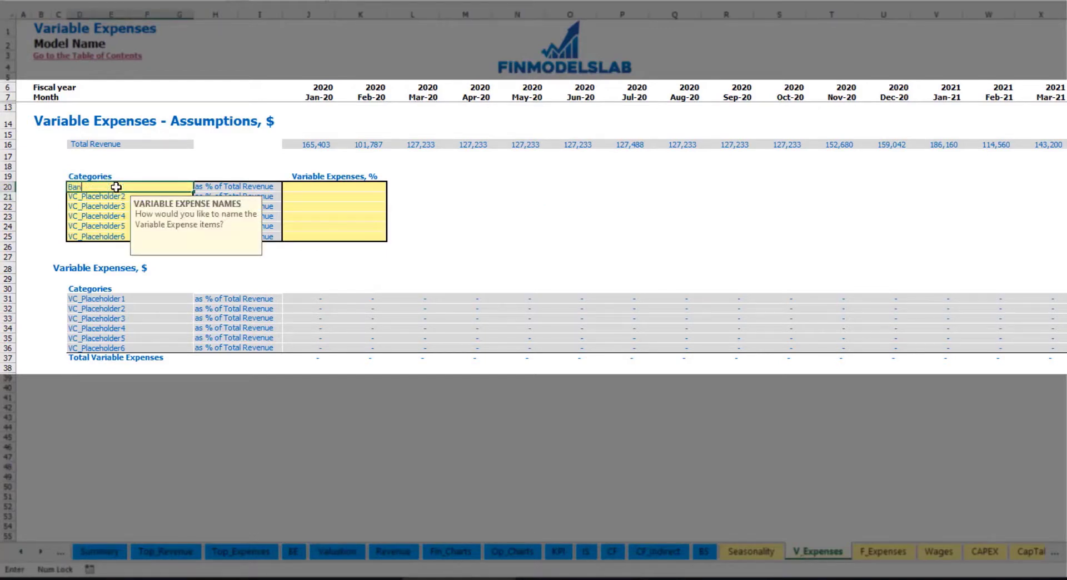
{"action": "type", "text": "k fees"}
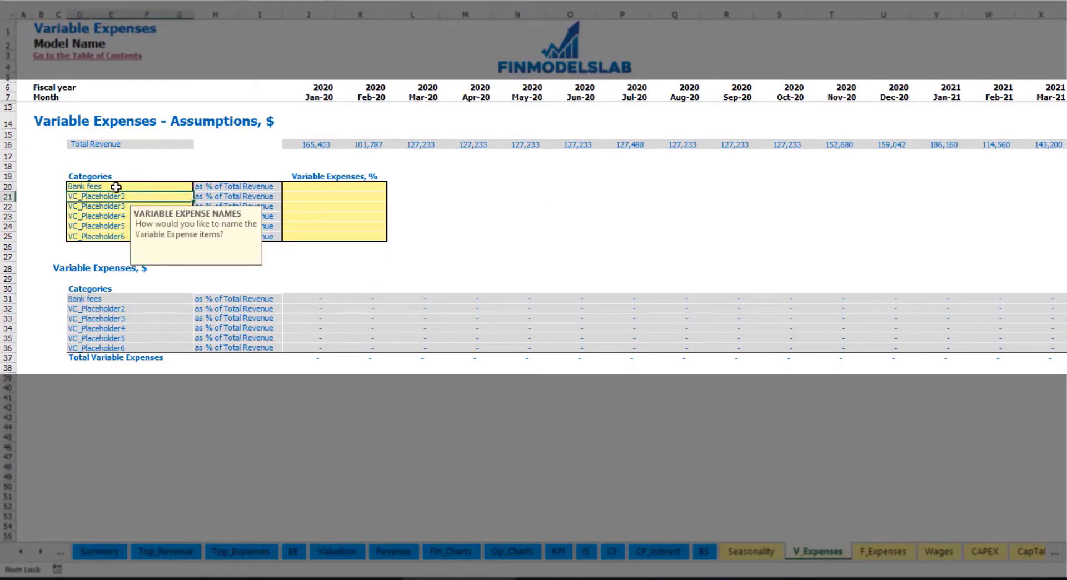
{"action": "left_click", "coordinate": [315, 186]}
{"action": "type", "text": "2.5"}
{"action": "key", "text": "Return"}
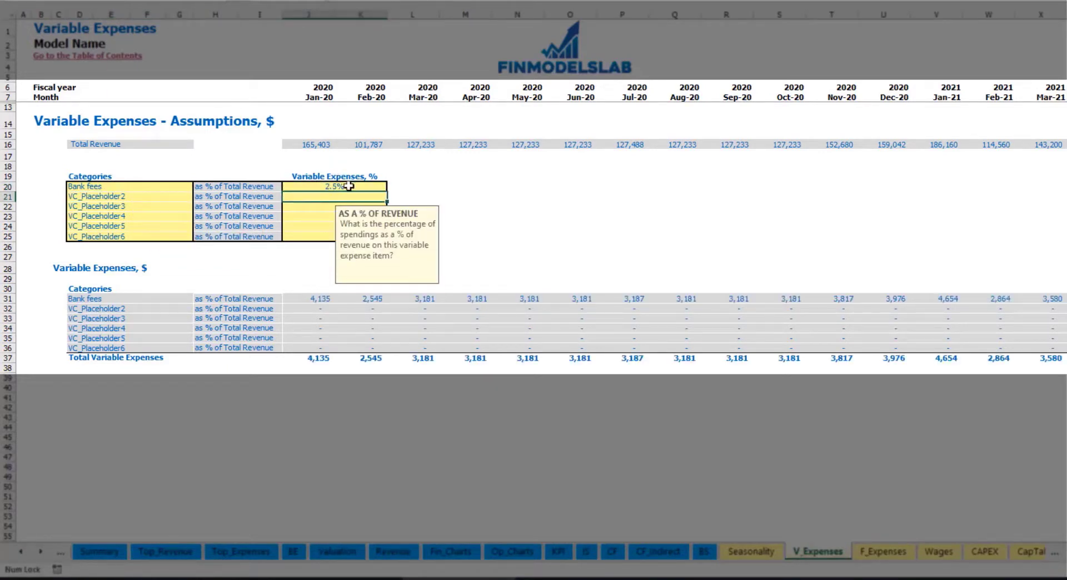
Review the monthly Total Revenue across the years and the resulting monthly Bank fees expenses.
{"action": "left_click_drag", "start_coordinate": [311, 145], "coordinate": [831, 148]}
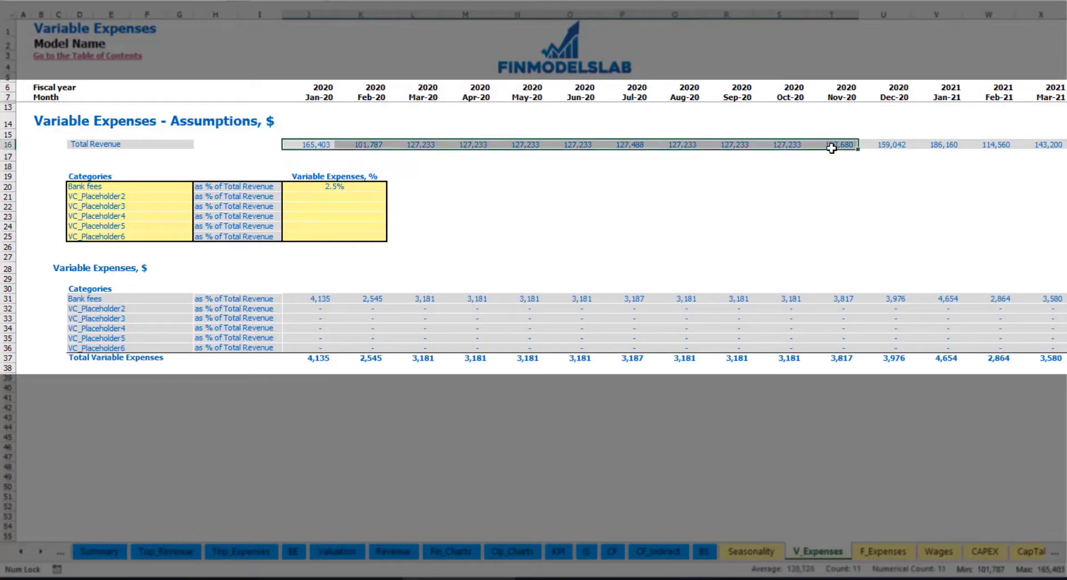
{"action": "scroll", "coordinate": [291, 306], "scroll_direction": "right", "scroll_amount": 10}
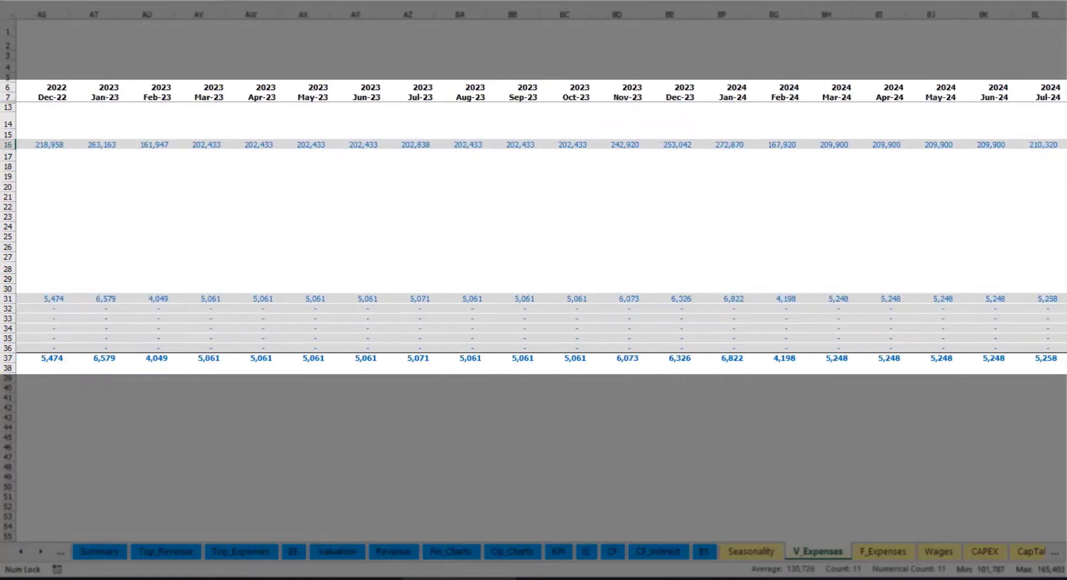
{"action": "scroll", "coordinate": [290, 305], "scroll_direction": "left", "scroll_amount": 10}
{"action": "left_click", "coordinate": [327, 302]}
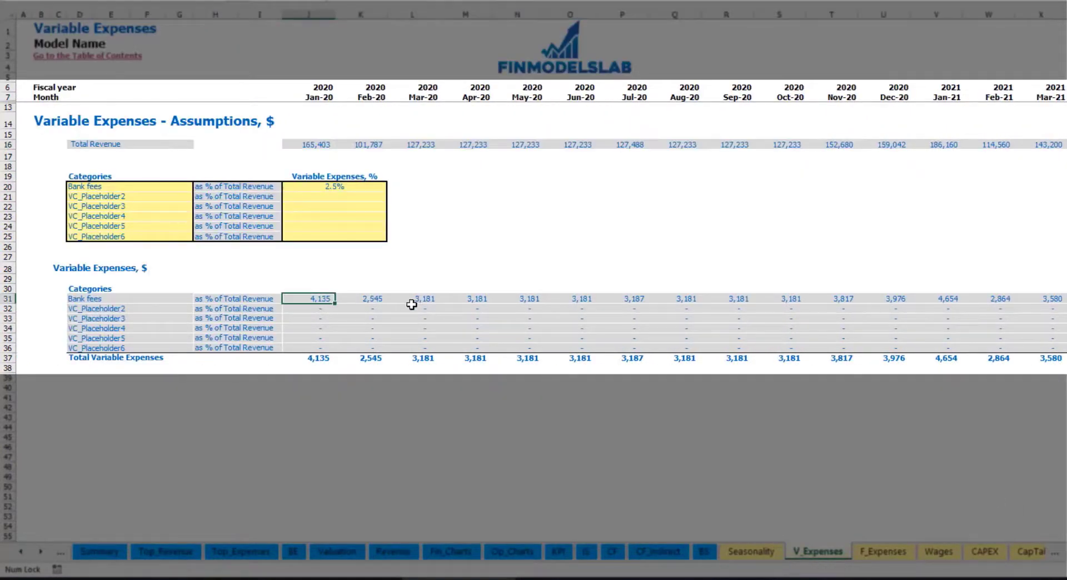
{"action": "left_click", "coordinate": [413, 302]}
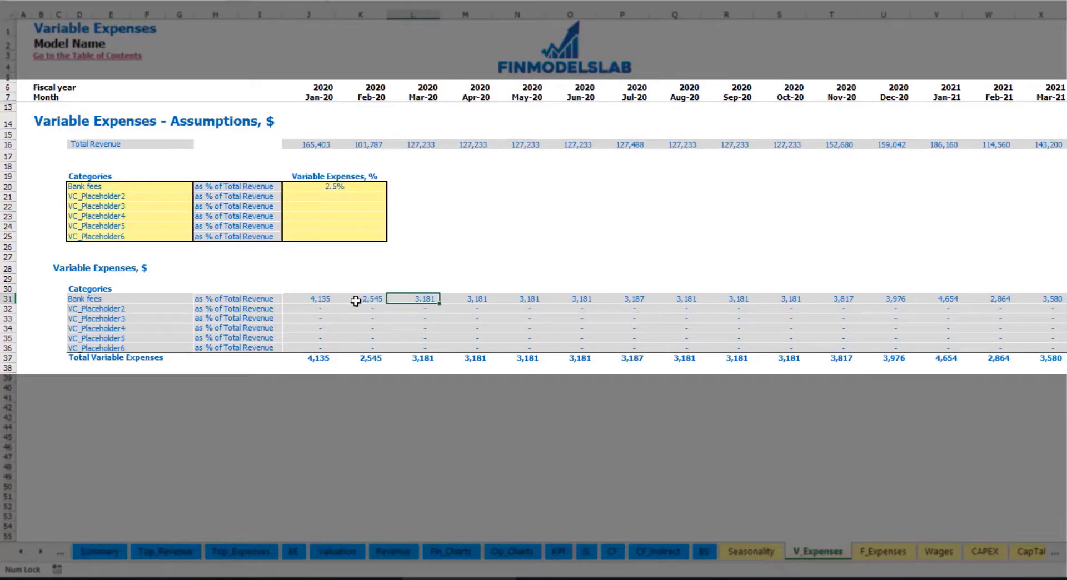
Rename VC_Placeholder2 as Other Var Exp and set its share of total revenue to 5%.
{"action": "left_click", "coordinate": [134, 198]}
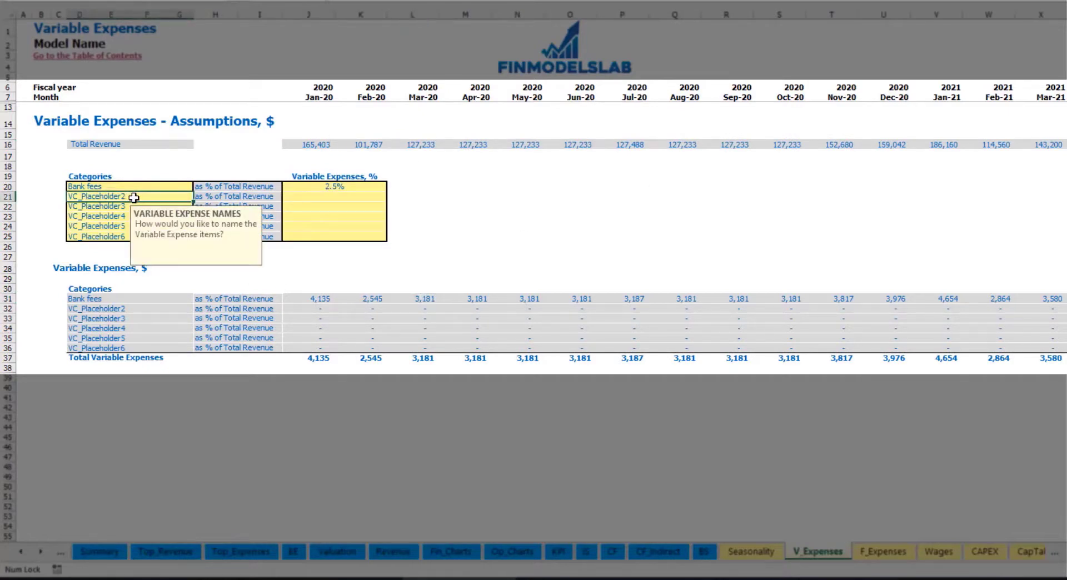
{"action": "type", "text": "Other Var Exp"}
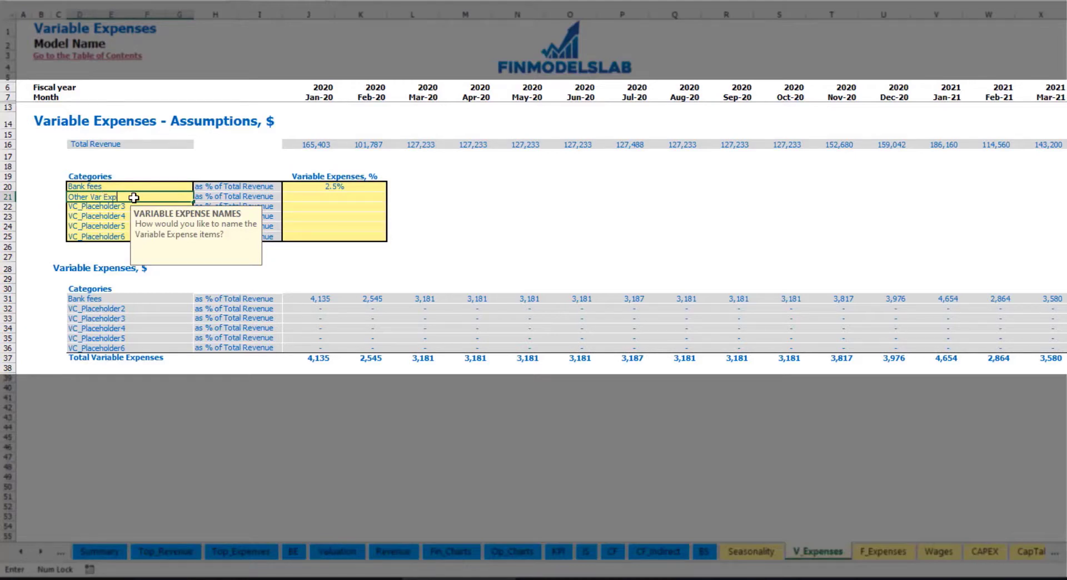
{"action": "key", "text": "Return"}
{"action": "left_click", "coordinate": [324, 196]}
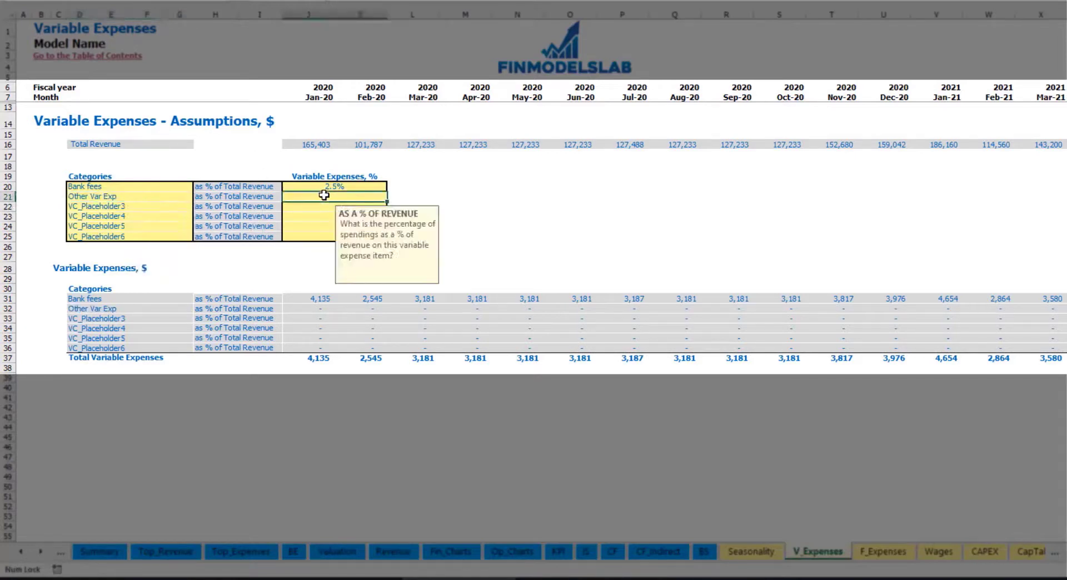
{"action": "type", "text": "5"}
{"action": "key", "text": "Return"}
{"action": "left_click", "coordinate": [169, 207]}
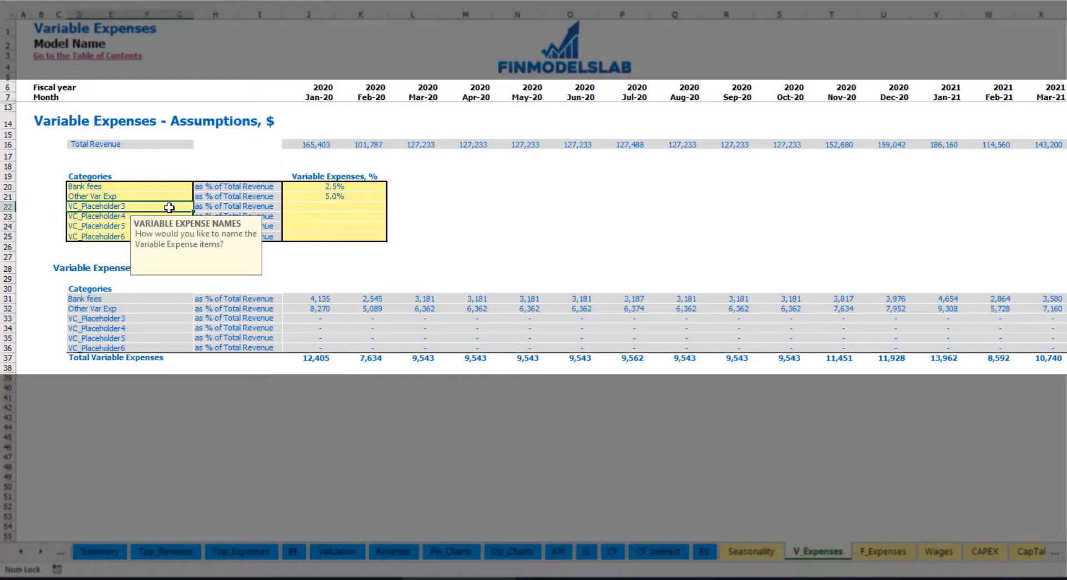
Rename VC_Placeholder3 as Direct Labor and set its share of total revenue to 15%.
{"action": "type", "text": "Direct Labor"}
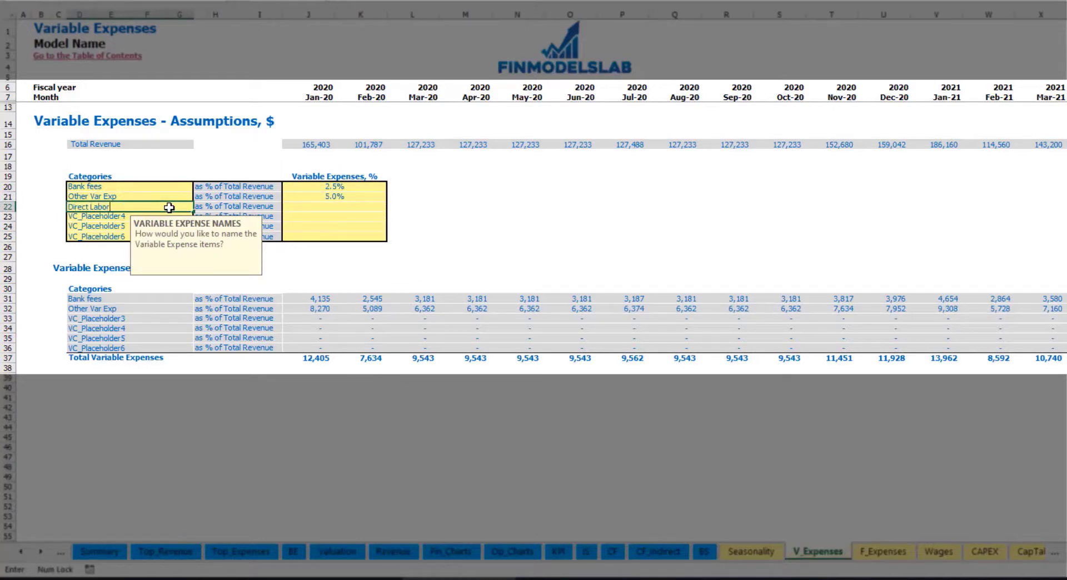
{"action": "key", "text": "Return"}
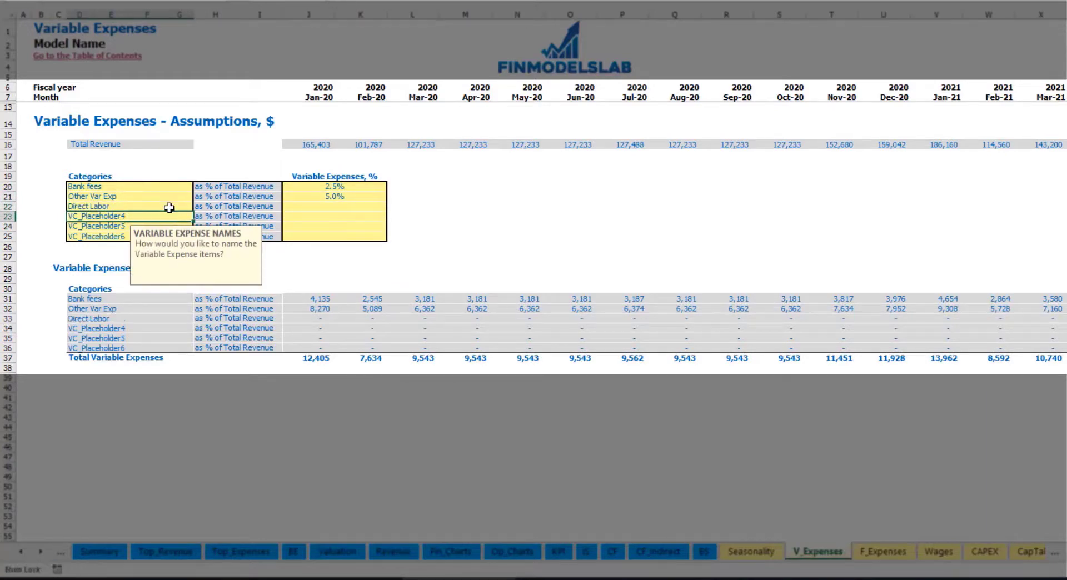
{"action": "left_click", "coordinate": [314, 208]}
{"action": "type", "text": "15"}
{"action": "key", "text": "Return"}
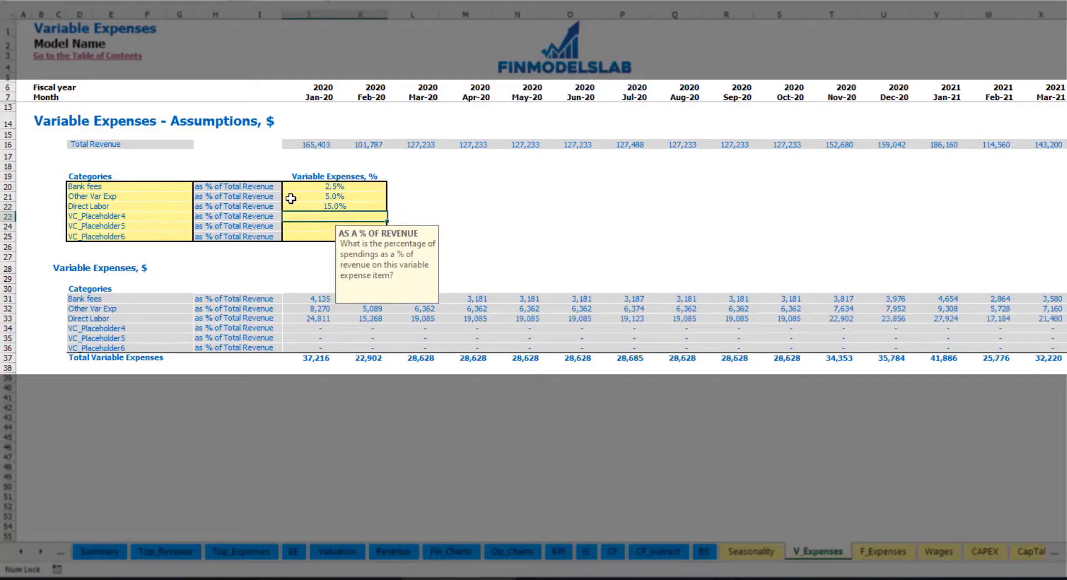
Expand Total Variable Expenses in the Income Statement and review the monthly amounts of the variable expense categories.
{"action": "left_click", "coordinate": [311, 298]}
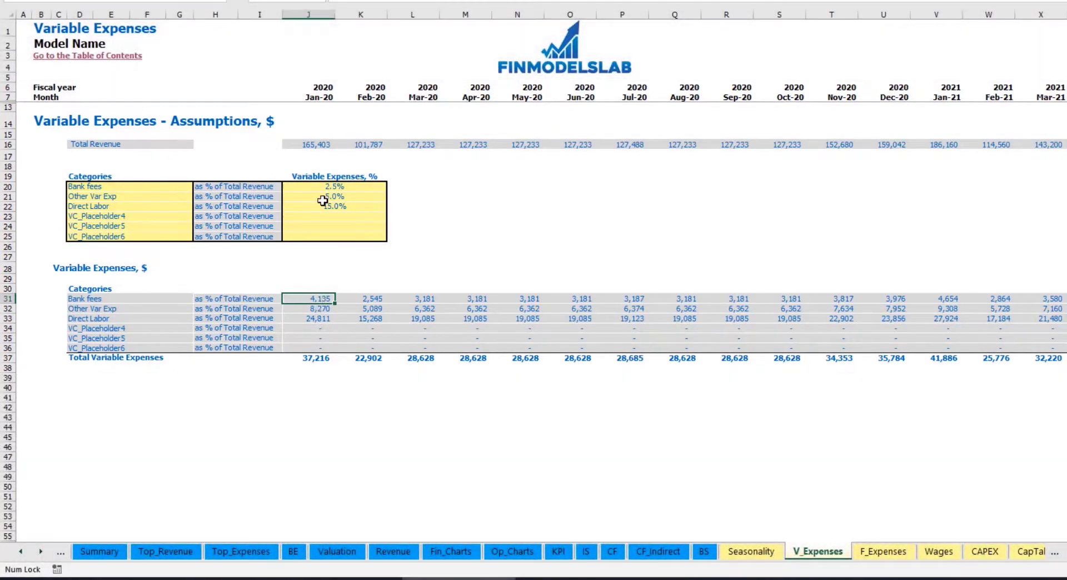
{"action": "left_click", "coordinate": [584, 551]}
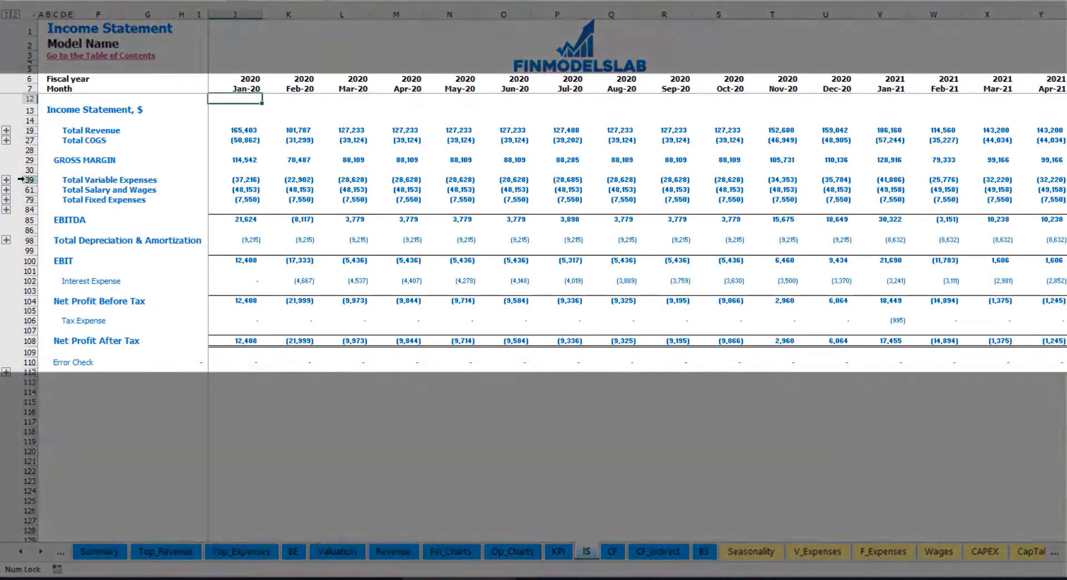
{"action": "left_click", "coordinate": [25, 180]}
{"action": "left_click", "coordinate": [6, 180]}
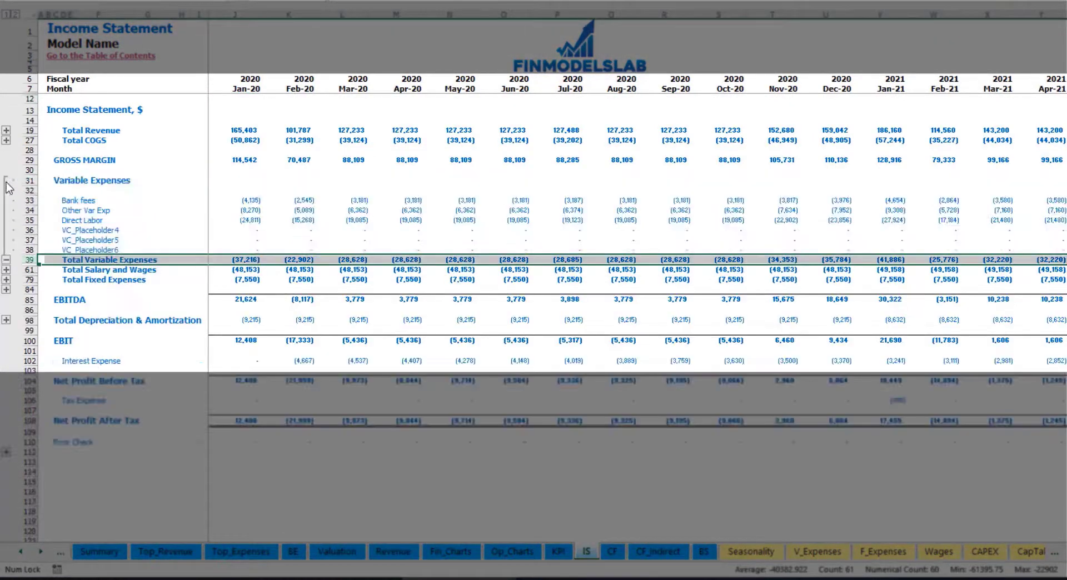
{"action": "left_click_drag", "start_coordinate": [31, 200], "coordinate": [39, 239]}
{"action": "left_click", "coordinate": [259, 201]}
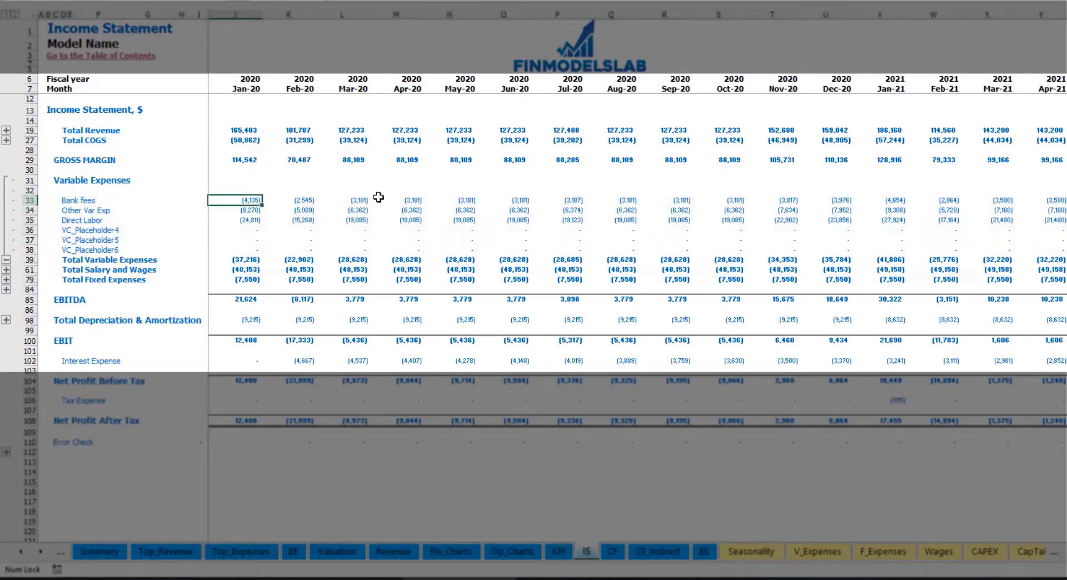
{"action": "left_click", "coordinate": [380, 200]}
{"action": "left_click_drag", "start_coordinate": [67, 200], "coordinate": [70, 249]}
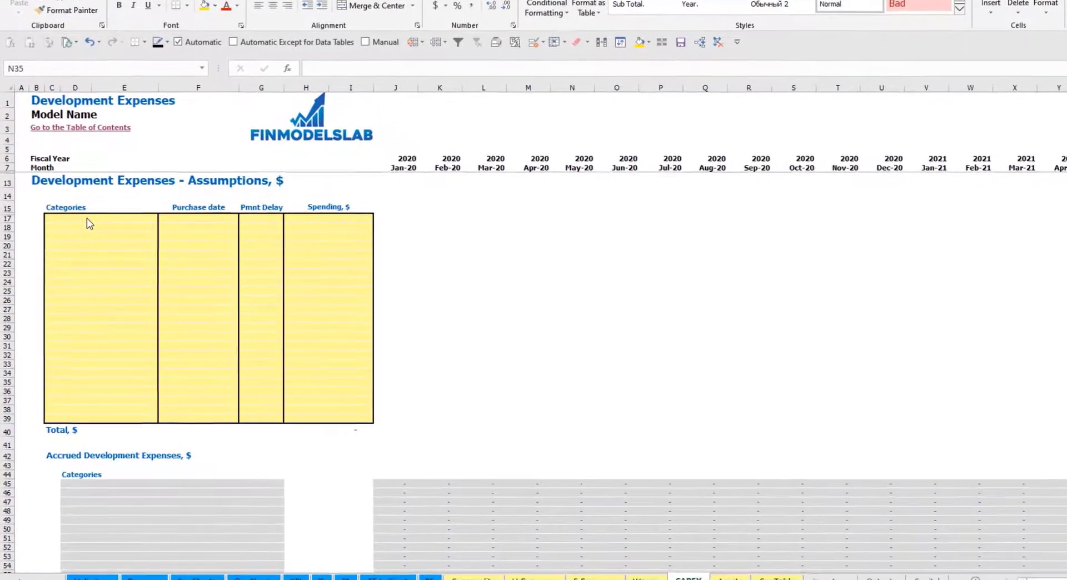
On the CAPEX sheet, enter Kitchen and Other dev exp as the first two development expense categories.
{"action": "left_click", "coordinate": [83, 227]}
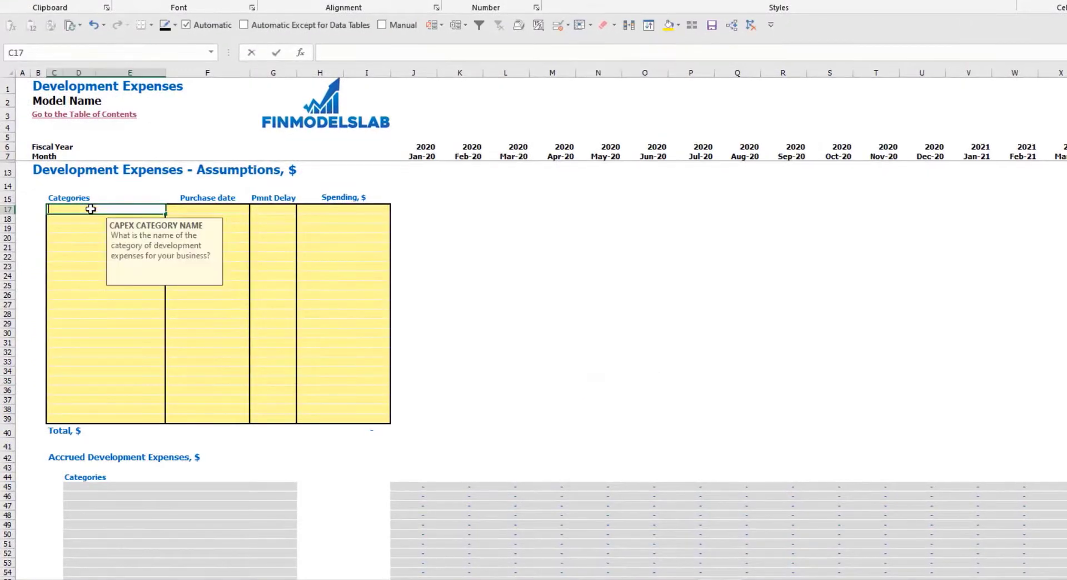
{"action": "type", "text": "Kitchen"}
{"action": "key", "text": "Return"}
{"action": "type", "text": "Other dev exp"}
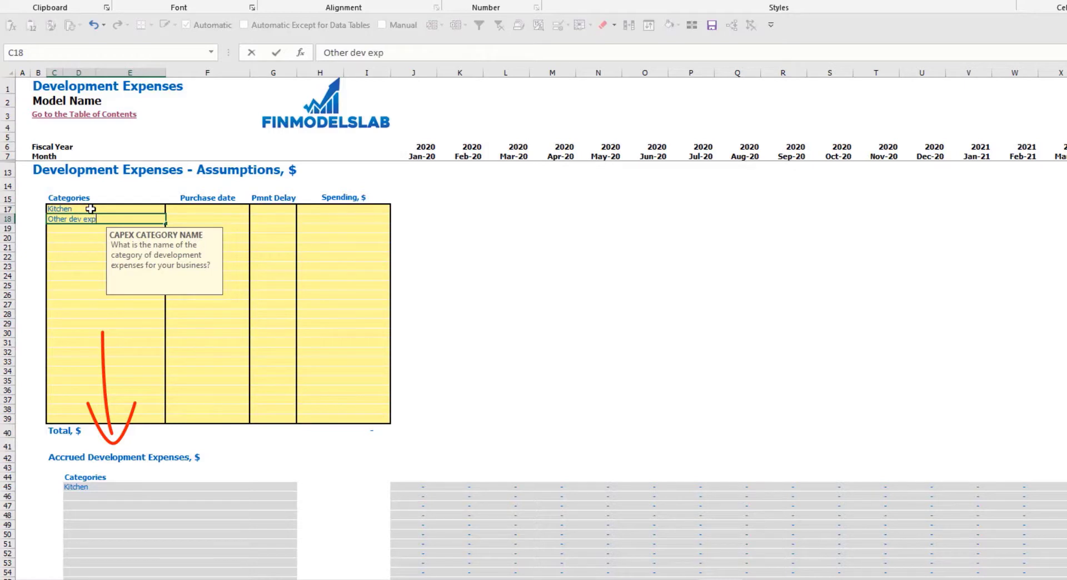
{"action": "key", "text": "Return"}
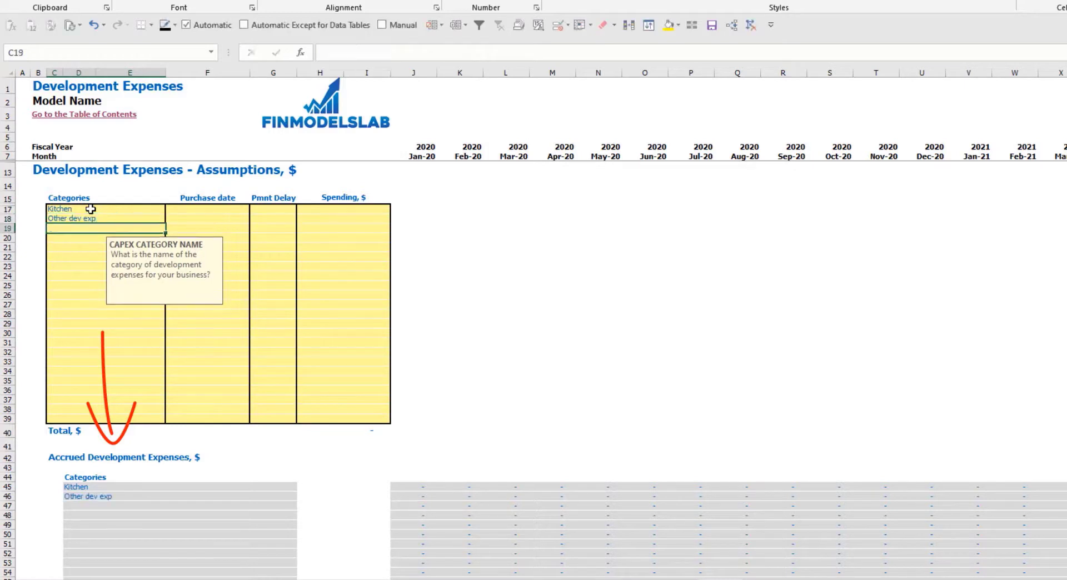
Set the purchase date to Feb-20 for Kitchen and Mar-20 for Other dev exp.
{"action": "left_click", "coordinate": [221, 212]}
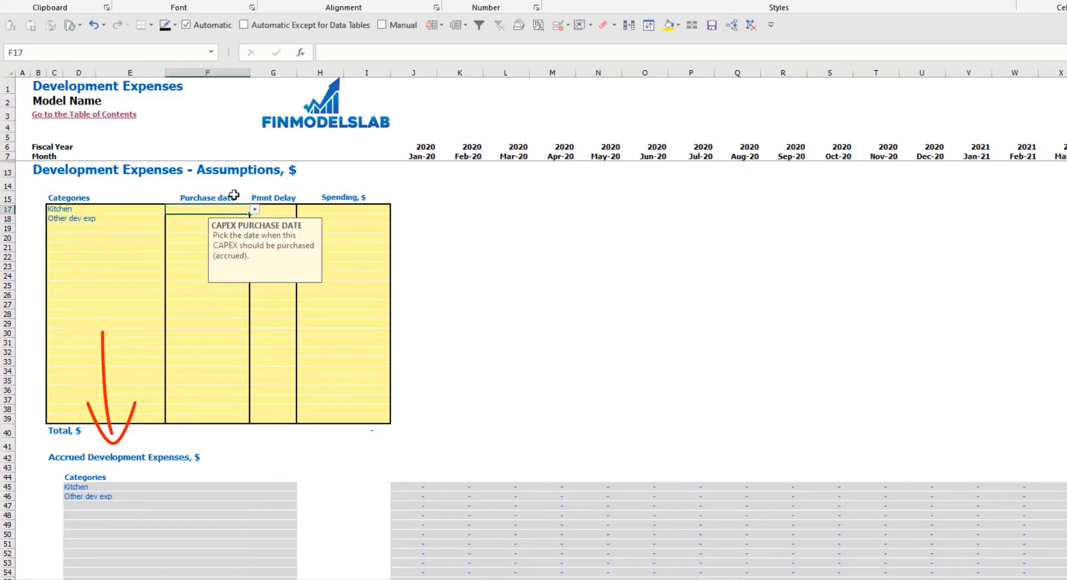
{"action": "left_click", "coordinate": [255, 209]}
{"action": "left_click", "coordinate": [219, 227]}
{"action": "left_click", "coordinate": [255, 220]}
{"action": "left_click", "coordinate": [256, 221]}
{"action": "left_click", "coordinate": [211, 247]}
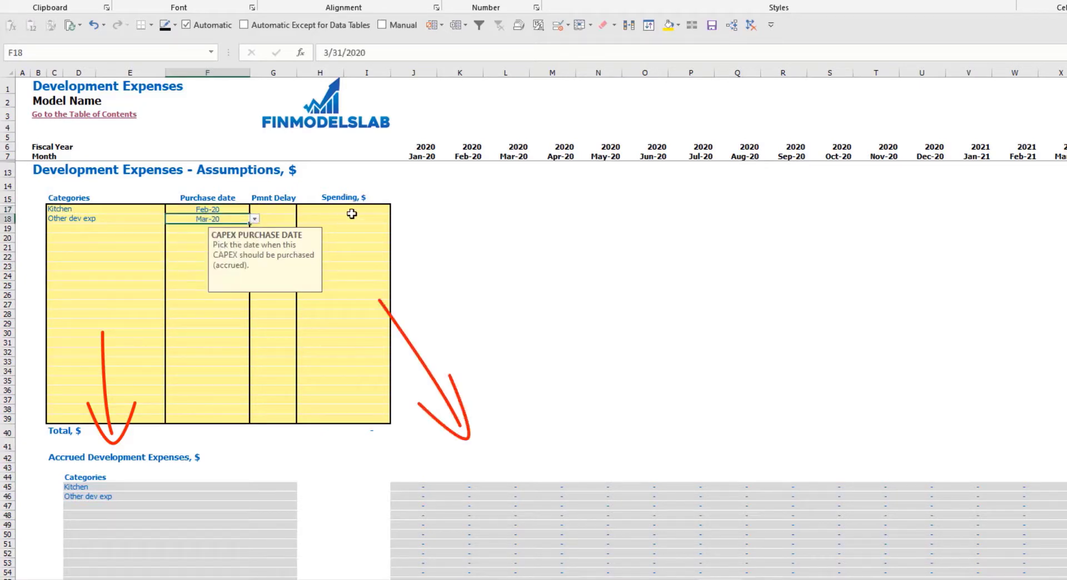
Enter spending of 50,000 for Kitchen and 10,000 for Other dev exp.
{"action": "left_click", "coordinate": [348, 213]}
{"action": "type", "text": "50,0"}
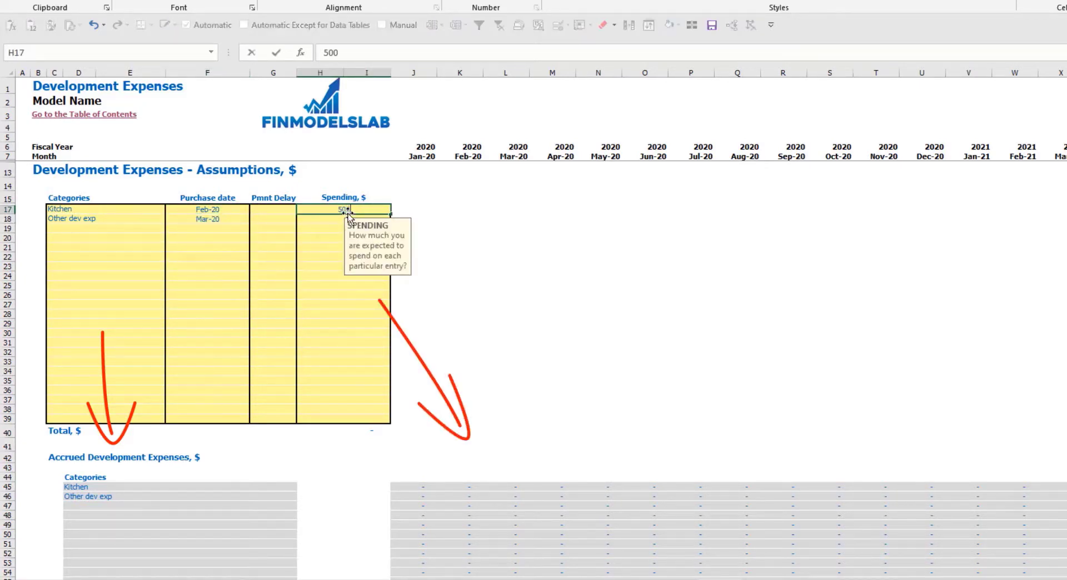
{"action": "type", "text": "00"}
{"action": "key", "text": "Return"}
{"action": "type", "text": "1000"}
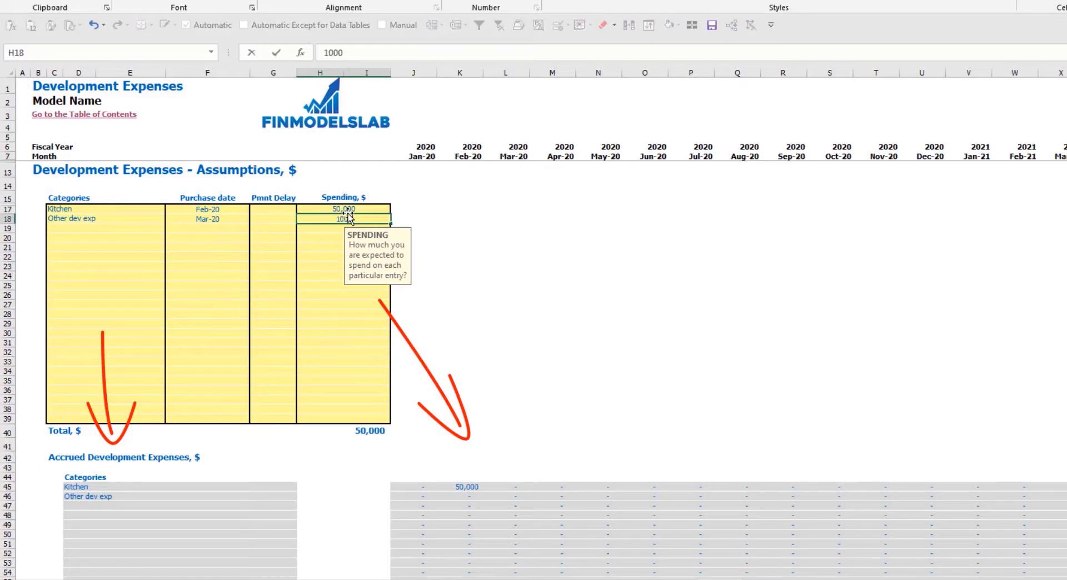
{"action": "key", "text": "Return"}
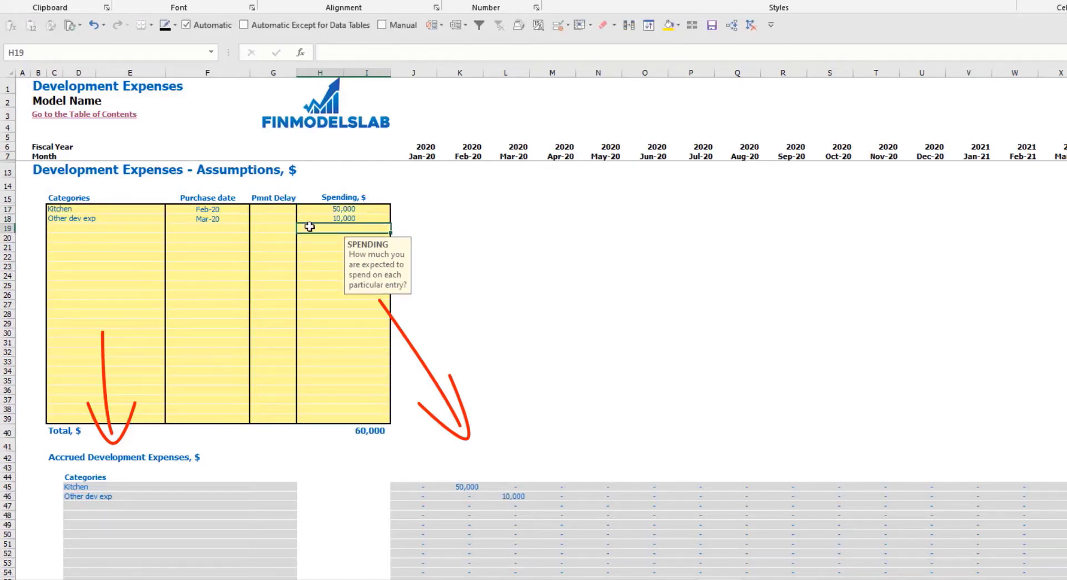
Set Kitchen's payment delay to 2M and check its payment month under Paid Development Expenses.
{"action": "left_click", "coordinate": [277, 213]}
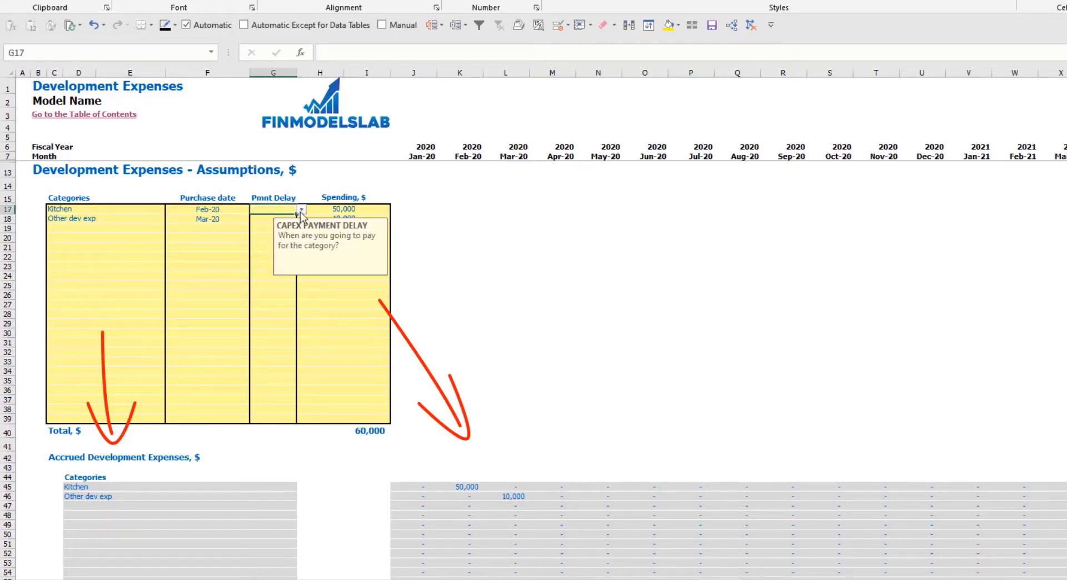
{"action": "left_click", "coordinate": [301, 209]}
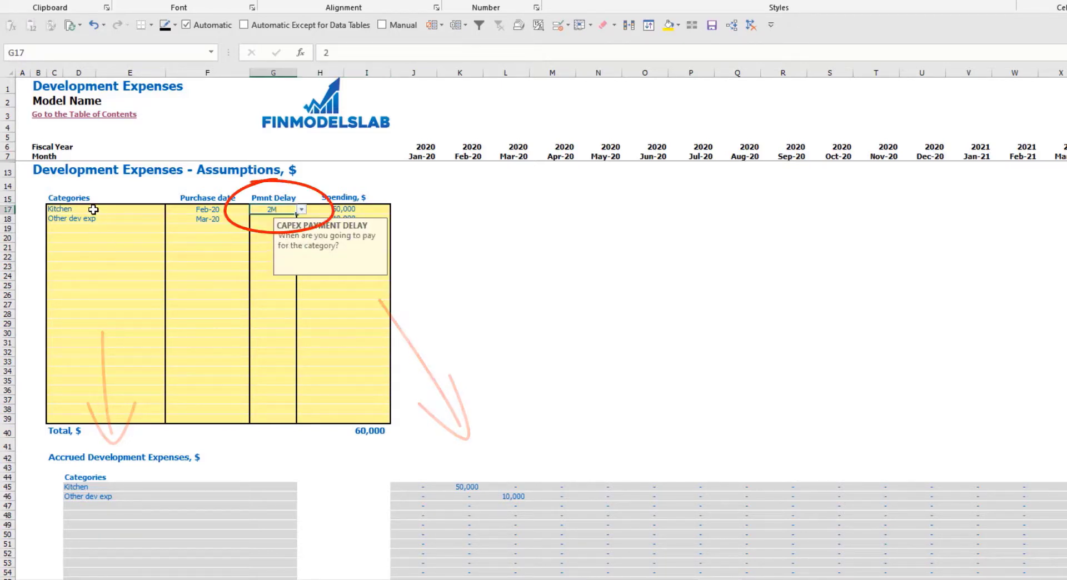
{"action": "type", "text": "2"}
{"action": "key", "text": "Return"}
{"action": "scroll", "coordinate": [507, 445], "scroll_direction": "down", "scroll_amount": 10}
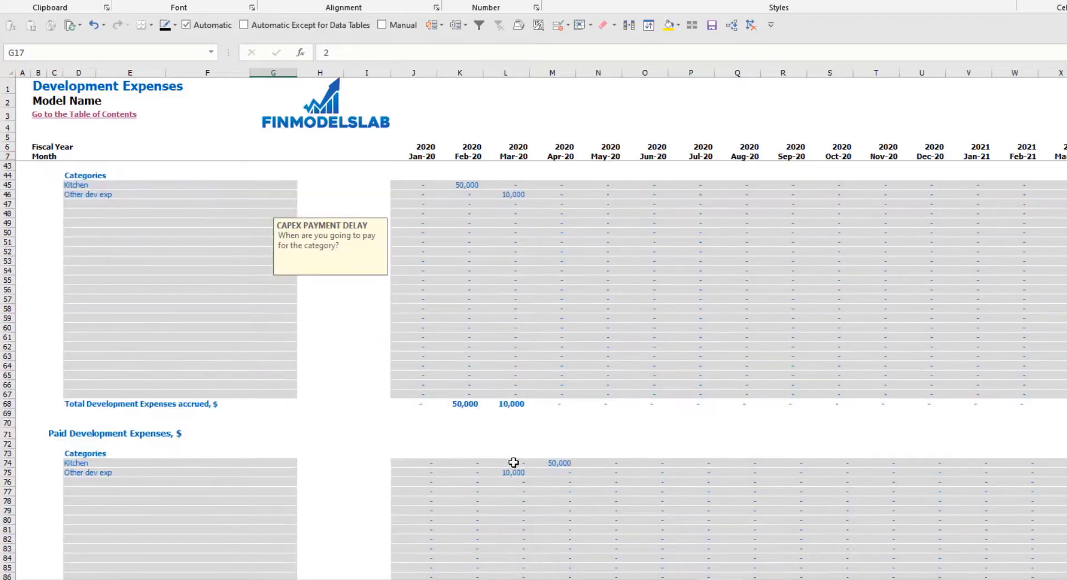
{"action": "left_click", "coordinate": [553, 463]}
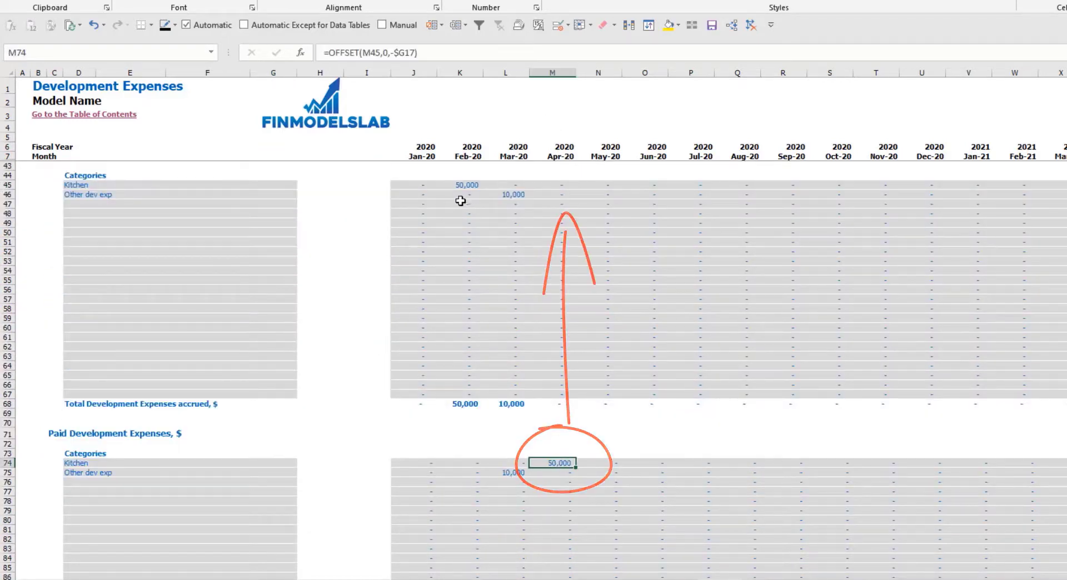
Set the payment delay of Other dev exp to 3M and check its payment month under Paid Development Expenses.
{"action": "scroll", "coordinate": [272, 274], "scroll_direction": "up", "scroll_amount": 10}
{"action": "left_click", "coordinate": [281, 219]}
{"action": "left_click", "coordinate": [300, 219]}
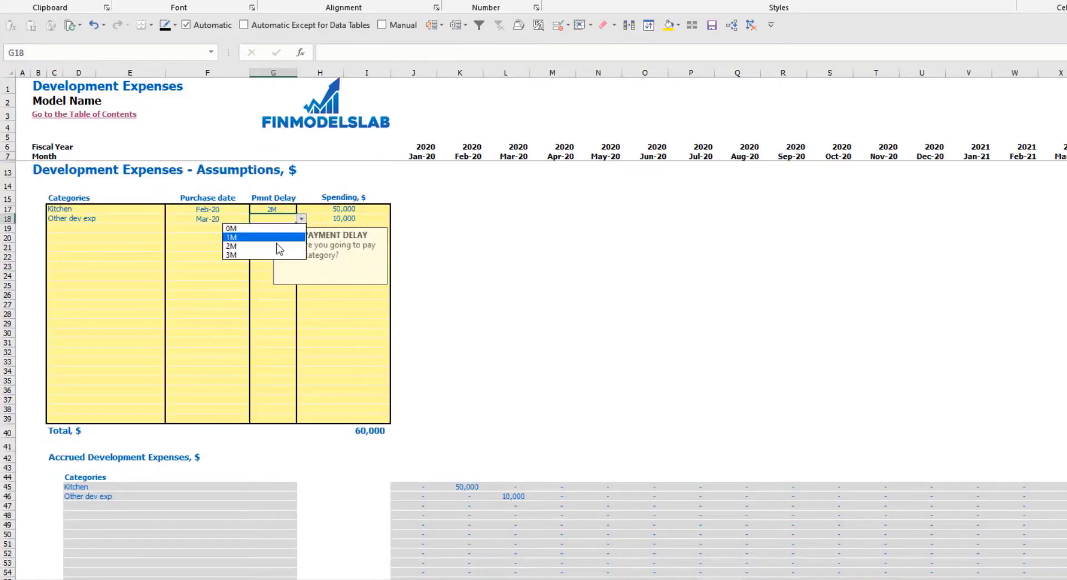
{"action": "left_click", "coordinate": [234, 255]}
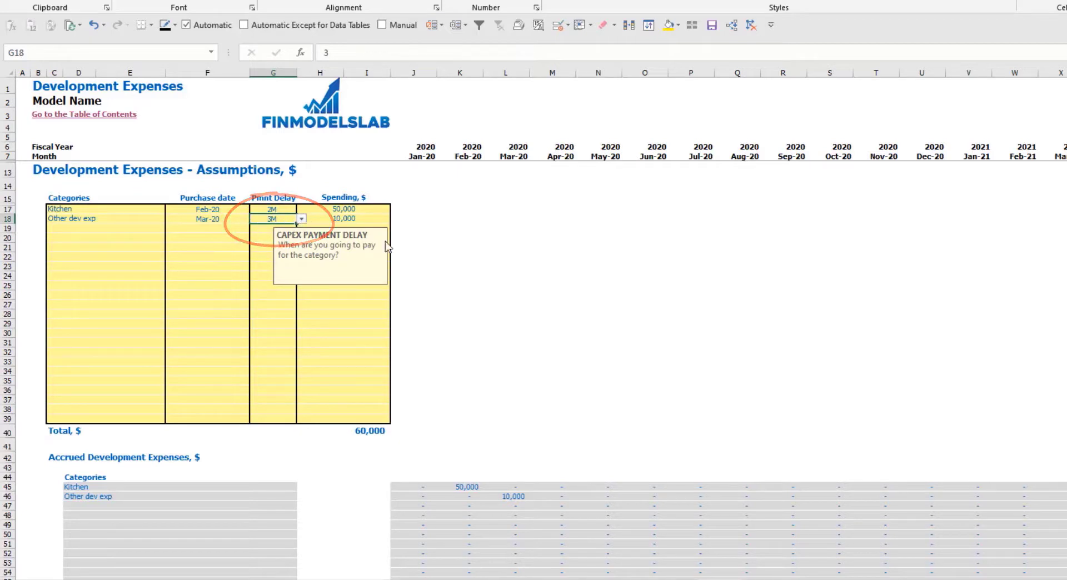
{"action": "scroll", "coordinate": [543, 371], "scroll_direction": "down", "scroll_amount": 10}
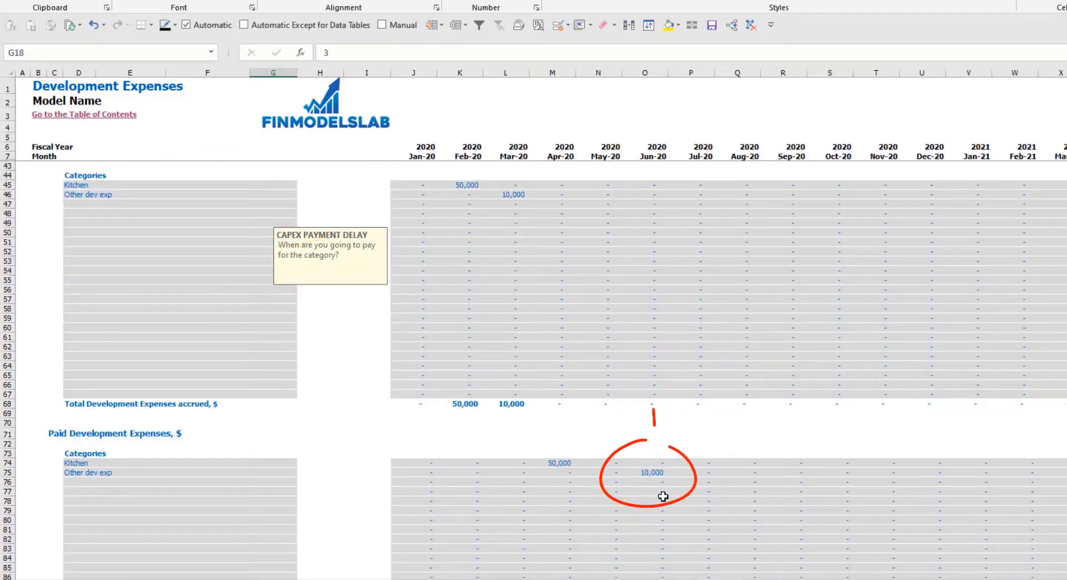
{"action": "left_click", "coordinate": [652, 481]}
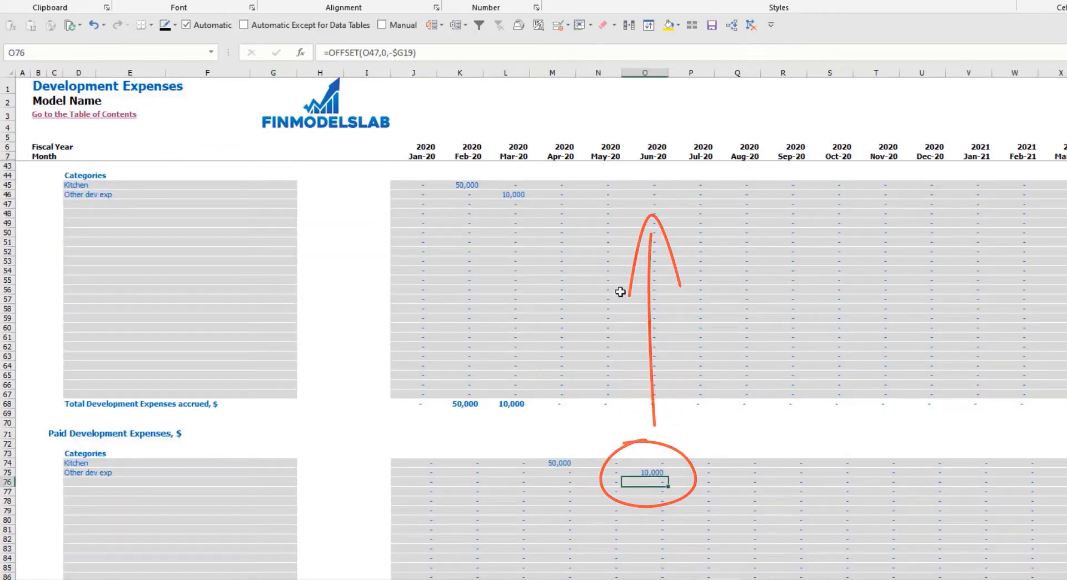
Review the total development spending, then the Development CAPEX line, its monthly depreciation and closing net book value on the Book Assets sheet.
{"action": "scroll", "coordinate": [402, 321], "scroll_direction": "up", "scroll_amount": 10}
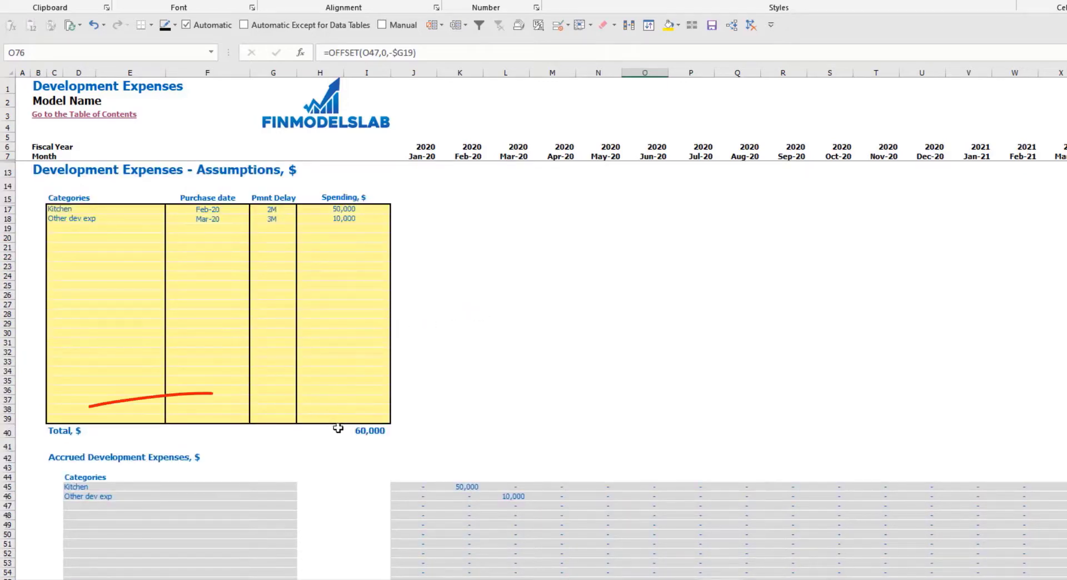
{"action": "left_click", "coordinate": [350, 430]}
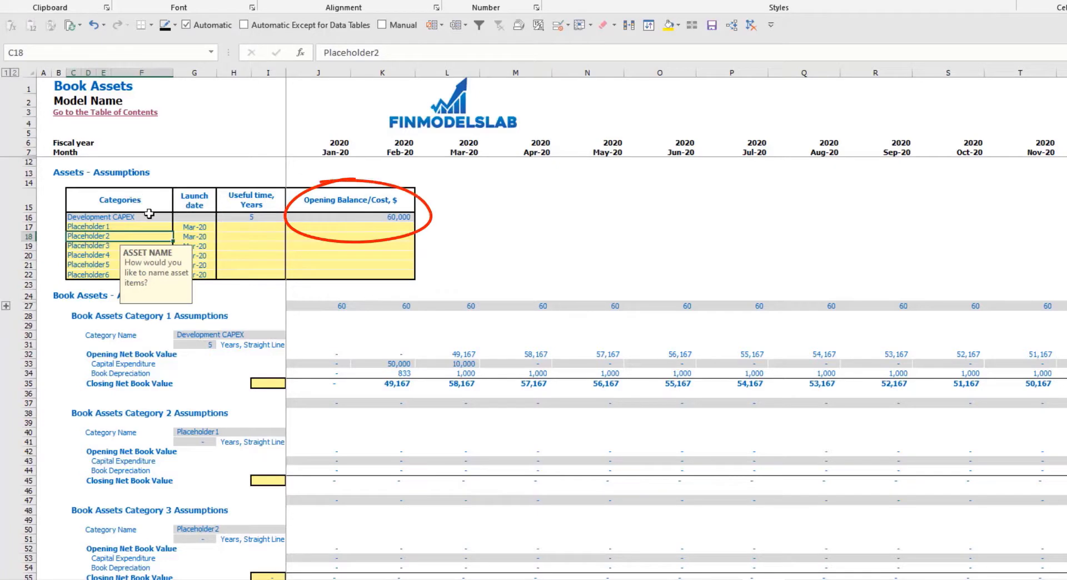
{"action": "left_click_drag", "start_coordinate": [149, 217], "coordinate": [338, 219]}
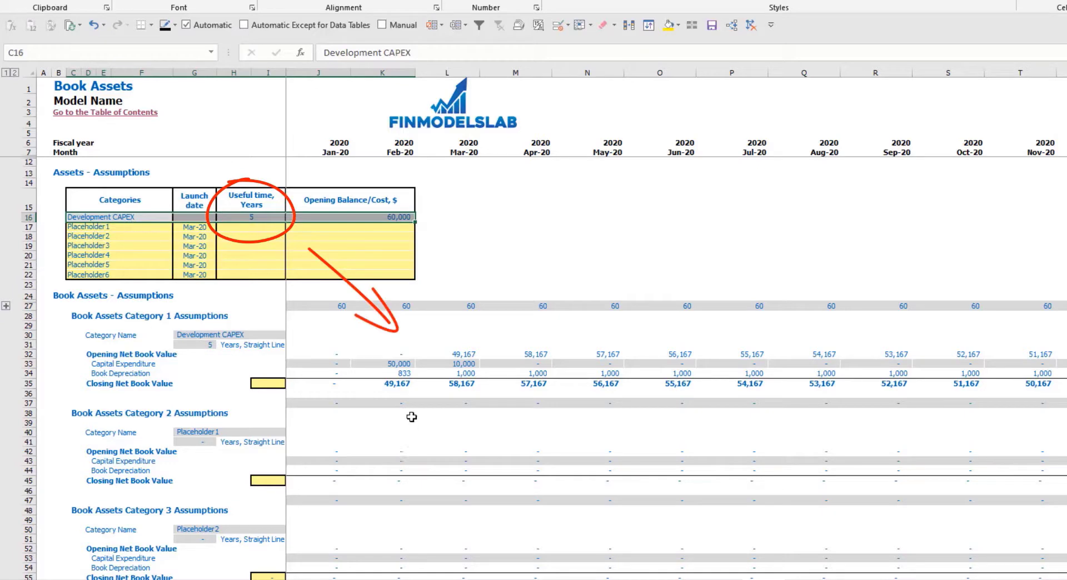
{"action": "left_click_drag", "start_coordinate": [399, 376], "coordinate": [691, 374]}
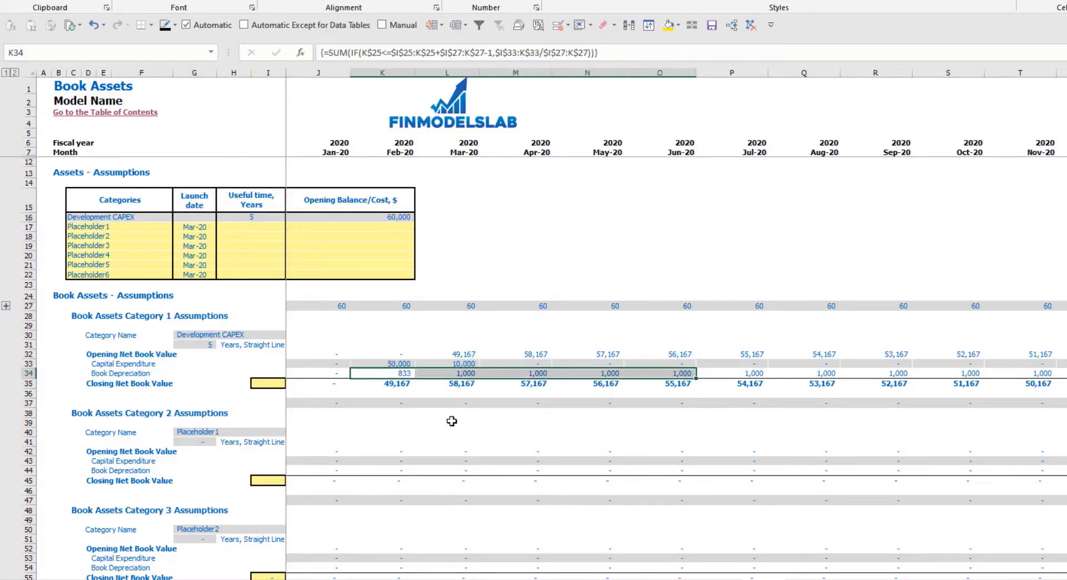
{"action": "left_click_drag", "start_coordinate": [390, 385], "coordinate": [674, 382]}
Rename the Placeholder1 asset as Other CAPEX and set its launch date to Jun-20.
{"action": "left_click_drag", "start_coordinate": [123, 231], "coordinate": [124, 271]}
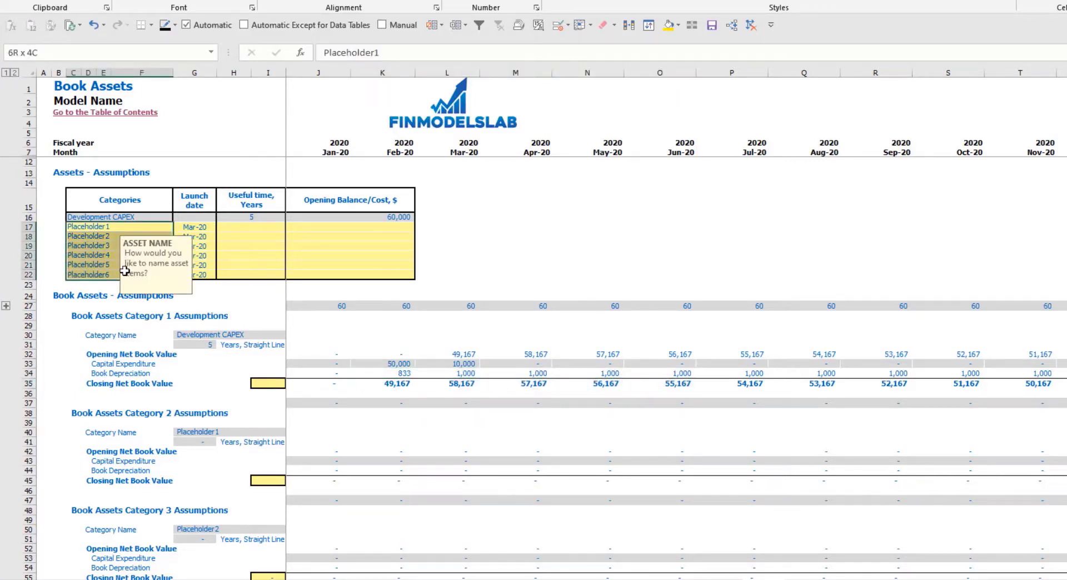
{"action": "left_click", "coordinate": [98, 230]}
{"action": "type", "text": "Other CAPEX"}
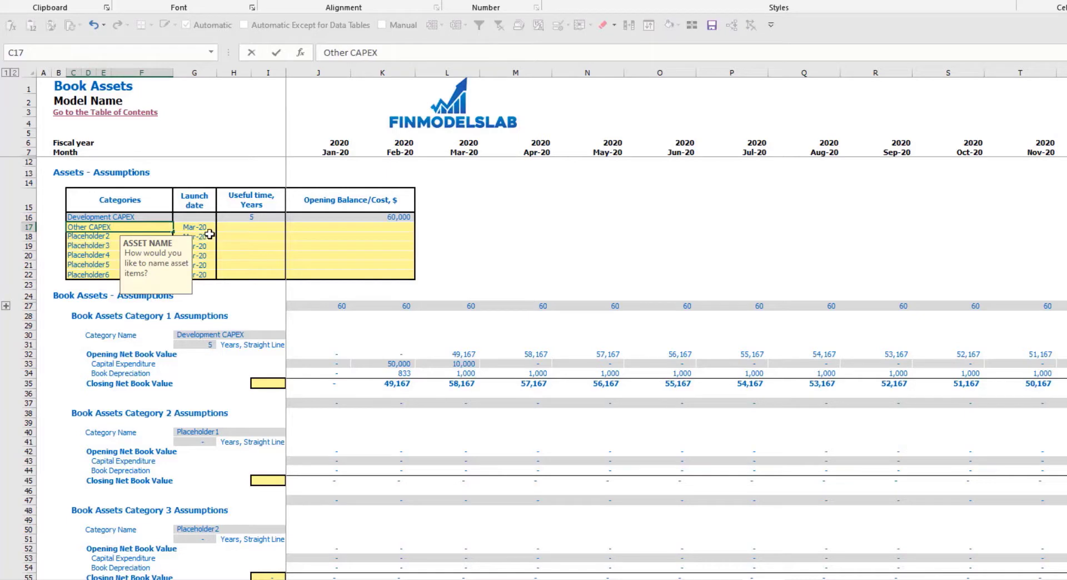
{"action": "left_click", "coordinate": [204, 228]}
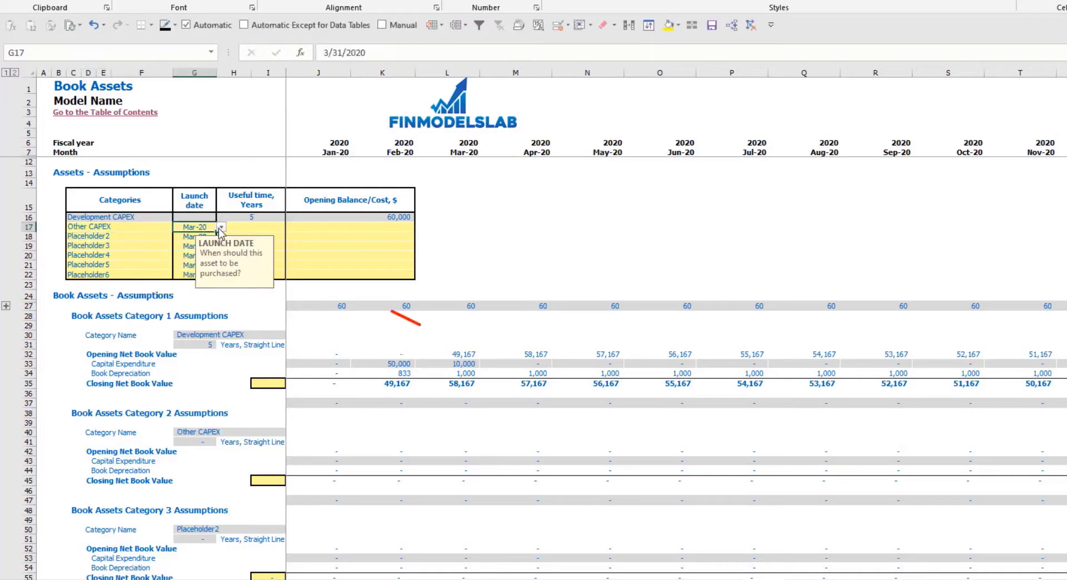
{"action": "left_click", "coordinate": [221, 227]}
{"action": "left_click", "coordinate": [204, 263]}
Set the useful time of Other CAPEX to 3 years and its opening balance/cost to 5,000.
{"action": "left_click", "coordinate": [266, 227]}
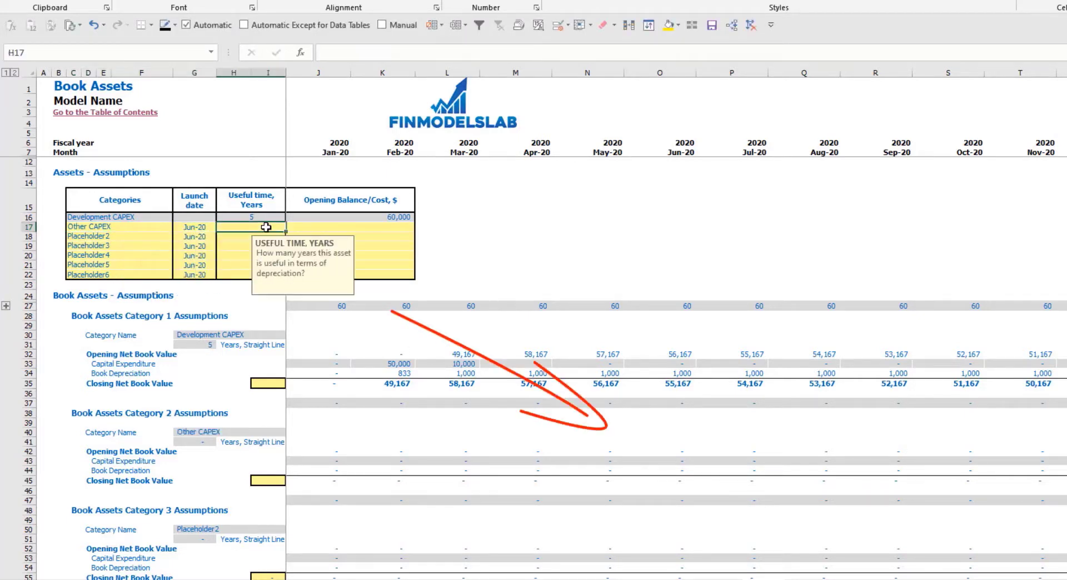
{"action": "type", "text": "3"}
{"action": "key", "text": "Return"}
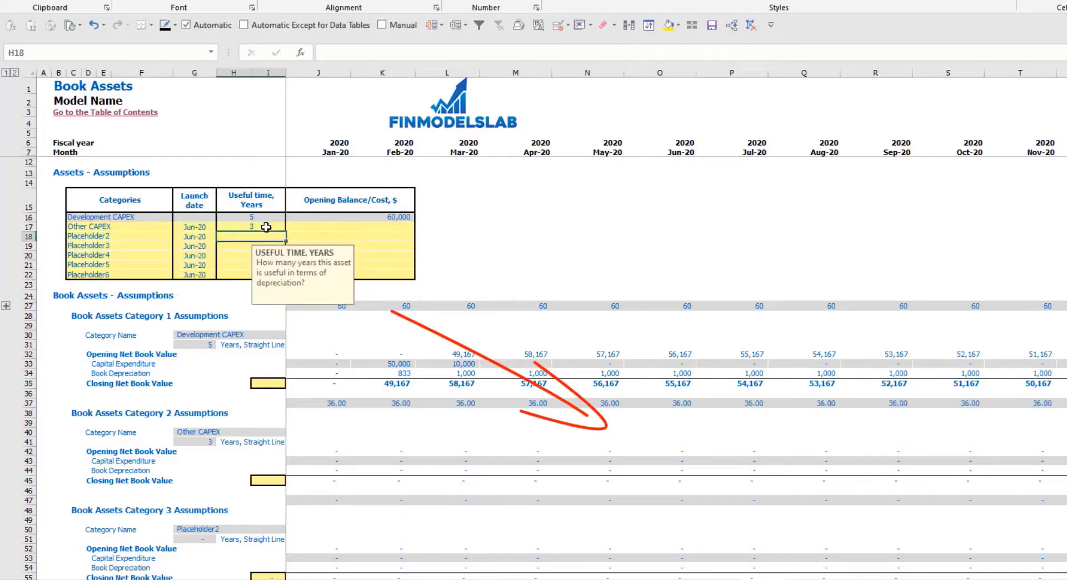
{"action": "left_click", "coordinate": [340, 225]}
{"action": "type", "text": "5000"}
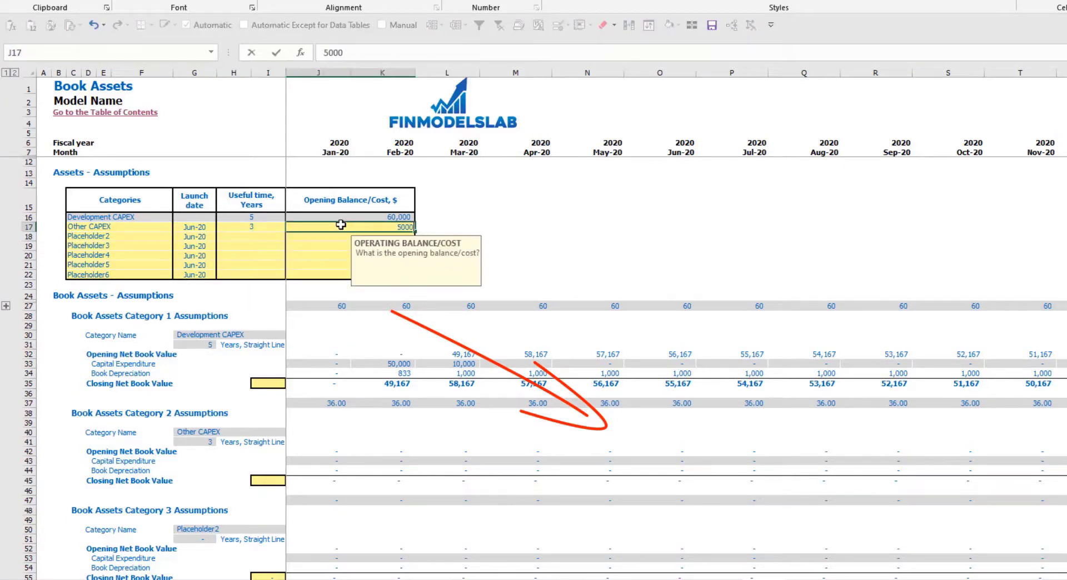
{"action": "key", "text": "Return"}
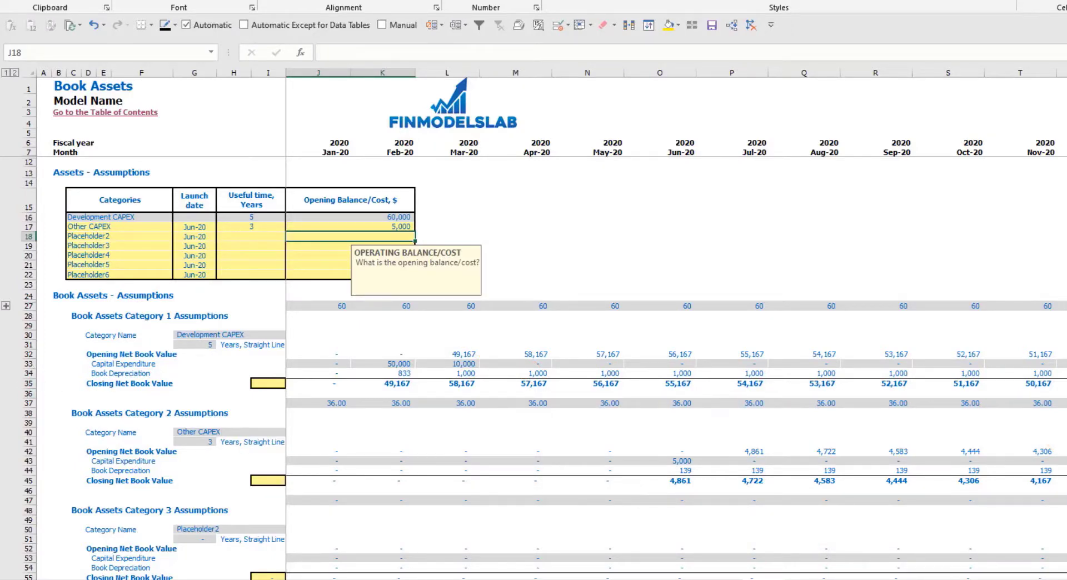
Check Total Depreciation & Amortization on the Income Statement and Fixed Assets Capital Expenditure on the Cash Flow Statement.
{"action": "key", "text": "ctrl+Page_Down"}
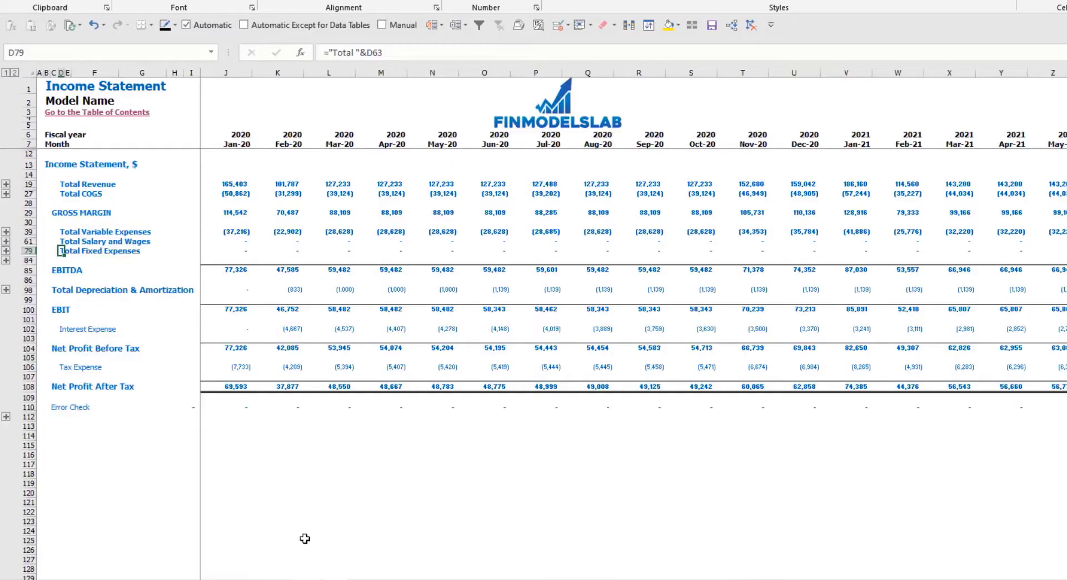
{"action": "left_click", "coordinate": [27, 289]}
{"action": "key", "text": "ctrl+Page_Down"}
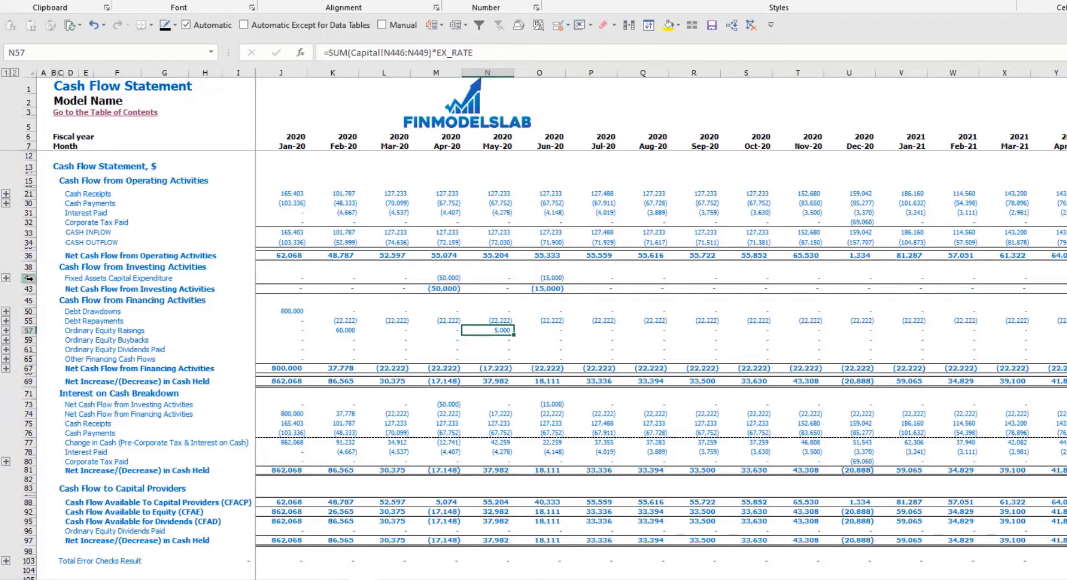
{"action": "left_click", "coordinate": [29, 278]}
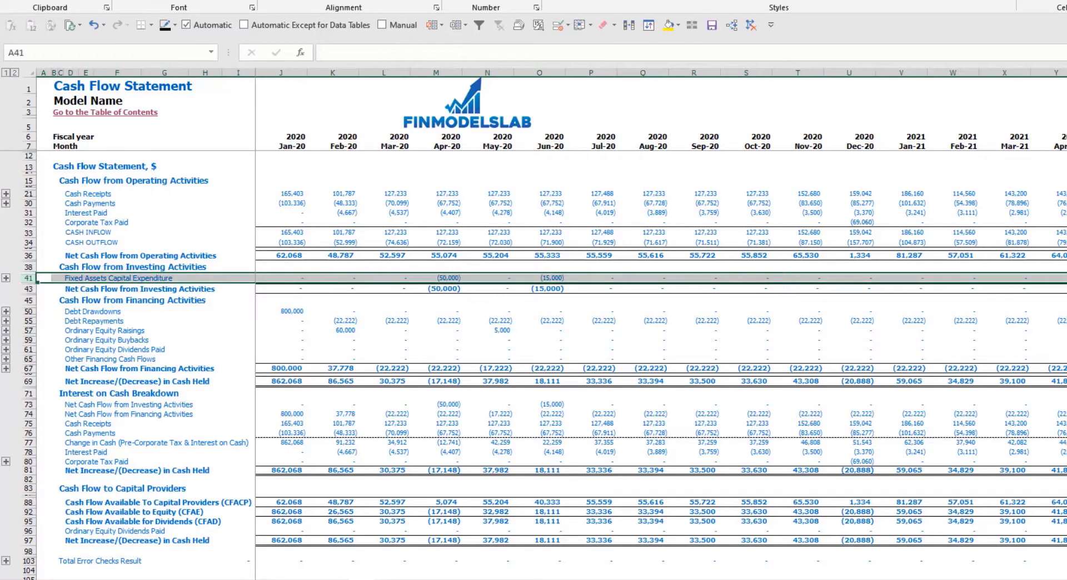
Examine the Fixed Assets, Assets Closing Net Book Value, CAPEX Prepayment and CAPEX Payable lines on the Balance Sheet.
{"action": "key", "text": "ctrl+Page_Down"}
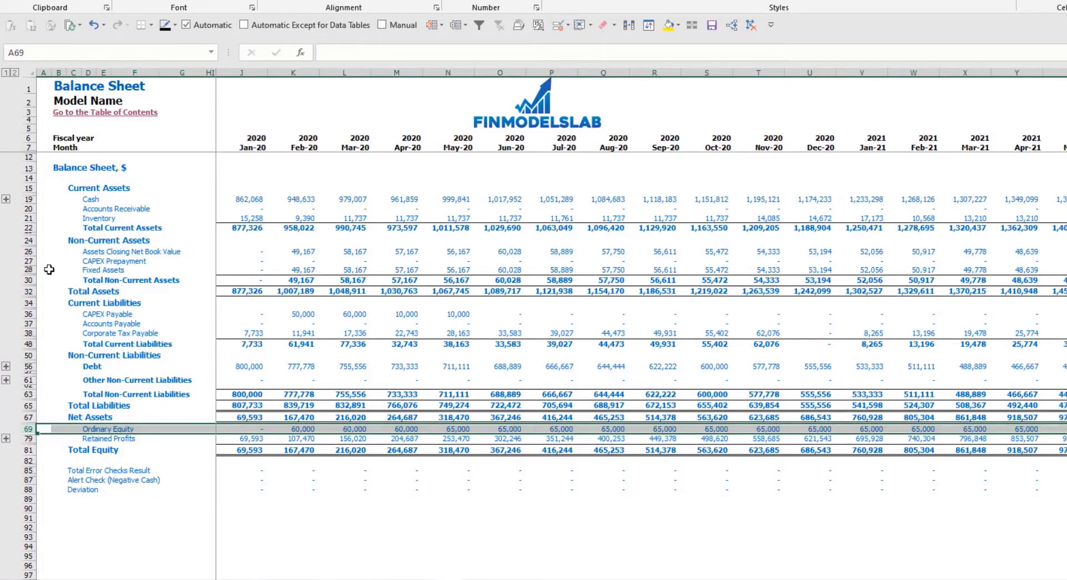
{"action": "left_click", "coordinate": [28, 269]}
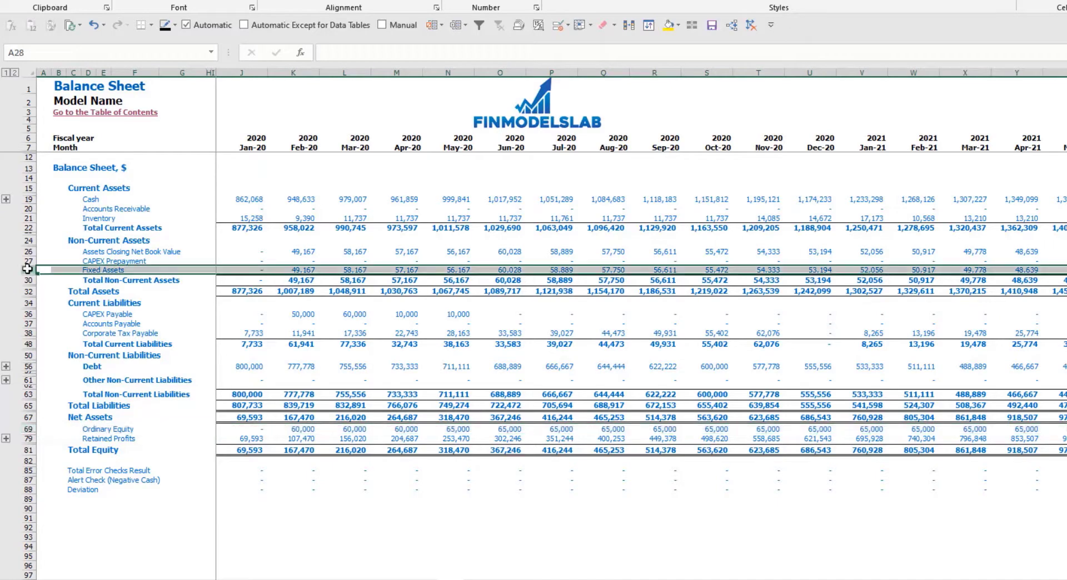
{"action": "left_click", "coordinate": [28, 252]}
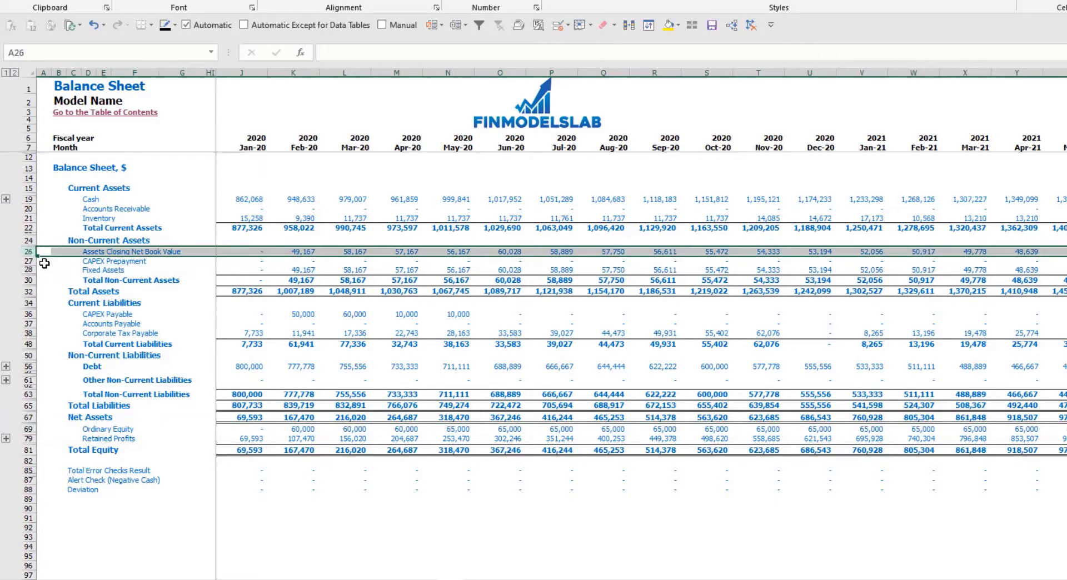
{"action": "left_click", "coordinate": [25, 261]}
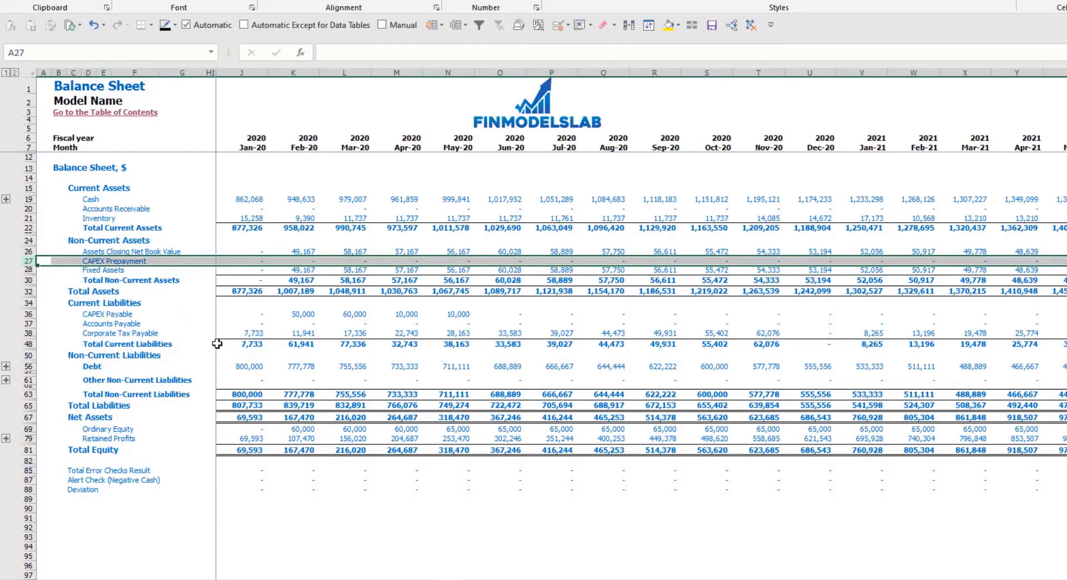
{"action": "left_click", "coordinate": [26, 314]}
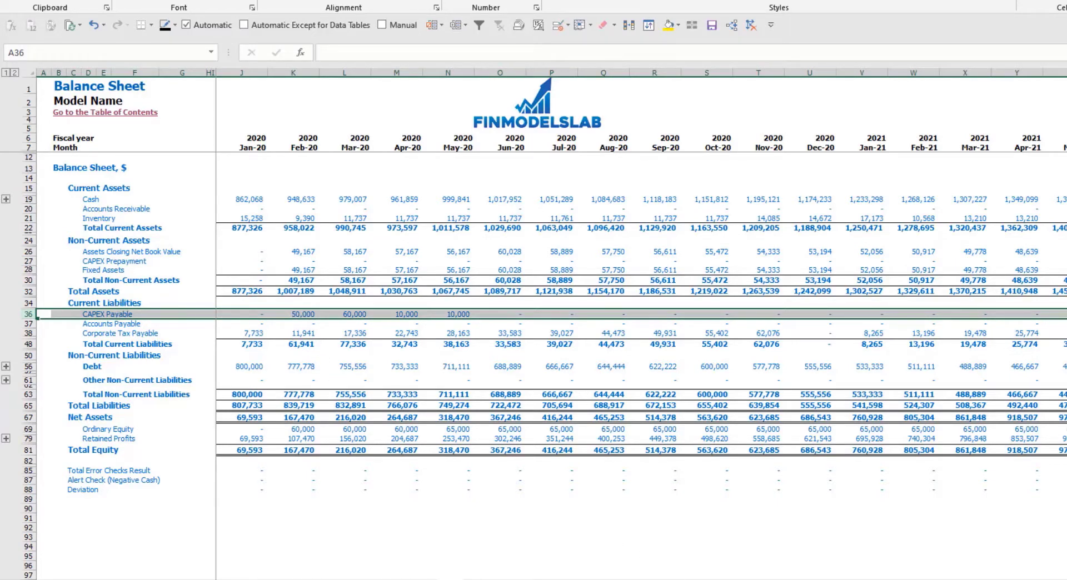
Compare the payment delays of Kitchen and Other dev exp with the CAPEX Payable line on the Balance Sheet.
{"action": "key", "text": "ctrl+Page_Up"}
{"action": "left_click", "coordinate": [281, 210]}
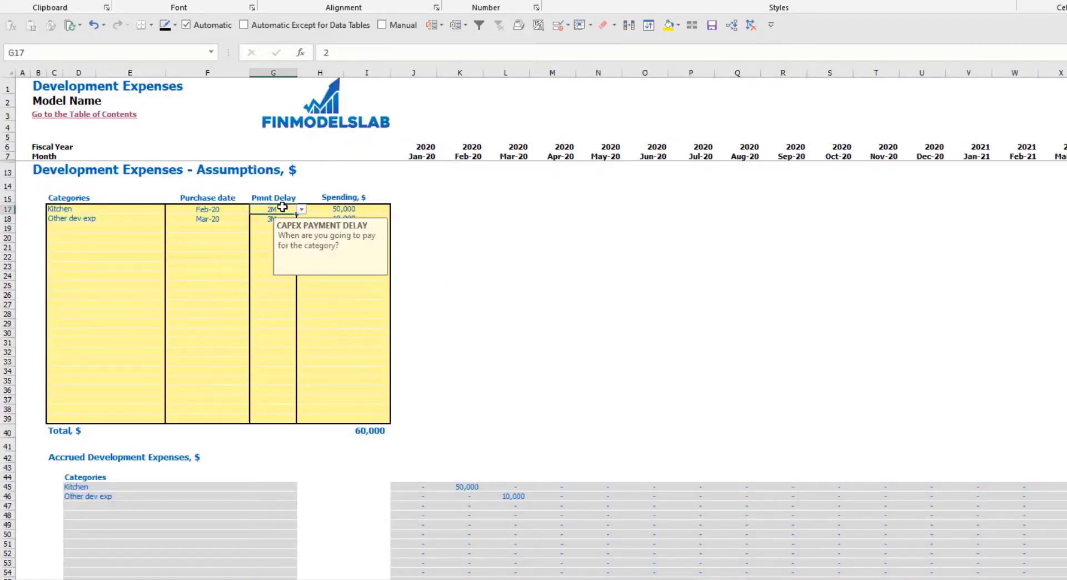
{"action": "left_click", "coordinate": [270, 219]}
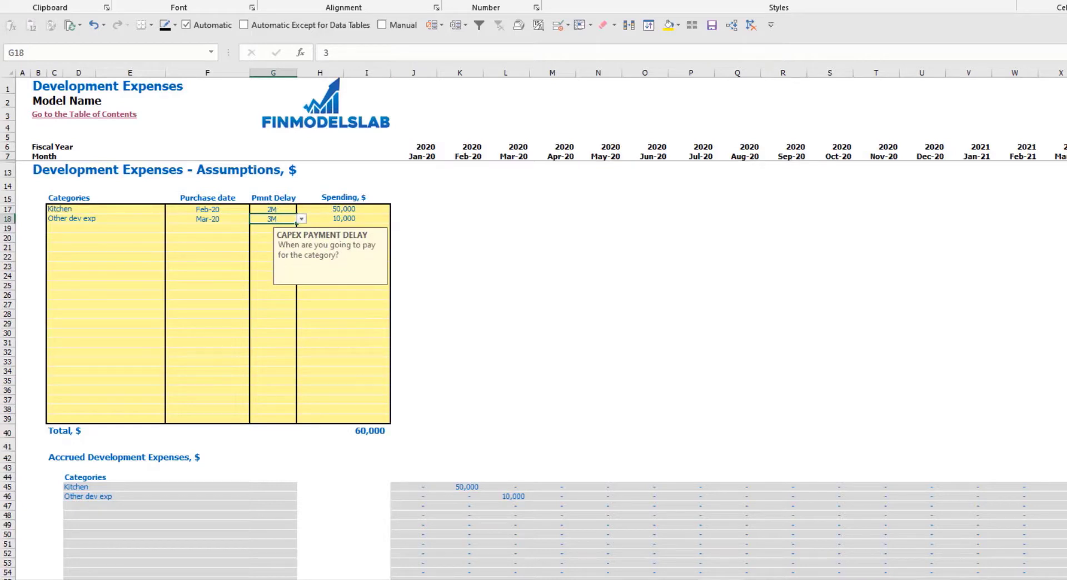
{"action": "key", "text": "ctrl+Page_Down"}
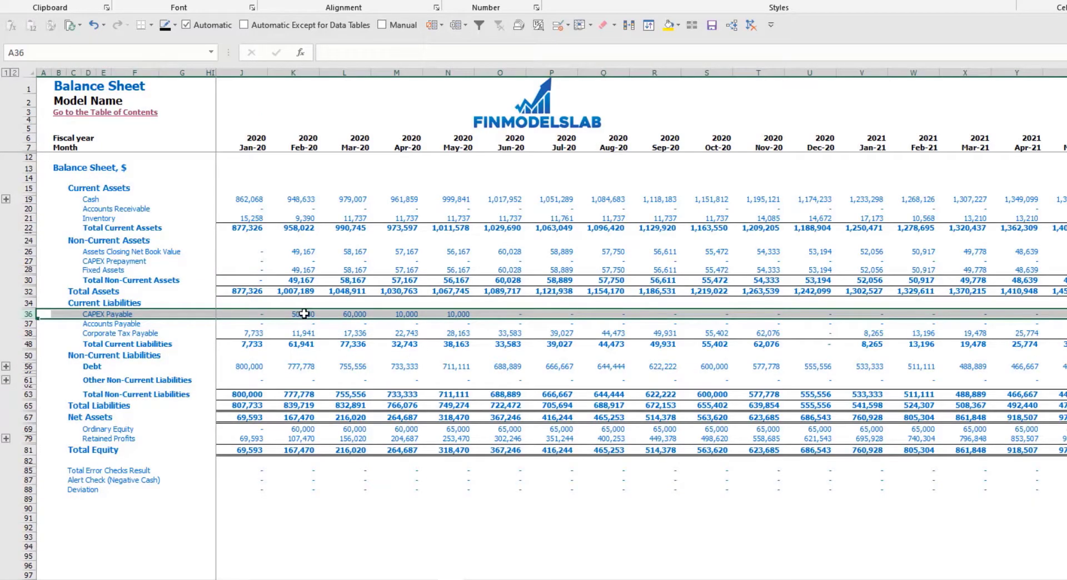
{"action": "key", "text": "ctrl+Page_Up"}
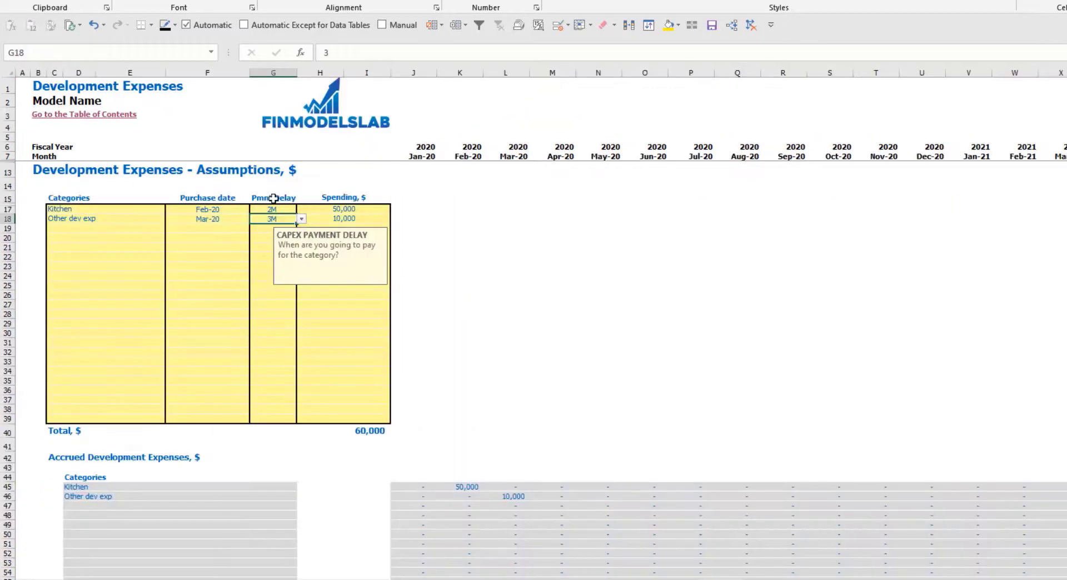
Set the payment delays of Kitchen and Other dev exp to 0M in the Development Expenses assumptions.
{"action": "left_click", "coordinate": [272, 209]}
{"action": "left_click", "coordinate": [300, 210]}
{"action": "left_click", "coordinate": [267, 221]}
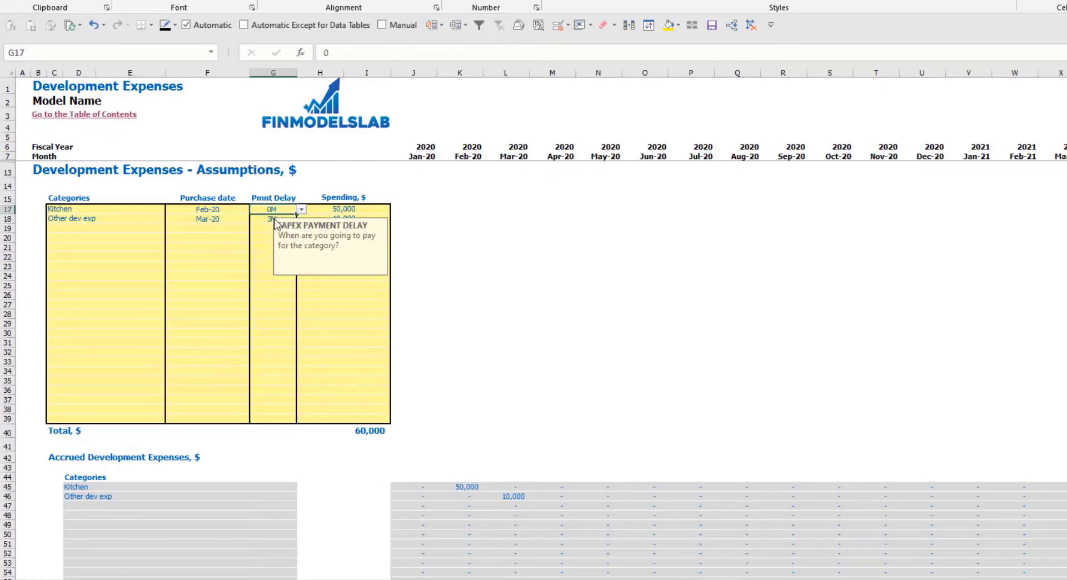
{"action": "left_click", "coordinate": [272, 220]}
{"action": "left_click", "coordinate": [301, 220]}
{"action": "left_click", "coordinate": [278, 239]}
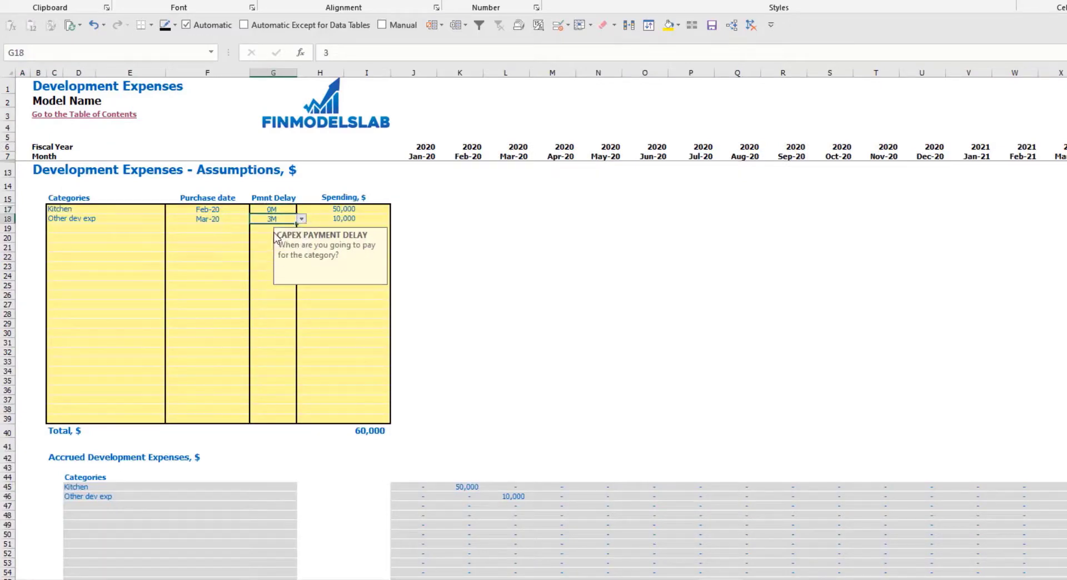
Recheck the monthly Assets Closing Net Book Value and Fixed Assets figures on the Balance Sheet.
{"action": "key", "text": "ctrl+Page_Down"}
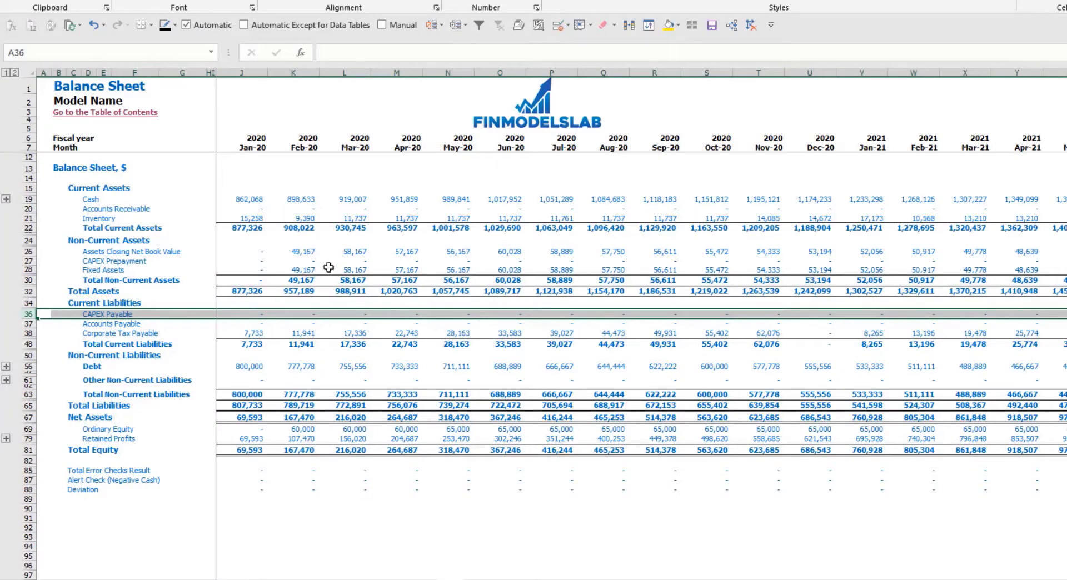
{"action": "left_click_drag", "start_coordinate": [298, 251], "coordinate": [525, 264]}
{"action": "left_click_drag", "start_coordinate": [299, 270], "coordinate": [557, 269]}
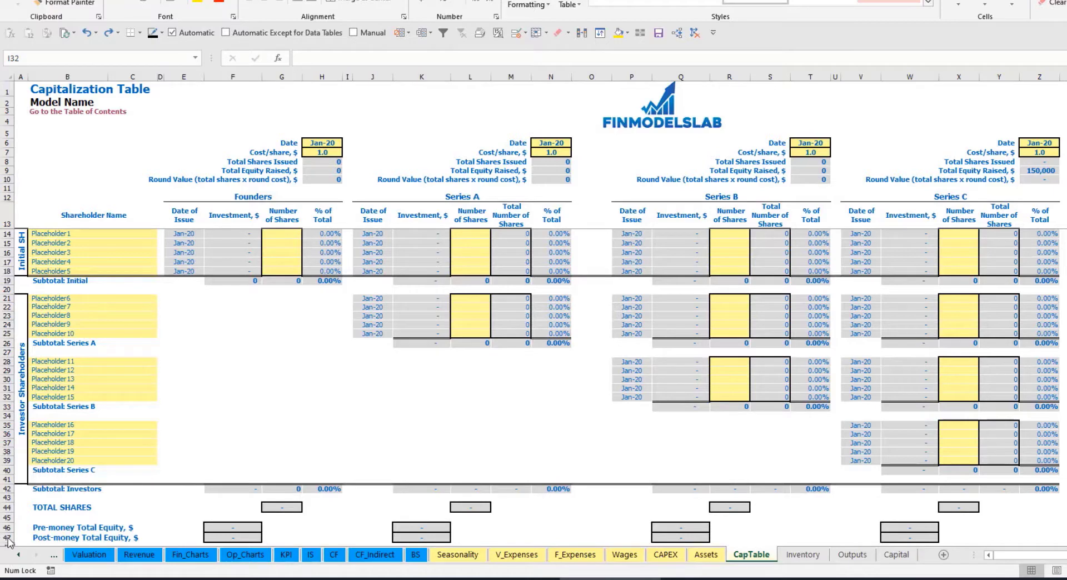
Name the first two initial shareholders in the Capitalization Table Founder 1 and Founder 2.
{"action": "left_click", "coordinate": [53, 234]}
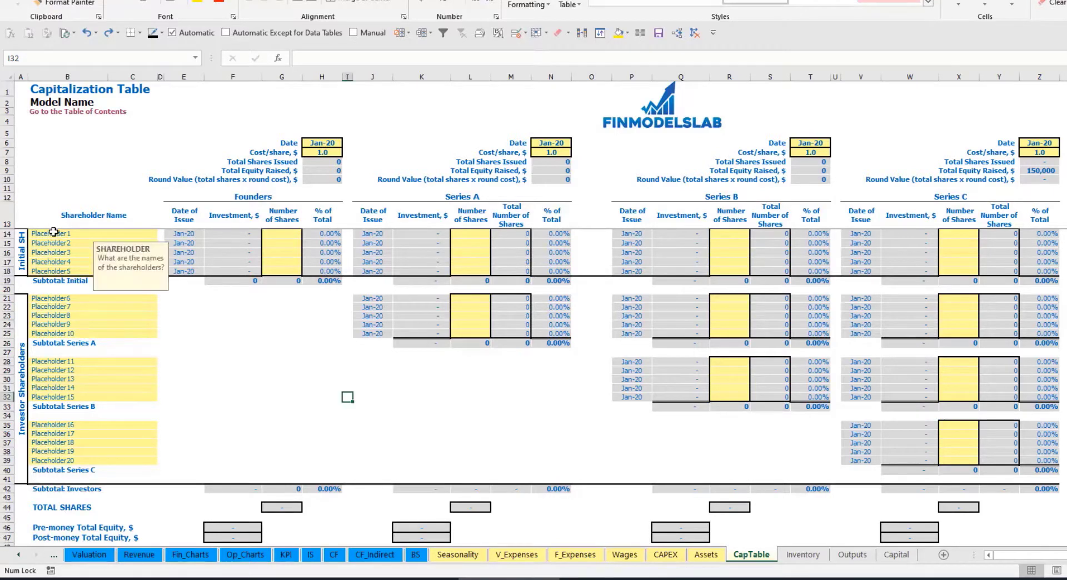
{"action": "type", "text": "F"}
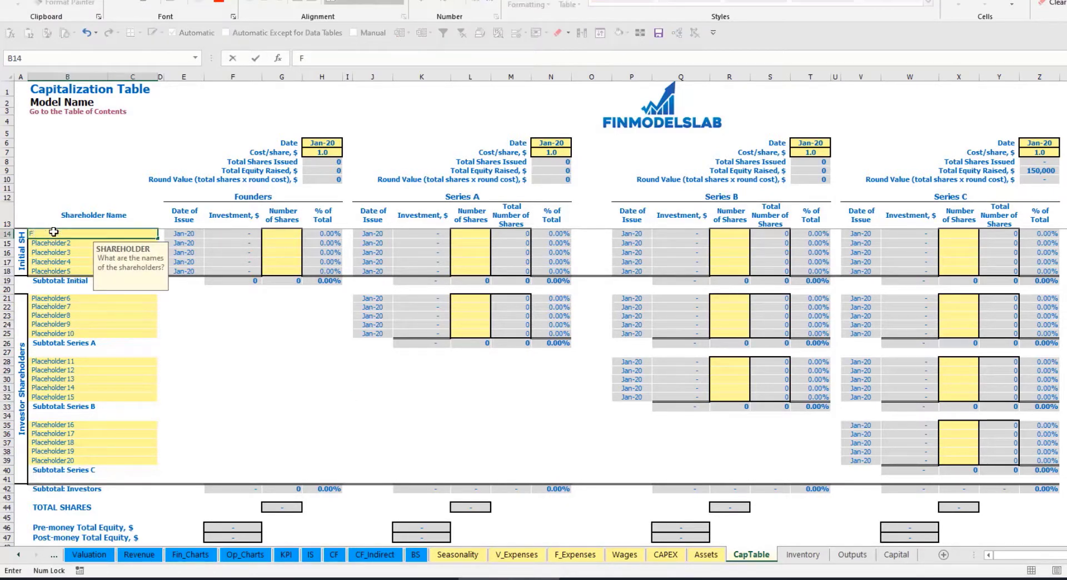
{"action": "type", "text": "ounder 1"}
{"action": "key", "text": "ctrl+Return"}
{"action": "key", "text": "ctrl+c"}
{"action": "key", "text": "Down"}
{"action": "key", "text": "ctrl+v"}
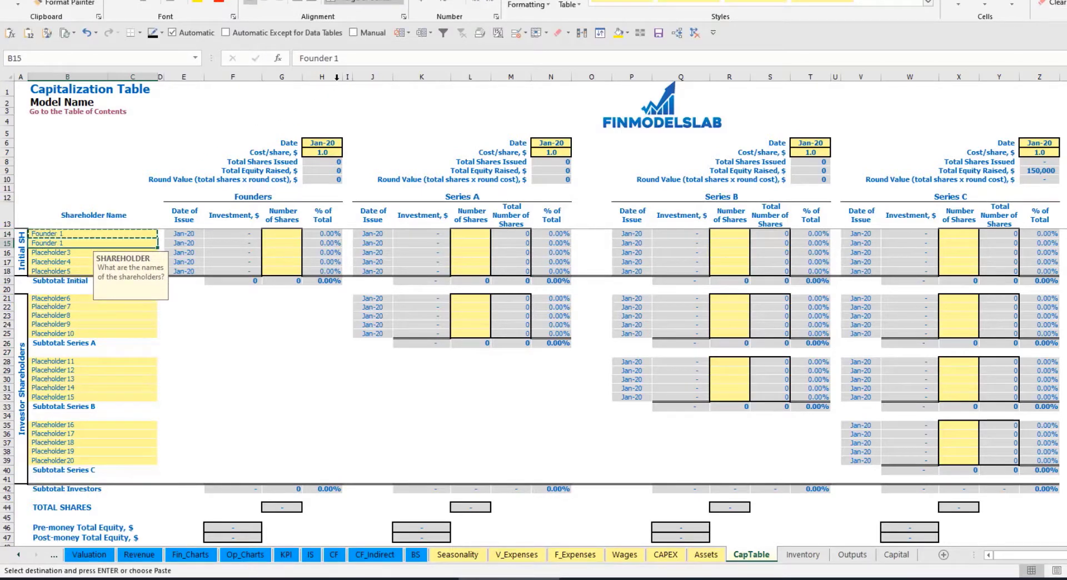
{"action": "key", "text": "F2"}
{"action": "key", "text": "BackSpace"}
{"action": "type", "text": "2"}
{"action": "key", "text": "Return"}
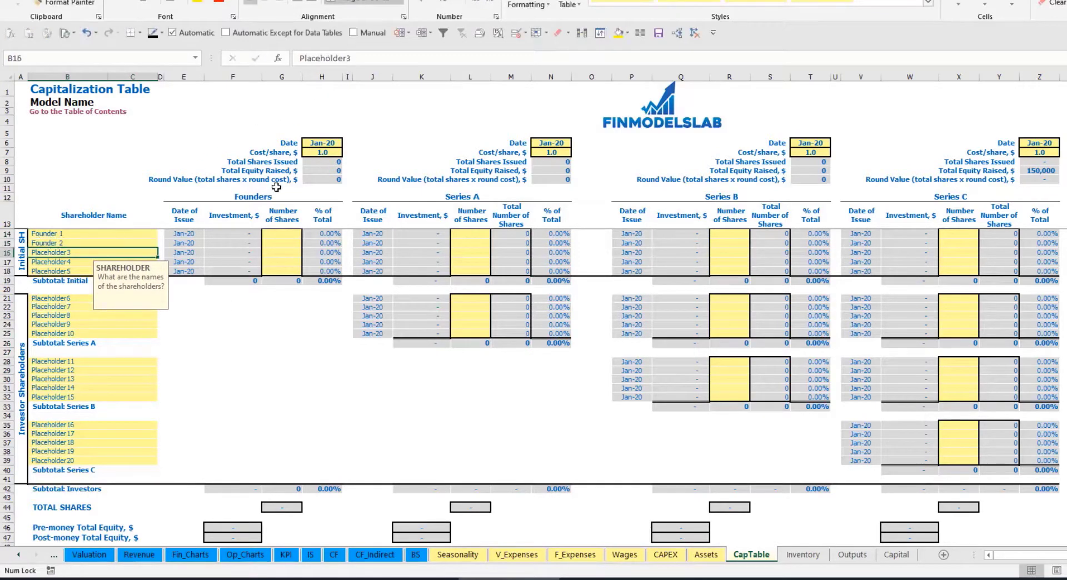
Enter 10,000 shares for Founder 1 and 20,000 shares for Founder 2 in the Founders round.
{"action": "left_click", "coordinate": [113, 234]}
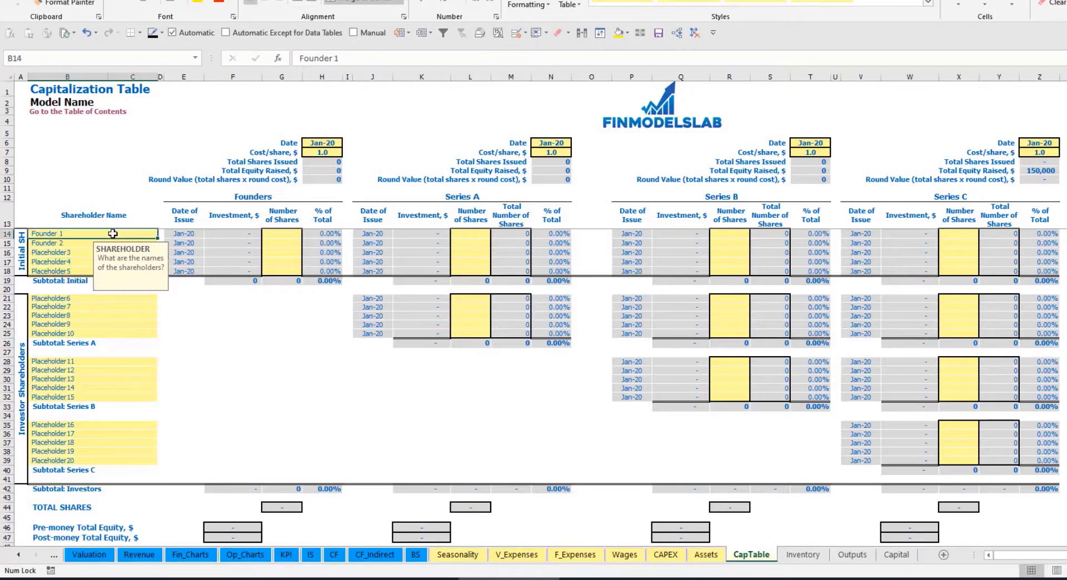
{"action": "left_click", "coordinate": [285, 234]}
{"action": "type", "text": "10000"}
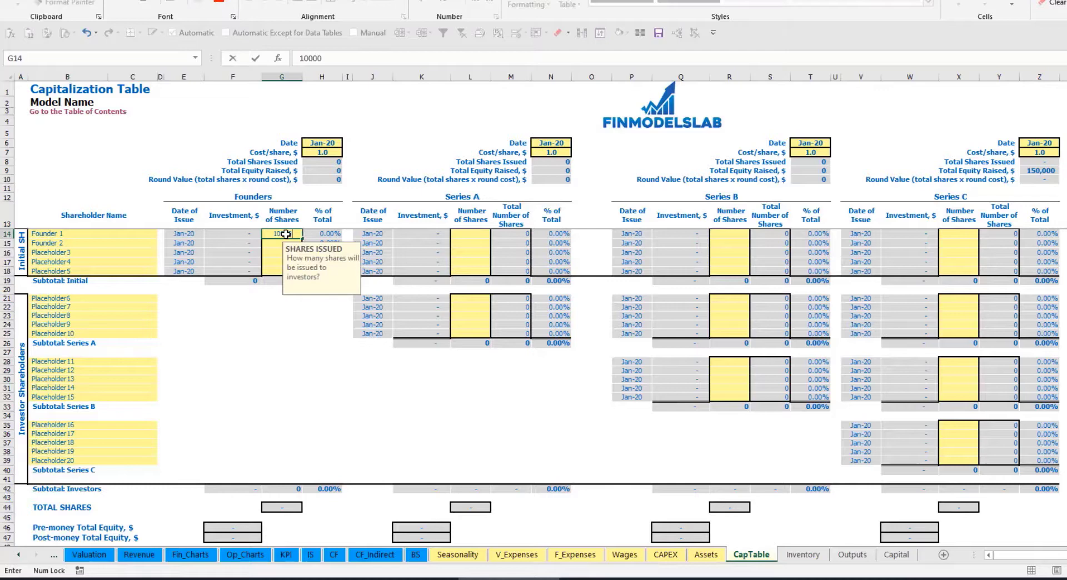
{"action": "key", "text": "Return"}
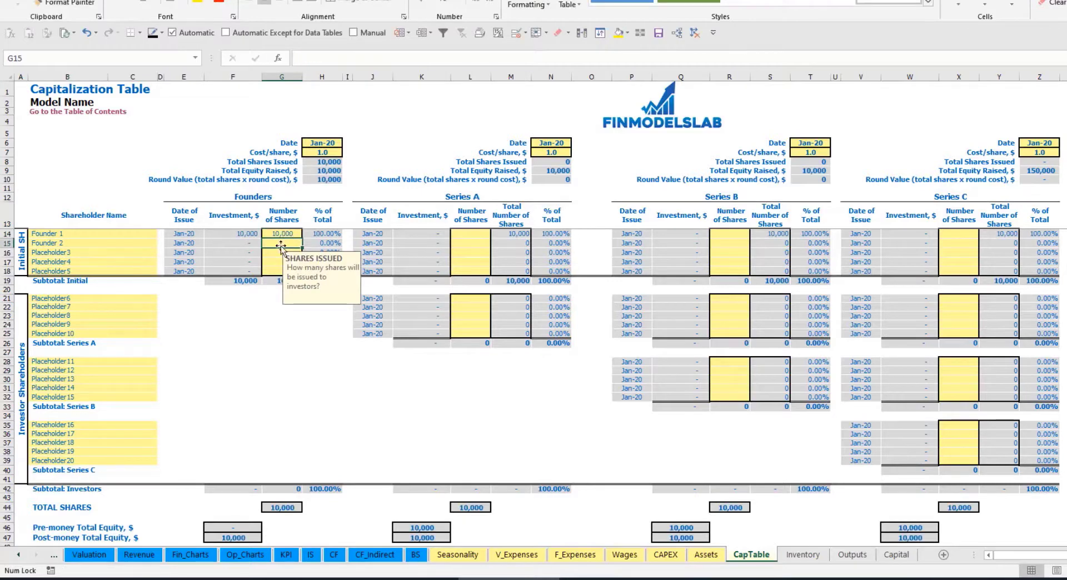
{"action": "type", "text": "20,00"}
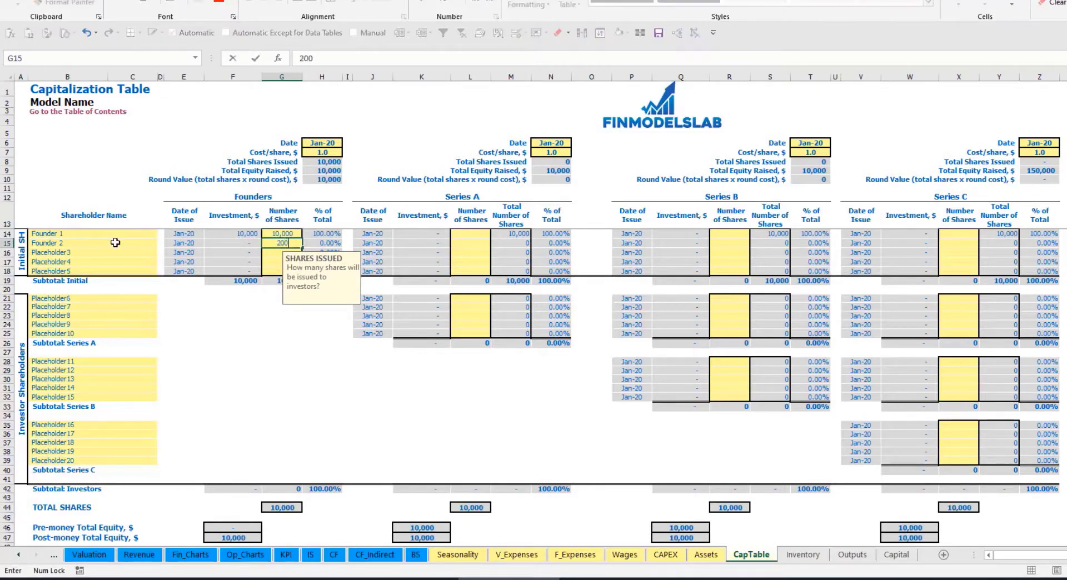
{"action": "type", "text": "00"}
{"action": "key", "text": "Return"}
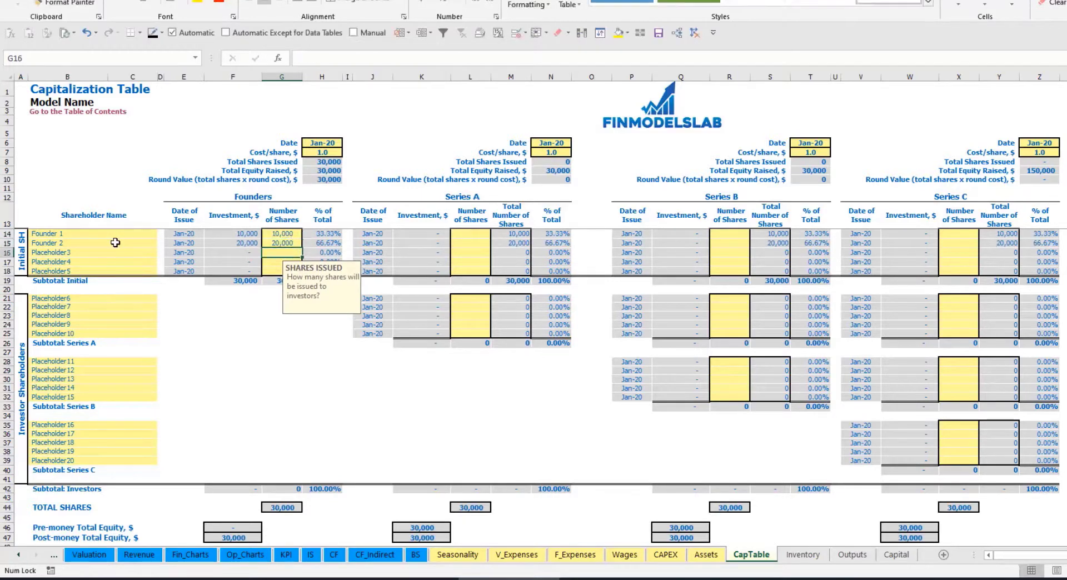
Set the Founders round's cost per share to 2.0 and its close date to Feb-20.
{"action": "left_click", "coordinate": [320, 146]}
{"action": "left_click", "coordinate": [311, 153]}
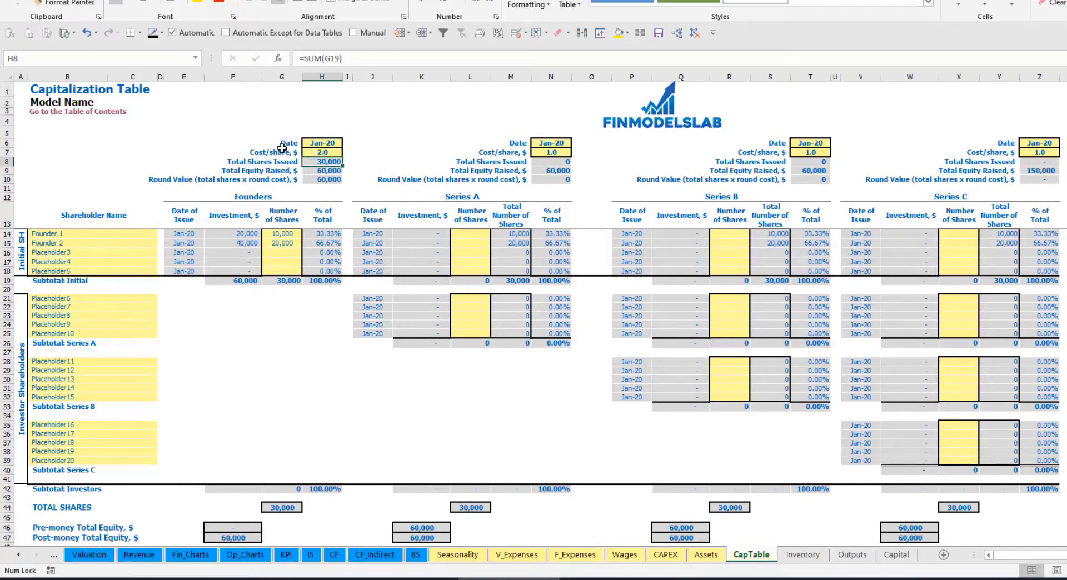
{"action": "left_click", "coordinate": [319, 145]}
{"action": "left_click", "coordinate": [347, 143]}
{"action": "left_click", "coordinate": [320, 160]}
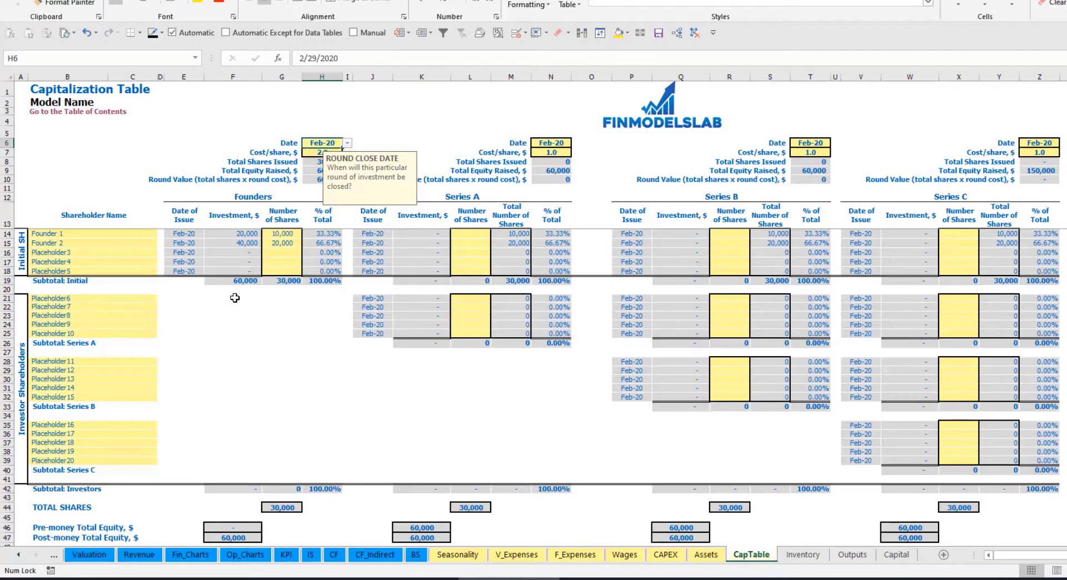
Review the founders' investments, the initial subtotal, the post-money total equity and Founder 1's percentage of the total.
{"action": "left_click", "coordinate": [238, 234]}
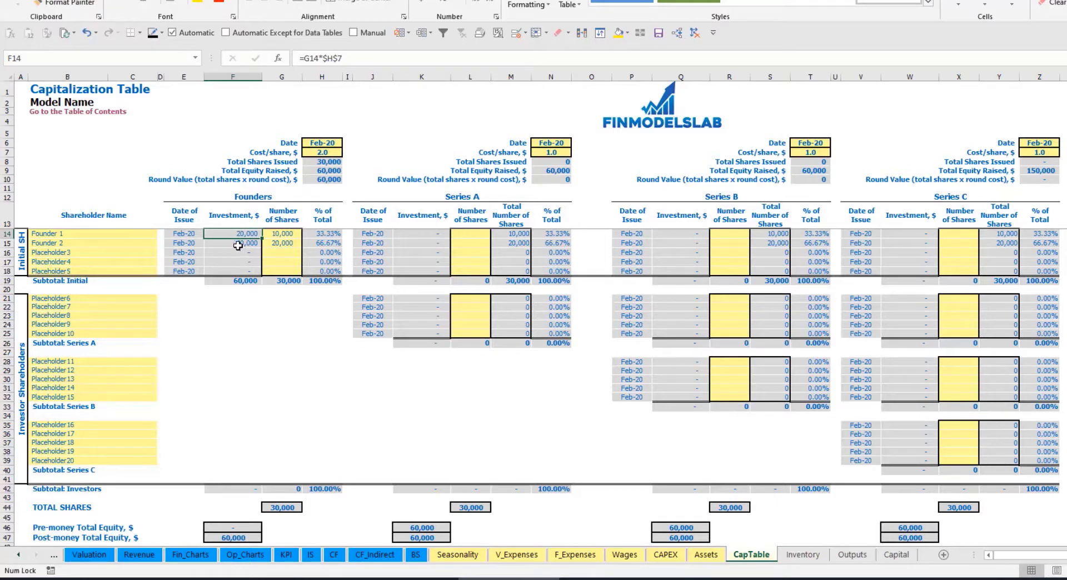
{"action": "left_click", "coordinate": [238, 243]}
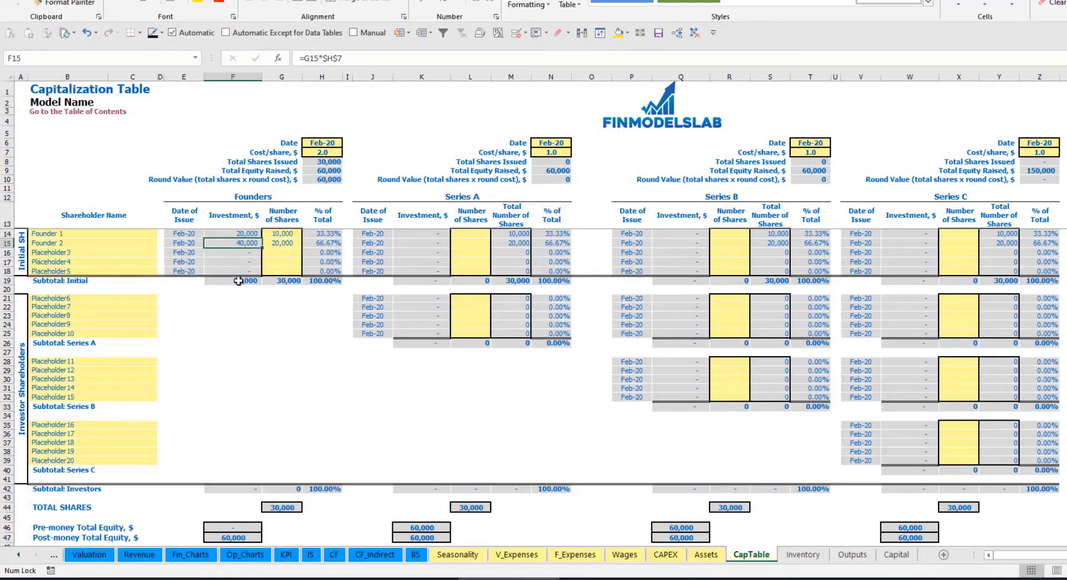
{"action": "left_click", "coordinate": [238, 282]}
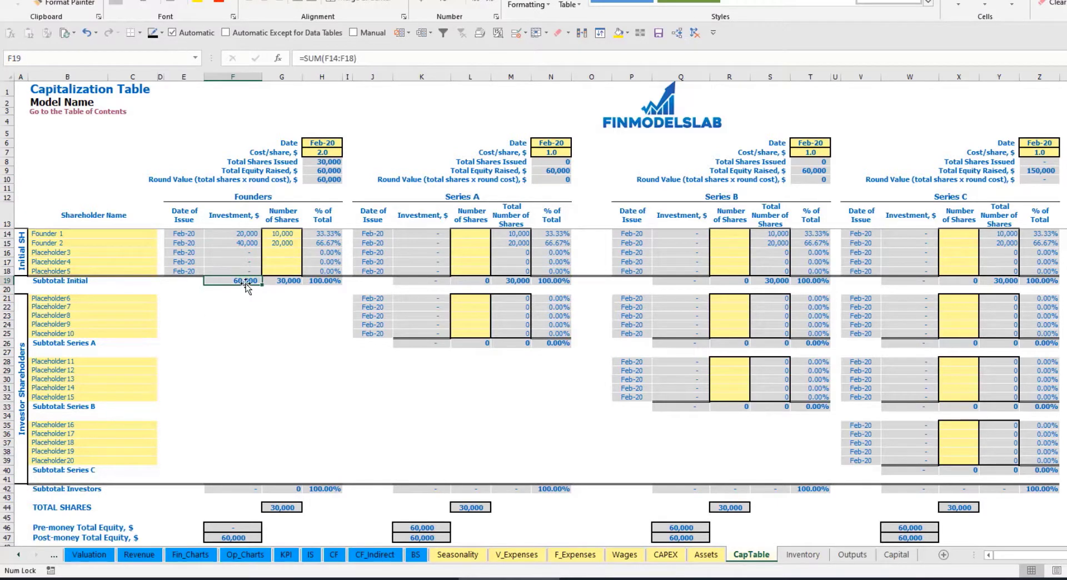
{"action": "left_click", "coordinate": [10, 538]}
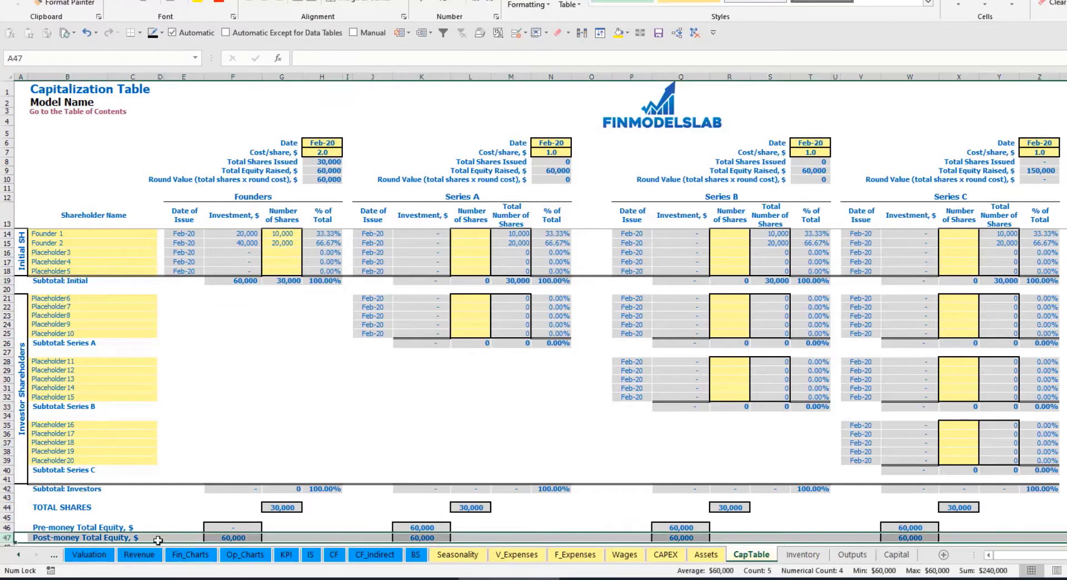
{"action": "left_click", "coordinate": [328, 235]}
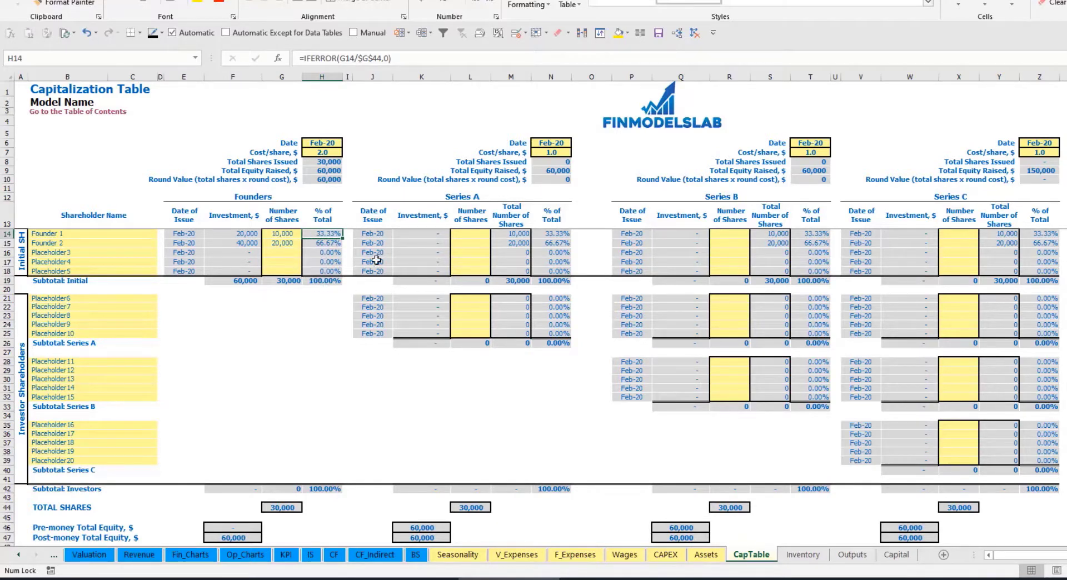
Name the first shareholder in the Series A investor group Investor 1.
{"action": "left_click", "coordinate": [126, 299]}
{"action": "left_click", "coordinate": [485, 201]}
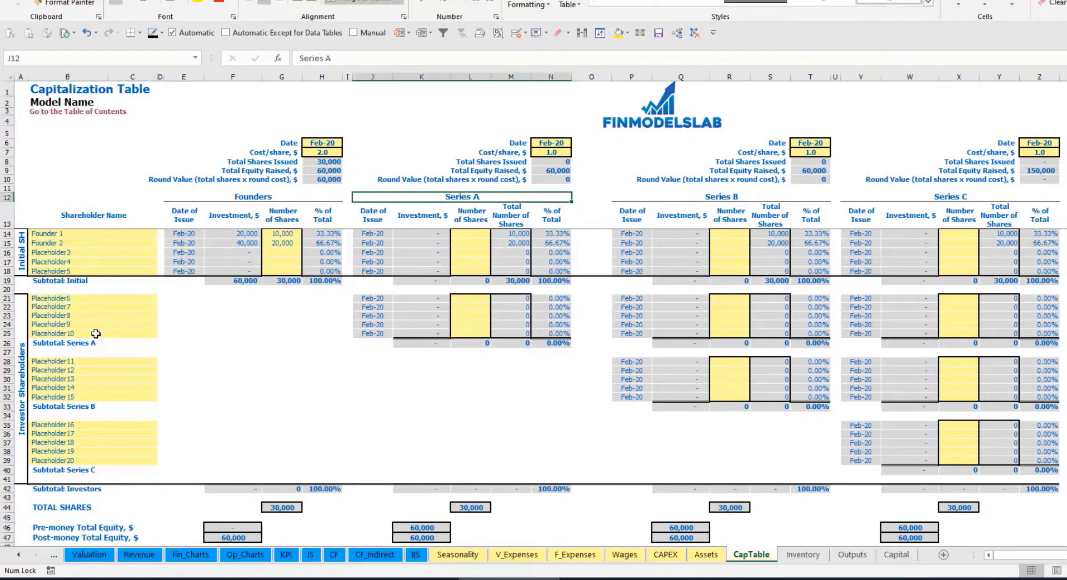
{"action": "left_click", "coordinate": [76, 301]}
{"action": "type", "text": "I"}
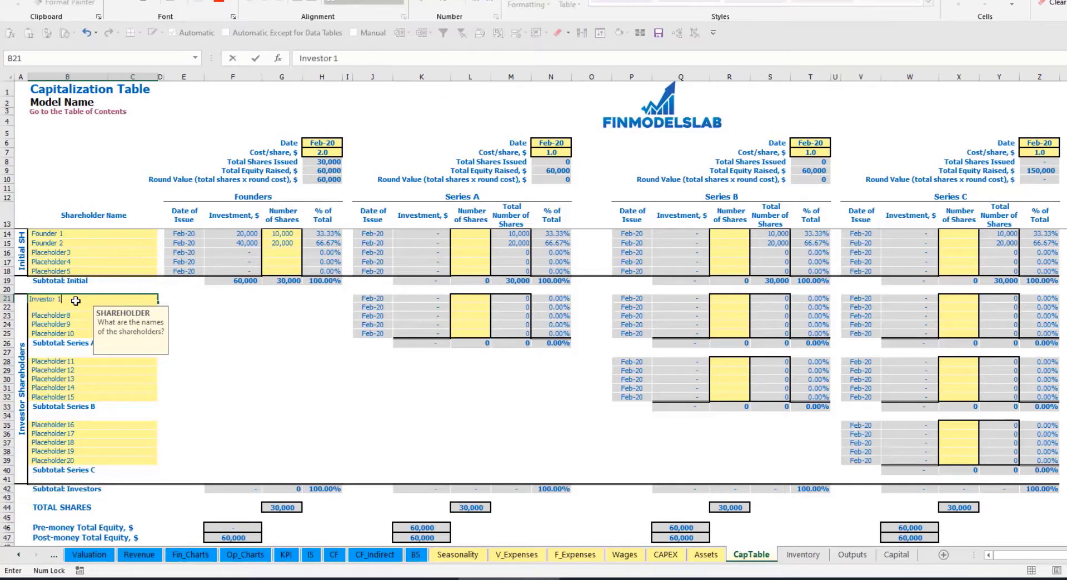
{"action": "type", "text": "nvestor 1"}
{"action": "key", "text": "Return"}
Set the Series A round's close date to May-20 and its cost per share to 5.0.
{"action": "left_click", "coordinate": [559, 142]}
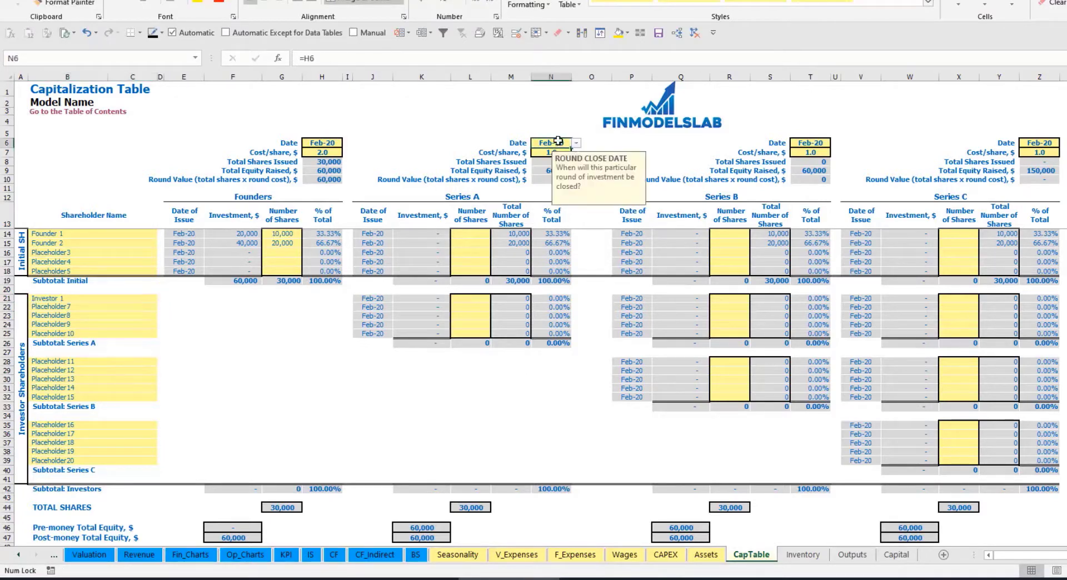
{"action": "left_click", "coordinate": [576, 143]}
{"action": "left_click", "coordinate": [562, 177]}
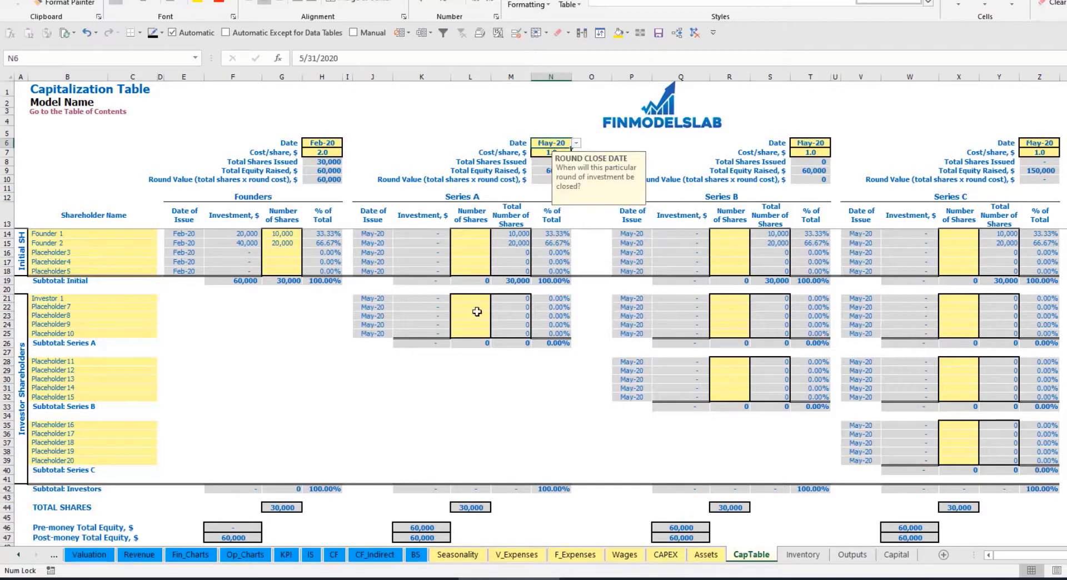
{"action": "left_click", "coordinate": [546, 151]}
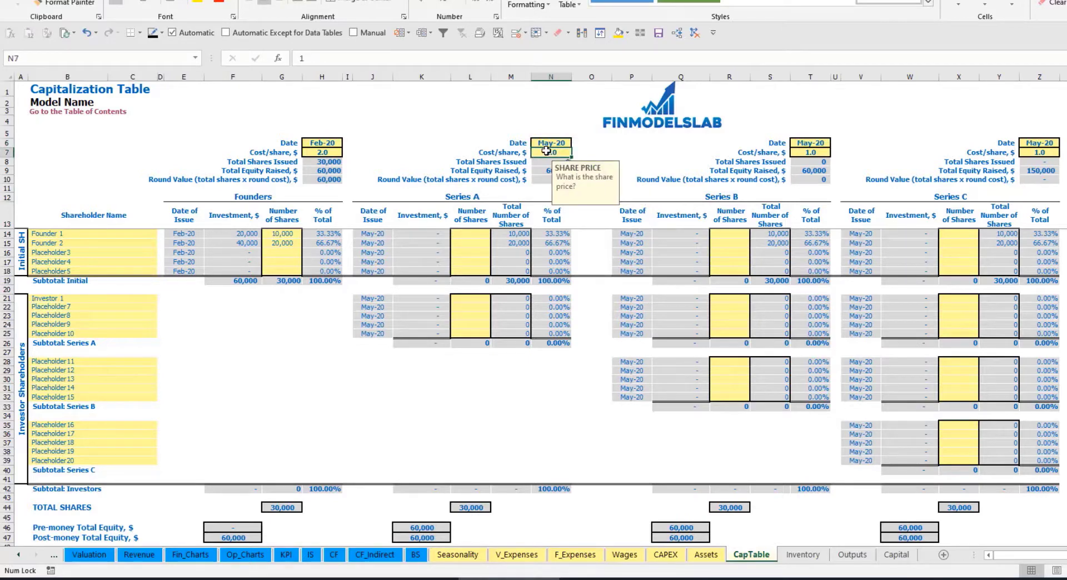
{"action": "key", "text": "Return"}
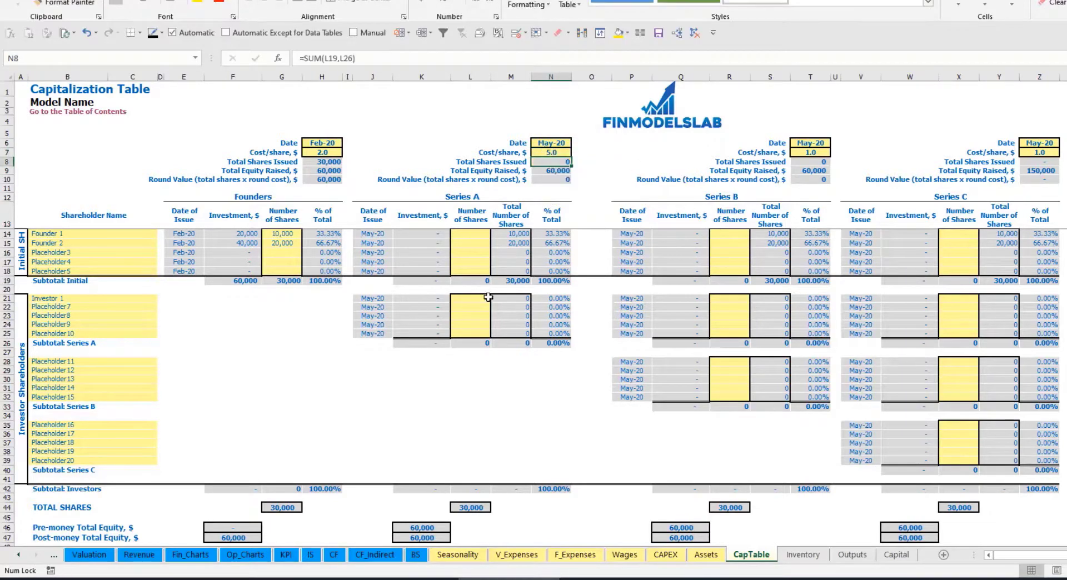
Enter 1,000 Series A shares for Investor 1.
{"action": "left_click", "coordinate": [471, 298]}
{"action": "type", "text": "100"}
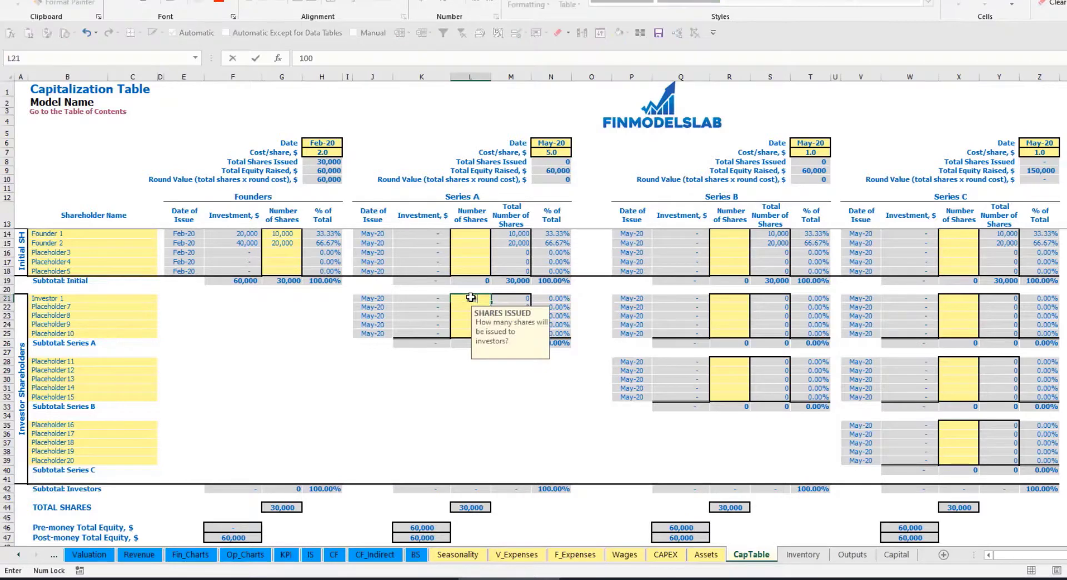
{"action": "left_click", "coordinate": [424, 387]}
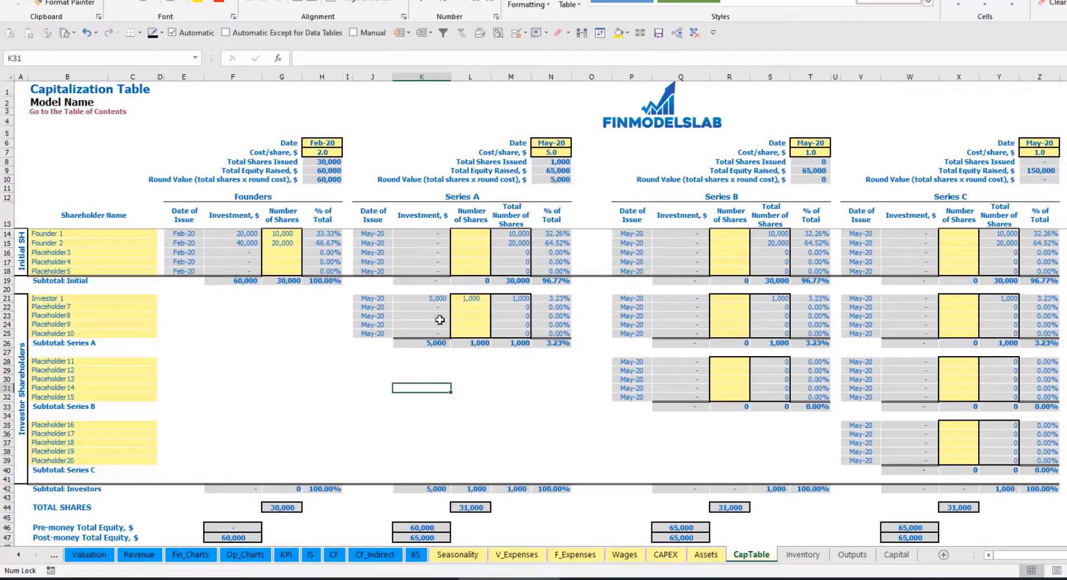
Review Investor 1's Series A investment and the round's pre-money and post-money total equity.
{"action": "left_click", "coordinate": [429, 299]}
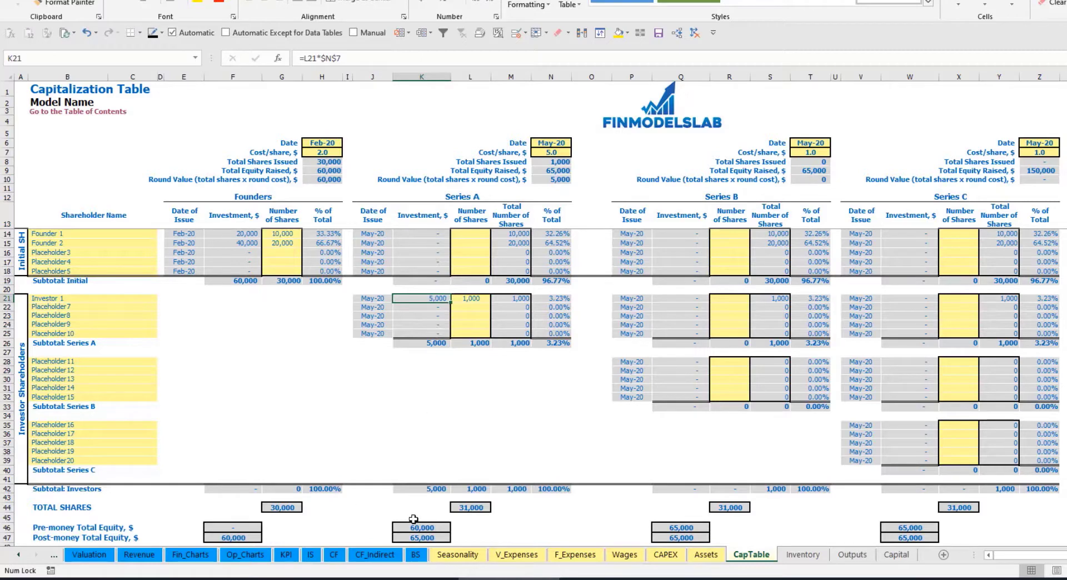
{"action": "left_click", "coordinate": [413, 525]}
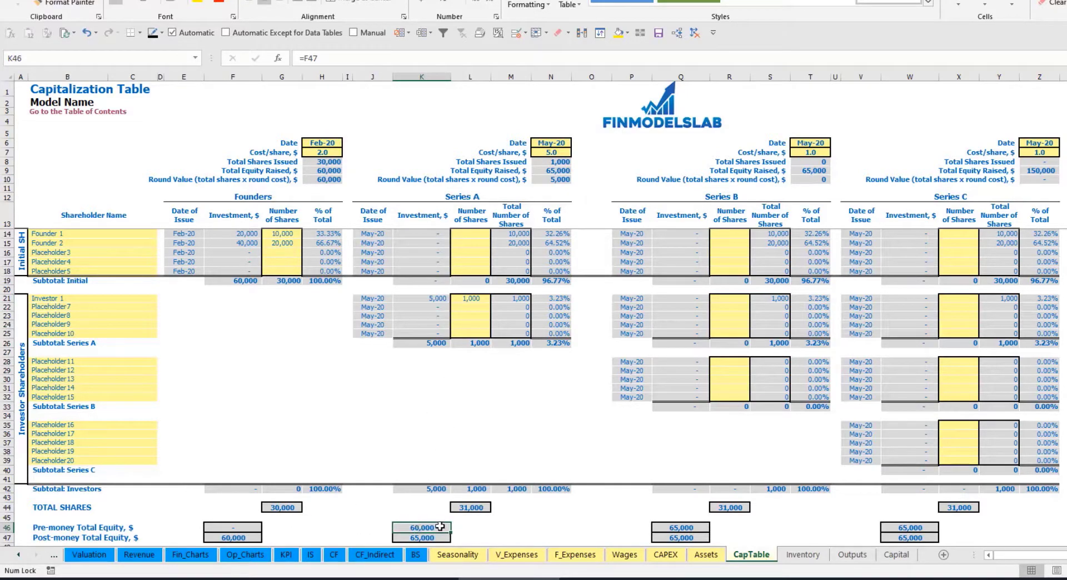
{"action": "key", "text": "Down"}
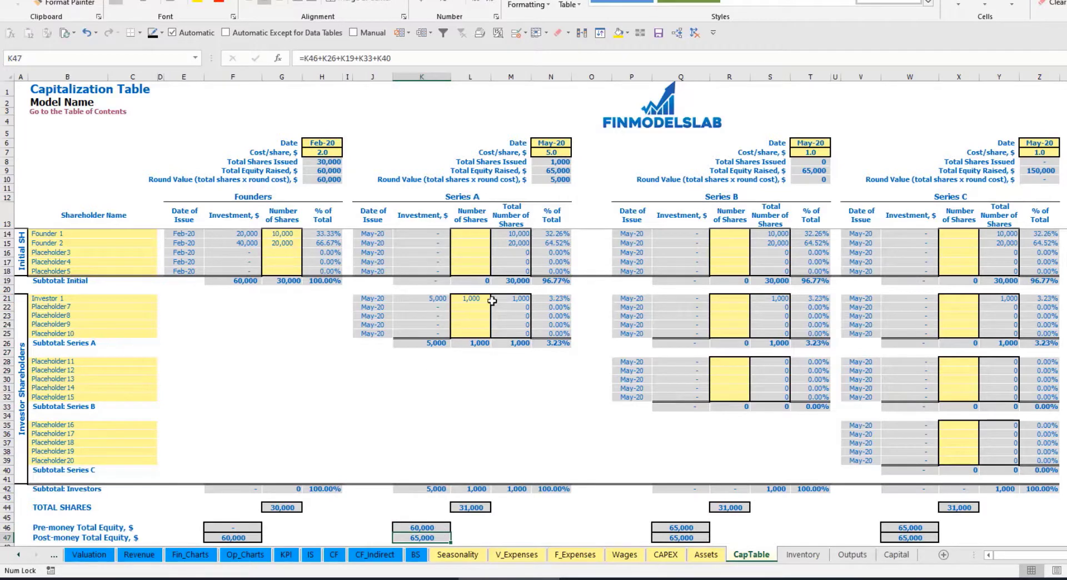
Check the Series A ownership percentages of Investor 1, Founder 1 and Founder 2.
{"action": "left_click", "coordinate": [541, 298]}
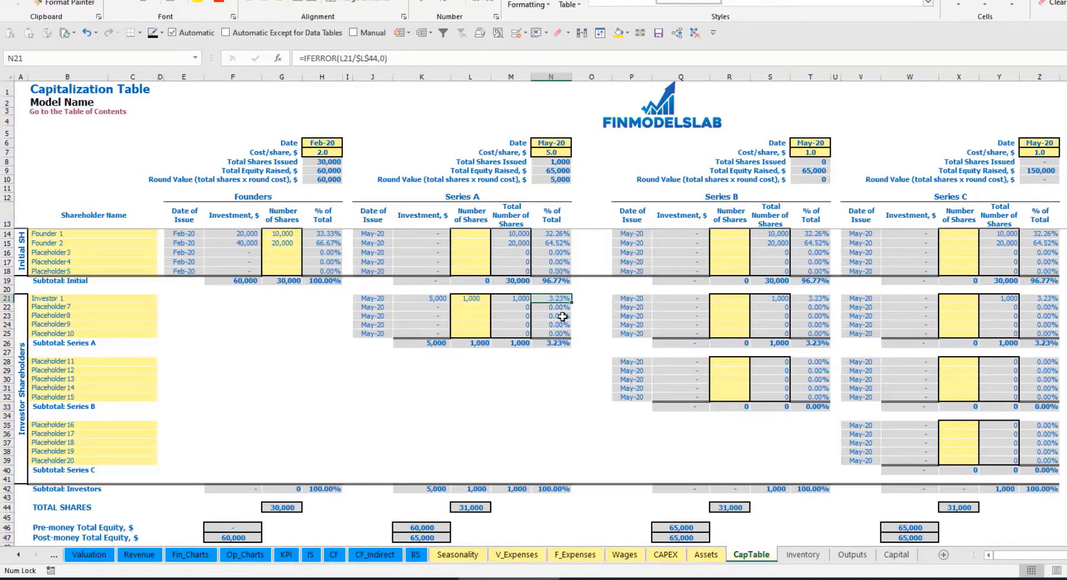
{"action": "left_click_drag", "start_coordinate": [120, 233], "coordinate": [126, 245]}
{"action": "left_click_drag", "start_coordinate": [558, 233], "coordinate": [558, 244]}
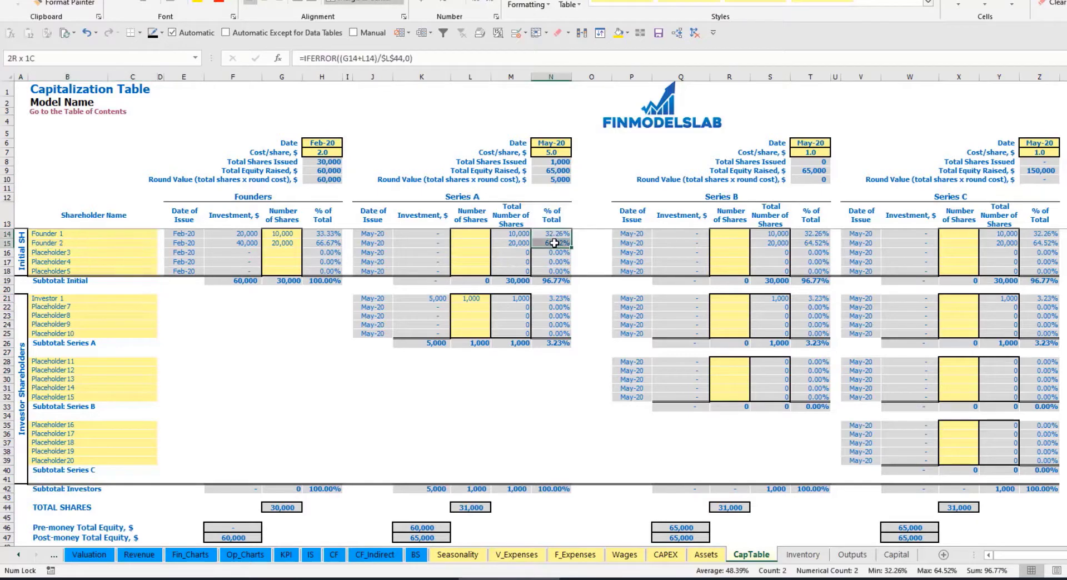
{"action": "key", "text": "Up"}
{"action": "key", "text": "Down"}
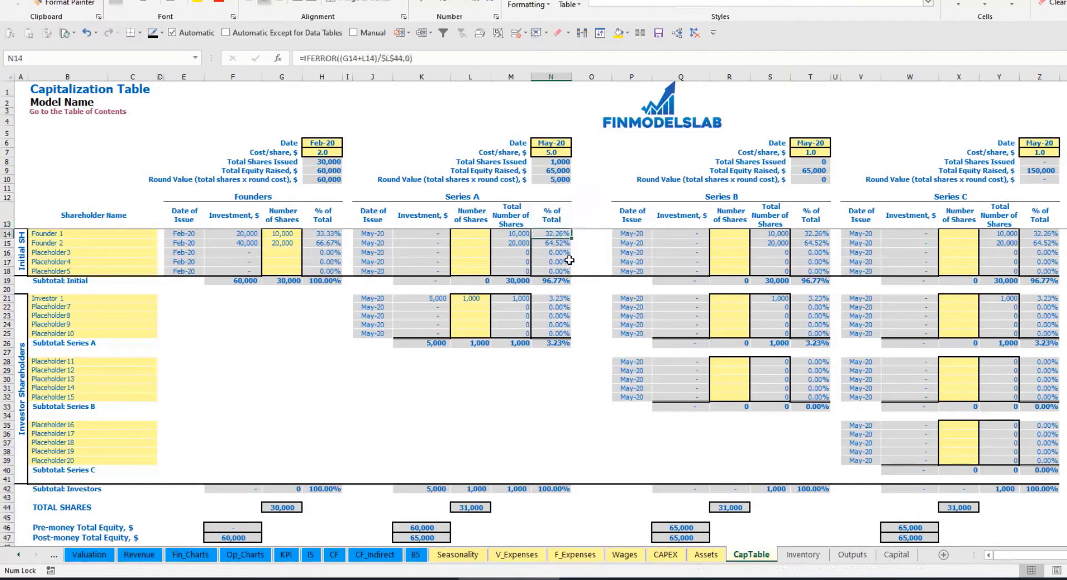
{"action": "key", "text": "Down"}
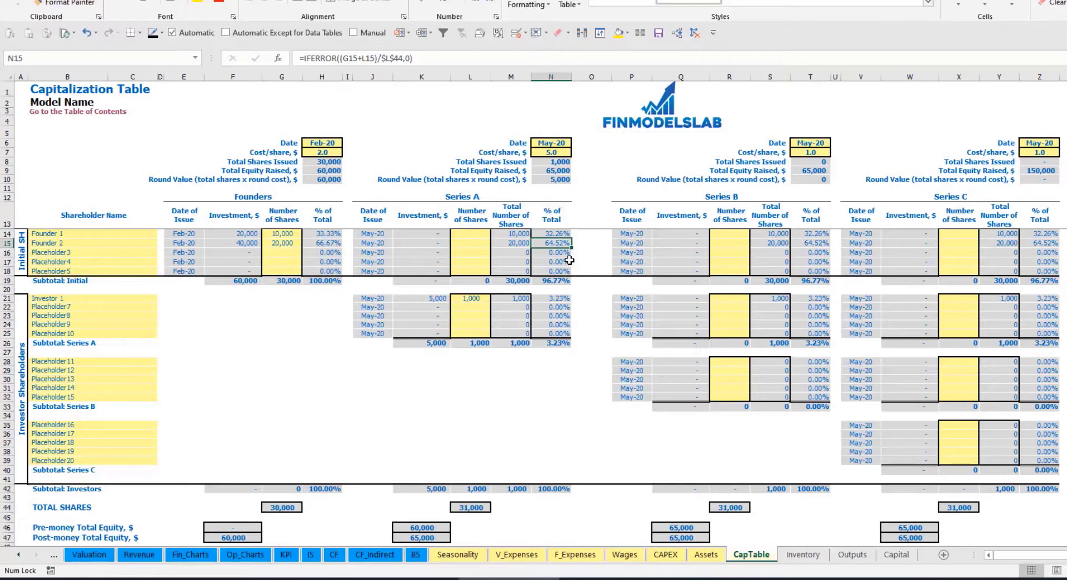
Look over the Series B and Series C shareholder name inputs and the Series A number-of-shares inputs.
{"action": "left_click", "coordinate": [104, 369]}
{"action": "left_click", "coordinate": [92, 426]}
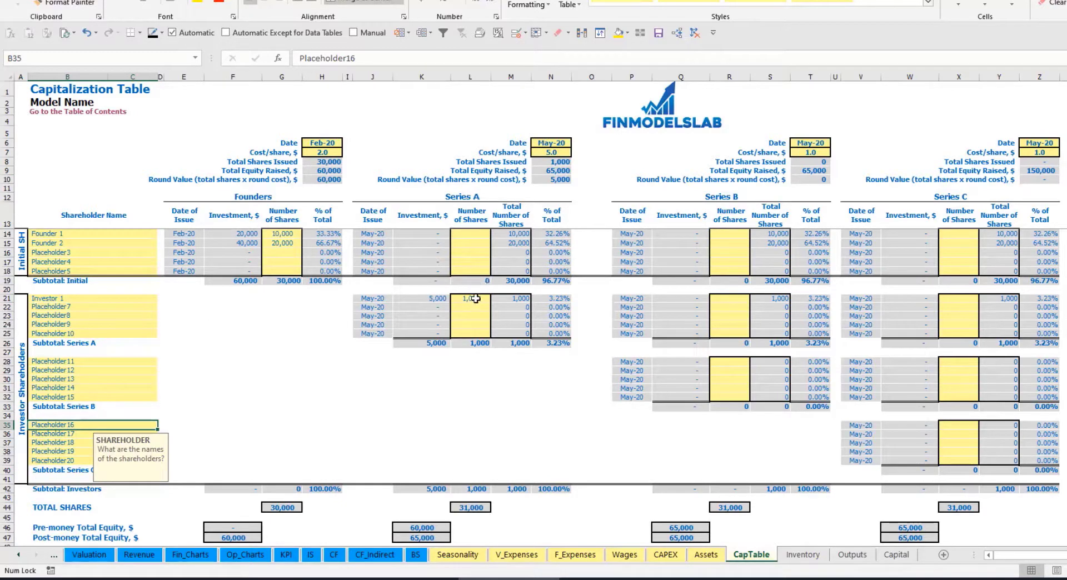
{"action": "left_click_drag", "start_coordinate": [475, 299], "coordinate": [470, 334]}
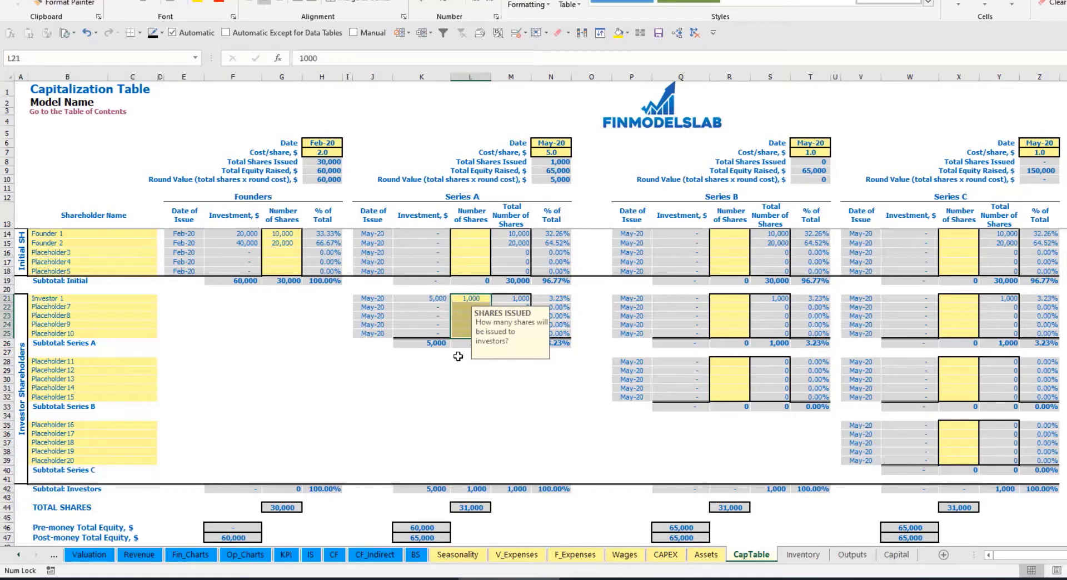
{"action": "left_click", "coordinate": [484, 379]}
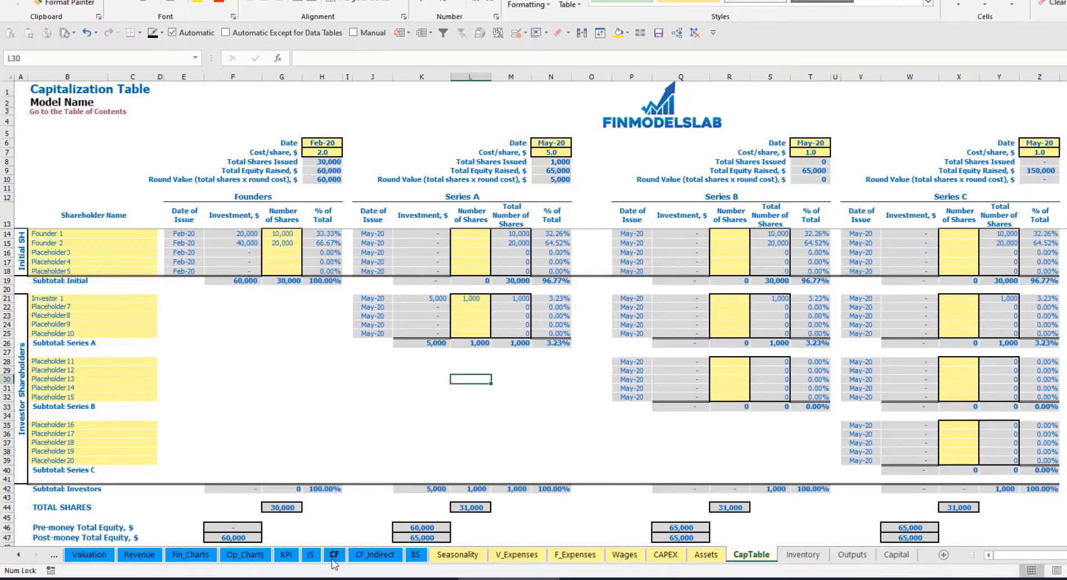
Check the Feb-20 and May-20 ordinary equity raisings in the cash flow statement and the Ordinary Equity row in the balance sheet.
{"action": "left_click", "coordinate": [333, 558]}
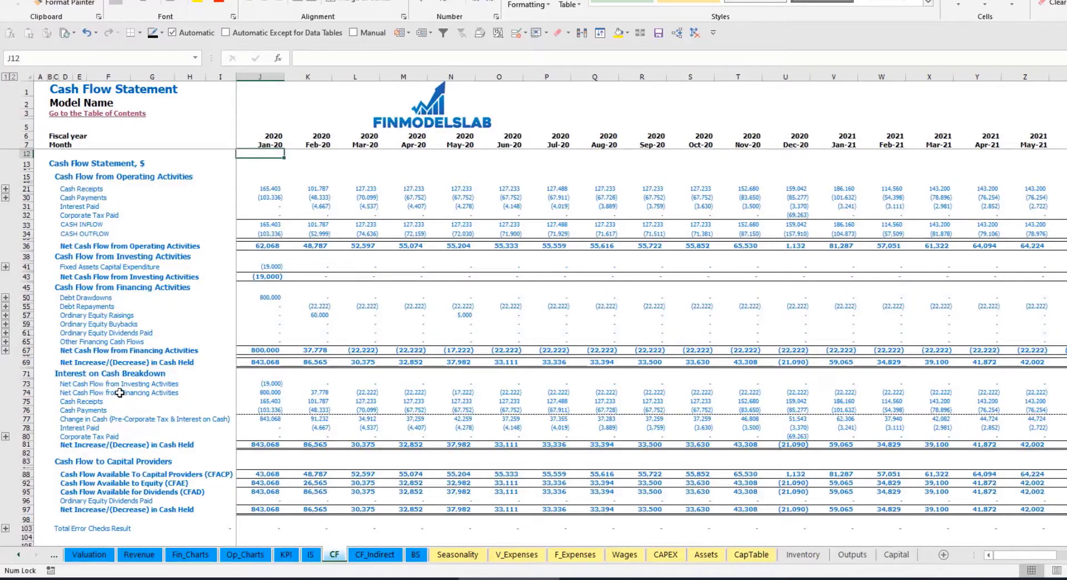
{"action": "left_click", "coordinate": [27, 315]}
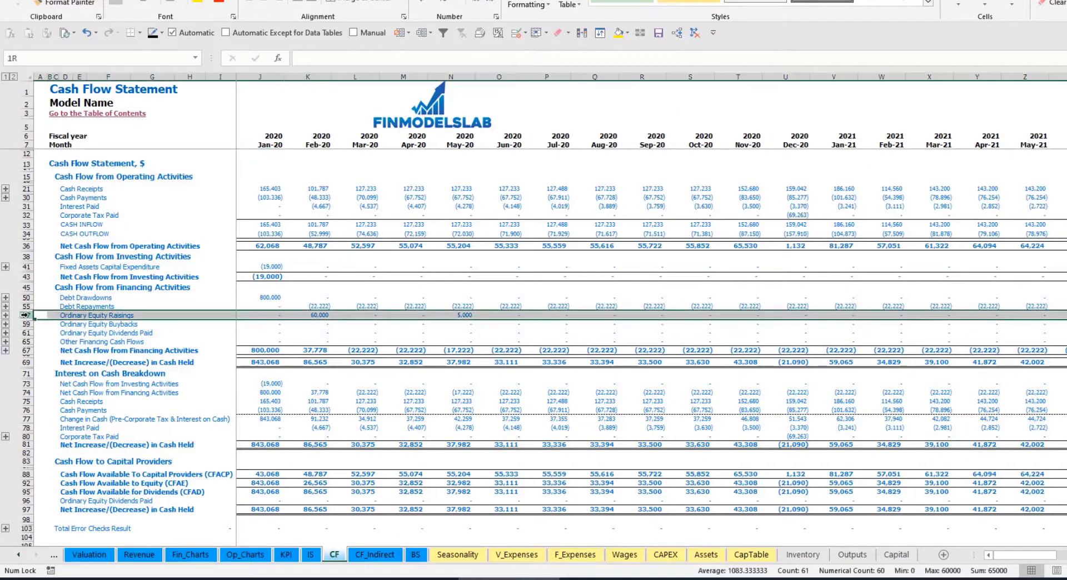
{"action": "left_click", "coordinate": [322, 316]}
{"action": "left_click", "coordinate": [463, 315]}
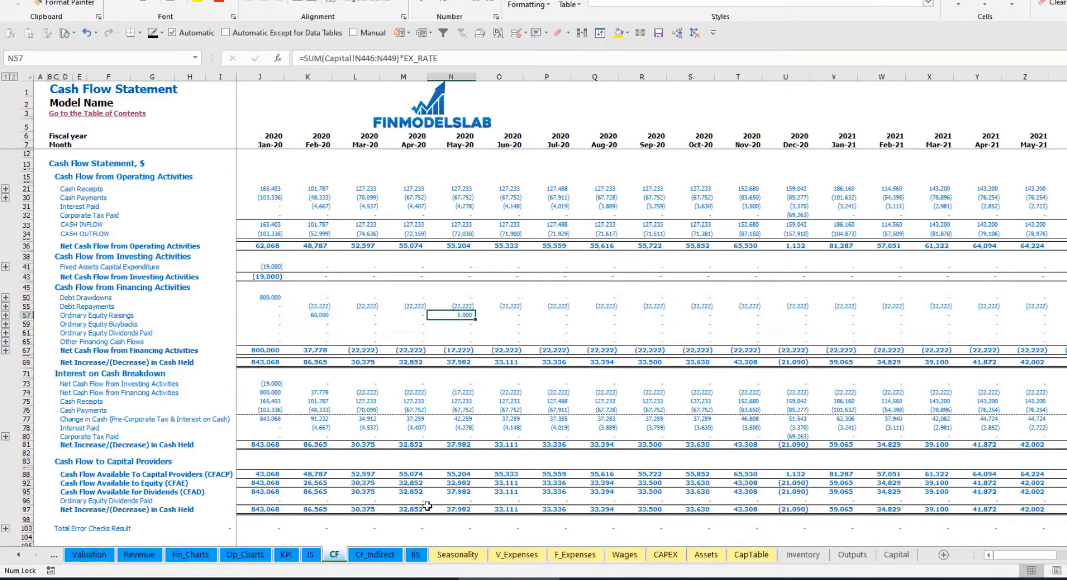
{"action": "left_click", "coordinate": [426, 559]}
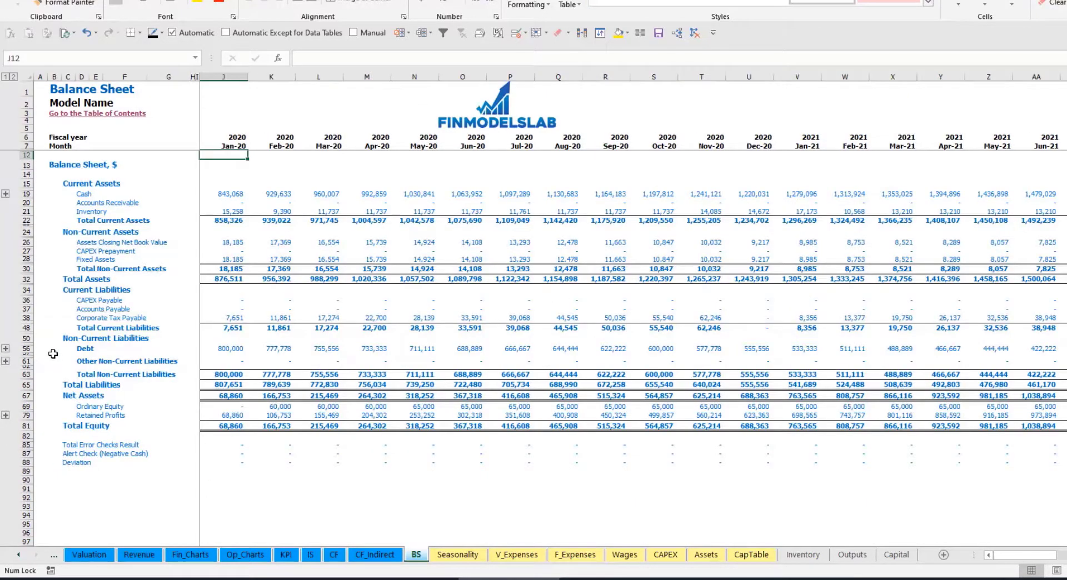
{"action": "left_click", "coordinate": [26, 406]}
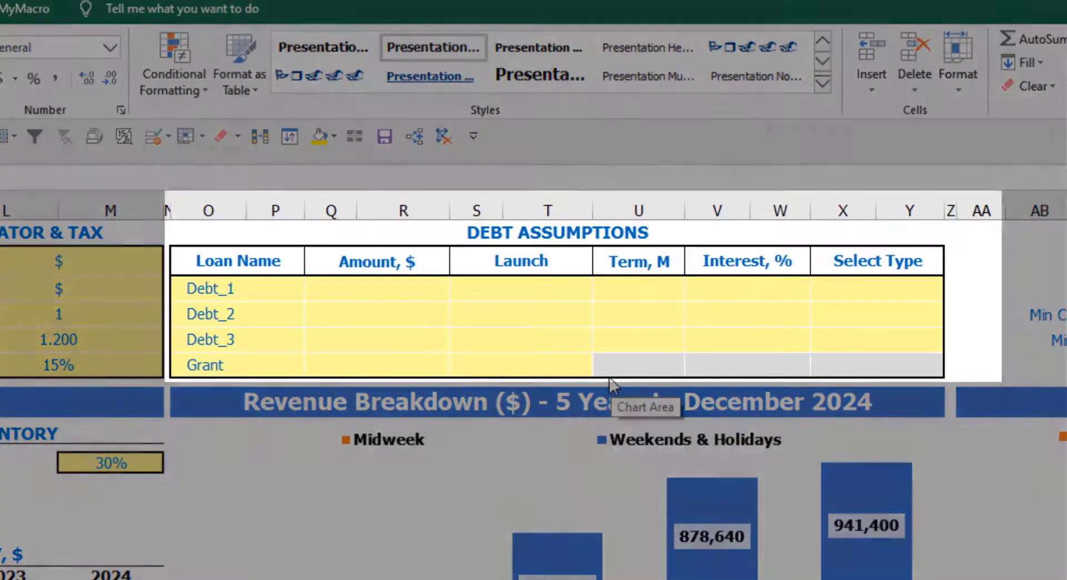
Try the Annuity repayment type for Debt_1 in the debt assumptions.
{"action": "left_click", "coordinate": [619, 233]}
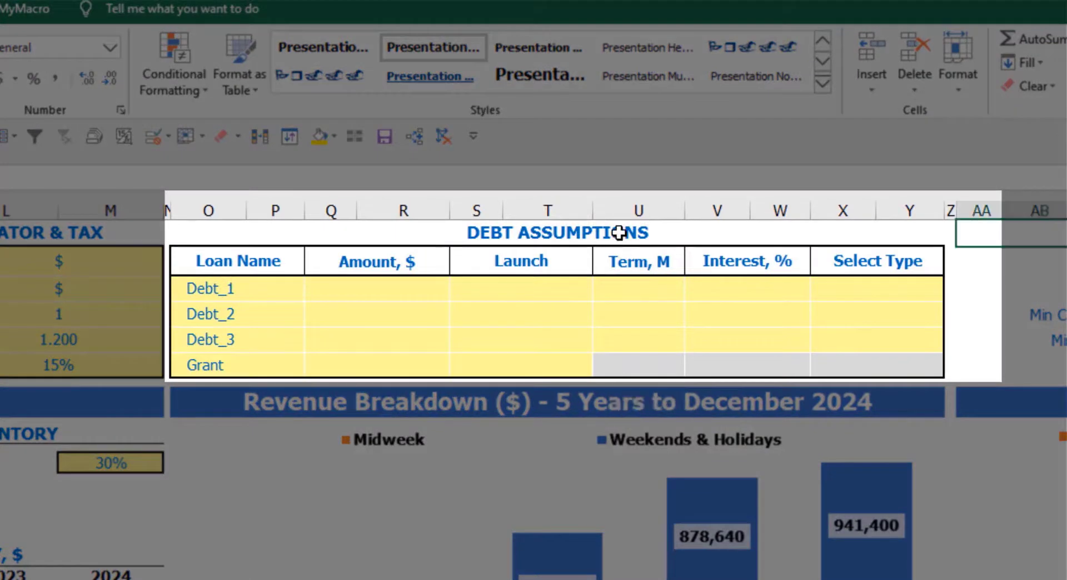
{"action": "left_click", "coordinate": [619, 233]}
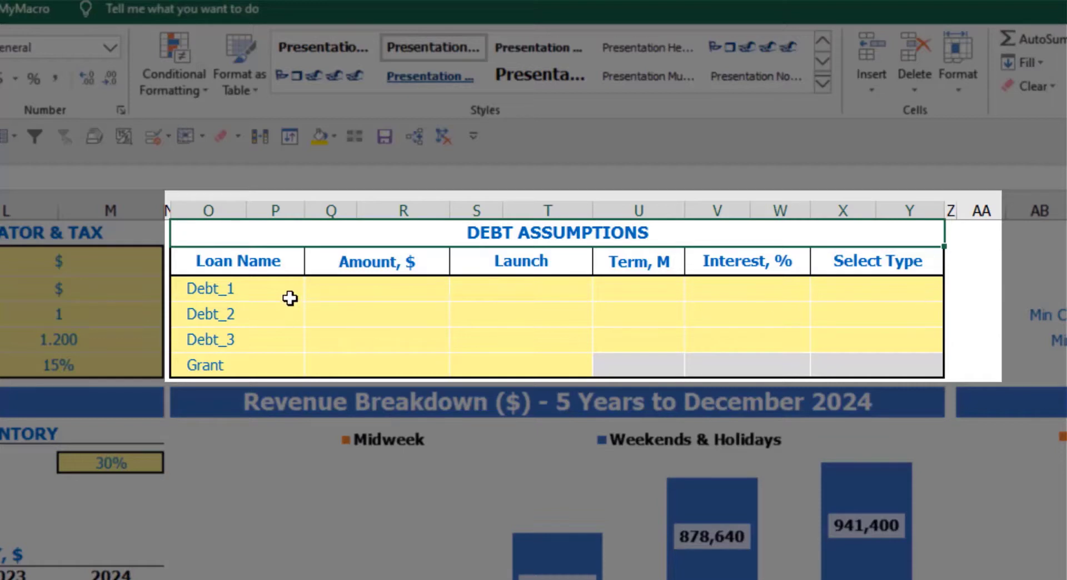
{"action": "left_click", "coordinate": [935, 286]}
{"action": "left_click", "coordinate": [954, 292]}
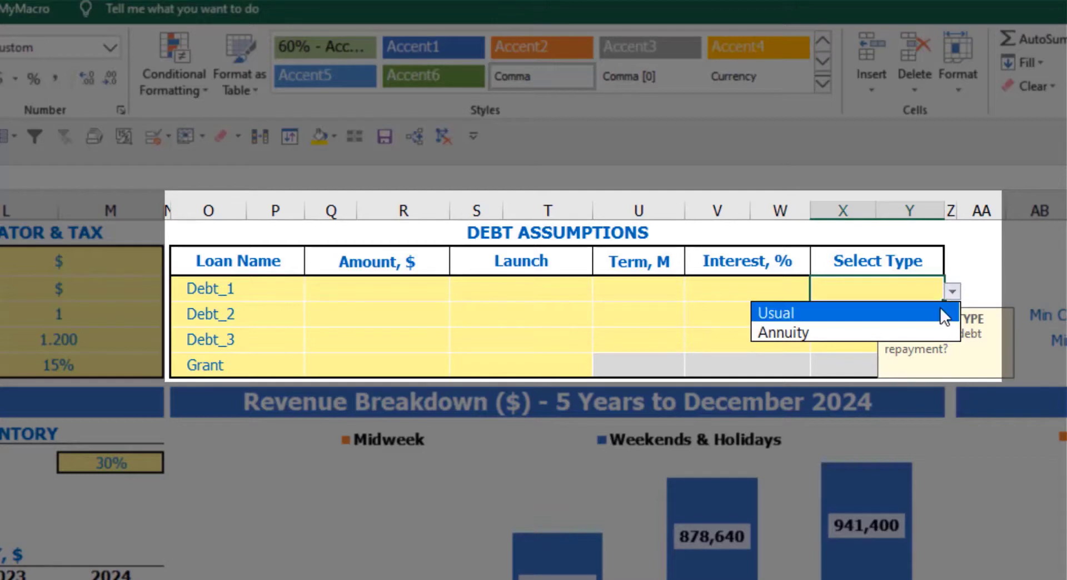
{"action": "left_click", "coordinate": [926, 332]}
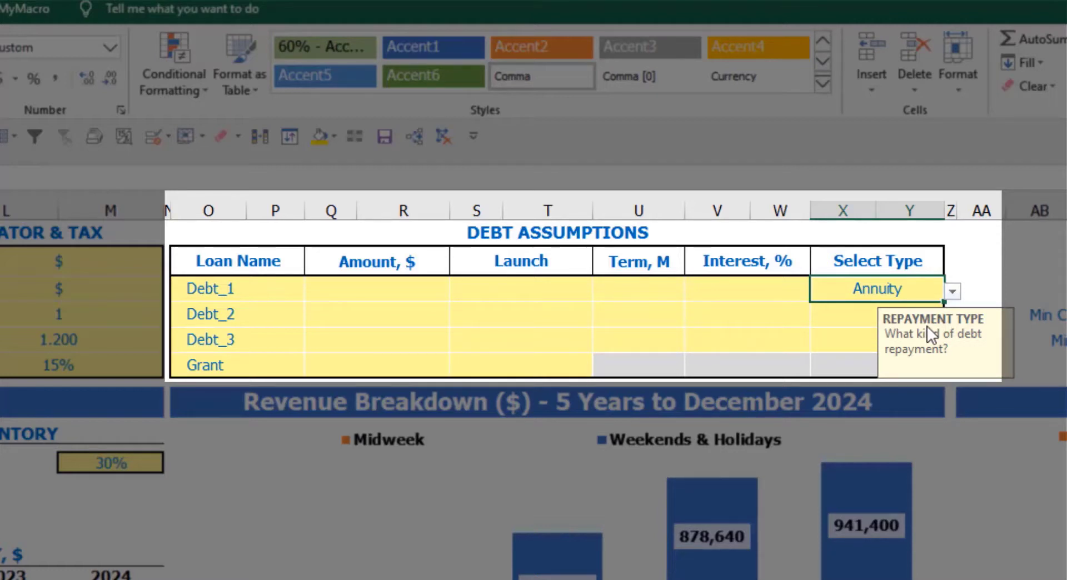
Set Debt_1's repayment type to Usual and its loan amount to 1,000,000.
{"action": "left_click", "coordinate": [953, 291]}
{"action": "left_click", "coordinate": [914, 311]}
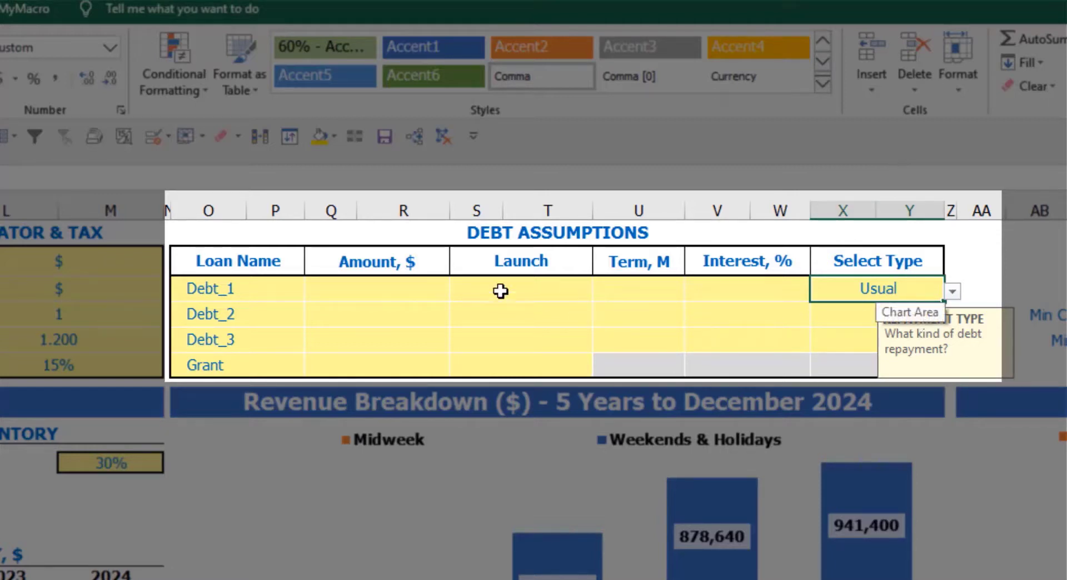
{"action": "left_click", "coordinate": [421, 290]}
{"action": "type", "text": "100000"}
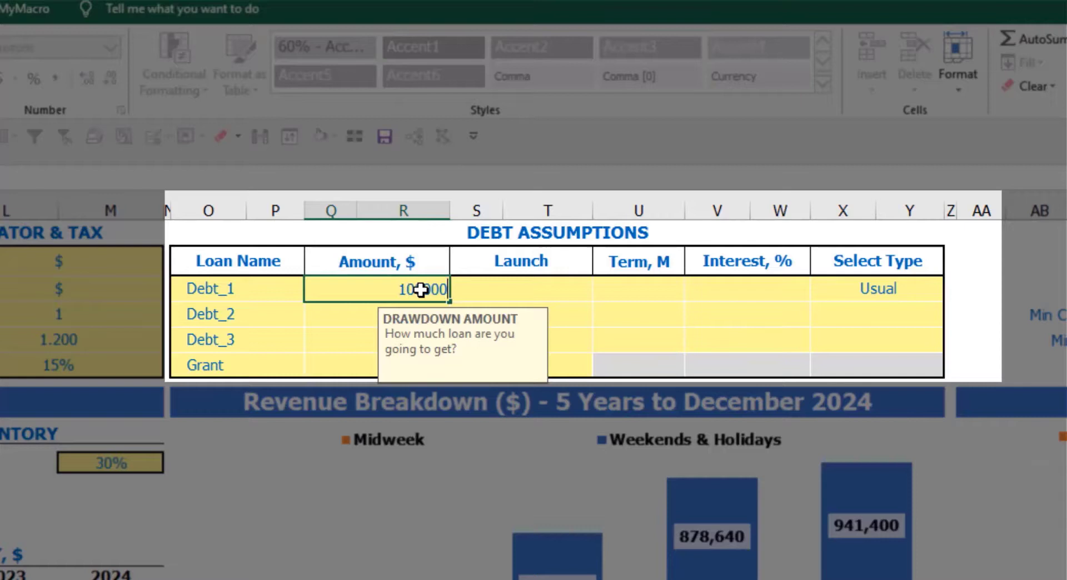
{"action": "key", "text": "Return"}
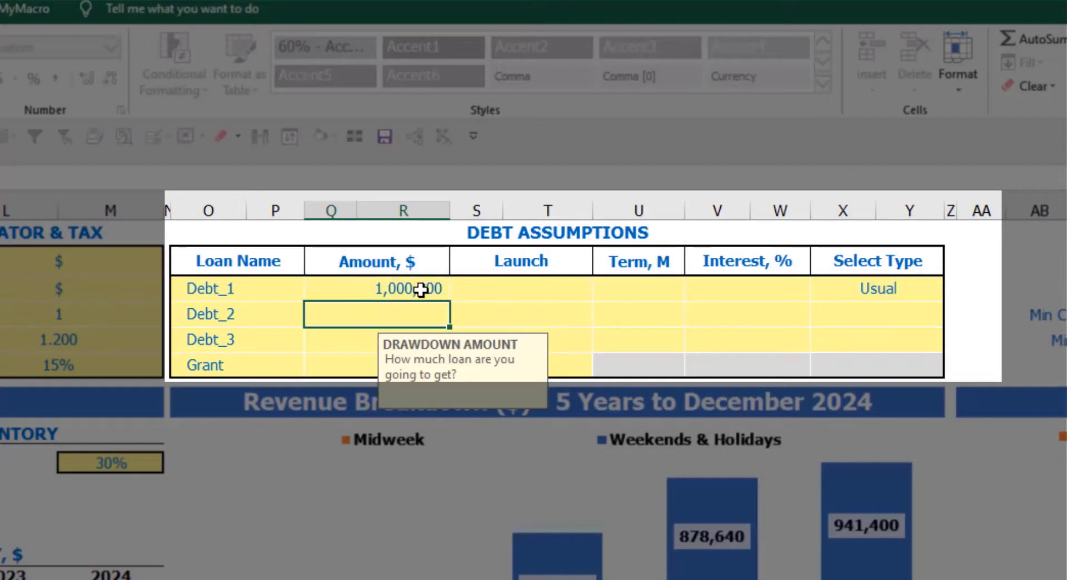
Set Debt_1's launch date to Feb-20 and its repayment term to 60 months.
{"action": "left_click", "coordinate": [589, 283]}
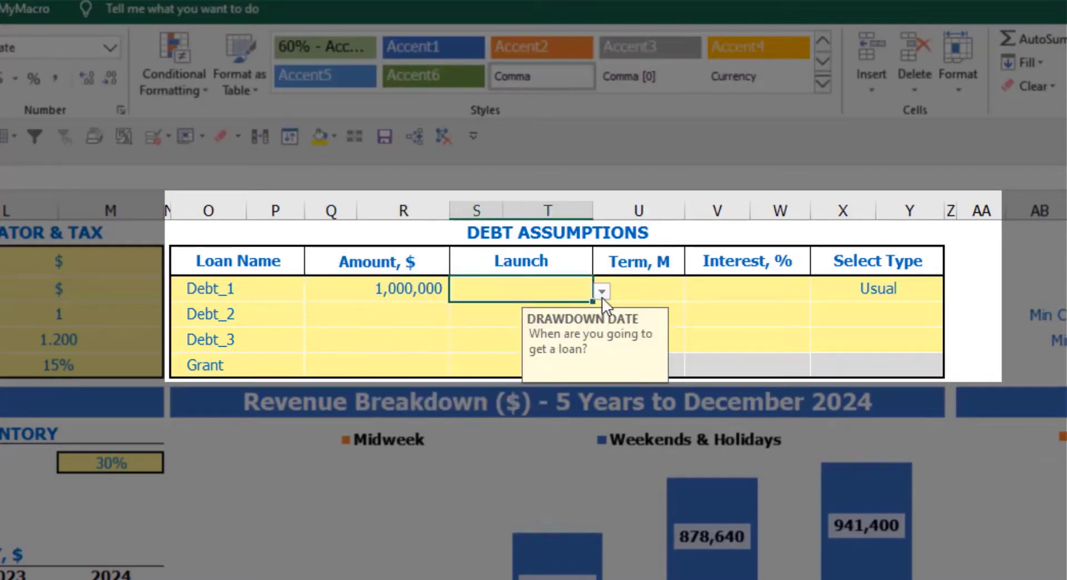
{"action": "left_click", "coordinate": [602, 291]}
{"action": "left_click", "coordinate": [555, 331]}
{"action": "left_click", "coordinate": [641, 281]}
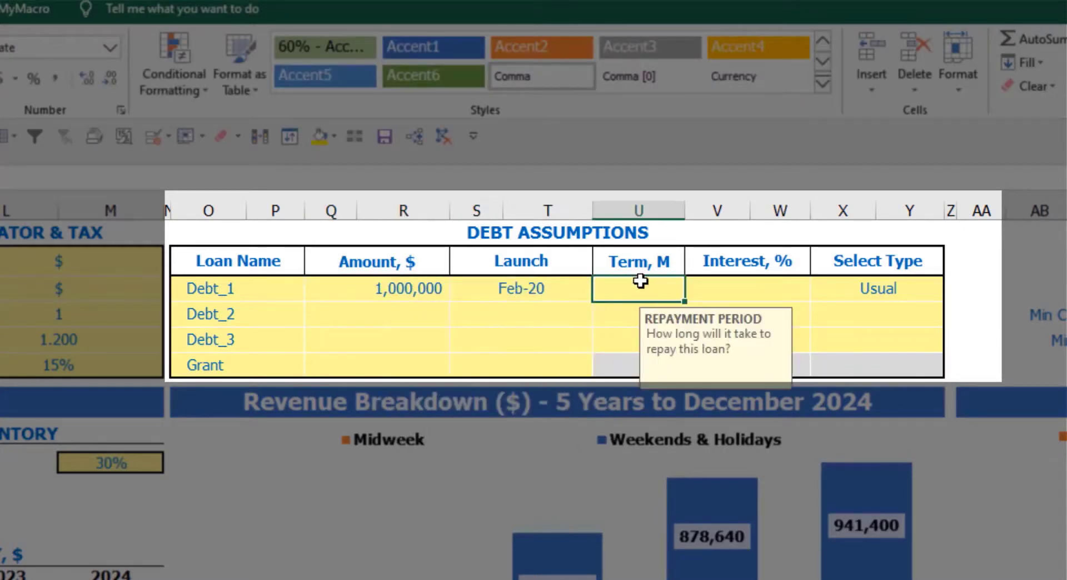
{"action": "type", "text": "60"}
{"action": "key", "text": "Return"}
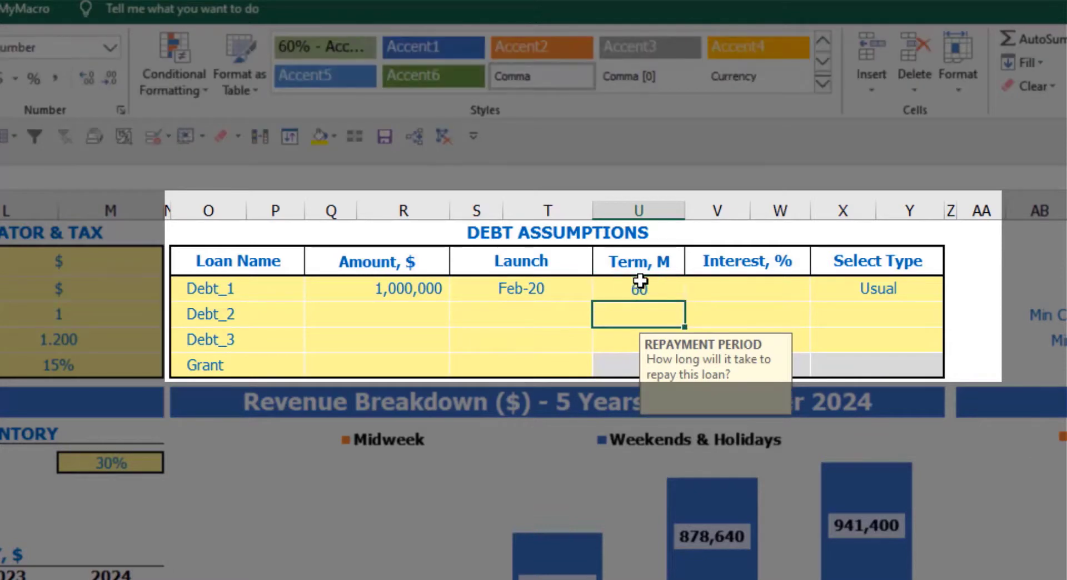
Set Debt_1's annual interest rate to 5%.
{"action": "left_click", "coordinate": [703, 288]}
{"action": "type", "text": "5"}
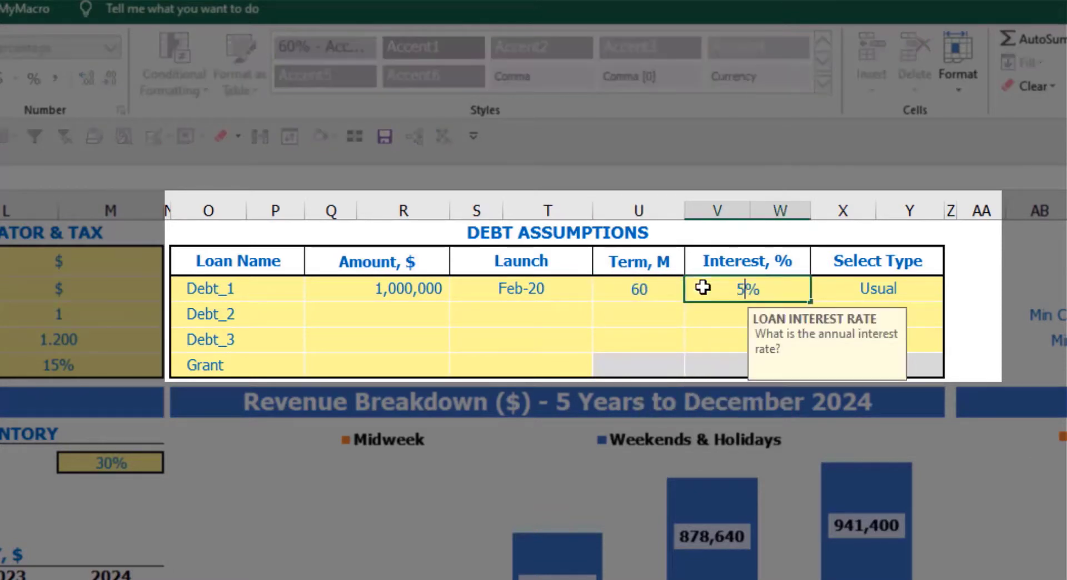
{"action": "key", "text": "Return"}
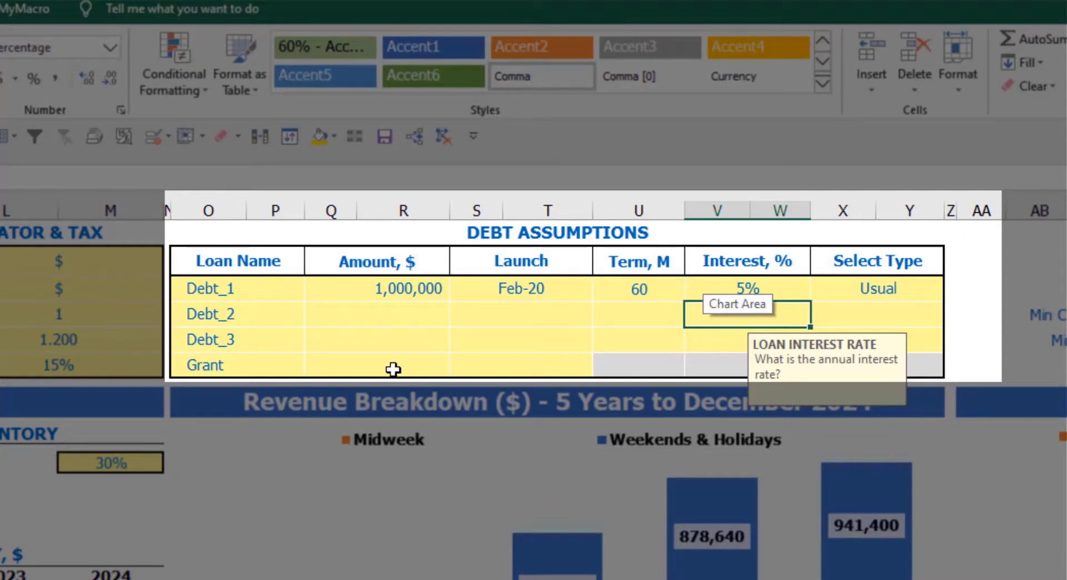
Enter a grant amount of 500,000 in the debt assumptions.
{"action": "left_click", "coordinate": [394, 370]}
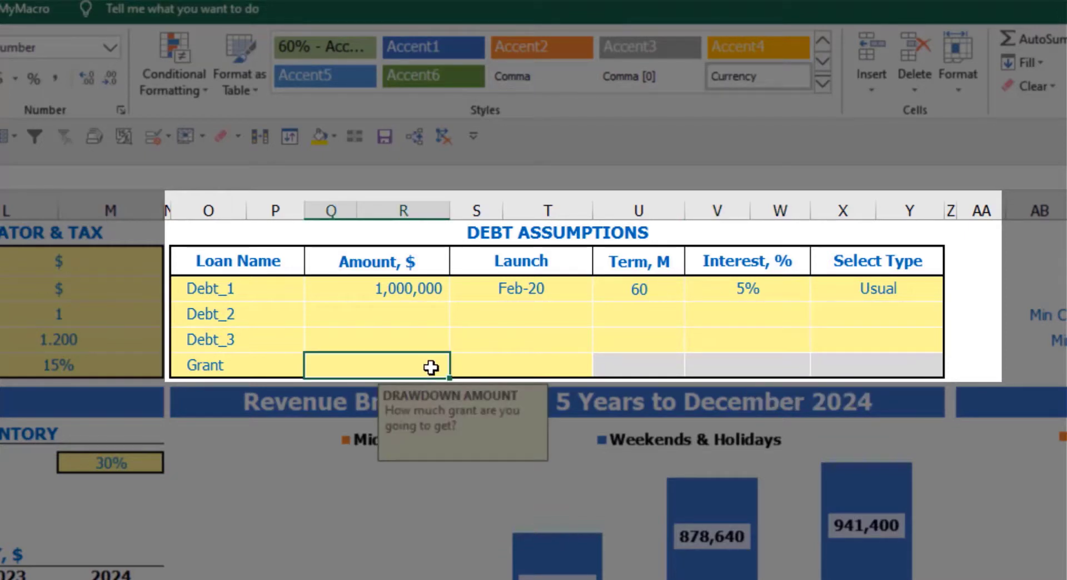
{"action": "type", "text": "500,000"}
{"action": "key", "text": "Return"}
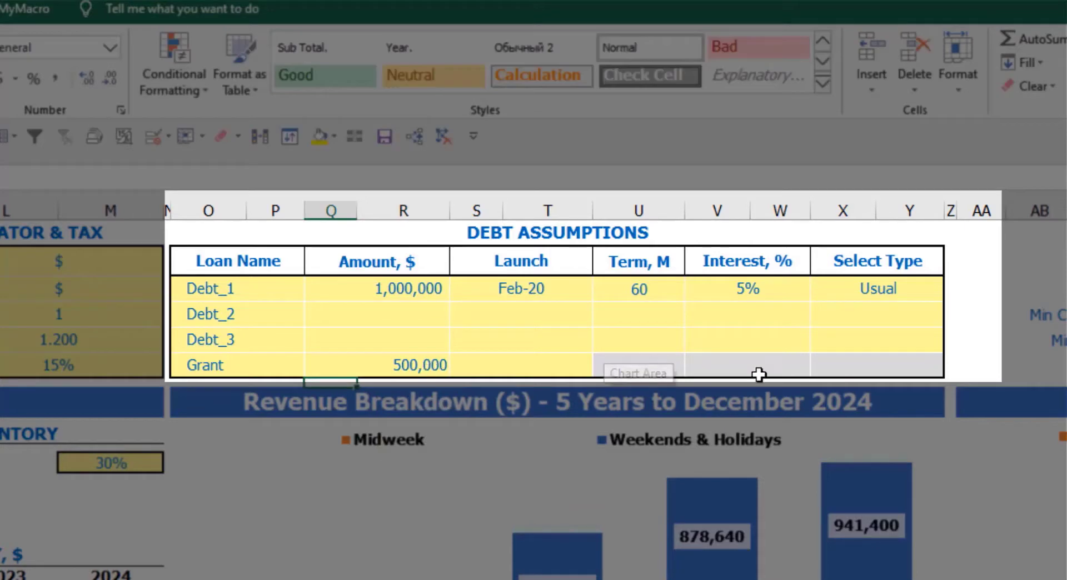
Set the grant's launch date to Mar-20 in the debt assumptions.
{"action": "left_click", "coordinate": [548, 369]}
{"action": "left_click", "coordinate": [601, 369]}
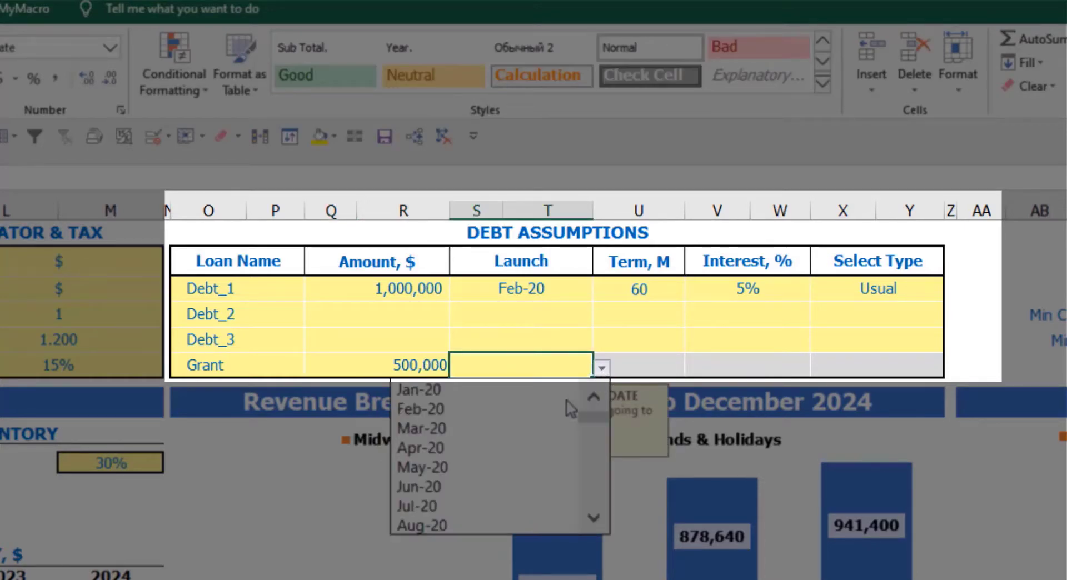
{"action": "left_click", "coordinate": [532, 432]}
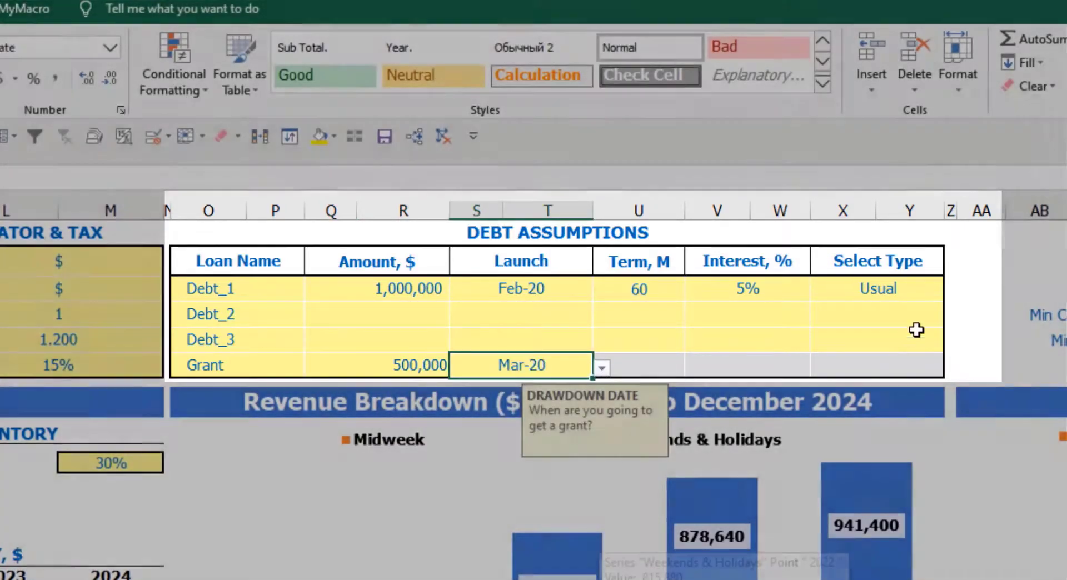
{"action": "left_click", "coordinate": [970, 270]}
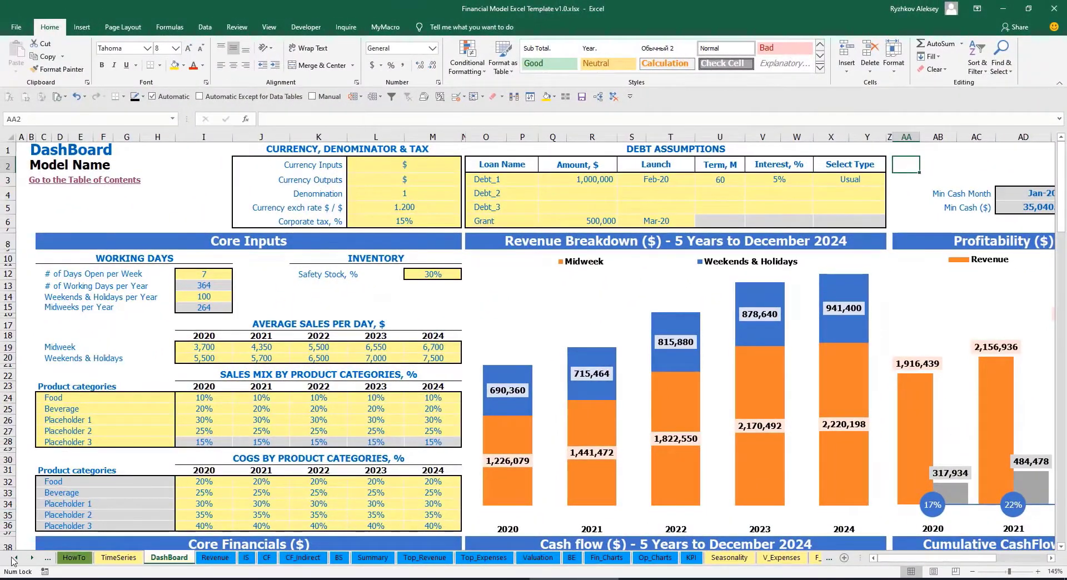
Examine the drawdown, repayment and interest calculations for each loan and the total debts on the Capital sheet.
{"action": "left_click", "coordinate": [32, 558]}
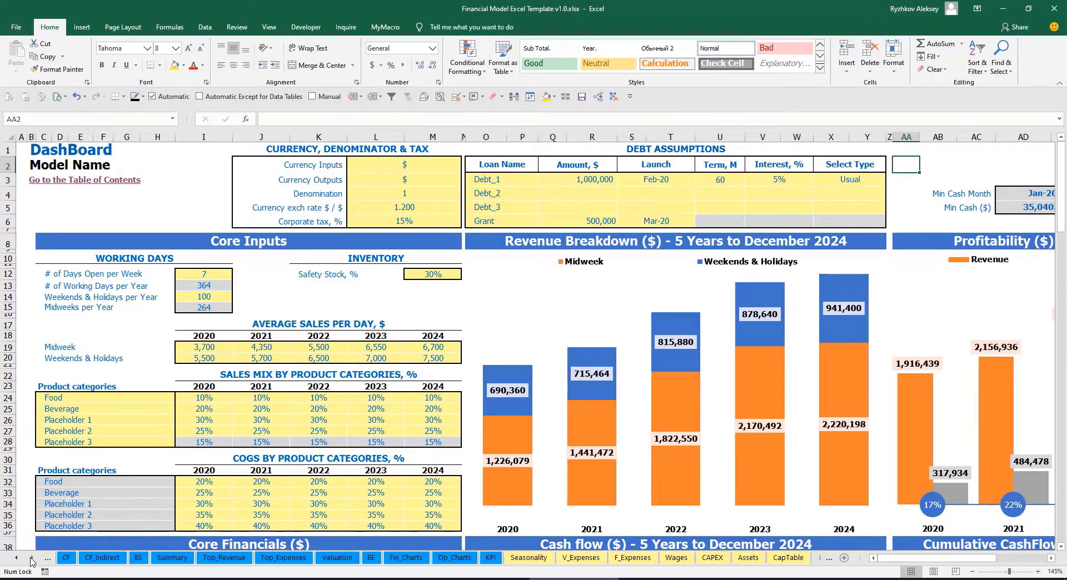
{"action": "left_click", "coordinate": [32, 559]}
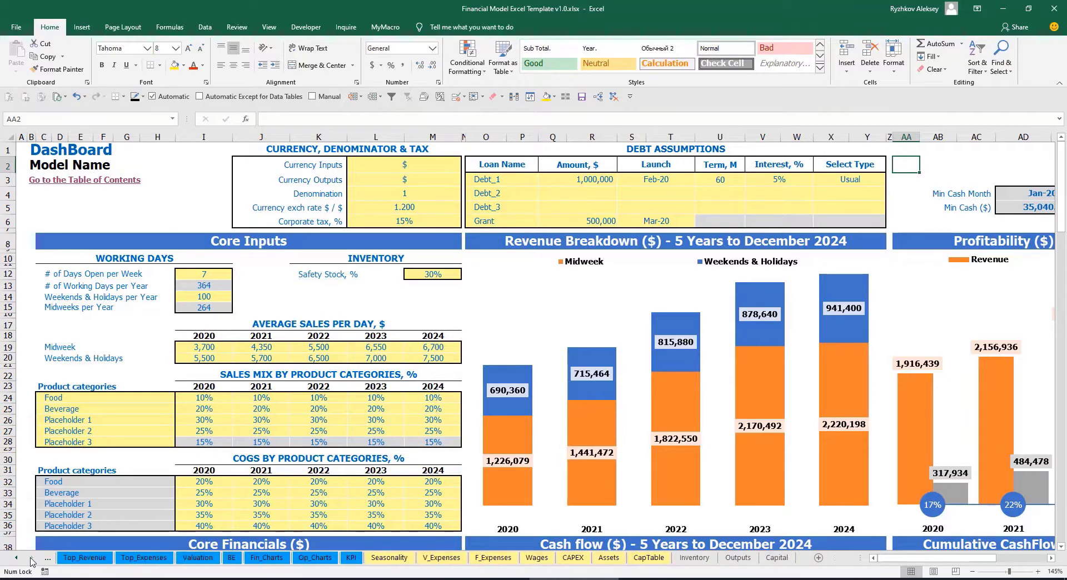
{"action": "left_click", "coordinate": [783, 559]}
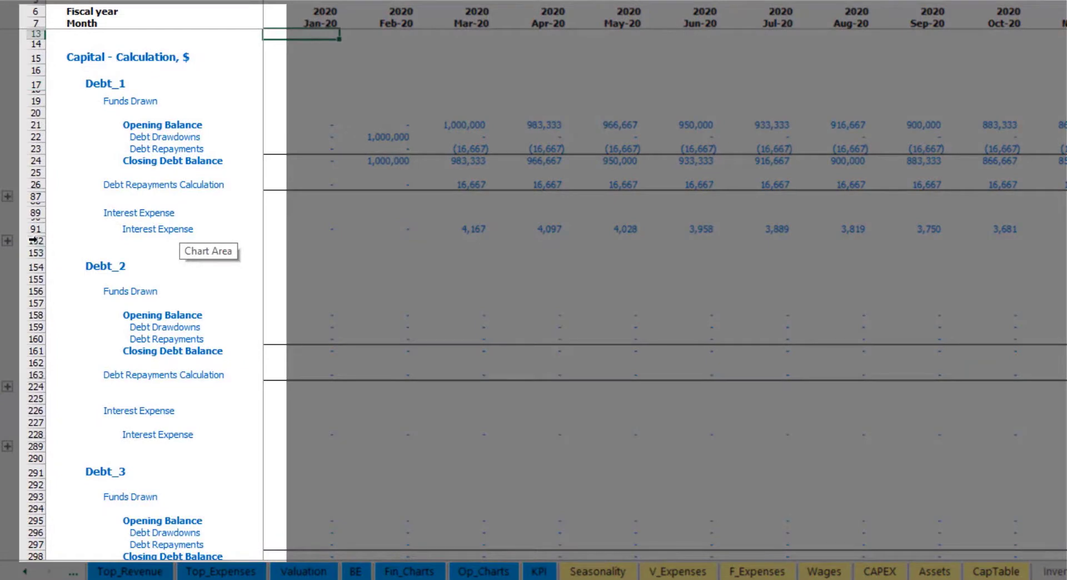
{"action": "scroll", "coordinate": [33, 240], "scroll_direction": "down", "scroll_amount": 5}
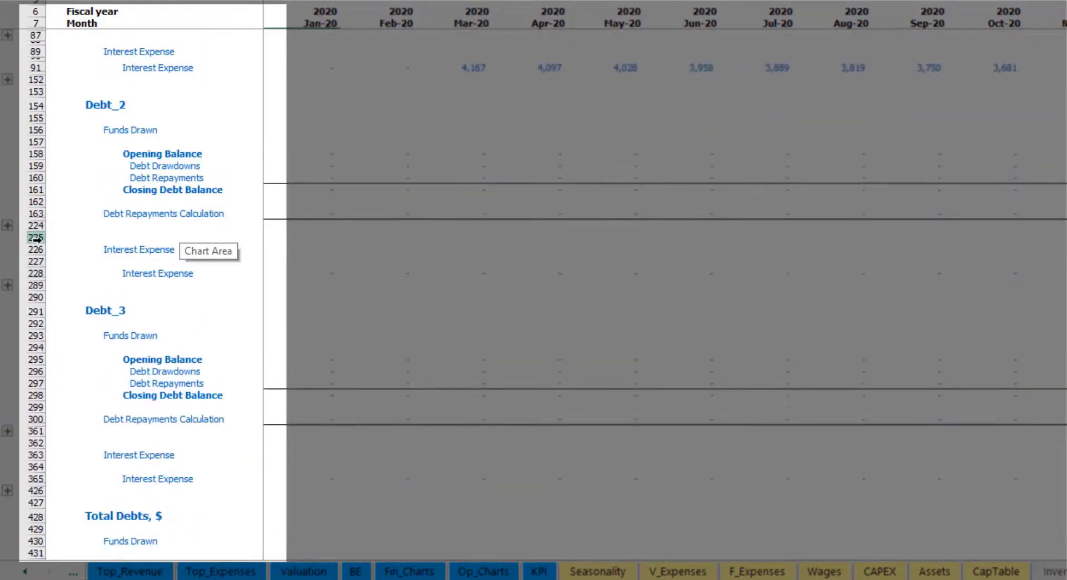
{"action": "scroll", "coordinate": [36, 238], "scroll_direction": "down", "scroll_amount": 5}
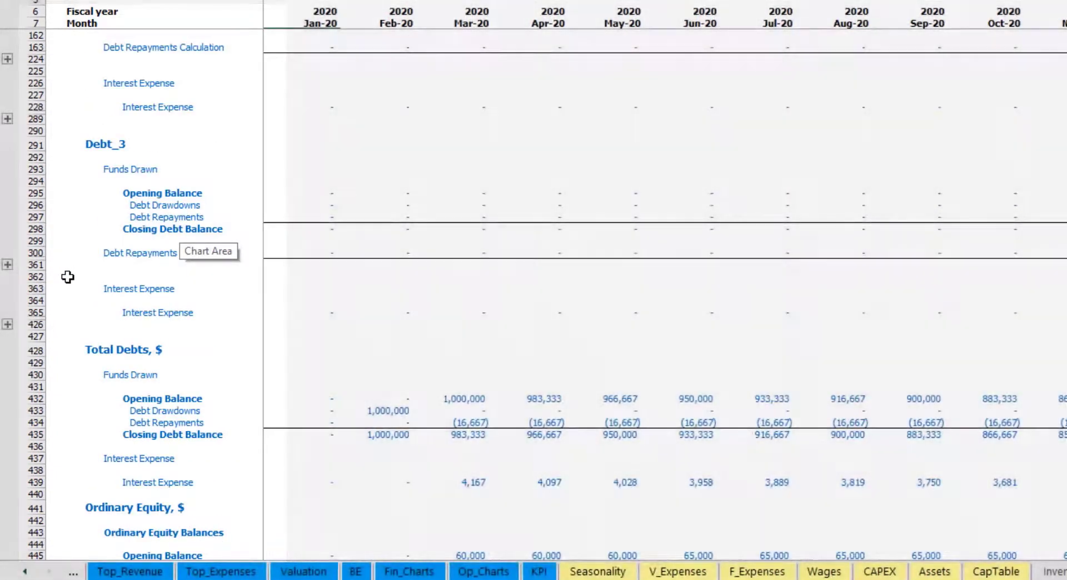
{"action": "scroll", "coordinate": [67, 277], "scroll_direction": "up", "scroll_amount": 10}
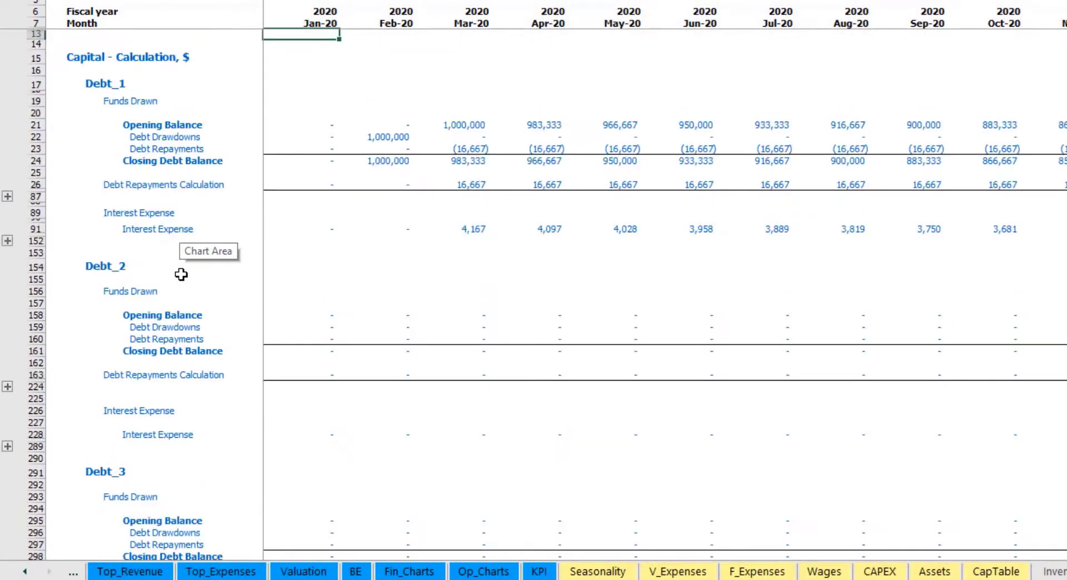
Examine the Interest Expense row on the income statement sheet.
{"action": "left_click", "coordinate": [25, 572]}
{"action": "left_click", "coordinate": [25, 572]}
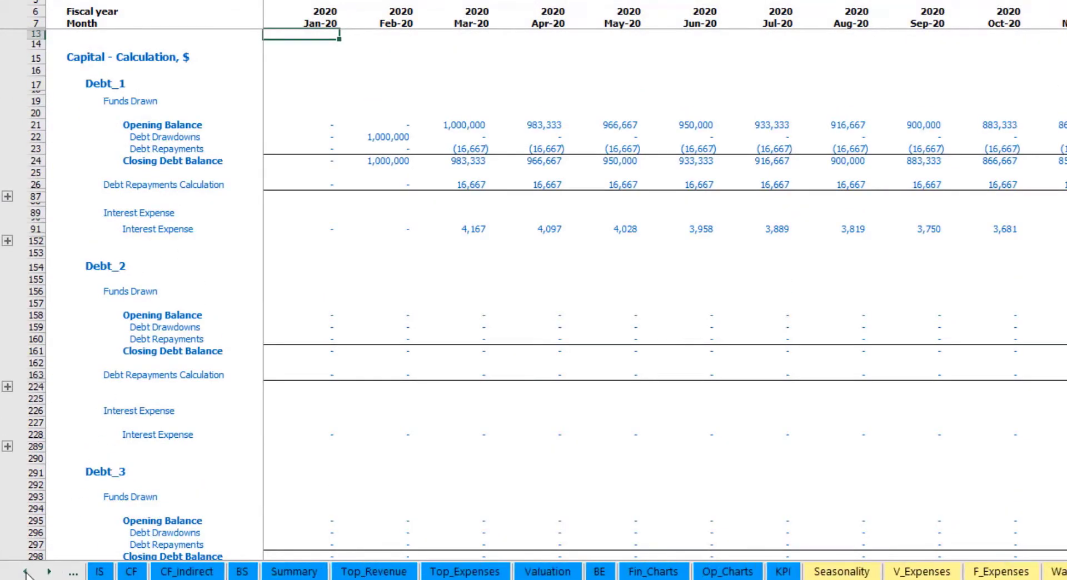
{"action": "left_click", "coordinate": [99, 572]}
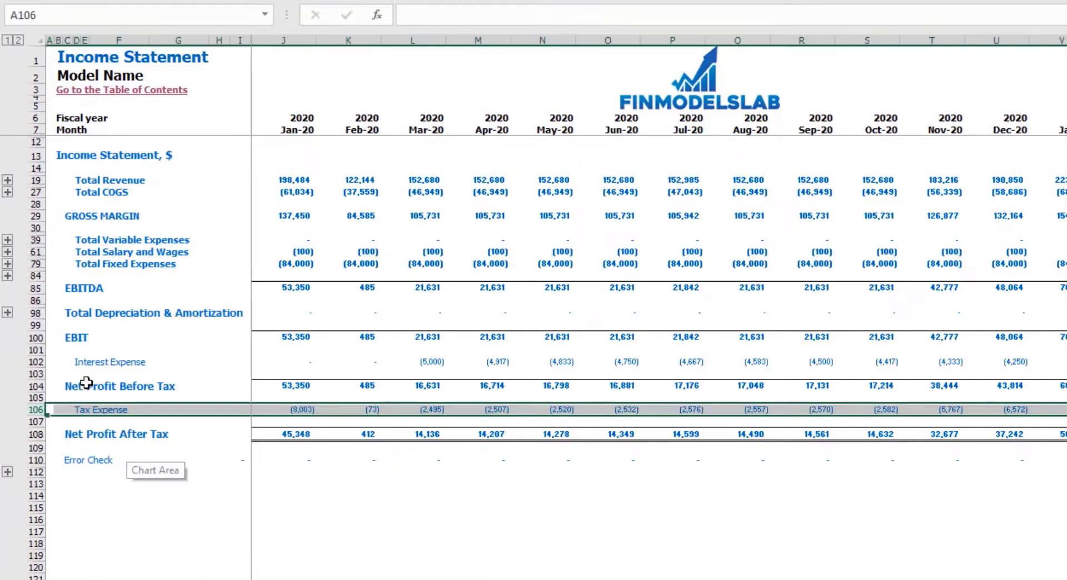
{"action": "left_click", "coordinate": [36, 362]}
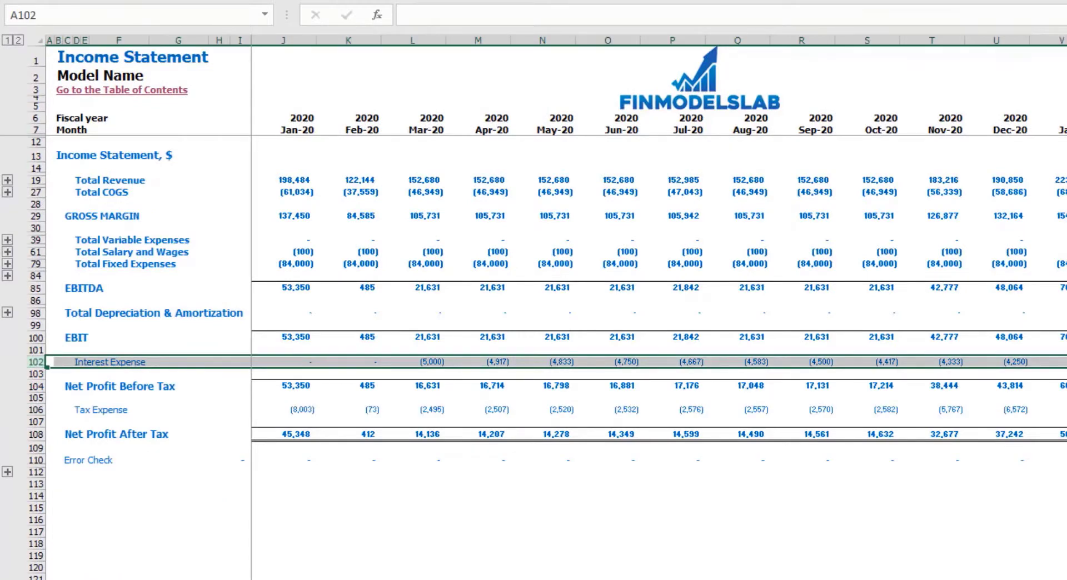
Examine the interest and debt rows on the cash flow statement and the Debt row on the balance sheet.
{"action": "key", "text": "ctrl+Page_Down"}
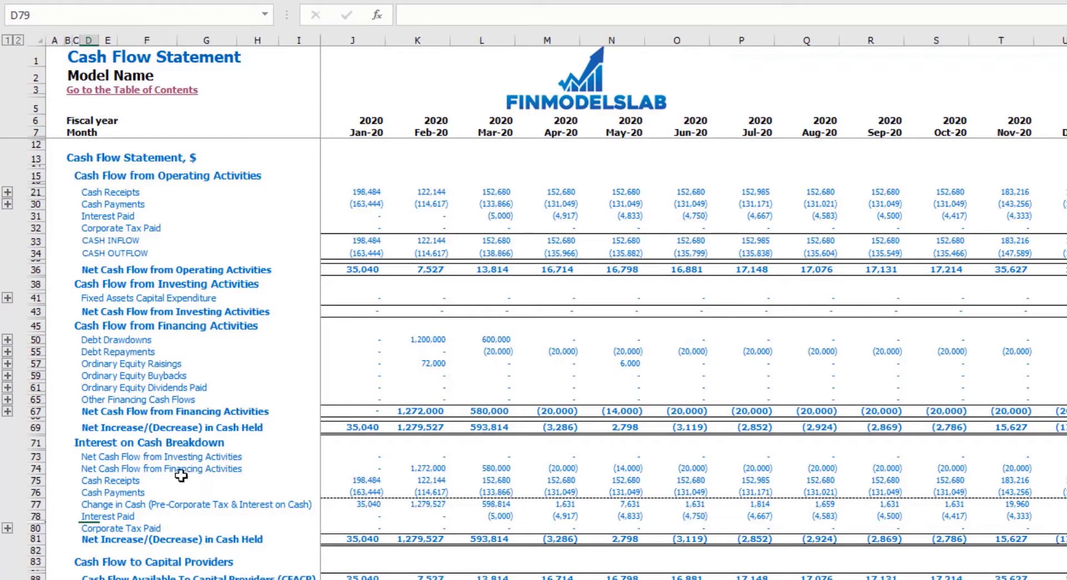
{"action": "left_click", "coordinate": [36, 217]}
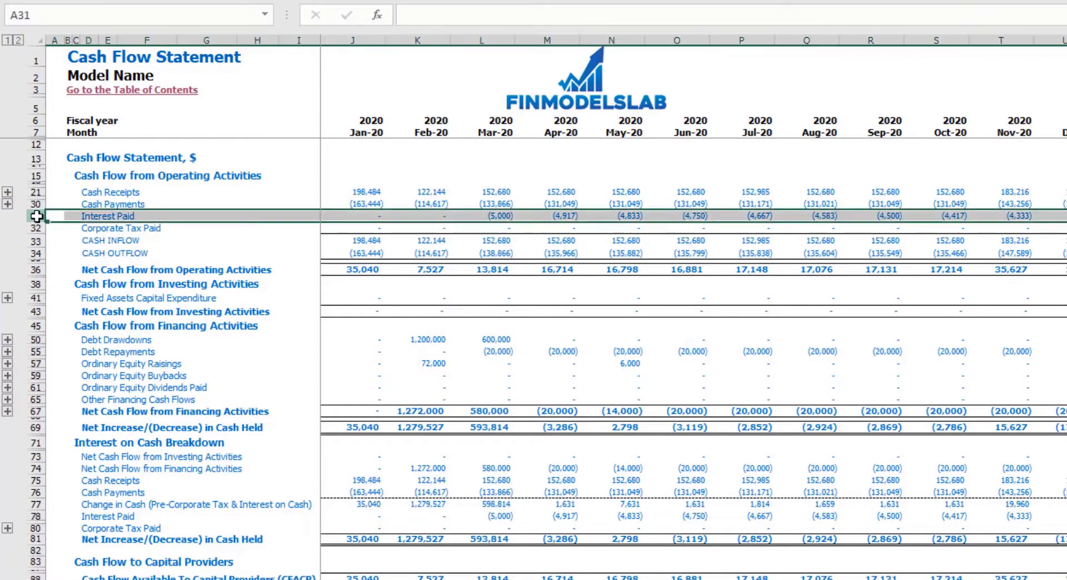
{"action": "left_click", "coordinate": [36, 341]}
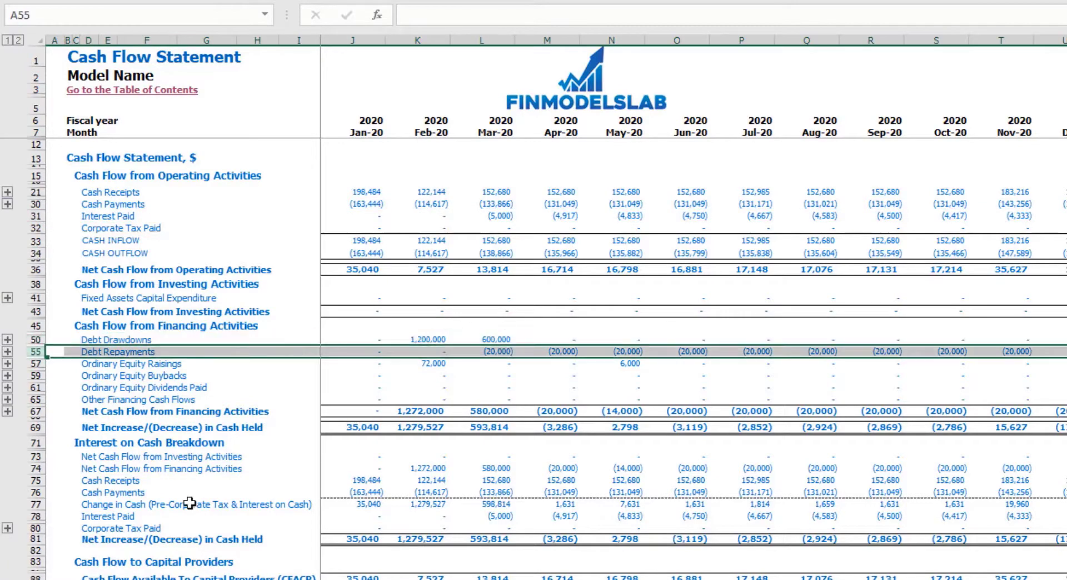
{"action": "key", "text": "ctrl+Page_Down"}
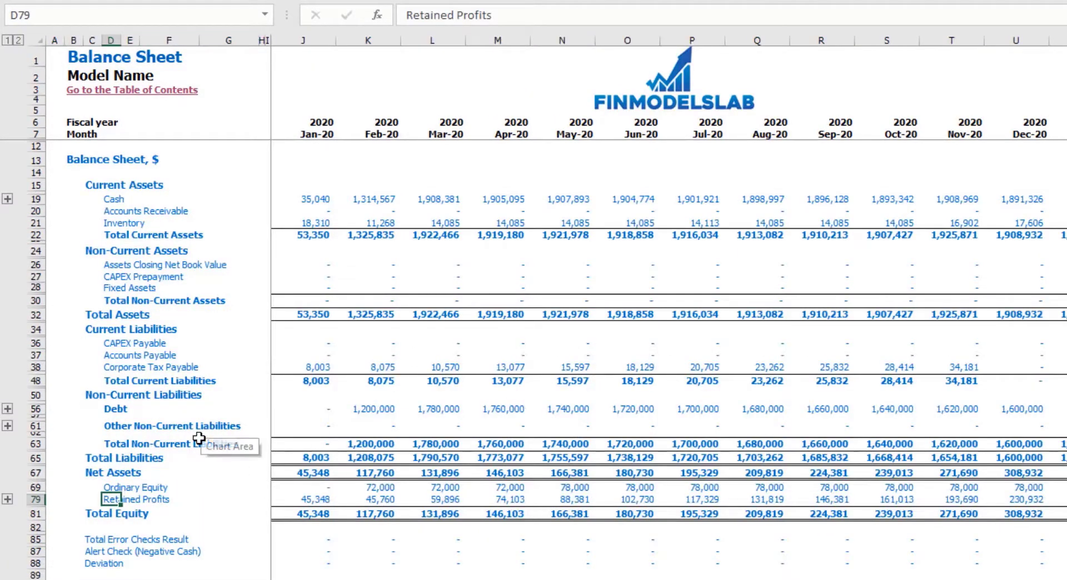
{"action": "left_click", "coordinate": [29, 408]}
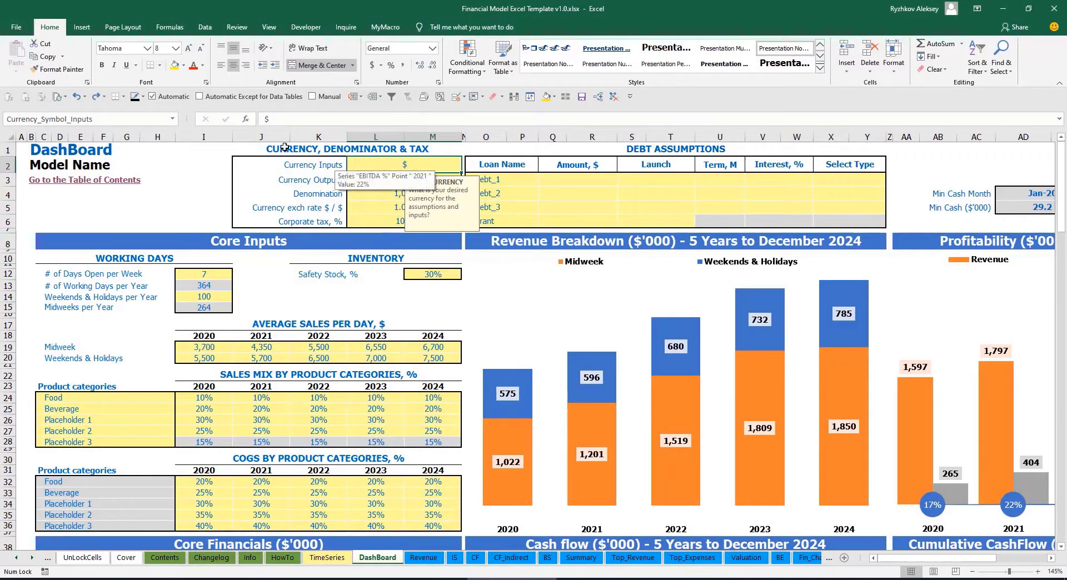
Set the dashboard's input currency to USD.
{"action": "left_click", "coordinate": [190, 170]}
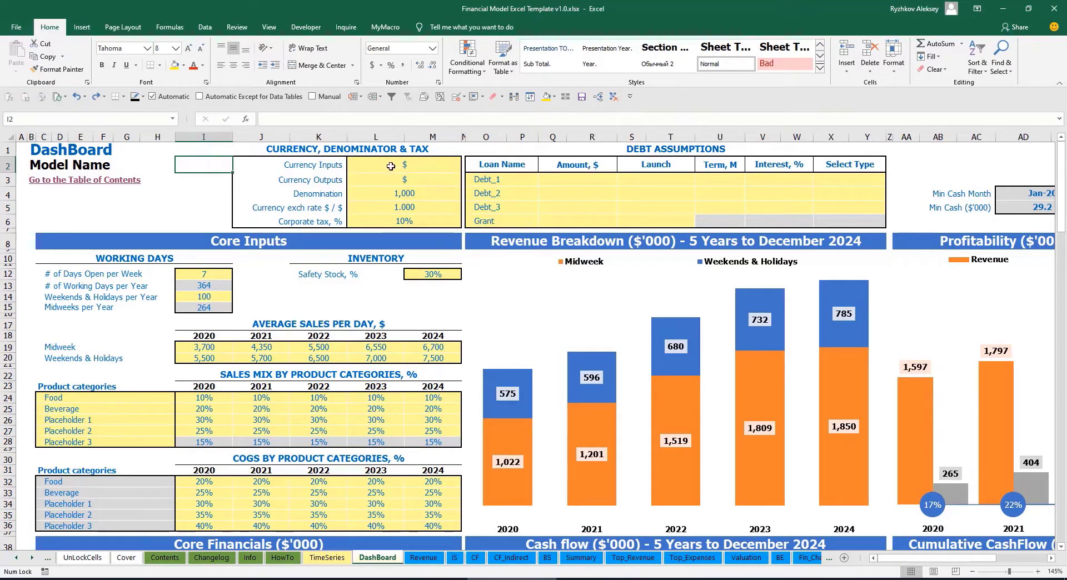
{"action": "left_click", "coordinate": [447, 164]}
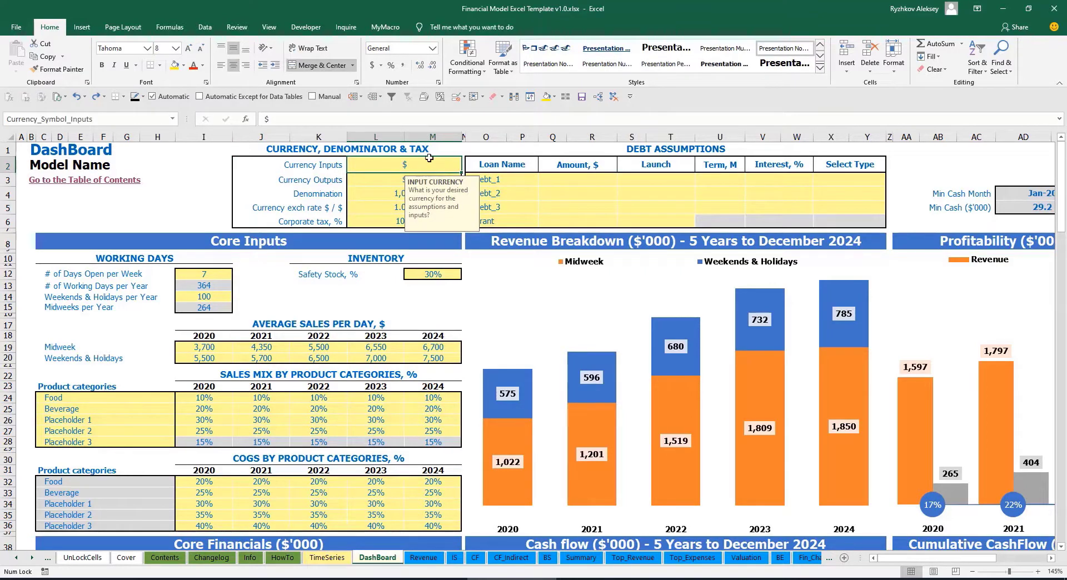
{"action": "left_click", "coordinate": [365, 183]}
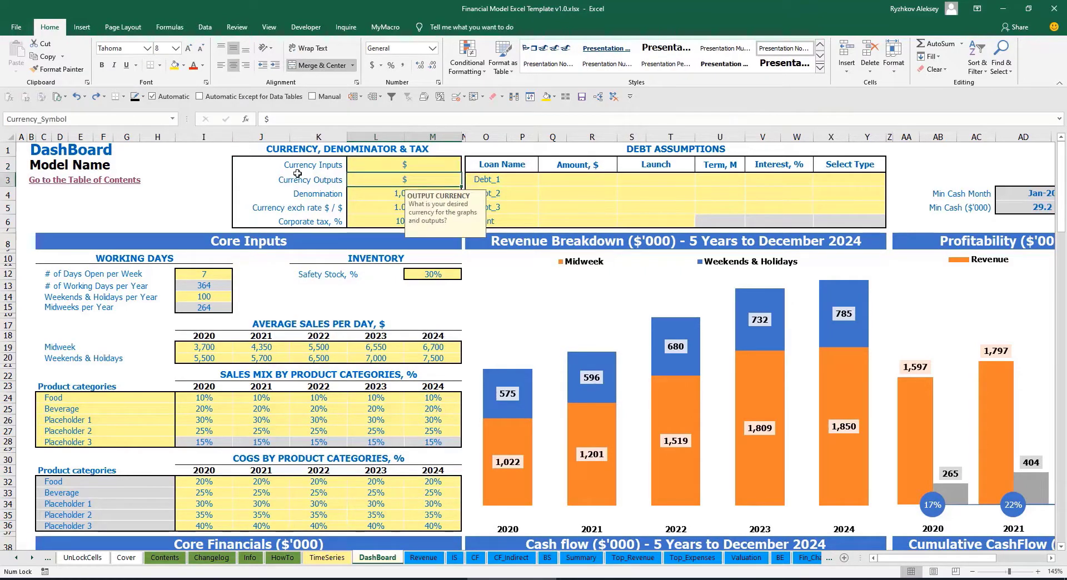
{"action": "left_click", "coordinate": [380, 167]}
{"action": "left_click", "coordinate": [379, 181]}
{"action": "left_click", "coordinate": [389, 168]}
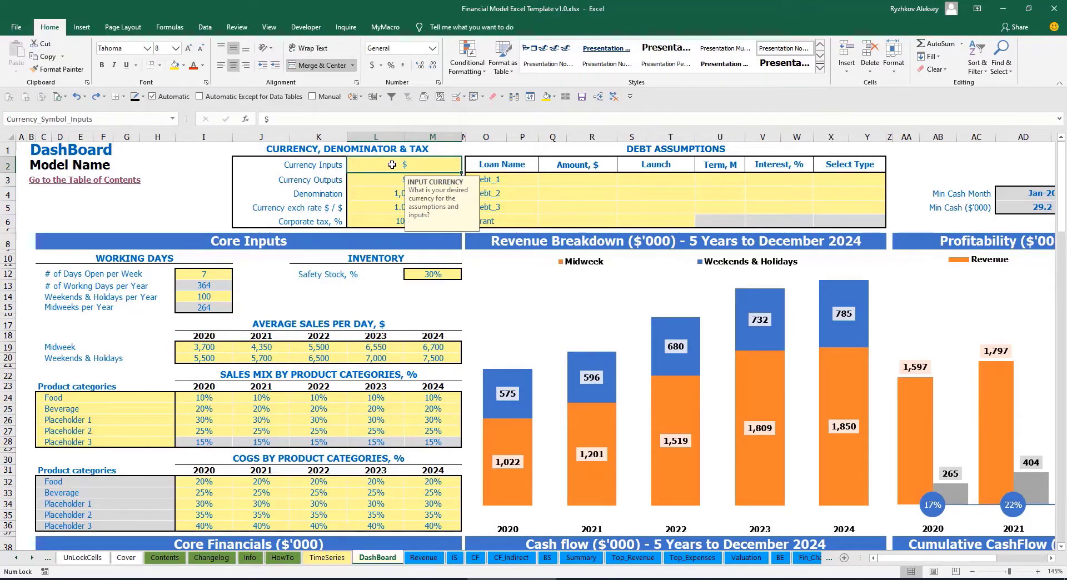
{"action": "type", "text": "USD"}
{"action": "key", "text": "Return"}
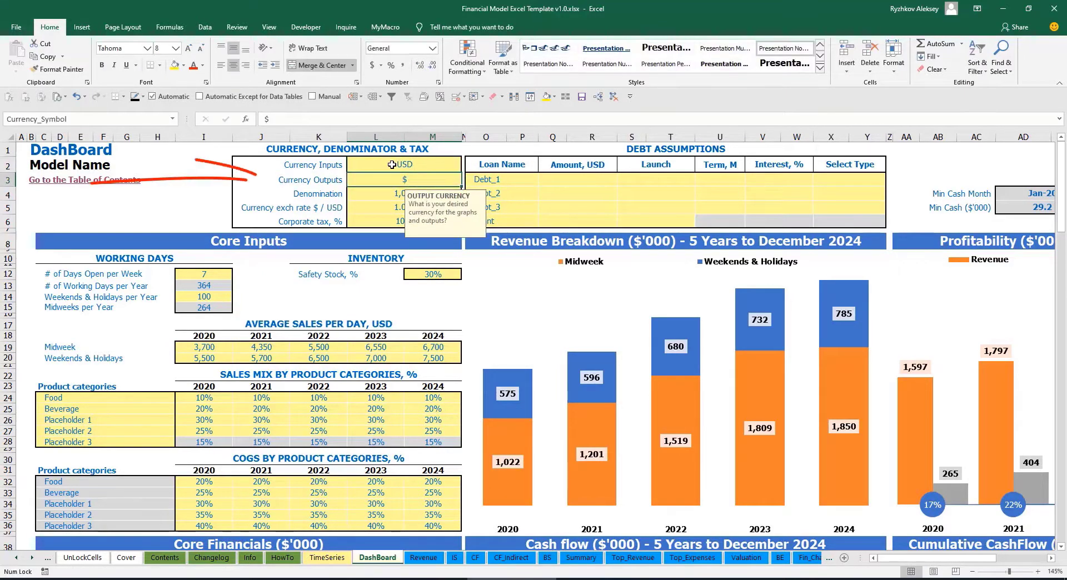
Set the dashboard's output currency to EUR.
{"action": "type", "text": "EUR"}
{"action": "key", "text": "Return"}
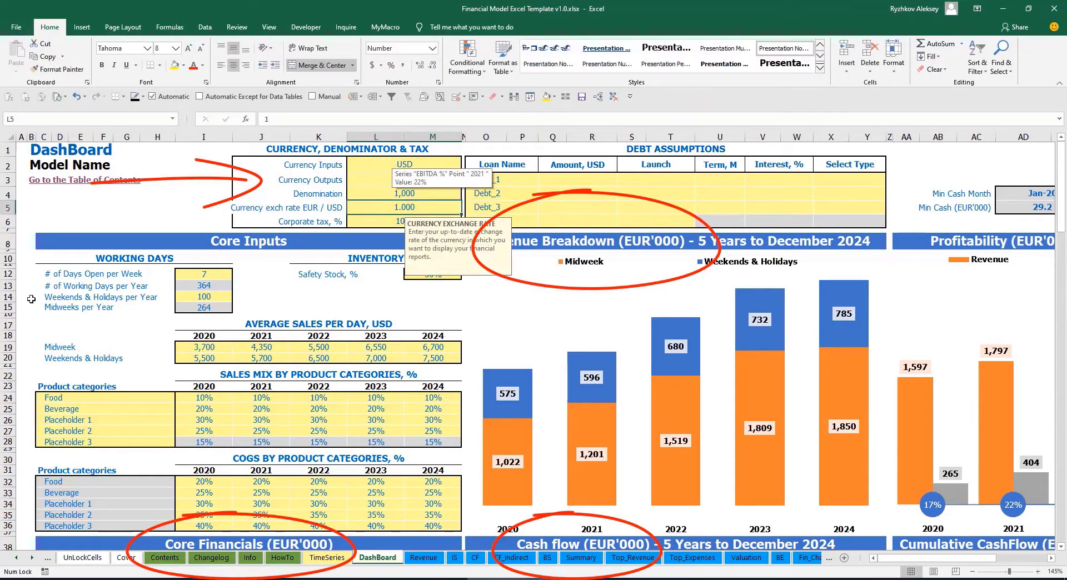
{"action": "left_click", "coordinate": [203, 179]}
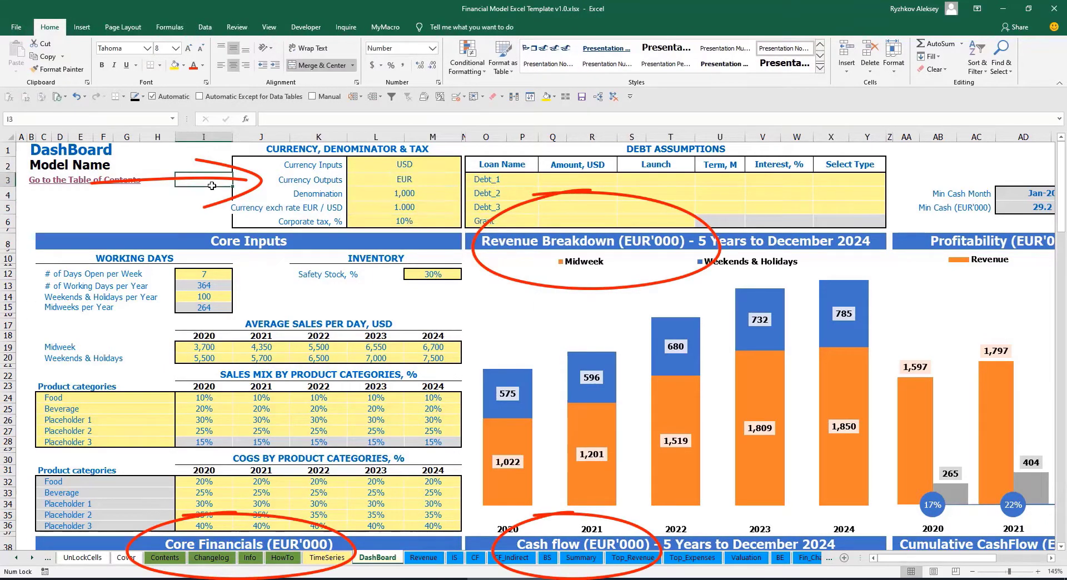
Set the EUR / USD currency exchange rate to 1.2.
{"action": "left_click", "coordinate": [391, 206]}
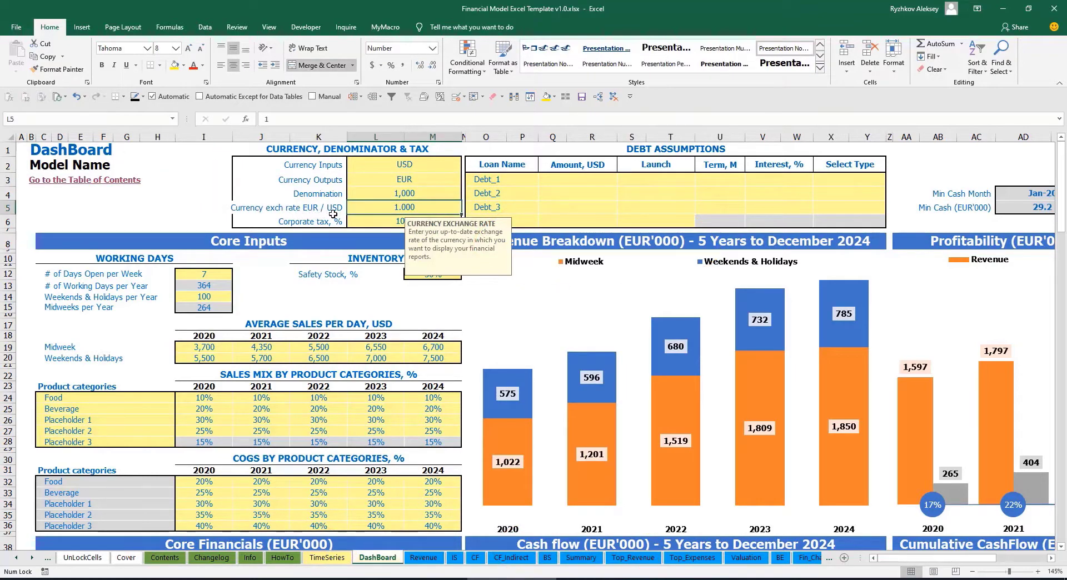
{"action": "type", "text": "1"}
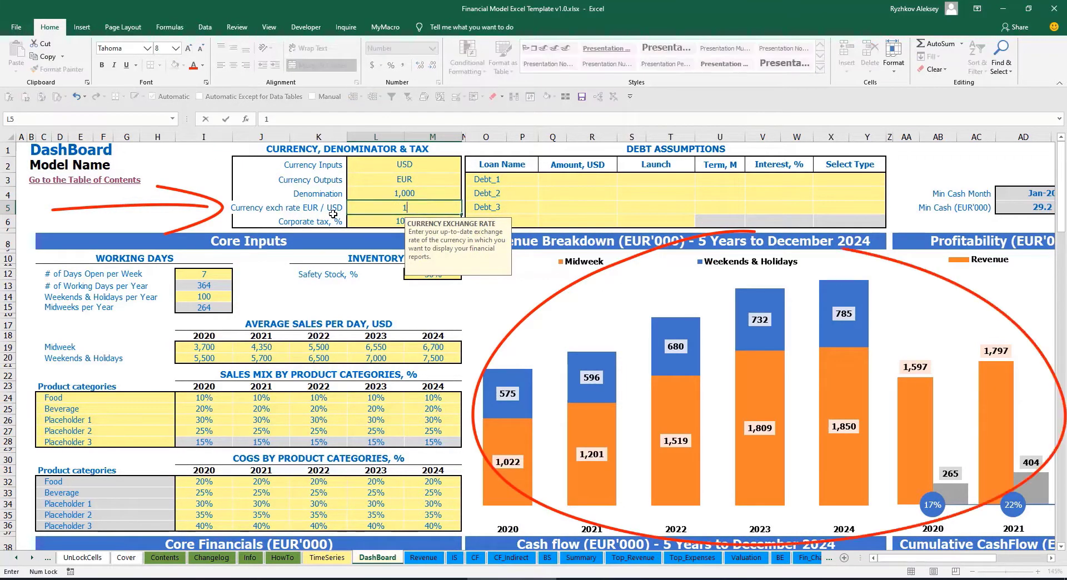
{"action": "type", "text": ".2"}
{"action": "key", "text": "Return"}
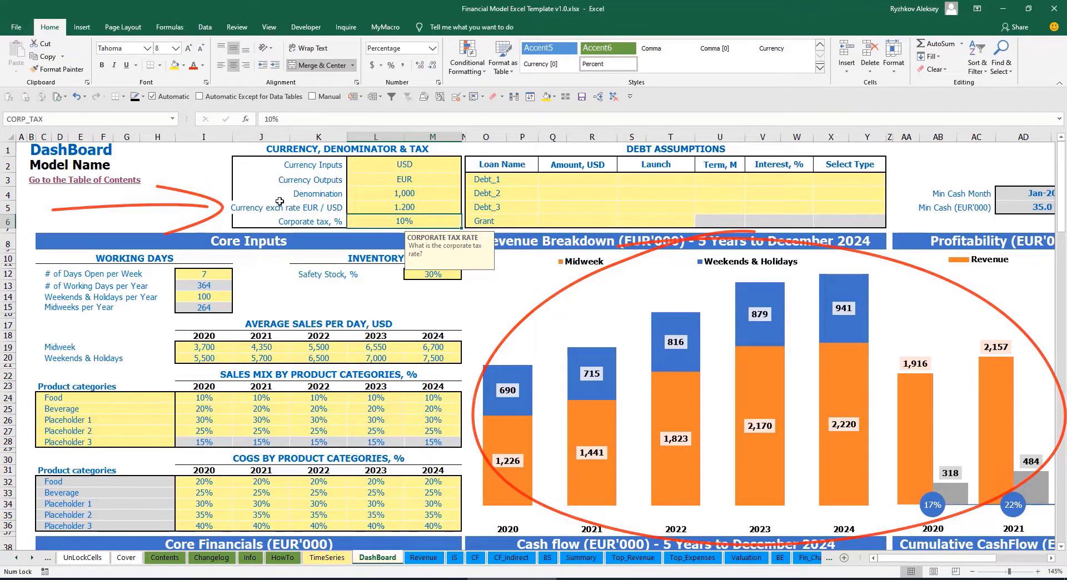
Review the dashboard's currency, exchange rate and denomination settings and the denomination in the Summary sheet's income statement headings.
{"action": "left_click", "coordinate": [384, 165]}
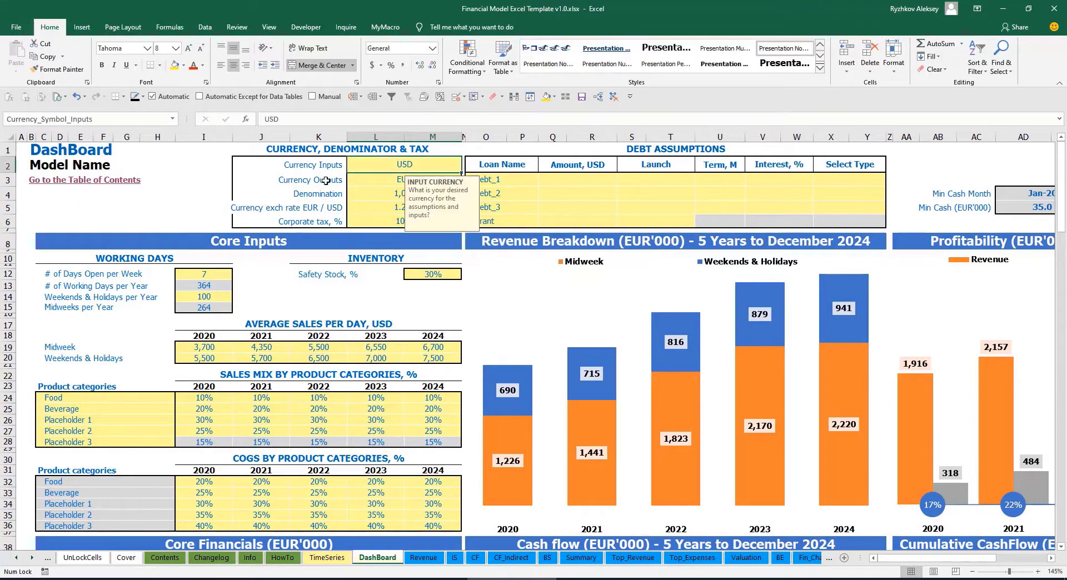
{"action": "left_click", "coordinate": [376, 180]}
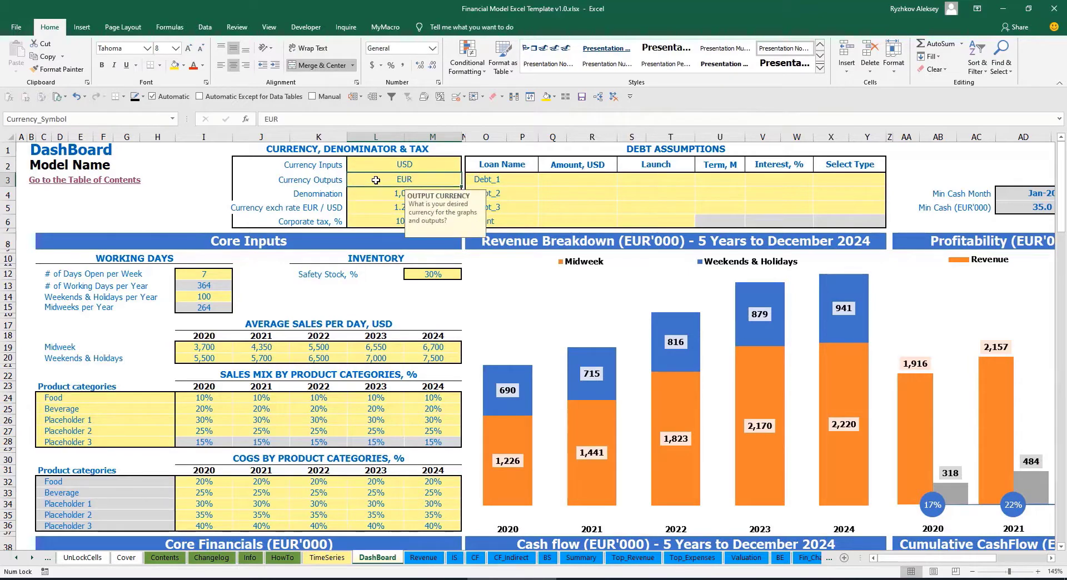
{"action": "left_click", "coordinate": [363, 208]}
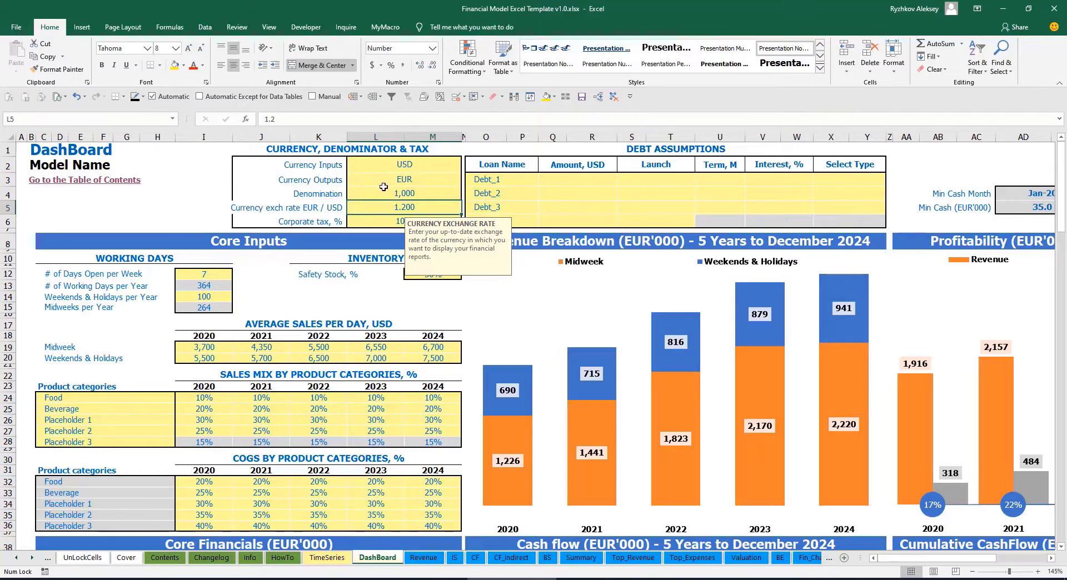
{"action": "left_click", "coordinate": [387, 191]}
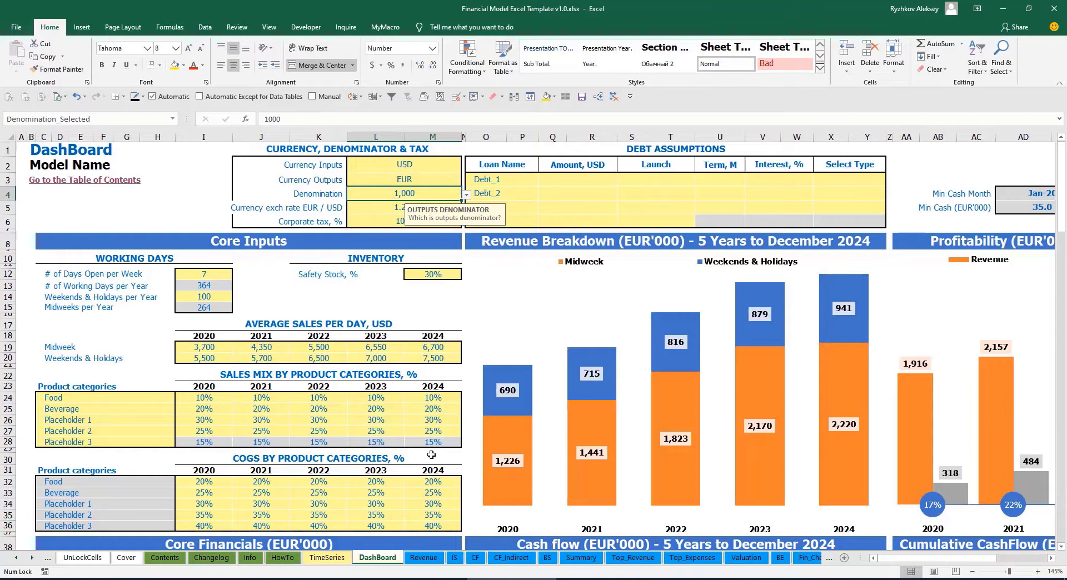
{"action": "left_click", "coordinate": [581, 558]}
{"action": "left_click", "coordinate": [174, 189]}
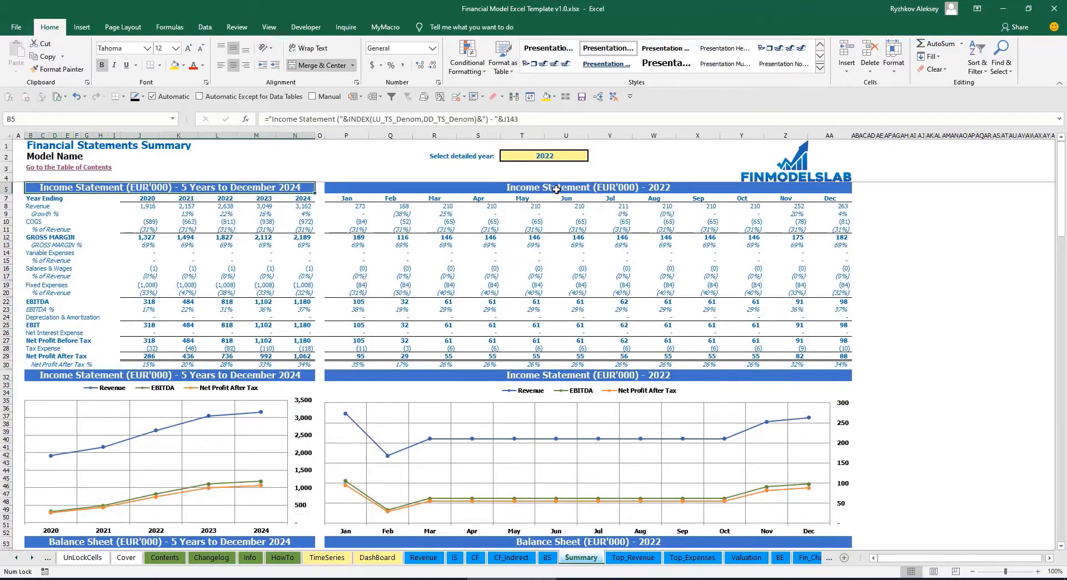
{"action": "left_click", "coordinate": [591, 186]}
{"action": "left_click", "coordinate": [234, 188]}
Set the dashboard's output denomination to millions and check the Summary sheet's figures.
{"action": "left_click", "coordinate": [377, 558]}
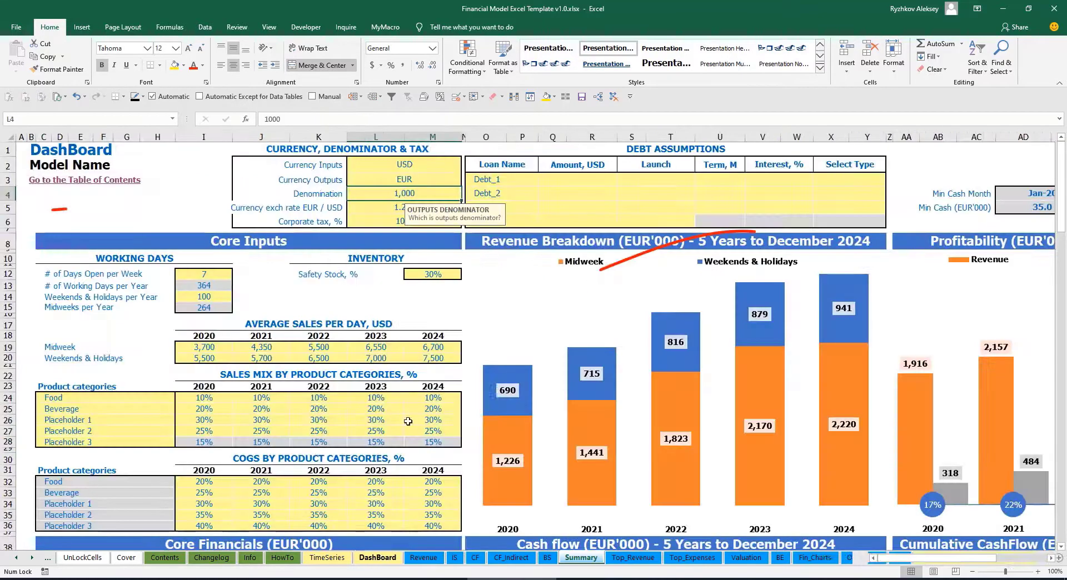
{"action": "left_click", "coordinate": [466, 194]}
{"action": "left_click", "coordinate": [410, 228]}
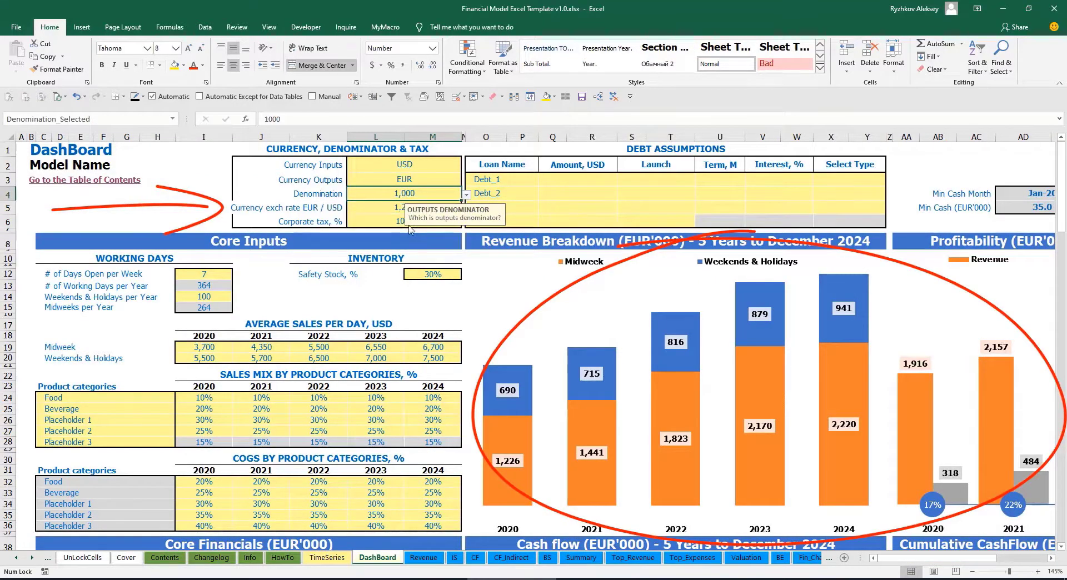
{"action": "left_click", "coordinate": [580, 558]}
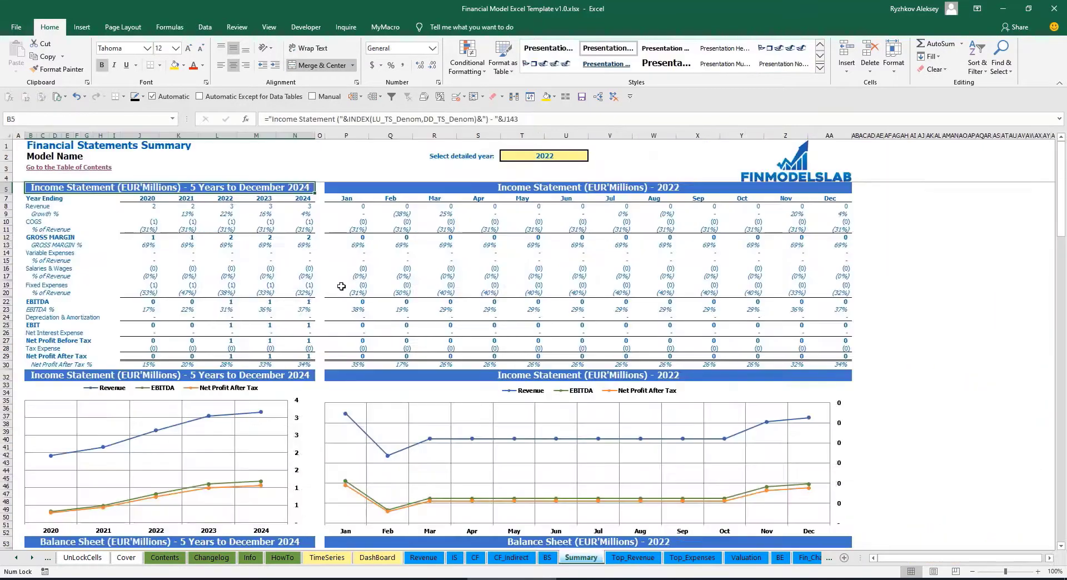
Set the dashboard's output denomination to 1 and check the income statement headings and figures in the Summary sheet.
{"action": "left_click", "coordinate": [445, 187]}
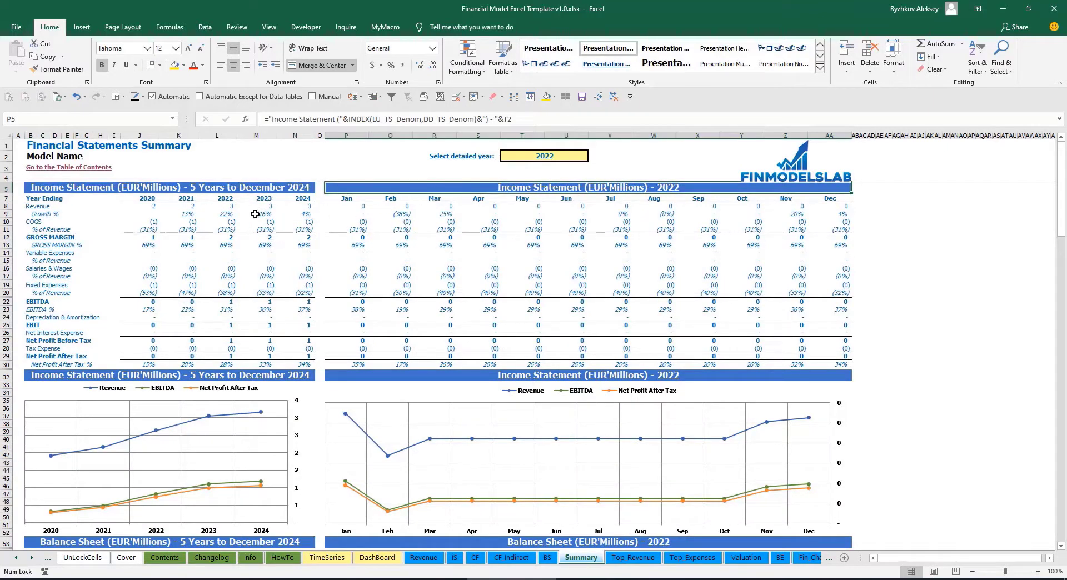
{"action": "left_click", "coordinate": [378, 558]}
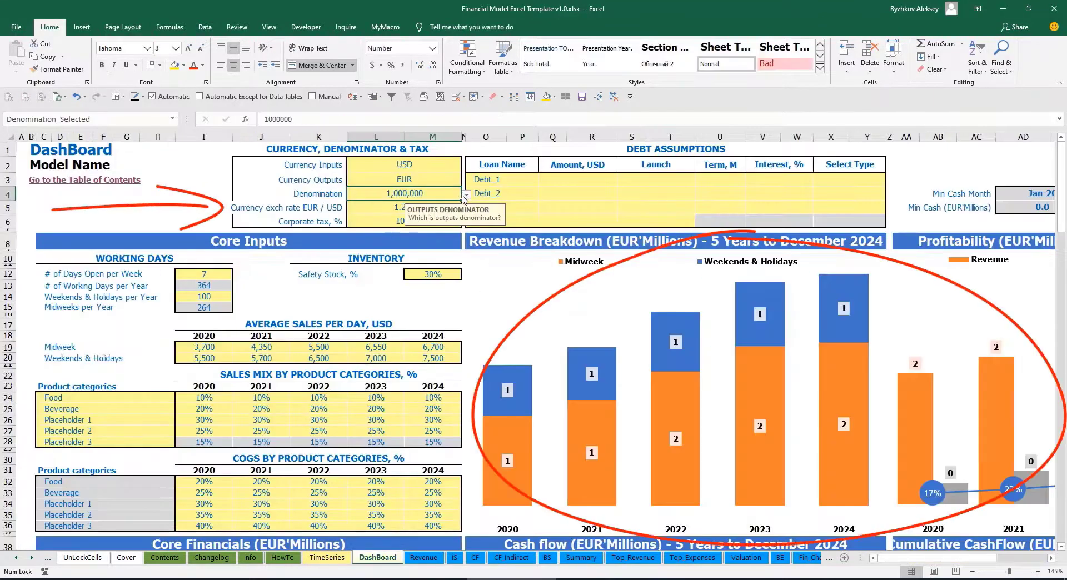
{"action": "left_click", "coordinate": [466, 194]}
{"action": "left_click", "coordinate": [390, 207]}
{"action": "left_click", "coordinate": [581, 558]}
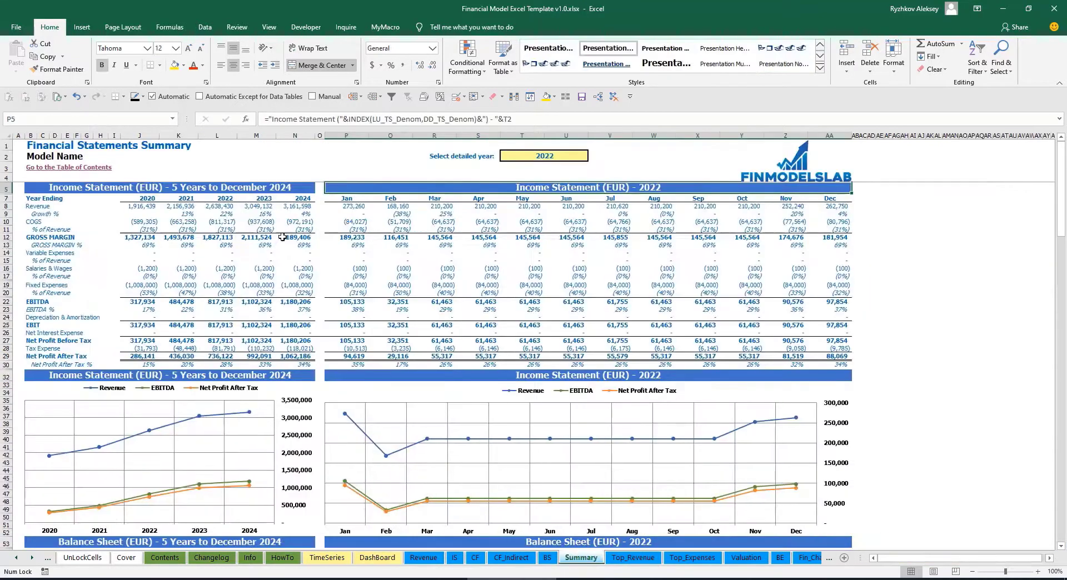
Set the dashboard's corporate tax rate to 15% and check the Tax Expense row in the income statement sheet.
{"action": "left_click", "coordinate": [378, 557]}
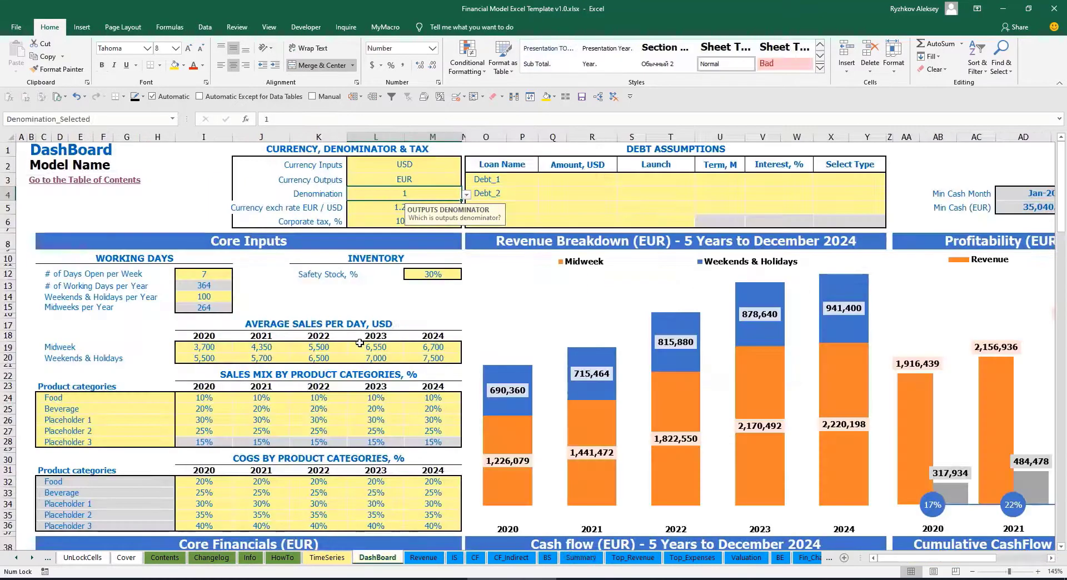
{"action": "left_click", "coordinate": [381, 220]}
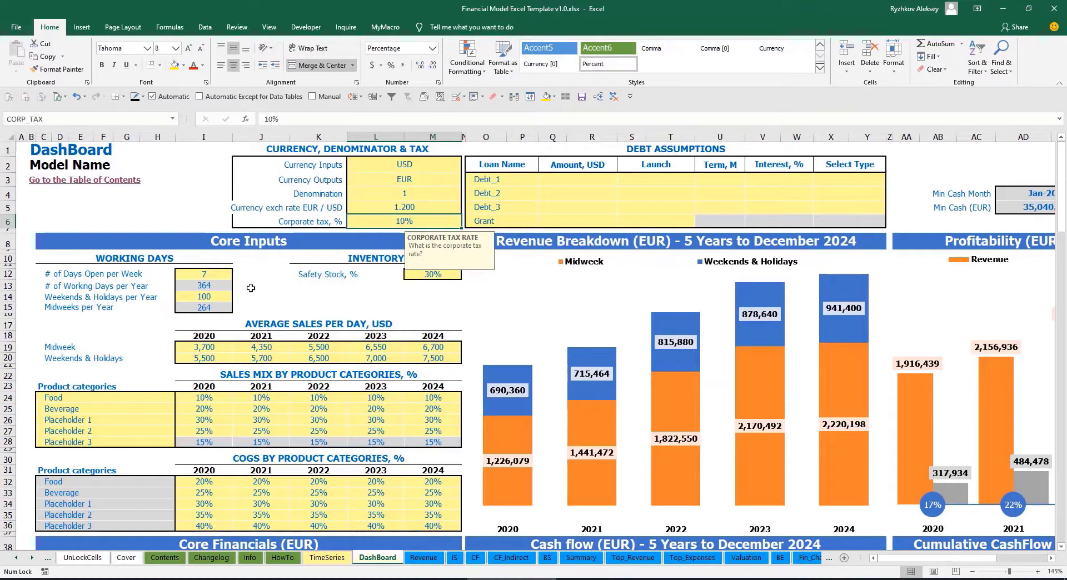
{"action": "type", "text": "15"}
{"action": "key", "text": "Return"}
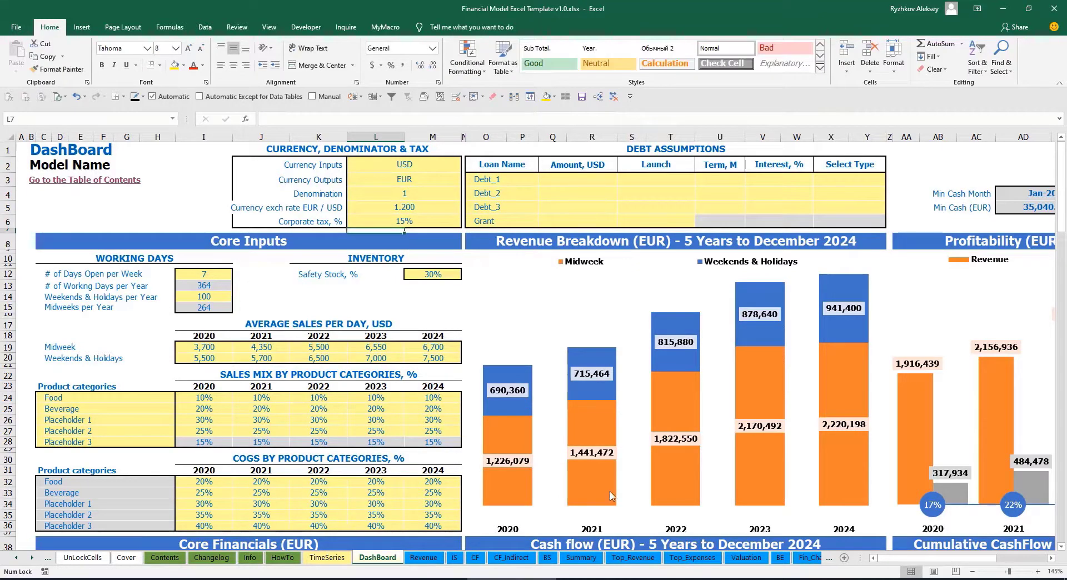
{"action": "left_click", "coordinate": [455, 557]}
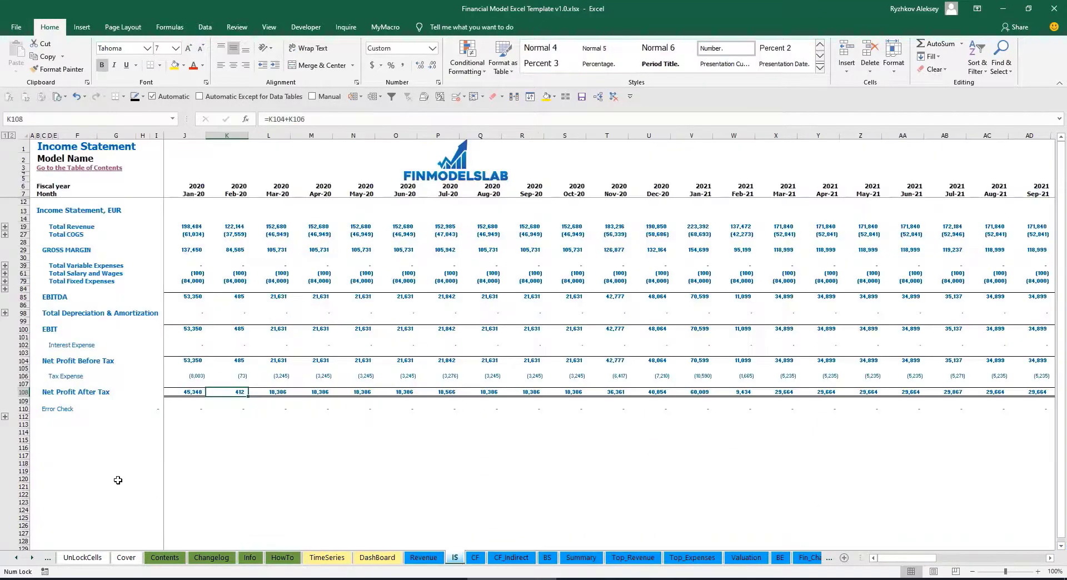
{"action": "left_click", "coordinate": [22, 377]}
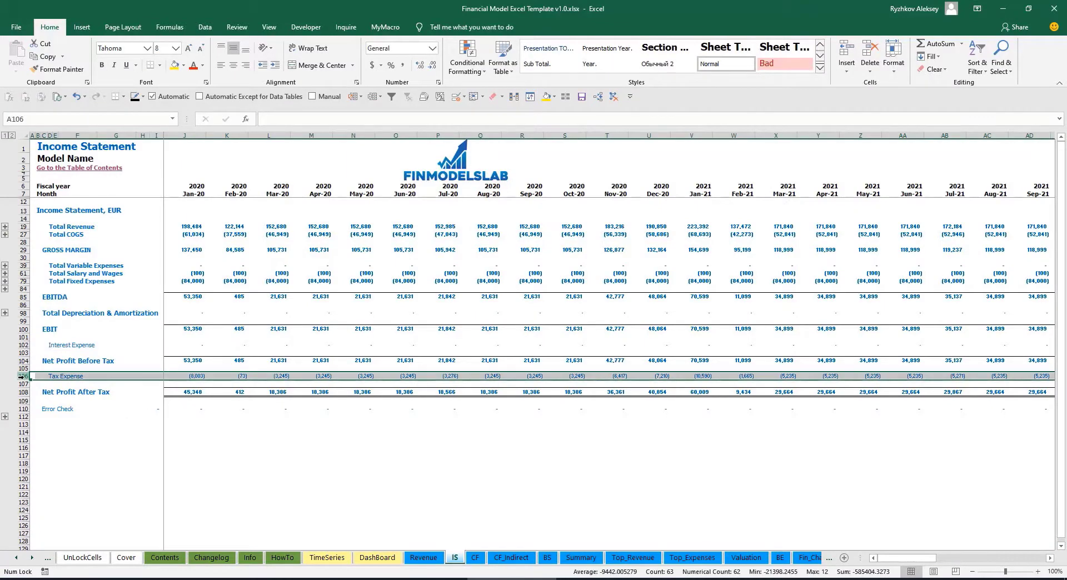